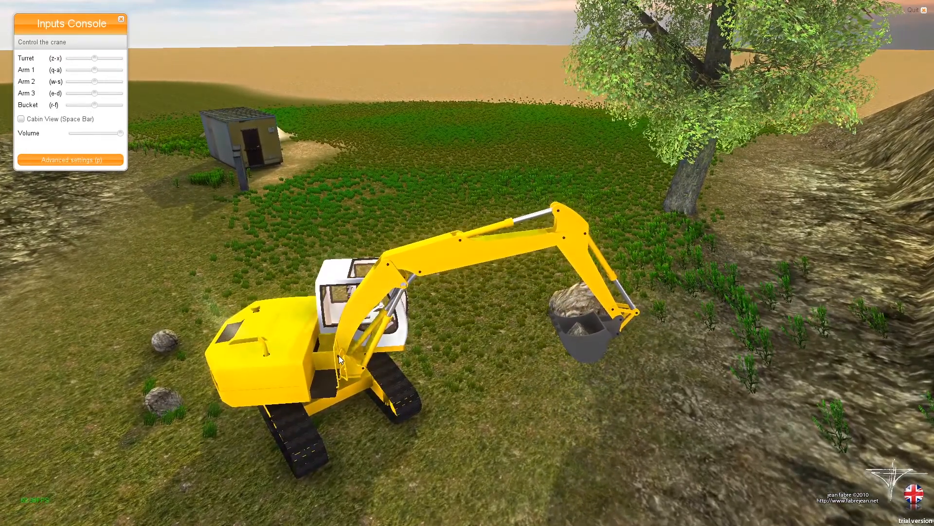
Lower Arm 1, extend Arms 2 and 3 outward, and tip the small rock out of the bucket near the large boulder
{"action": "key", "text": "q"}
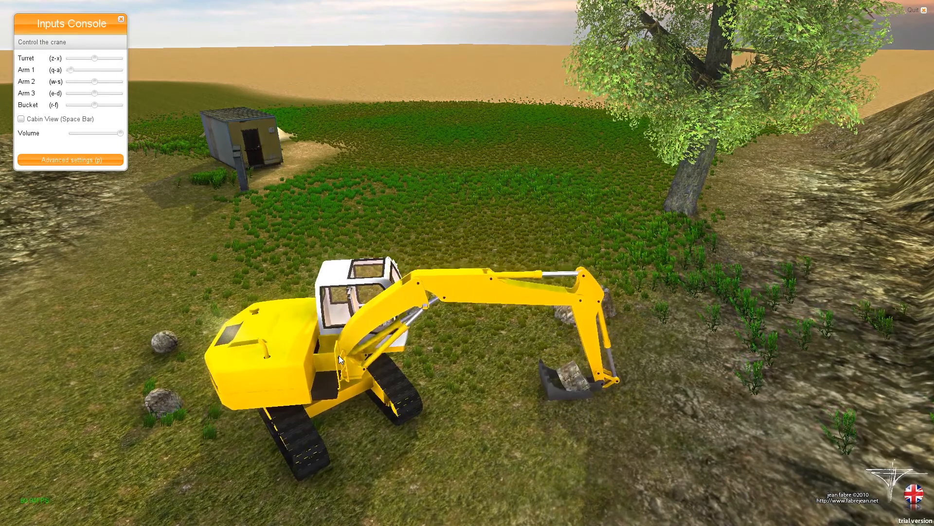
{"action": "key", "text": "a"}
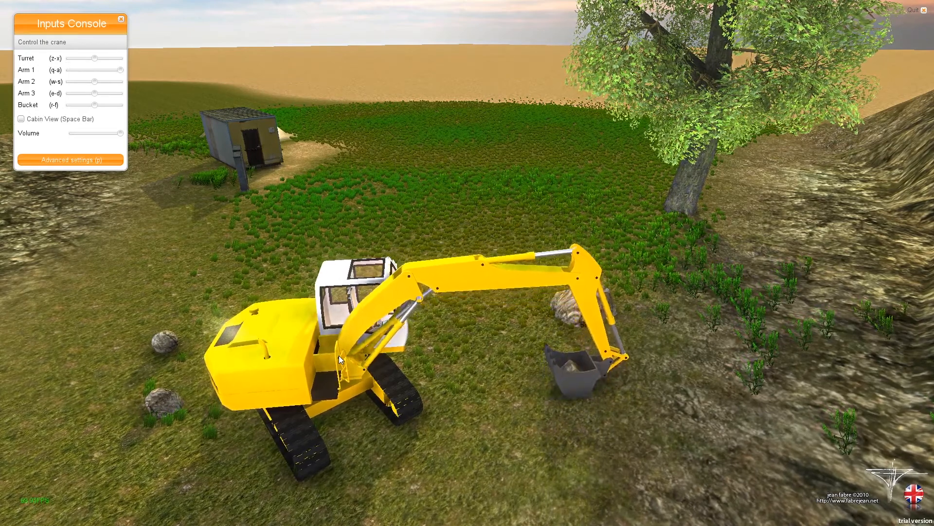
{"action": "key", "text": "s"}
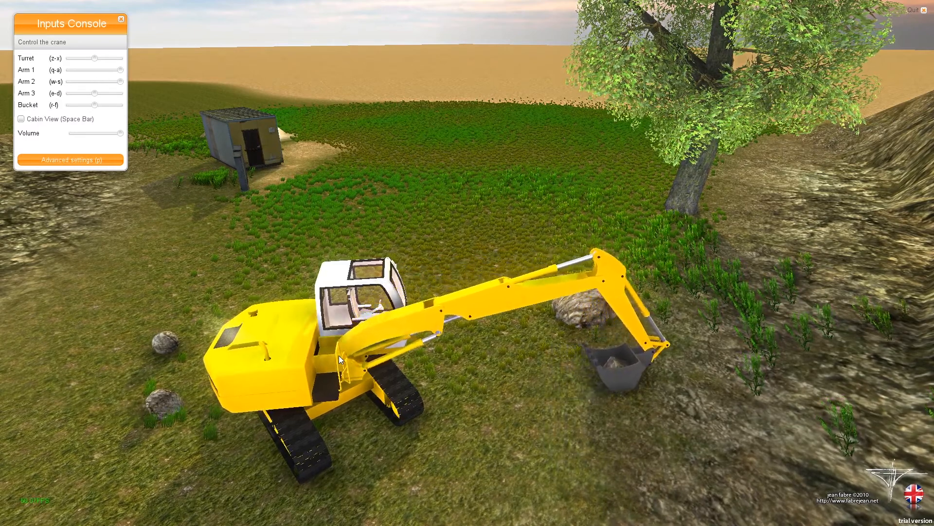
{"action": "key", "text": "d"}
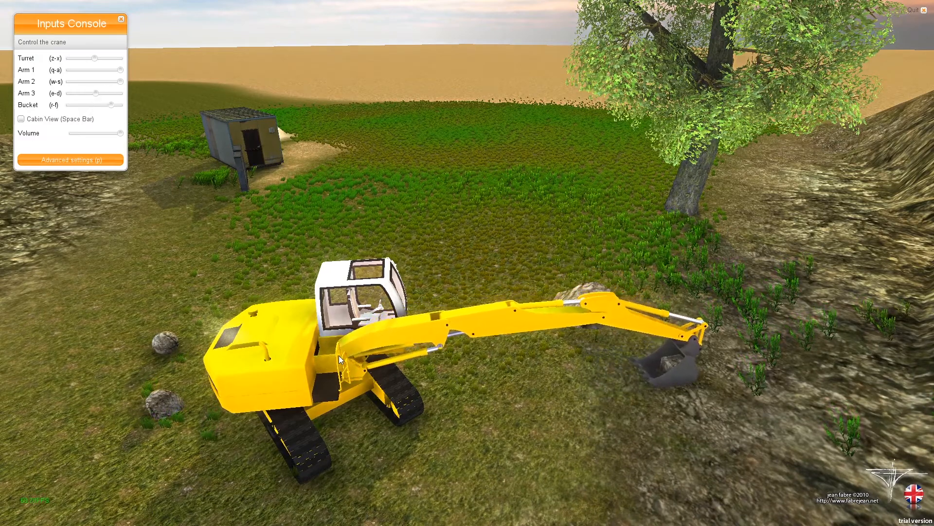
{"action": "key", "text": "f"}
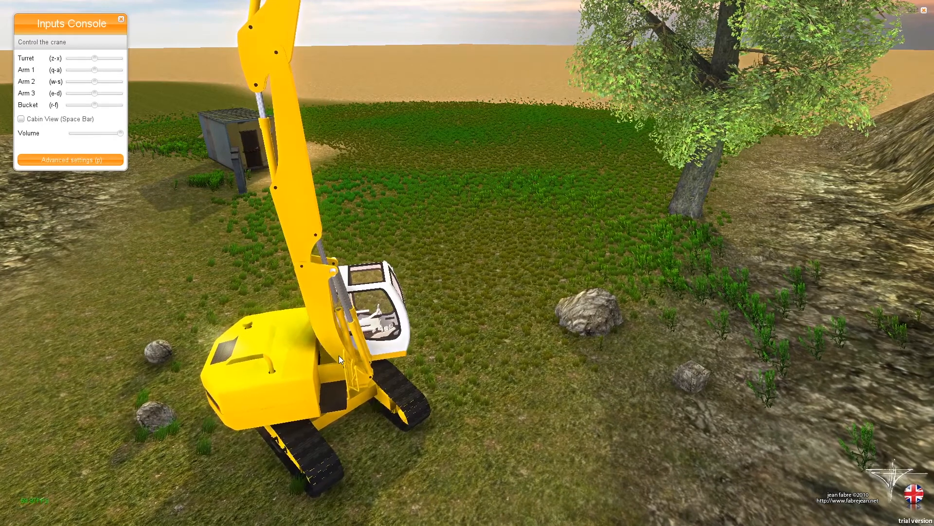
Bring Arms 1 and 2 down in front of the excavator and fold Arm 3 inward so the bucket hangs near the ground
{"action": "key", "text": "q"}
{"action": "key", "text": "a"}
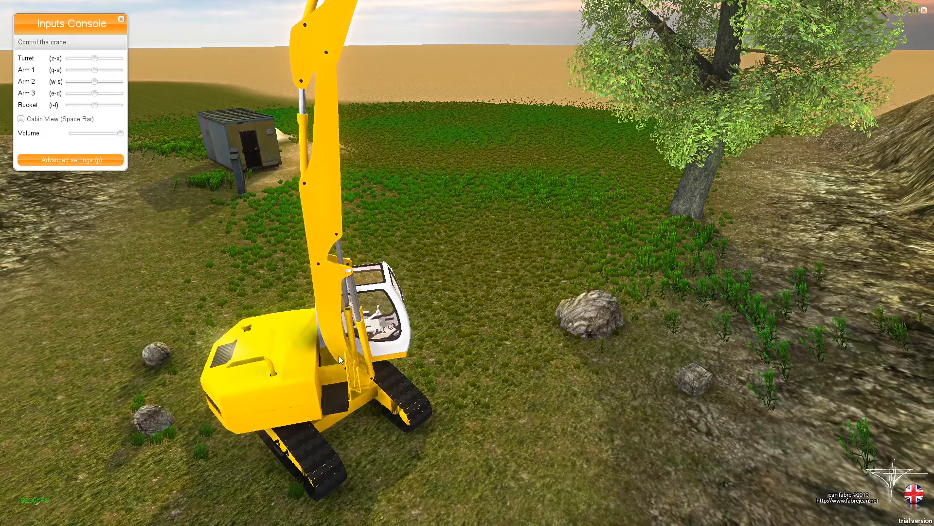
{"action": "key", "text": "q"}
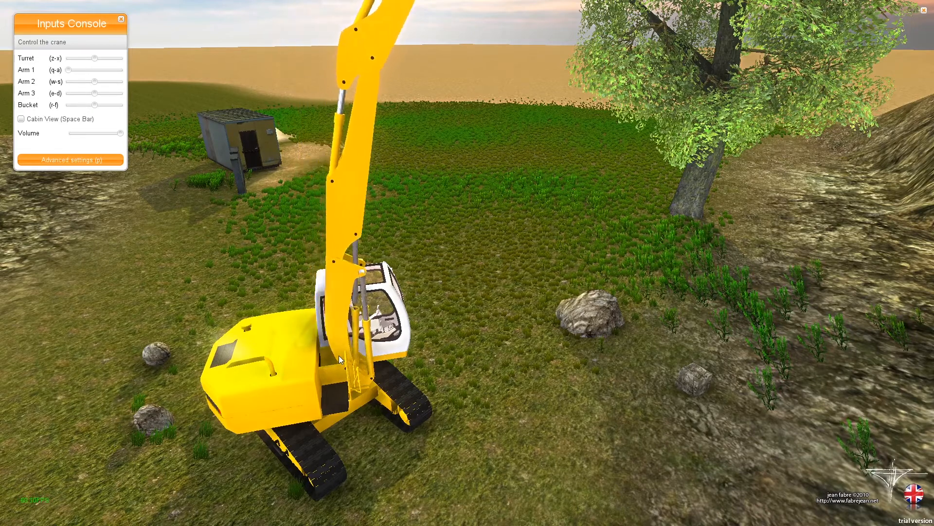
{"action": "key", "text": "w"}
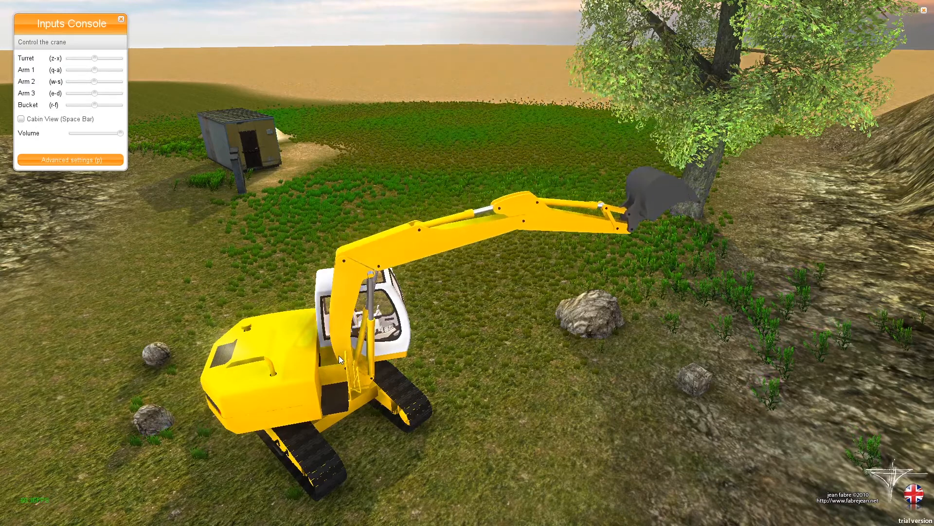
{"action": "key", "text": "e"}
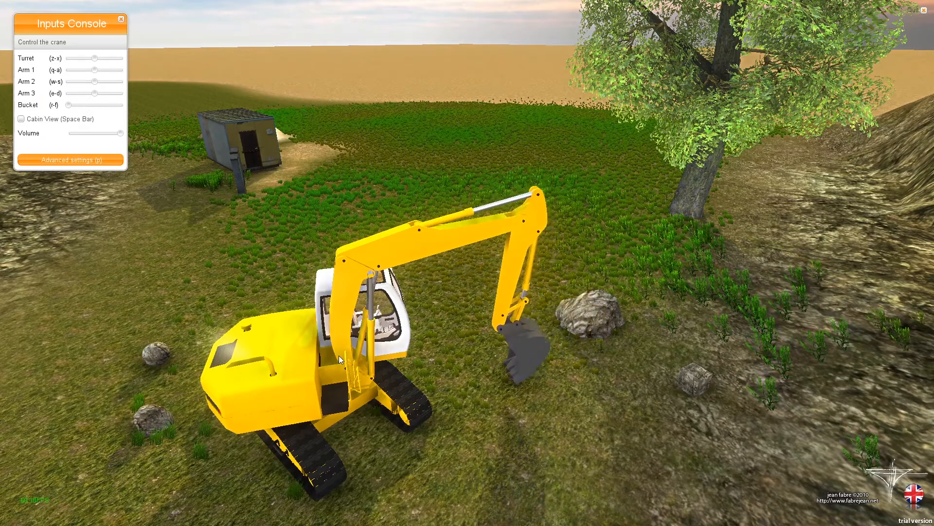
Curl the empty bucket in and out repeatedly through its range, finishing with it opened outward
{"action": "key", "text": "r"}
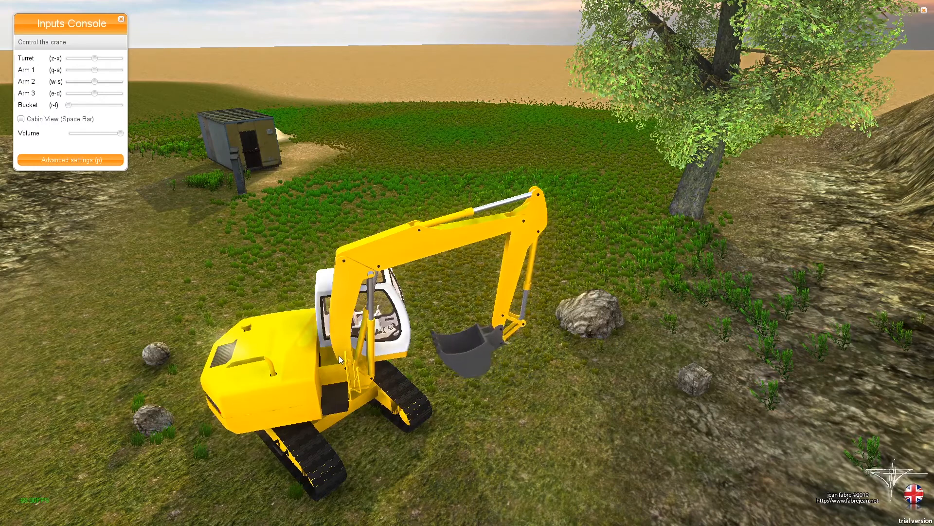
{"action": "key", "text": "f"}
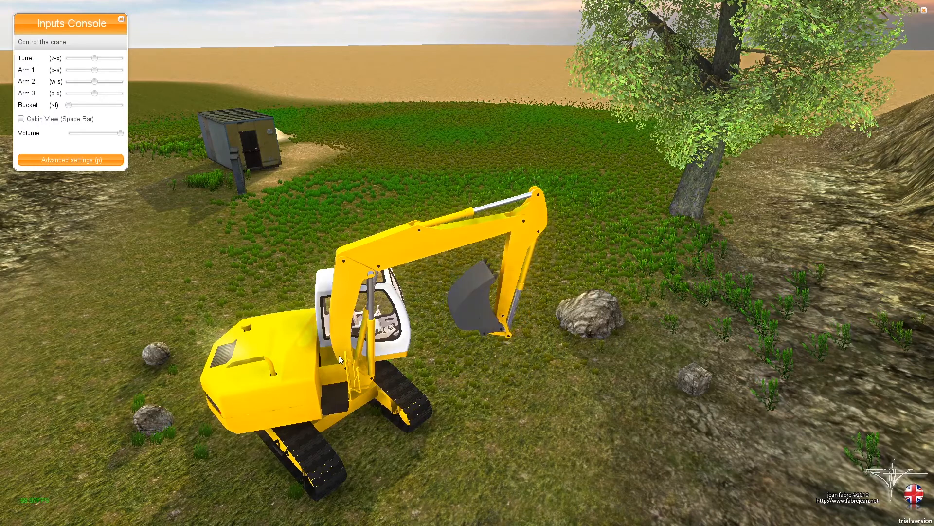
{"action": "key", "text": "f"}
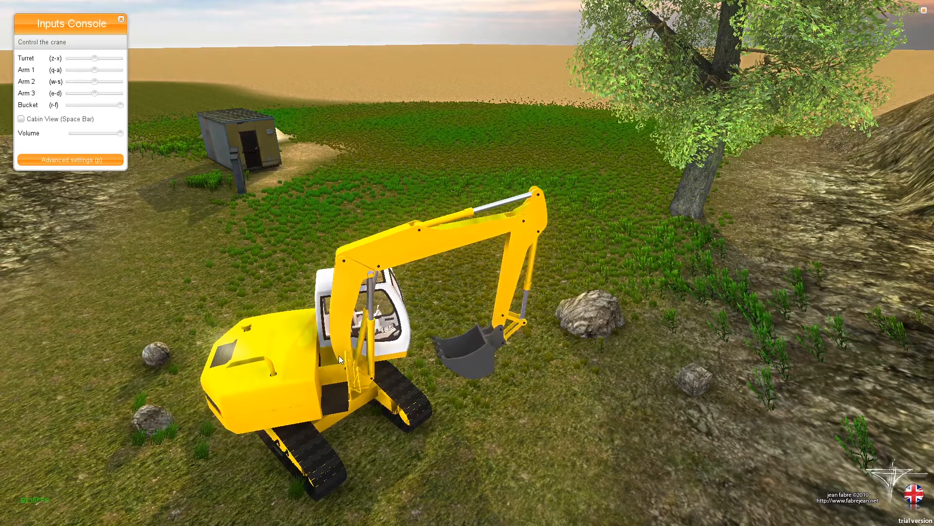
{"action": "key", "text": "r"}
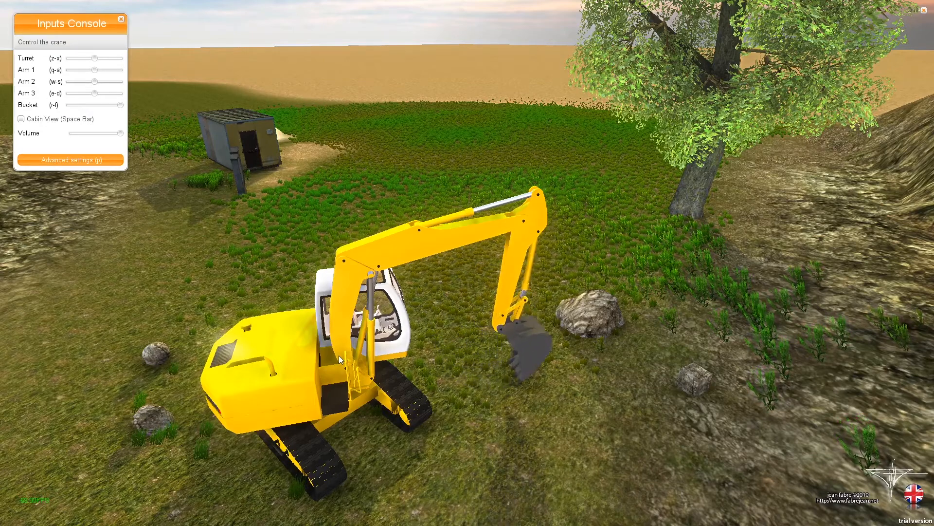
{"action": "key", "text": "r"}
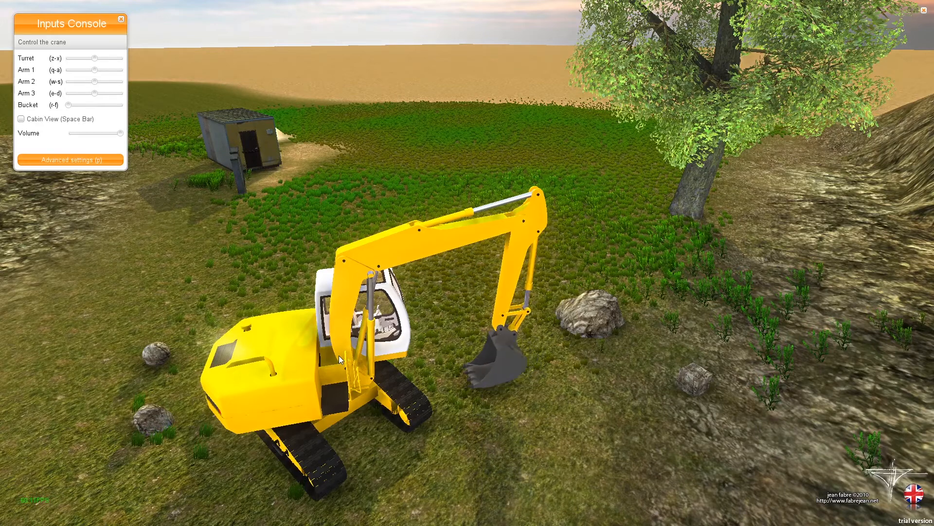
{"action": "key", "text": "f"}
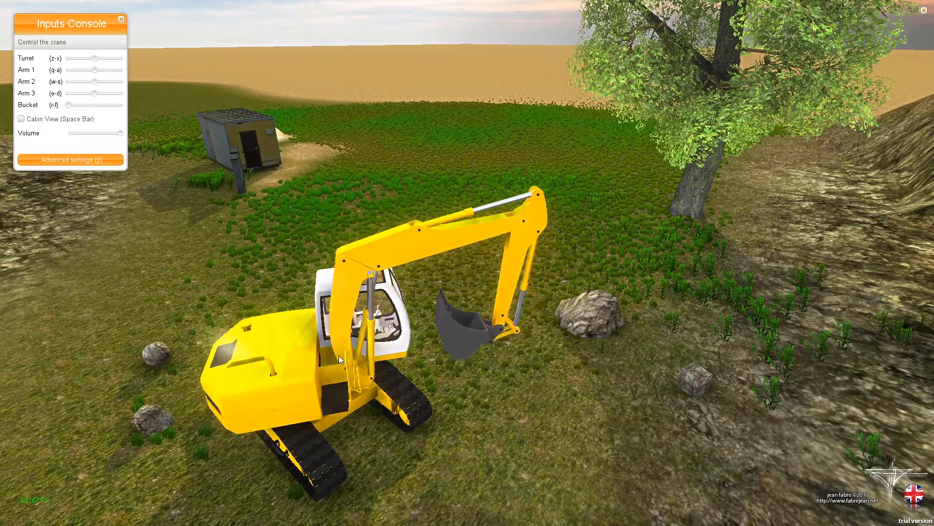
{"action": "key", "text": "f"}
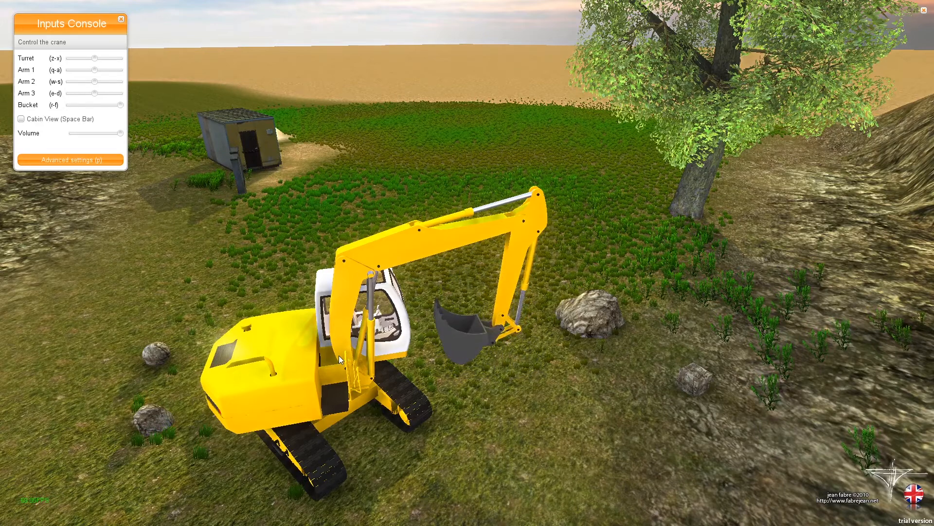
{"action": "key", "text": "r"}
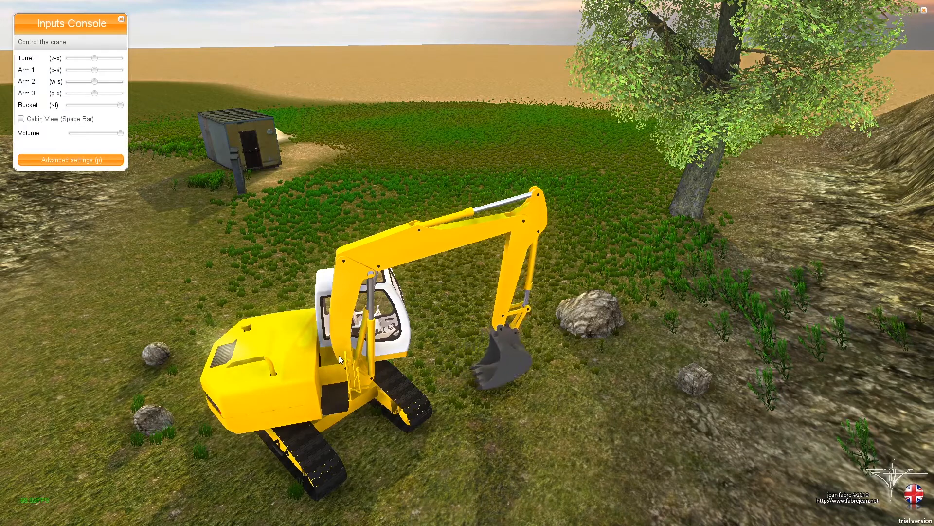
{"action": "key", "text": "r"}
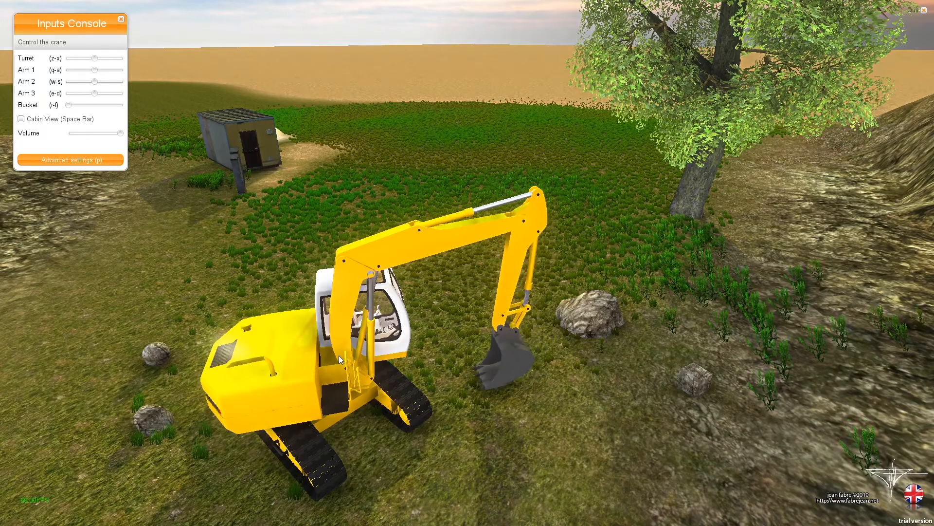
{"action": "key", "text": "f"}
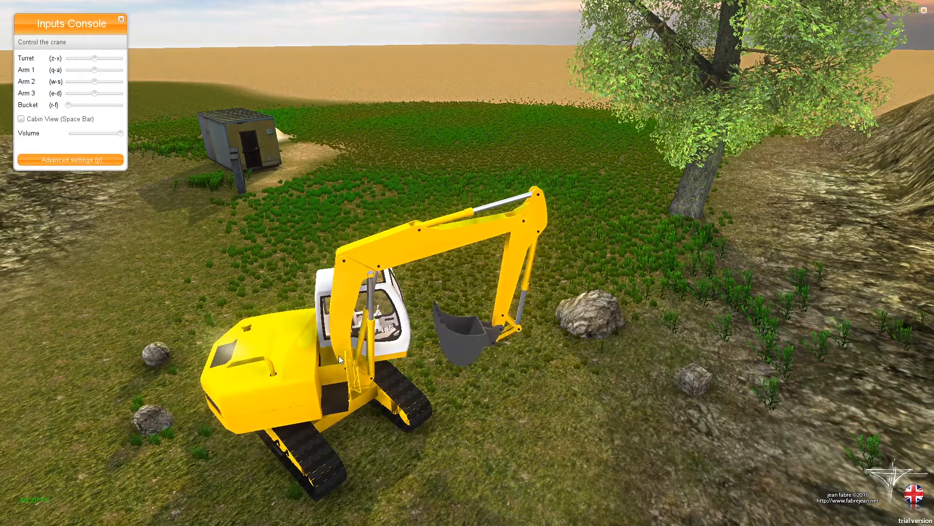
{"action": "key", "text": "f"}
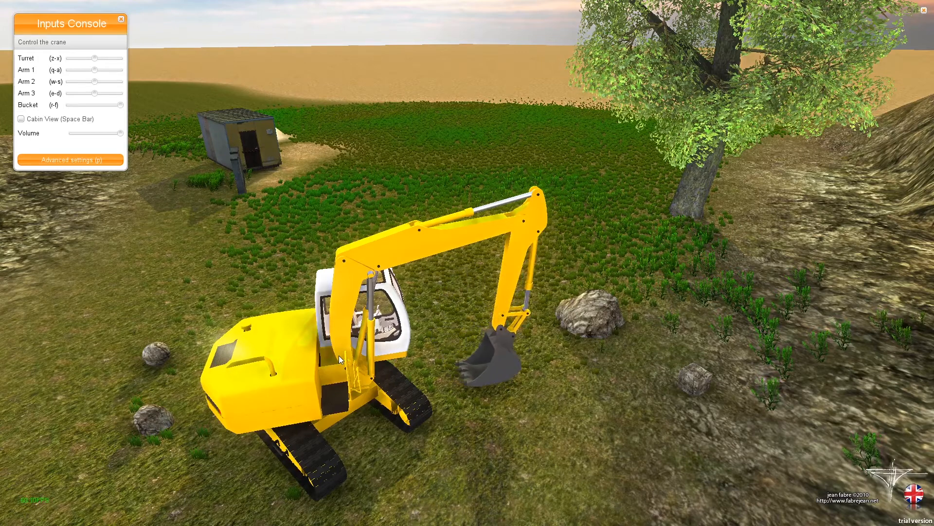
{"action": "key", "text": "r"}
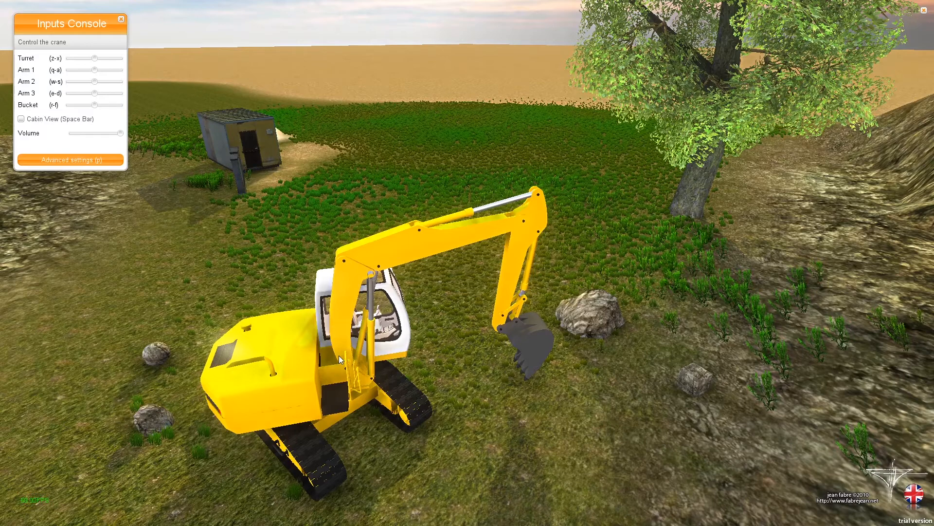
Swing Arm 3 inward and outward several times, finishing with it extended toward the tree
{"action": "key", "text": "d"}
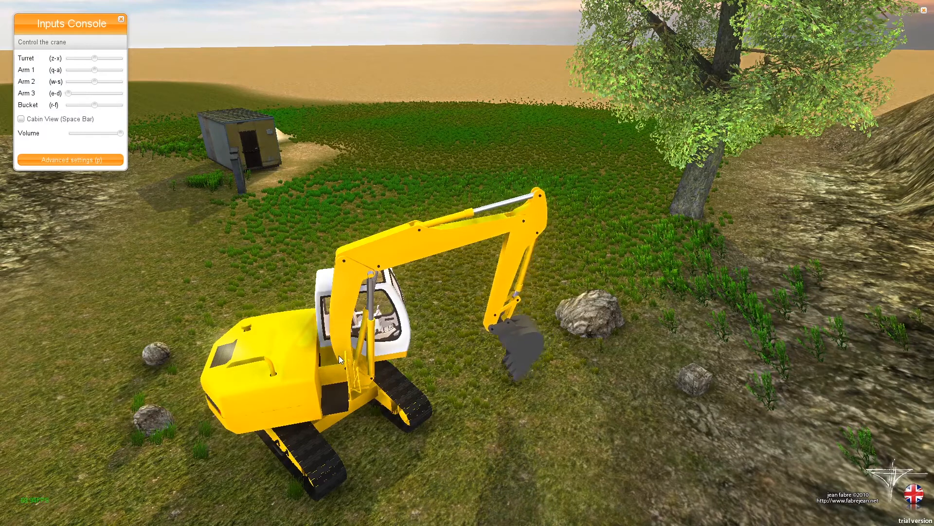
{"action": "key", "text": "d"}
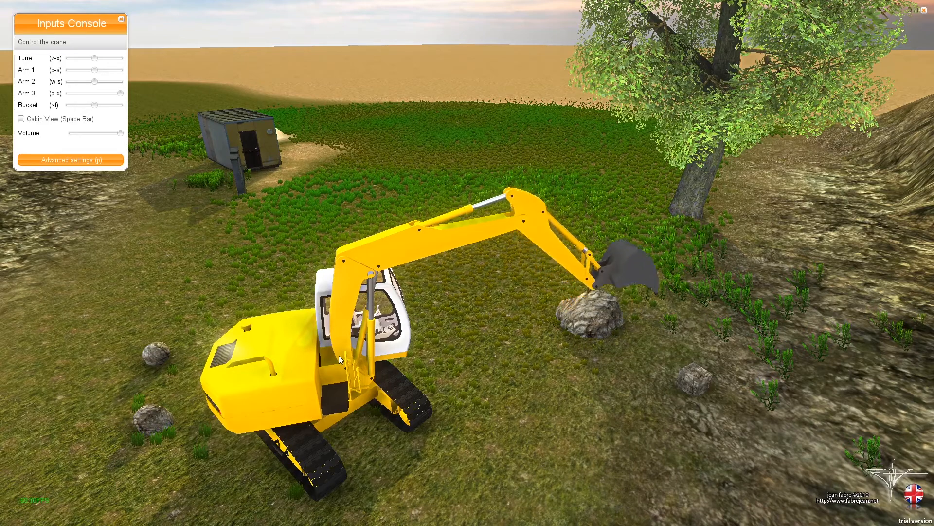
{"action": "key", "text": "e"}
{"action": "key", "text": "d"}
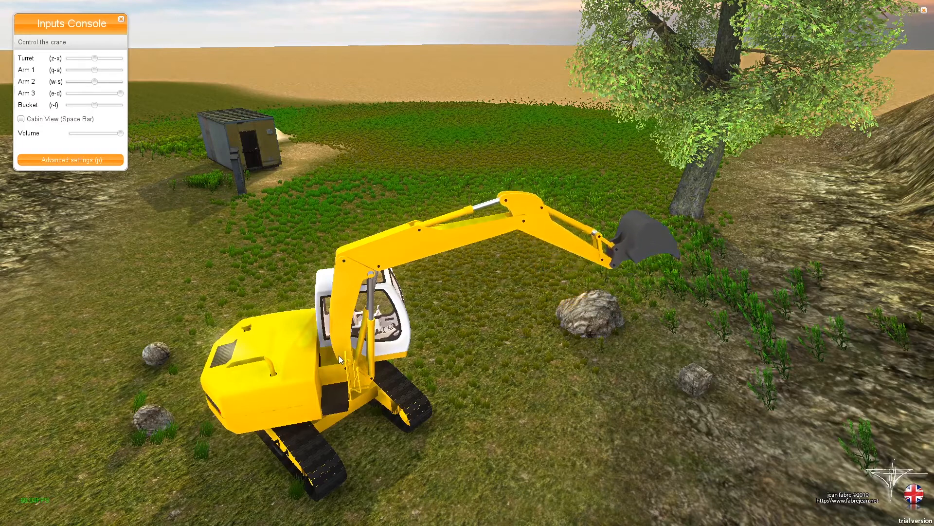
{"action": "key", "text": "e"}
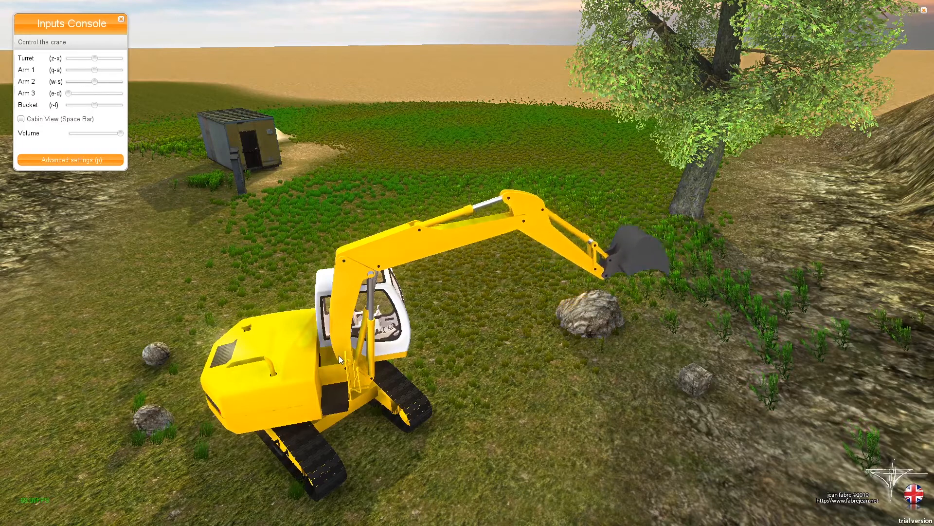
{"action": "key", "text": "d"}
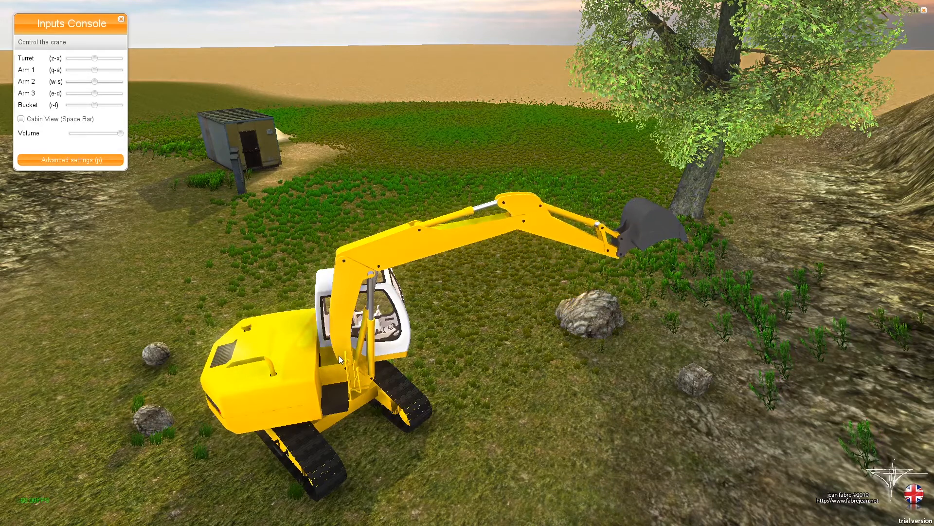
Raise and lower Arm 2 alternately, leaving the bucket held high in front of the tree
{"action": "key", "text": "s"}
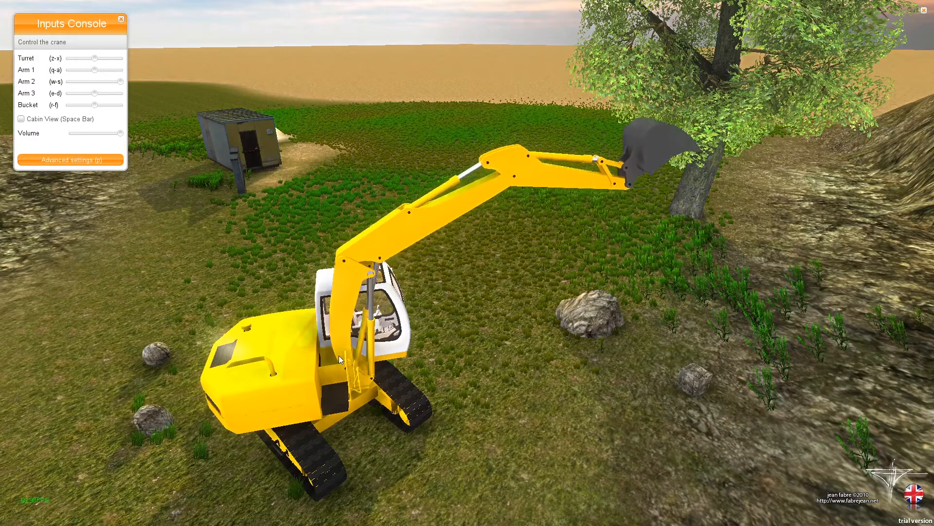
{"action": "key", "text": "w"}
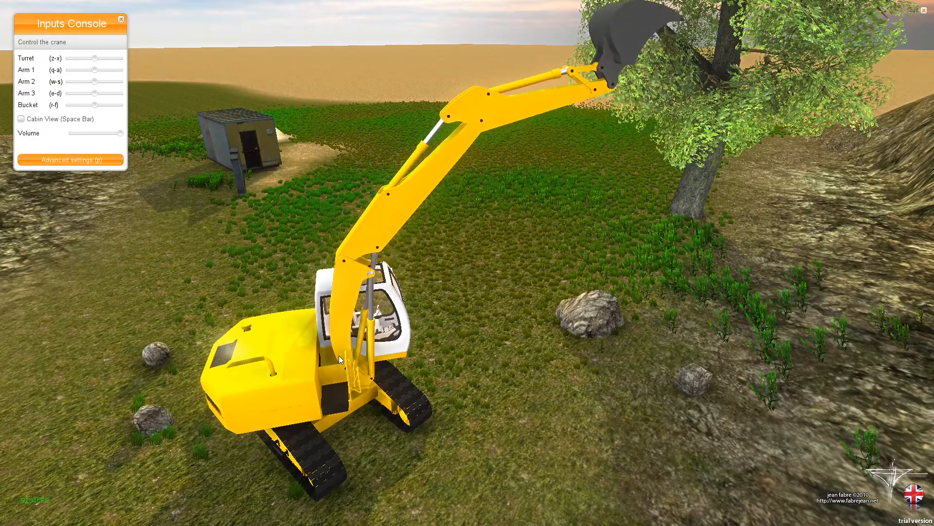
{"action": "key", "text": "s"}
{"action": "key", "text": "w"}
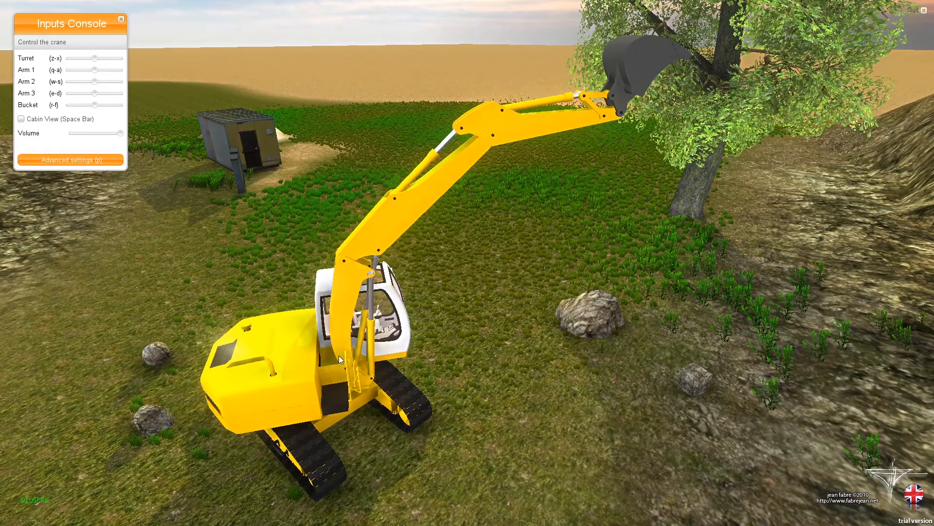
Drive the excavator forward and rotate its turret from the tree toward the shed
{"action": "key", "text": "Up"}
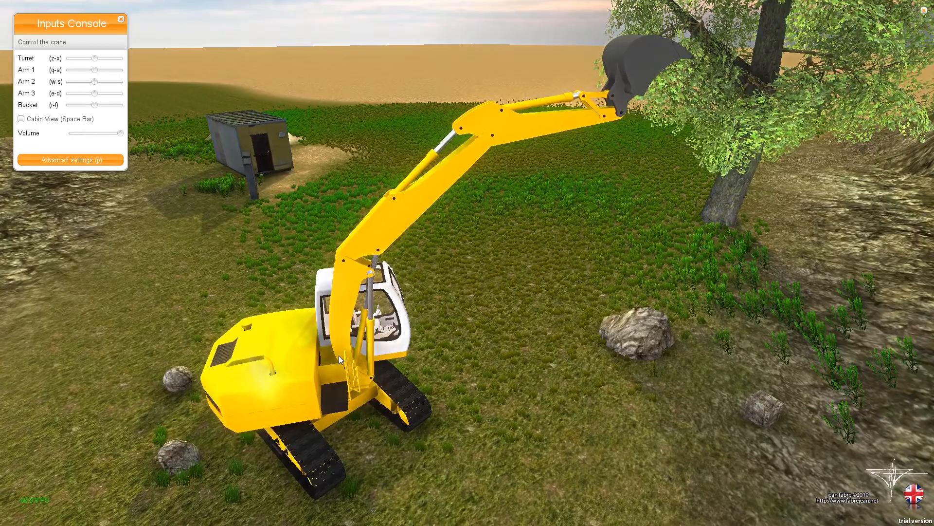
{"action": "key", "text": "z"}
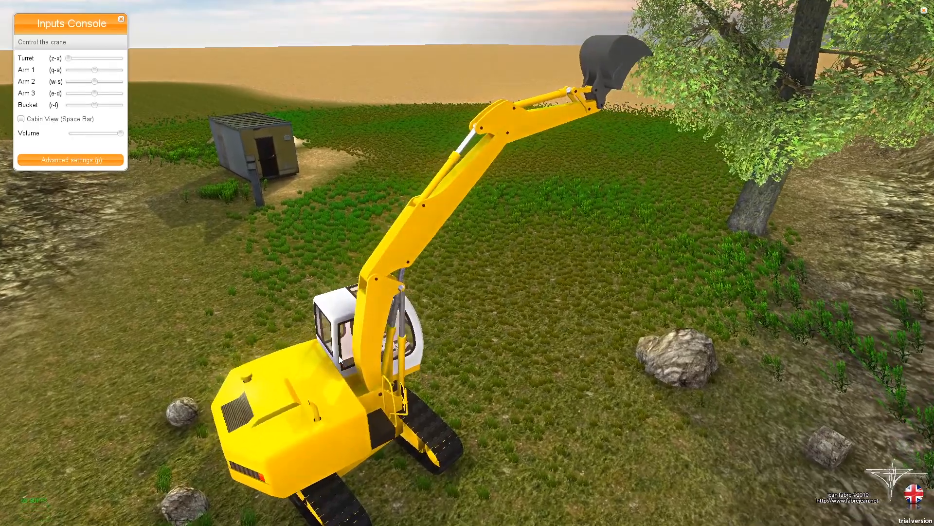
{"action": "key", "text": "z"}
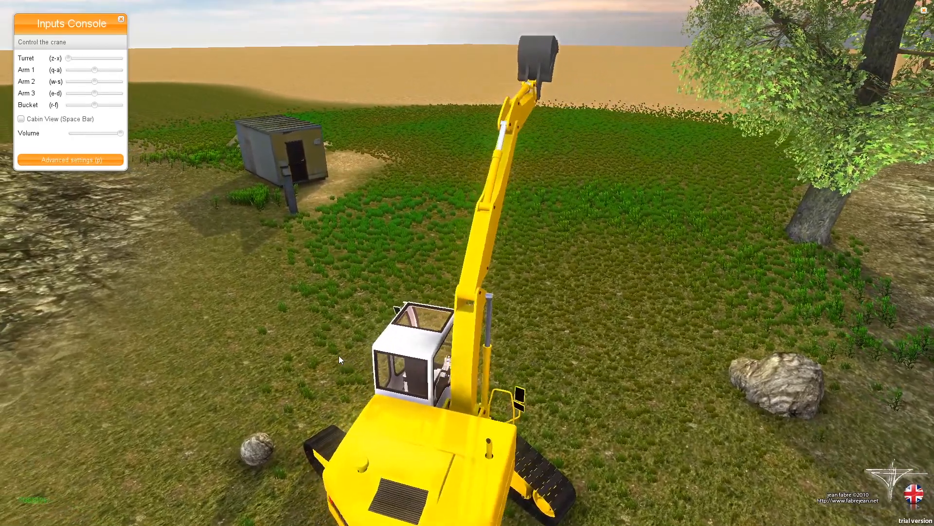
Switch to the cabin view and bring the bucket into sight by lowering Arm 2, folding Arm 3 and curling the bucket
{"action": "key", "text": "space"}
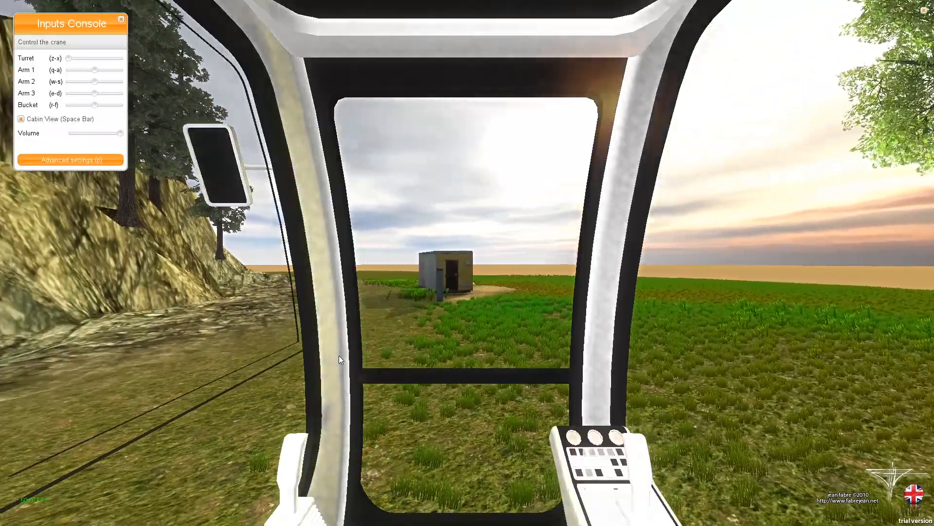
{"action": "key", "text": "w"}
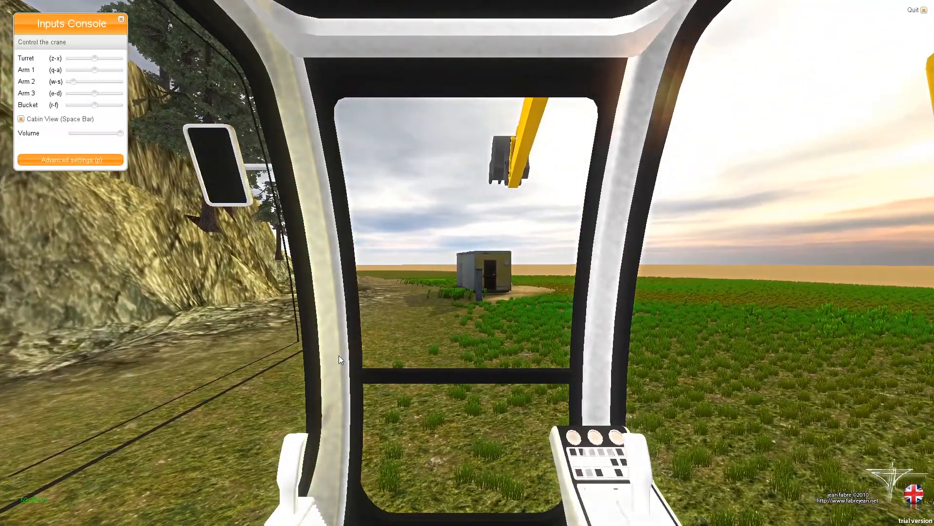
{"action": "key", "text": "e"}
{"action": "key", "text": "r"}
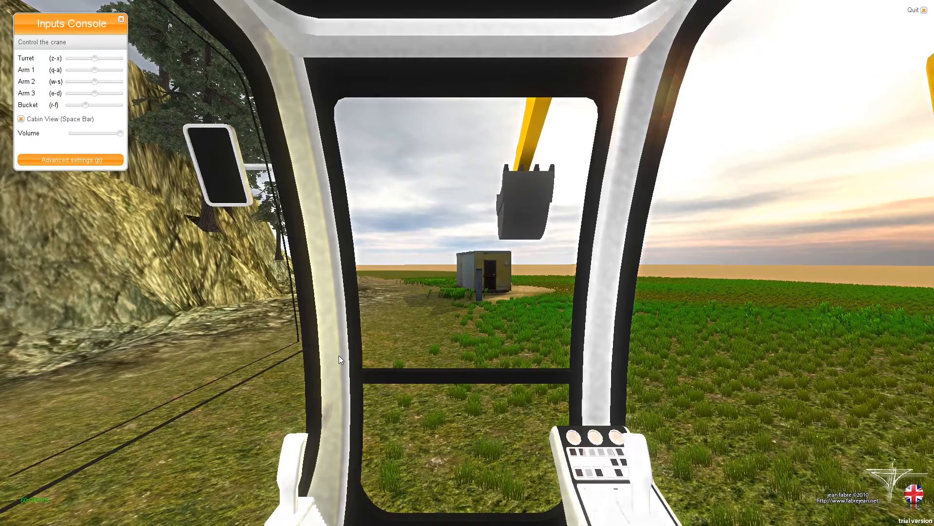
Drive the excavator forward and turn its tracks to the right while staying in the cabin view
{"action": "key", "text": "Up"}
{"action": "key", "text": "Right"}
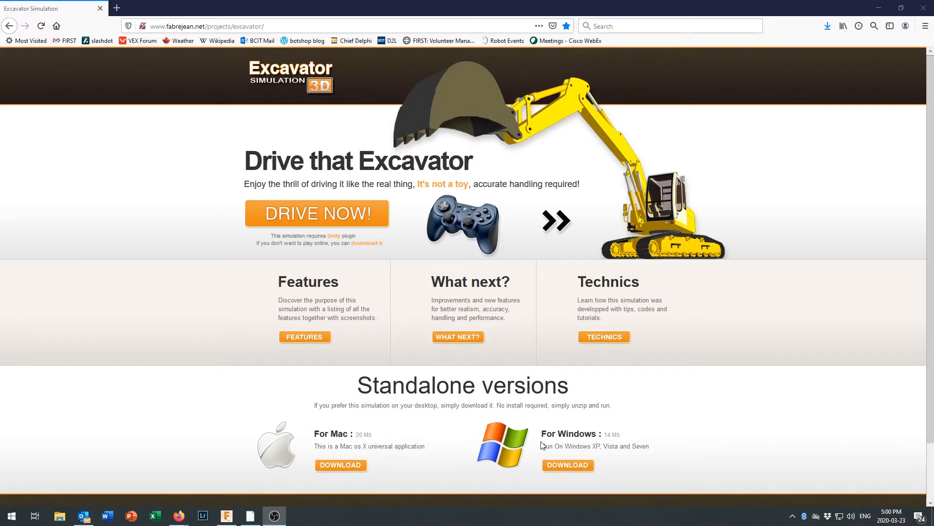
Switch to Firefox and highlight the web address of the Excavator Simulation page
{"action": "left_click_drag", "start_coordinate": [276, 28], "coordinate": [168, 27]}
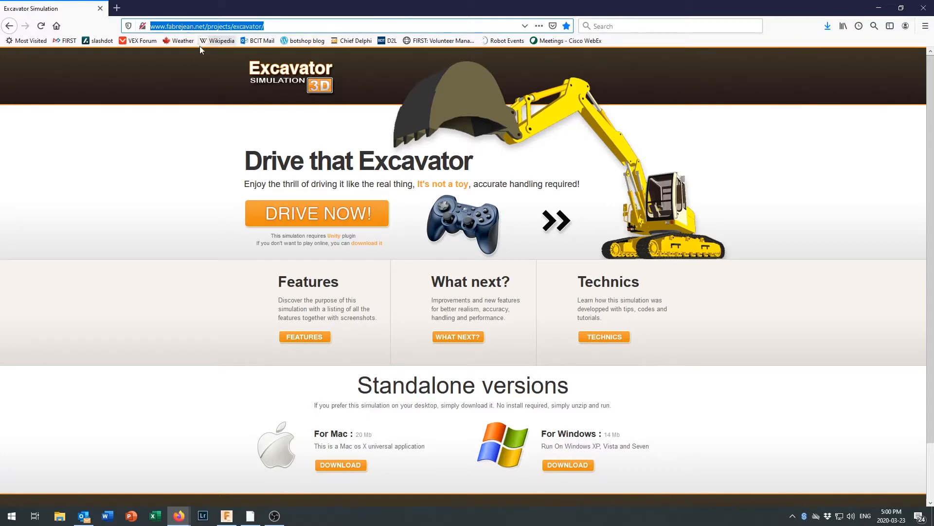
{"action": "left_click", "coordinate": [229, 257]}
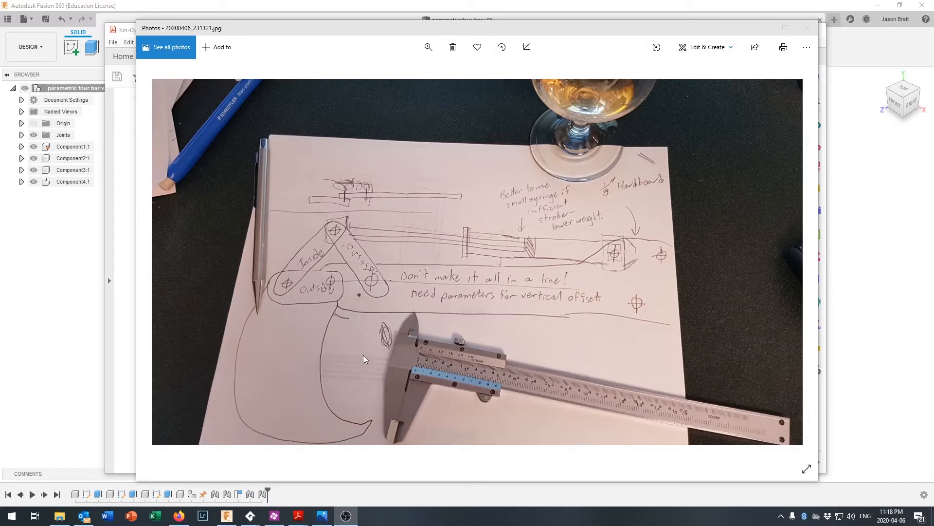
Minimize the linkage sketch photo and skim Kin-Dyn.pdf in Acrobat Reader from the cover to the bucket angle diagram on page 6
{"action": "left_click", "coordinate": [763, 29]}
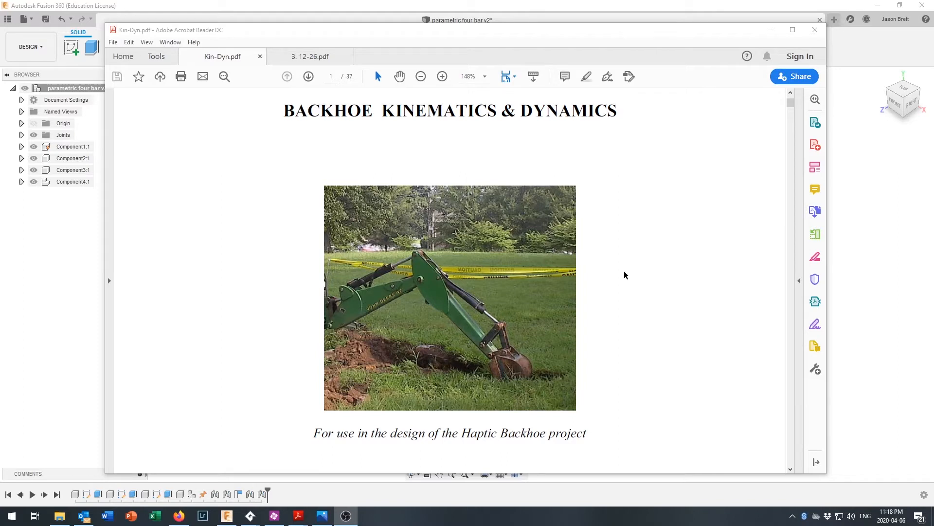
{"action": "scroll", "coordinate": [625, 275], "scroll_direction": "down", "scroll_amount": 4}
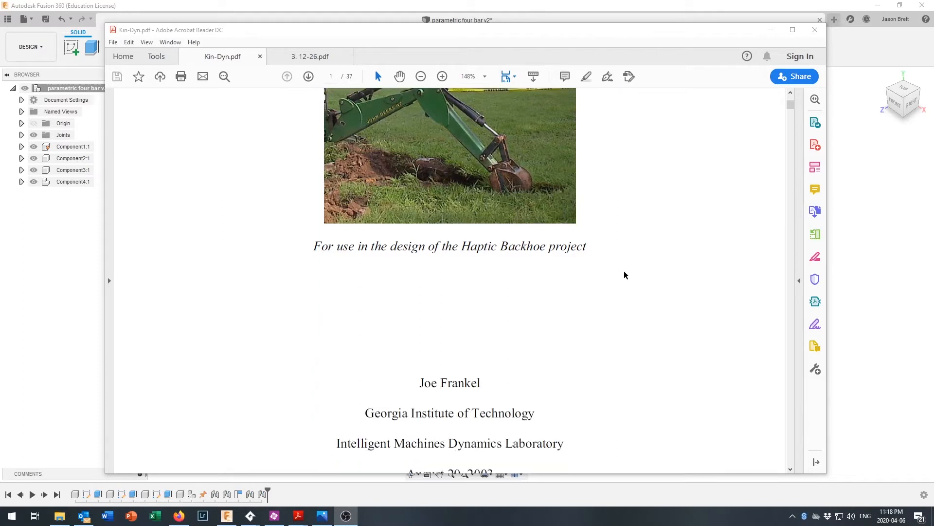
{"action": "scroll", "coordinate": [624, 275], "scroll_direction": "down", "scroll_amount": 4}
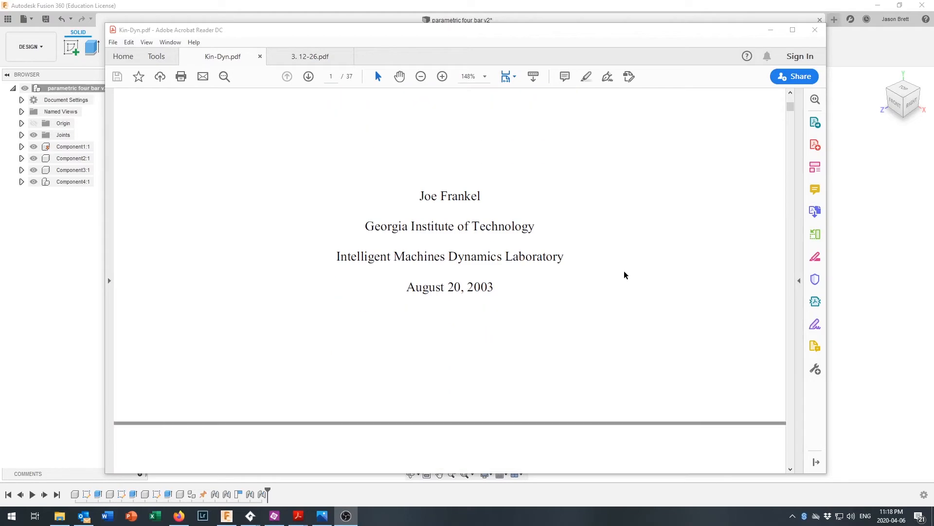
{"action": "scroll", "coordinate": [624, 275], "scroll_direction": "down", "scroll_amount": 15}
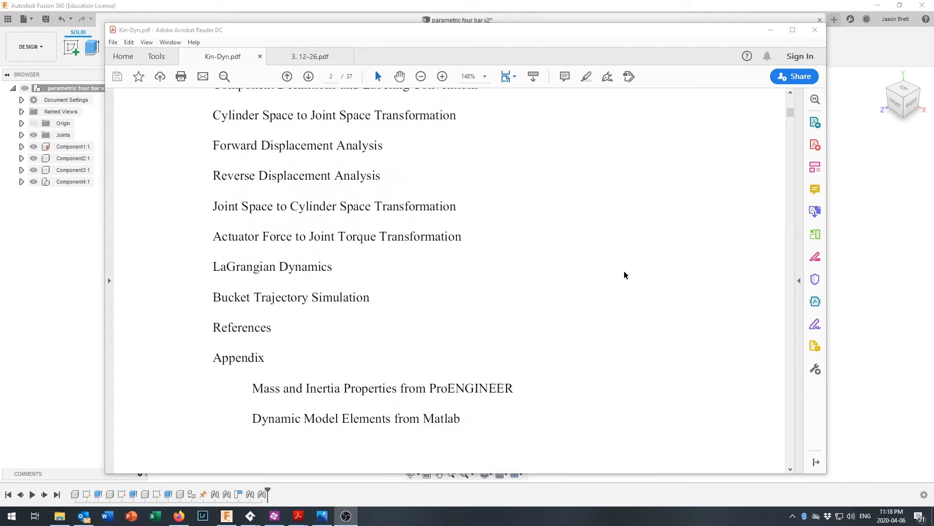
{"action": "scroll", "coordinate": [624, 275], "scroll_direction": "down", "scroll_amount": 10}
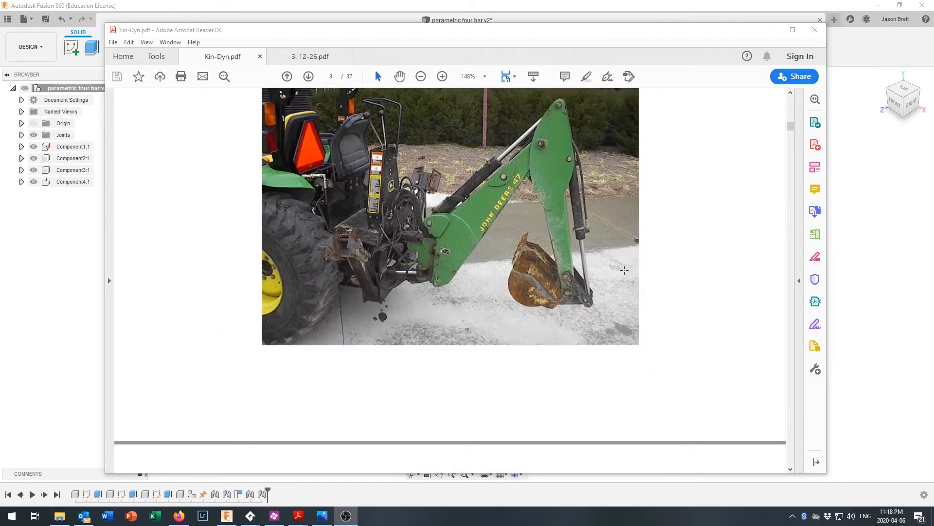
{"action": "scroll", "coordinate": [625, 270], "scroll_direction": "down", "scroll_amount": 20}
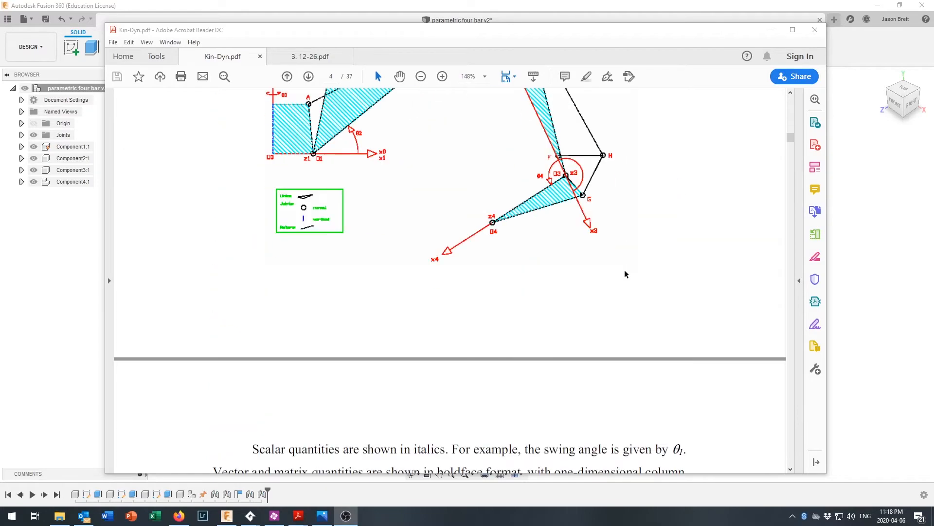
{"action": "scroll", "coordinate": [624, 270], "scroll_direction": "up", "scroll_amount": 4}
{"action": "scroll", "coordinate": [624, 270], "scroll_direction": "down", "scroll_amount": 20}
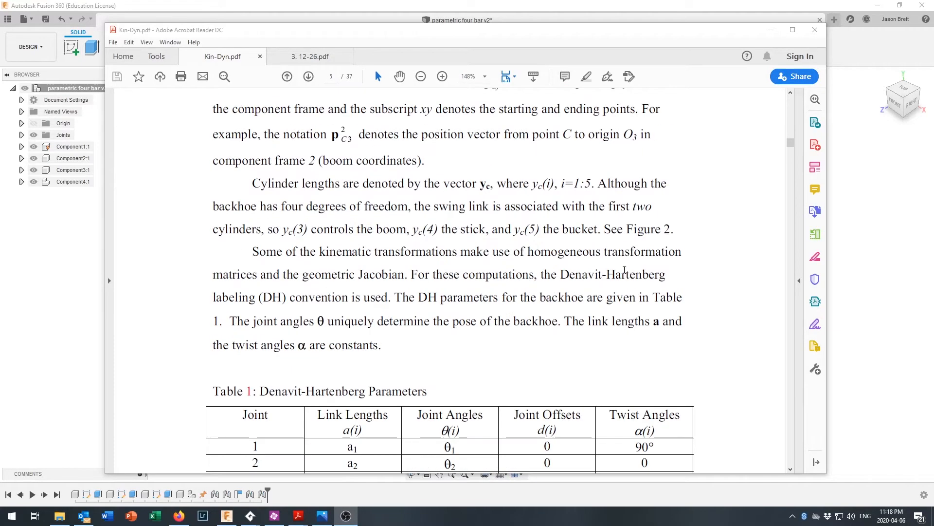
{"action": "scroll", "coordinate": [625, 273], "scroll_direction": "down", "scroll_amount": 10}
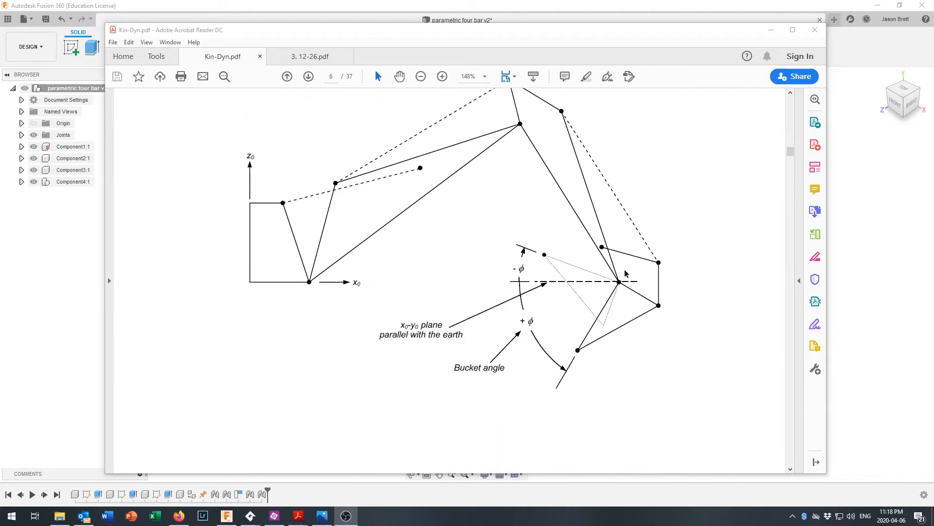
Jump ahead in Kin-Dyn.pdf to the LaGrangian Dynamics section on page 25 and skim to the dynamic model diagram on page 28
{"action": "left_click_drag", "start_coordinate": [790, 152], "coordinate": [779, 343]}
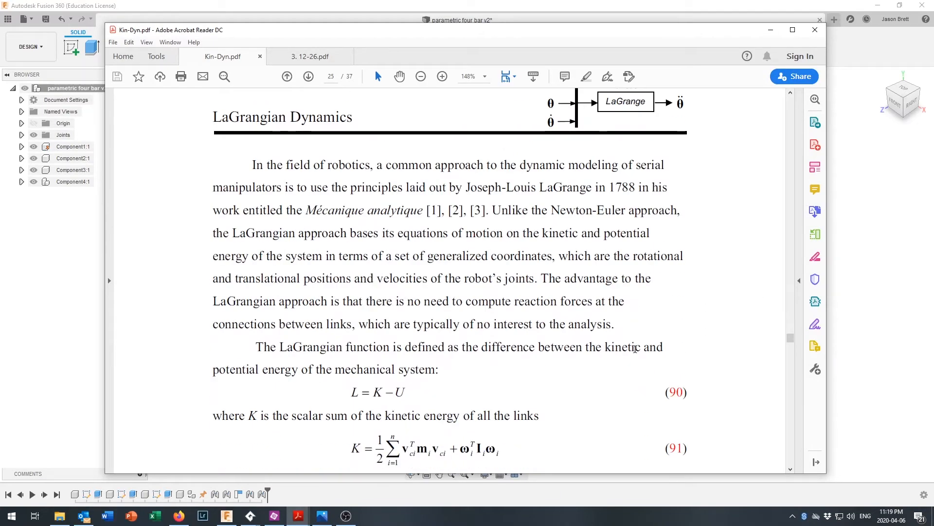
{"action": "scroll", "coordinate": [635, 348], "scroll_direction": "down", "scroll_amount": 20}
{"action": "scroll", "coordinate": [636, 348], "scroll_direction": "down", "scroll_amount": 8}
{"action": "scroll", "coordinate": [636, 348], "scroll_direction": "up", "scroll_amount": 5}
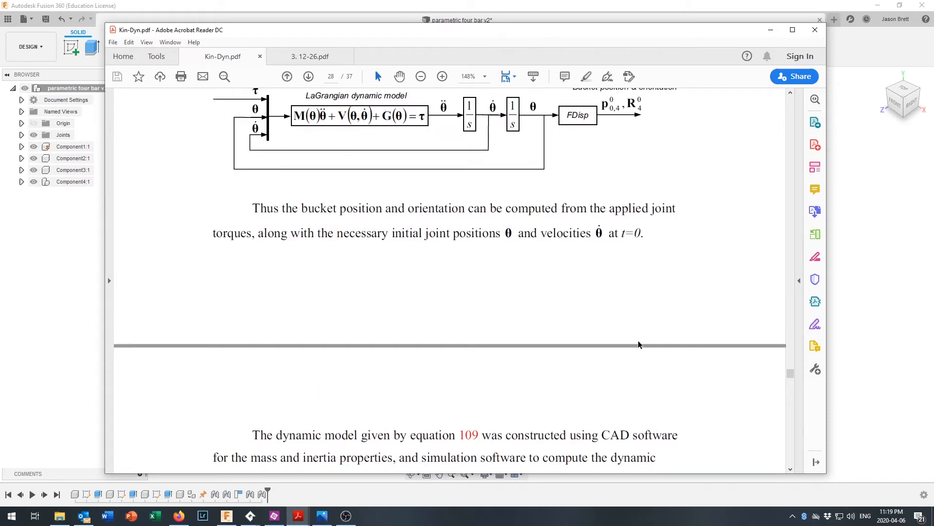
Examine the bucket link paper 3. 12-26.pdf from its abstract through the stress analysis figures to the Optimization section
{"action": "left_click", "coordinate": [301, 57]}
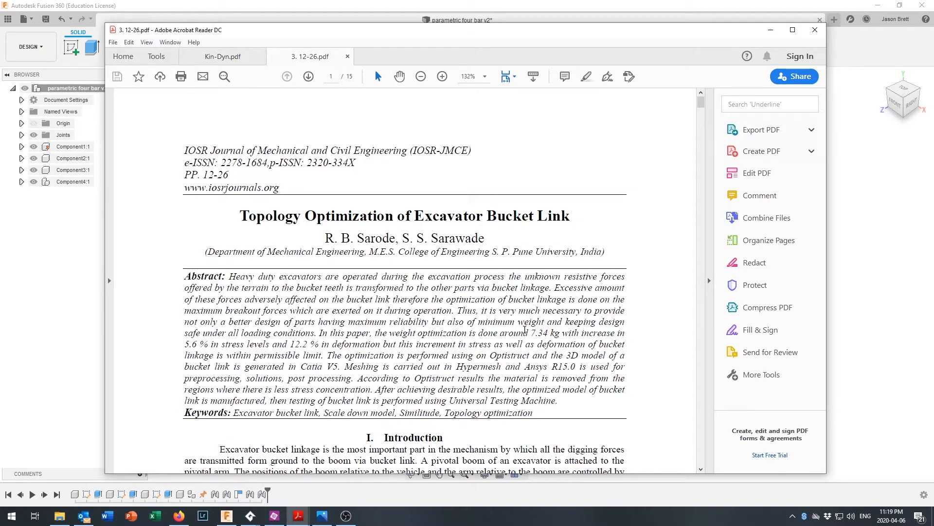
{"action": "scroll", "coordinate": [525, 330], "scroll_direction": "down", "scroll_amount": 1}
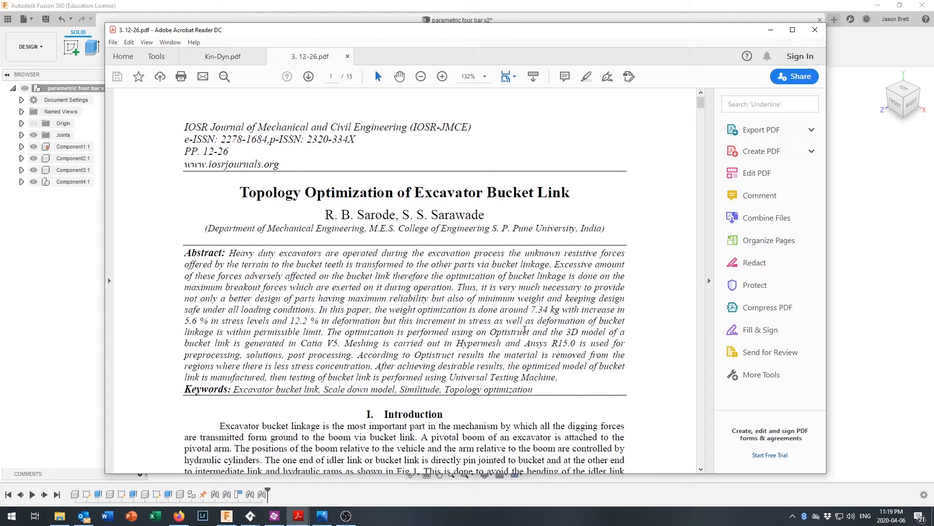
{"action": "scroll", "coordinate": [525, 330], "scroll_direction": "down", "scroll_amount": 20}
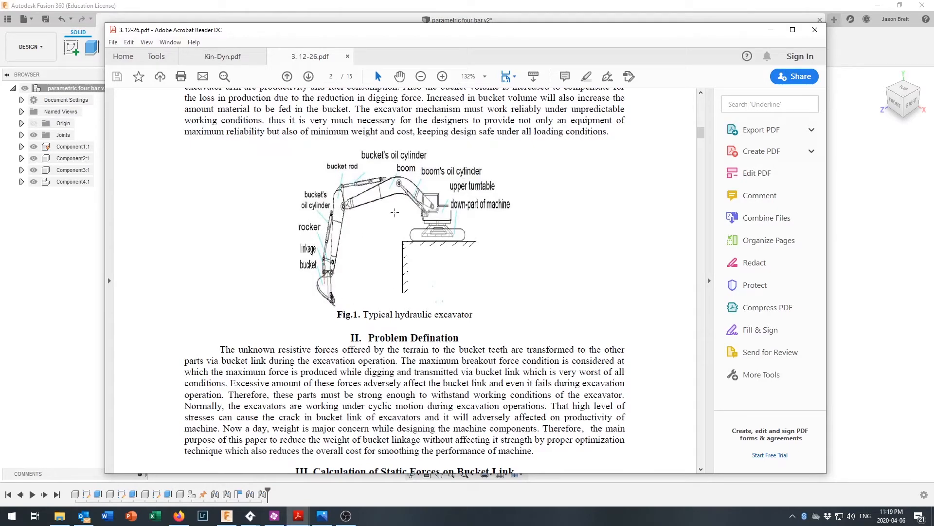
{"action": "scroll", "coordinate": [398, 255], "scroll_direction": "down", "scroll_amount": 12}
{"action": "scroll", "coordinate": [393, 312], "scroll_direction": "down", "scroll_amount": 15}
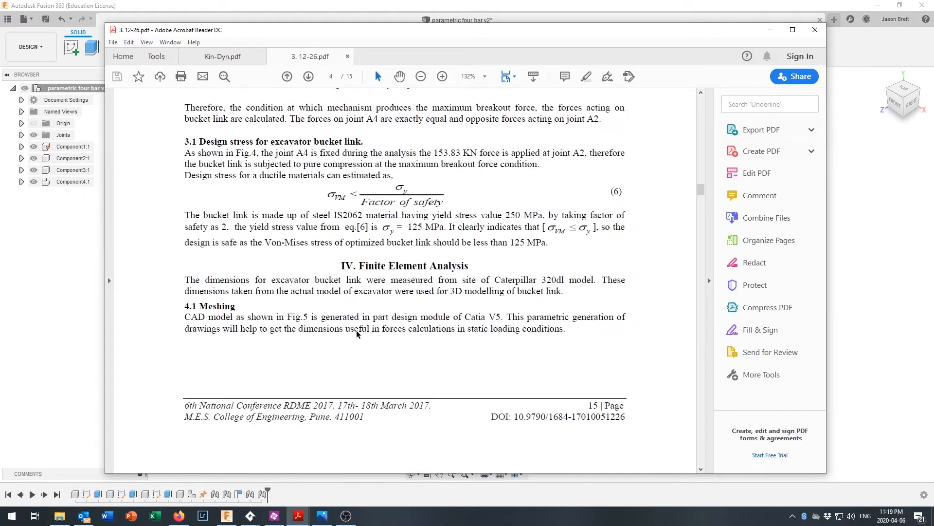
{"action": "scroll", "coordinate": [358, 334], "scroll_direction": "down", "scroll_amount": 15}
{"action": "scroll", "coordinate": [534, 318], "scroll_direction": "up", "scroll_amount": 5}
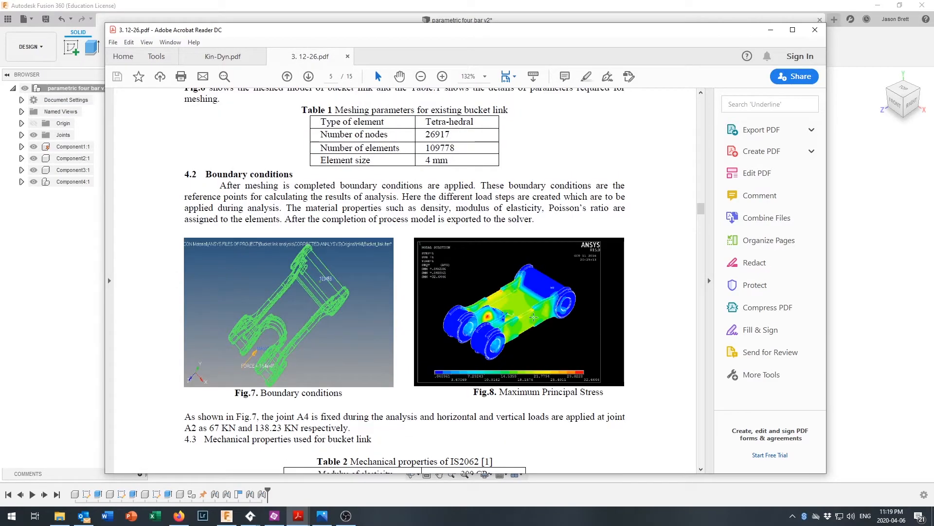
{"action": "scroll", "coordinate": [509, 311], "scroll_direction": "down", "scroll_amount": 12}
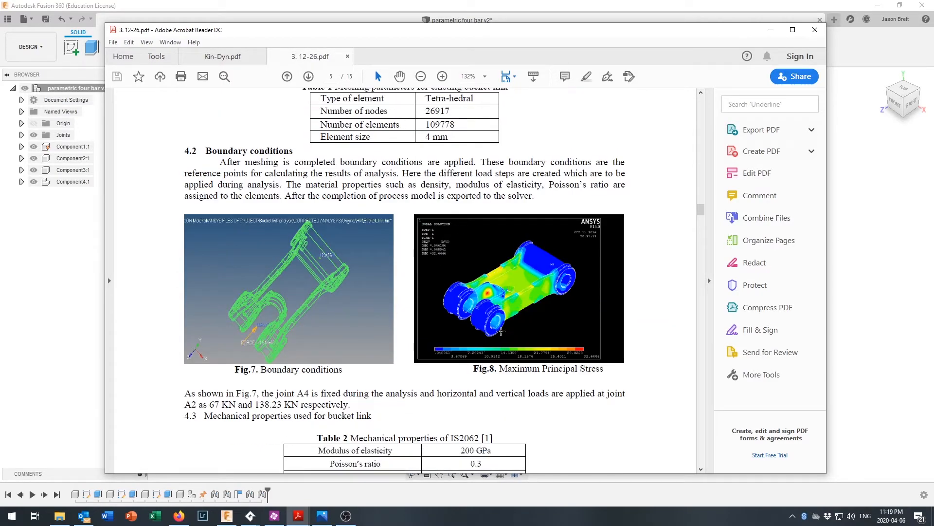
{"action": "scroll", "coordinate": [503, 335], "scroll_direction": "down", "scroll_amount": 10}
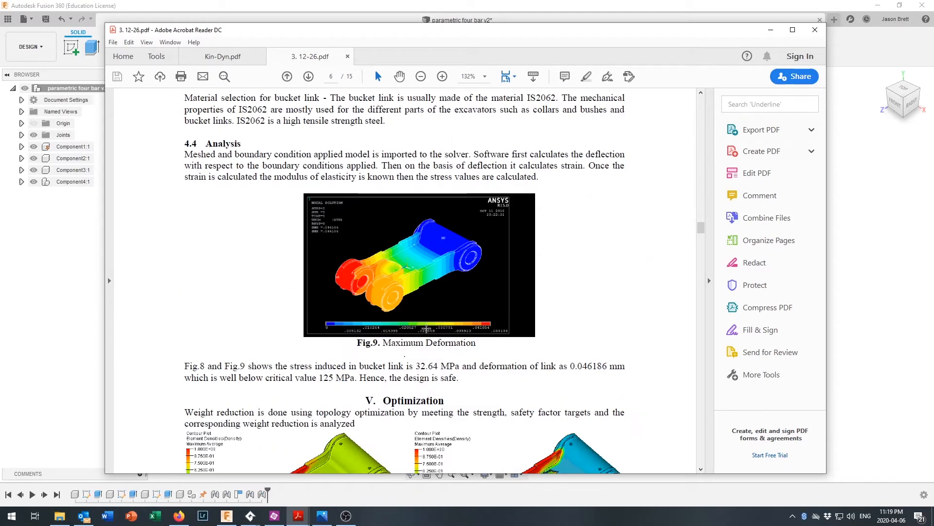
{"action": "scroll", "coordinate": [500, 354], "scroll_direction": "down", "scroll_amount": 5}
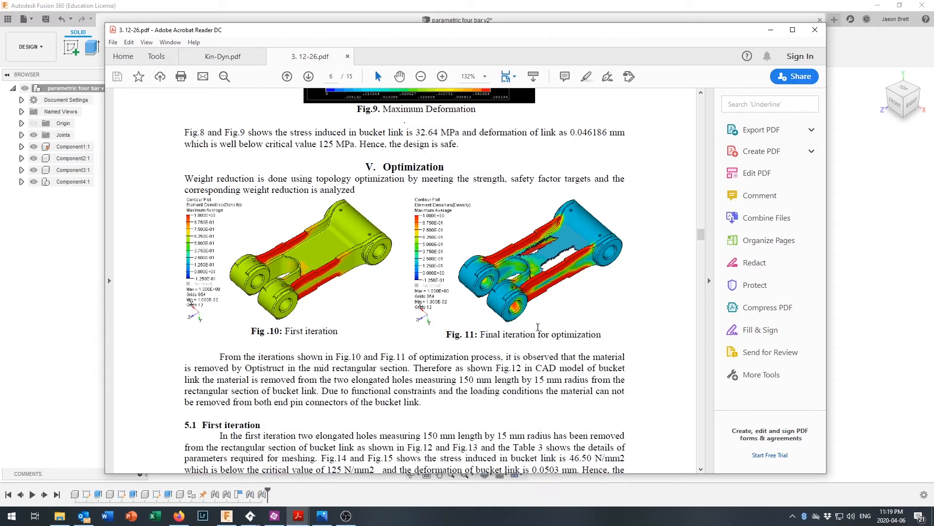
Minimize the PDF reader to return to Fusion 360 and swing the four-bar linkage back and forth by its lower link
{"action": "left_click", "coordinate": [769, 33]}
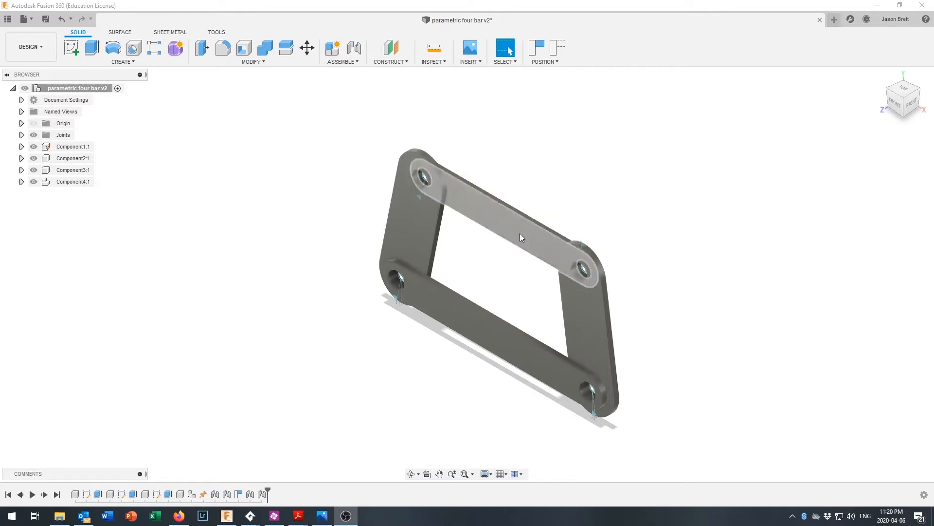
{"action": "left_click_drag", "start_coordinate": [486, 328], "coordinate": [111, 261]}
{"action": "mouse_move", "coordinate": [445, 305]}
{"action": "left_mouse_down"}
{"action": "mouse_move", "coordinate": [394, 275]}
{"action": "mouse_move", "coordinate": [455, 311]}
{"action": "left_mouse_up"}
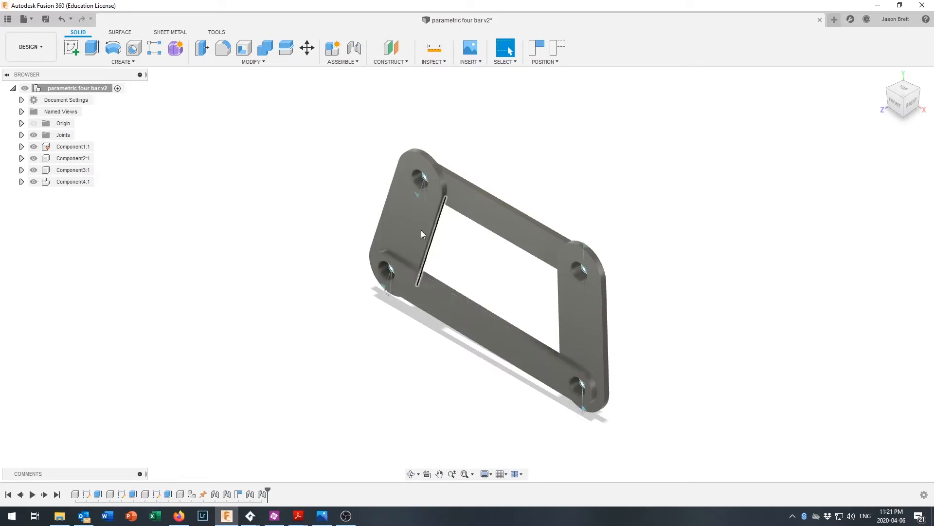
{"action": "left_click_drag", "start_coordinate": [430, 284], "coordinate": [651, 437]}
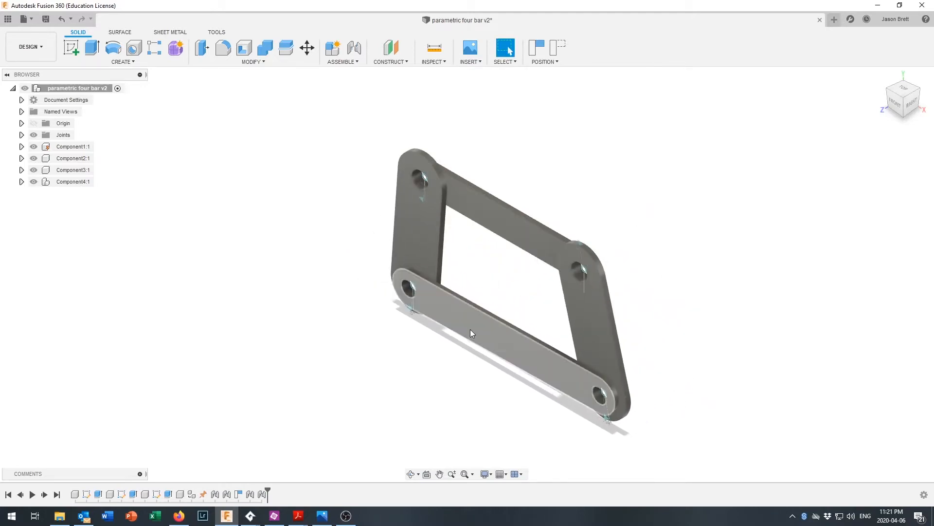
Open the Parameters dialog, move it clear of the linkage, and set the user parameter L1 to 140 mm
{"action": "left_click", "coordinate": [265, 63]}
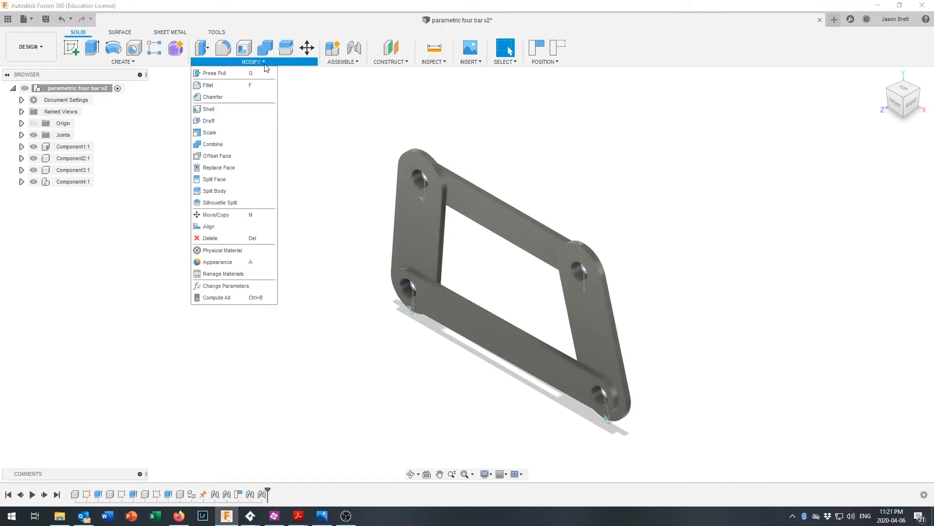
{"action": "left_click", "coordinate": [230, 286]}
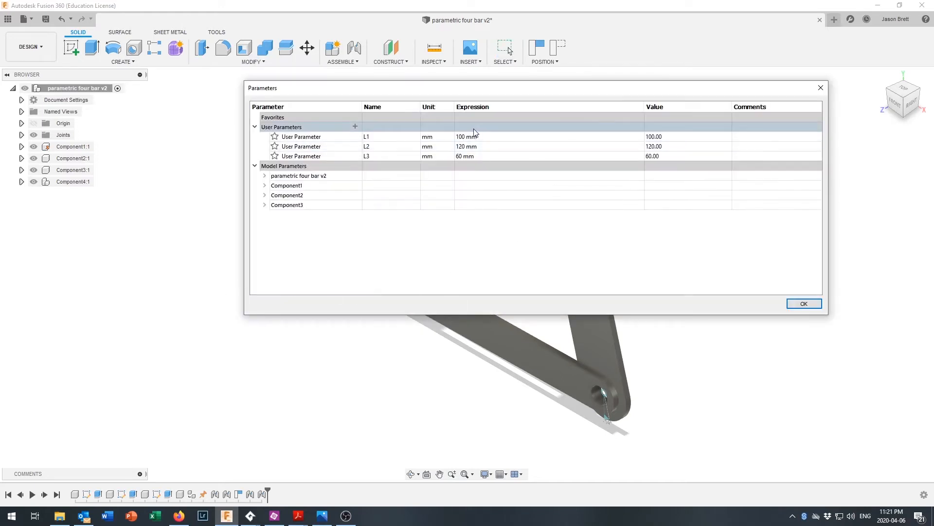
{"action": "left_click_drag", "start_coordinate": [490, 91], "coordinate": [860, 94]}
{"action": "left_click_drag", "start_coordinate": [862, 93], "coordinate": [862, 71]}
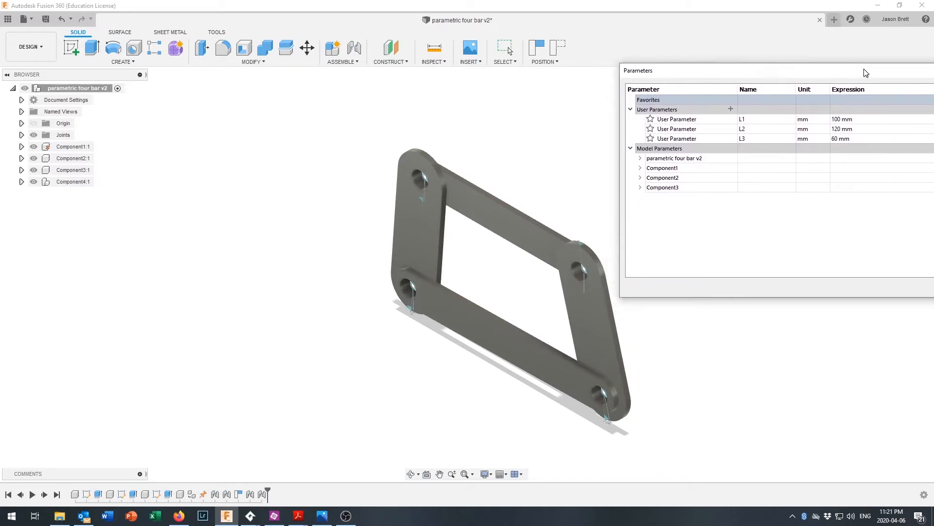
{"action": "left_click", "coordinate": [837, 130]}
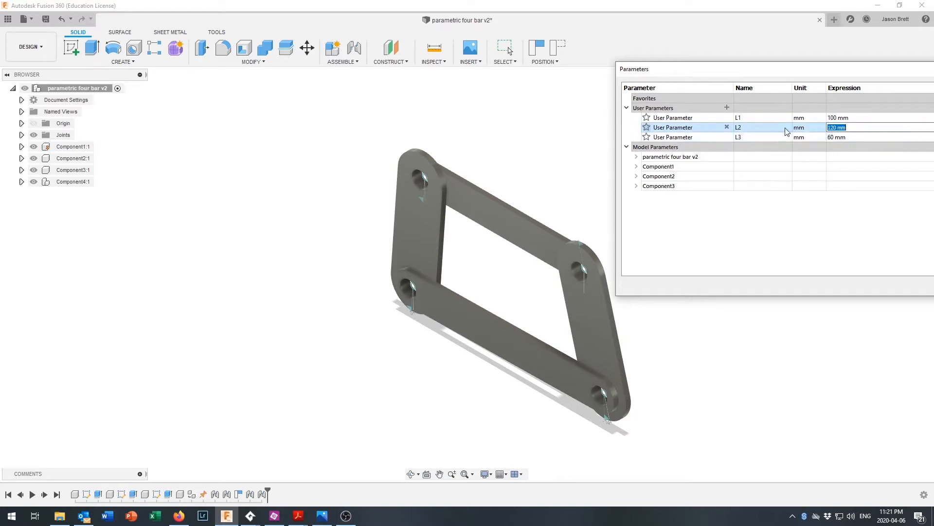
{"action": "left_click", "coordinate": [838, 117]}
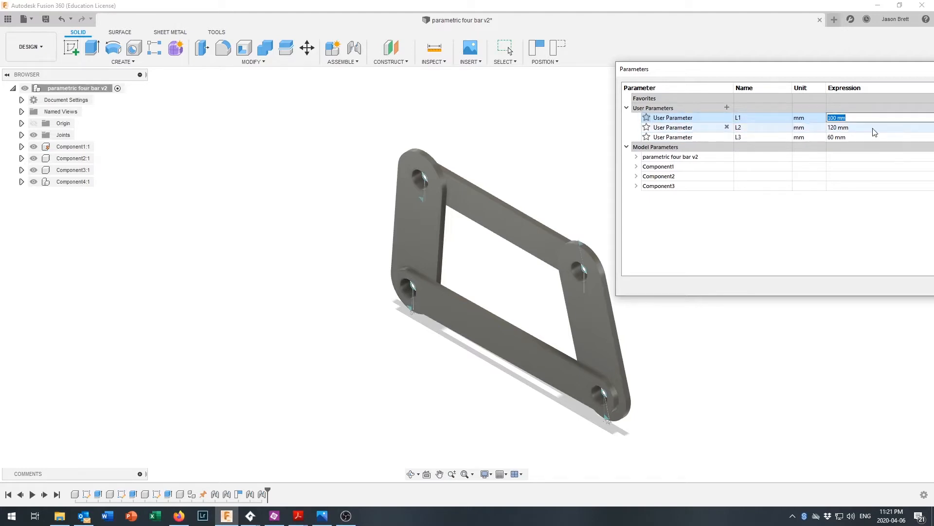
{"action": "type", "text": "140"}
{"action": "key", "text": "Return"}
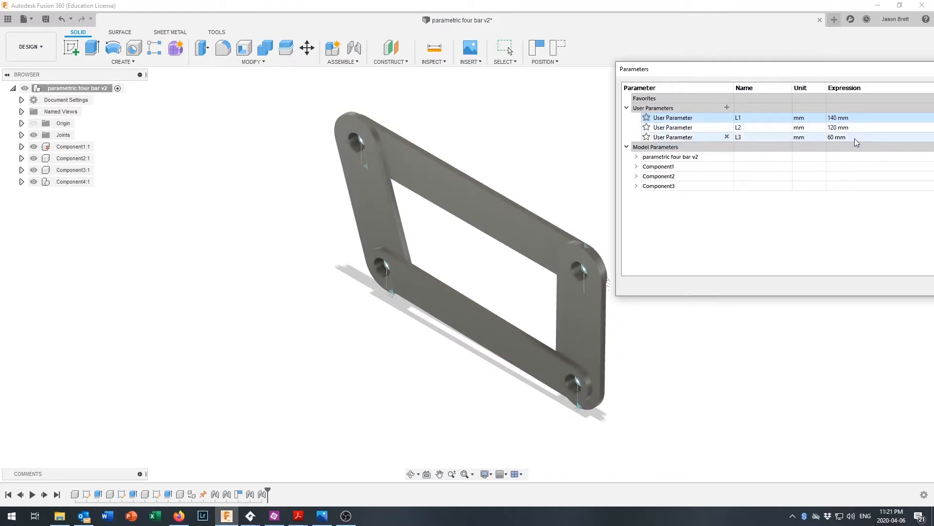
Set the user parameter L3 to 80 mm, leaving L2 at its existing value
{"action": "double_click", "coordinate": [840, 128]}
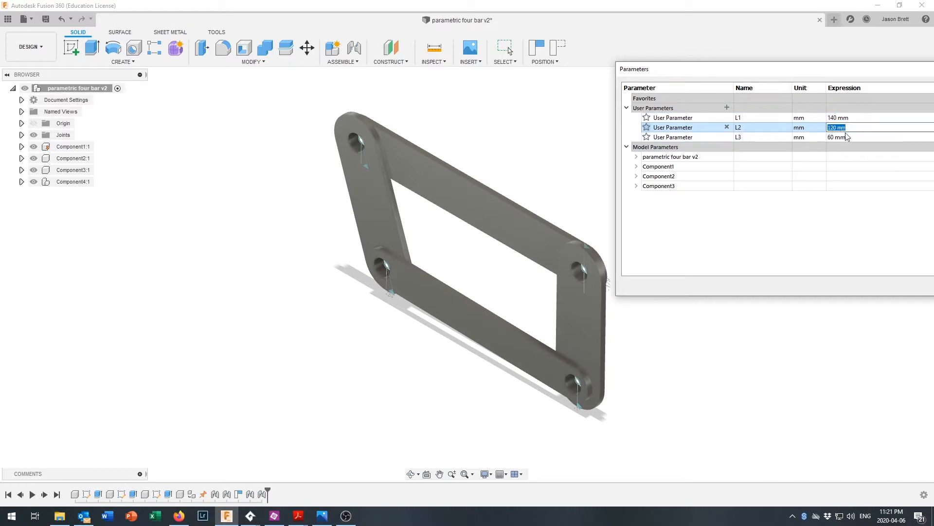
{"action": "double_click", "coordinate": [847, 138]}
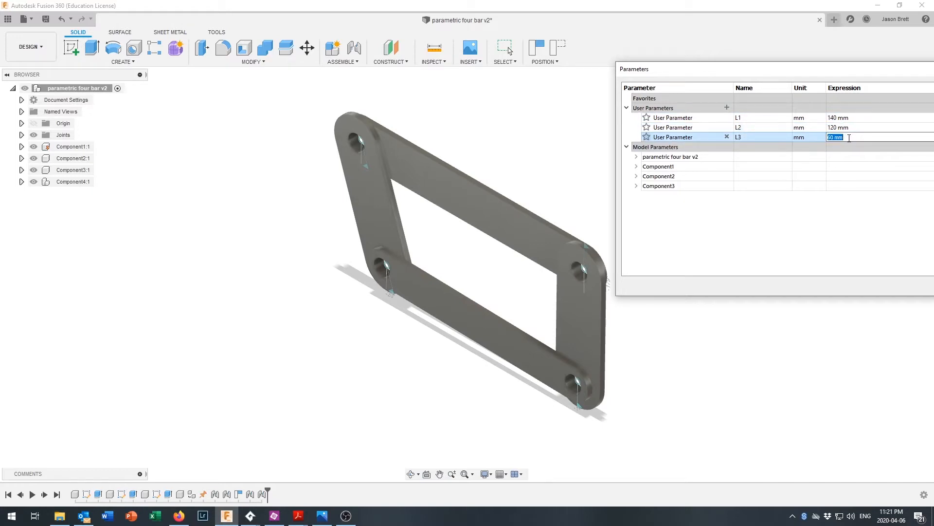
{"action": "type", "text": "80"}
{"action": "key", "text": "Return"}
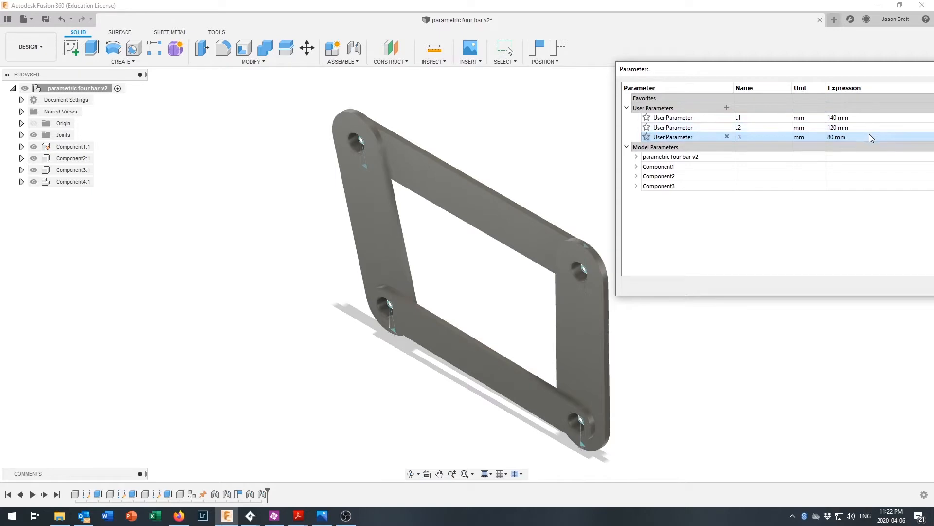
Set the user parameter L3 to 100 mm and select the linkage's lower link in the model
{"action": "left_click", "coordinate": [842, 139]}
{"action": "left_click_drag", "start_coordinate": [843, 137], "coordinate": [830, 137]}
{"action": "type", "text": "100"}
{"action": "key", "text": "Return"}
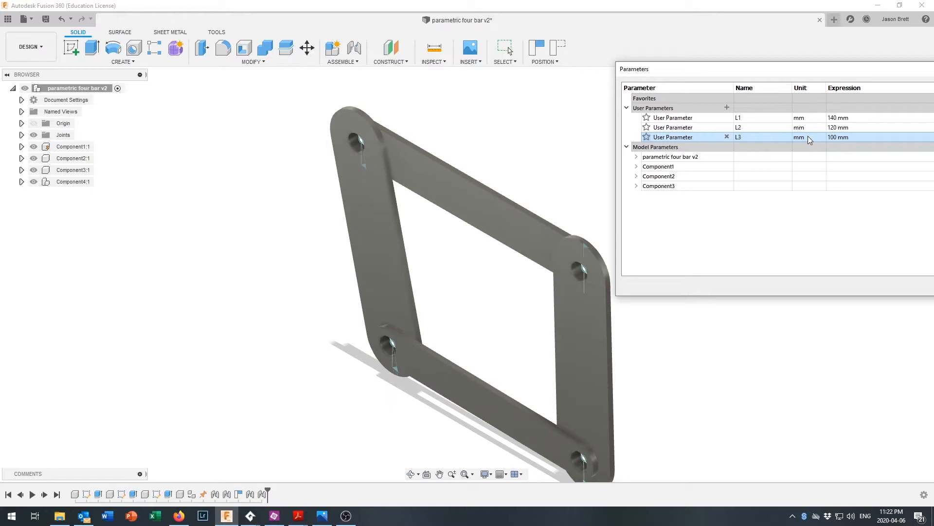
{"action": "left_click", "coordinate": [498, 405]}
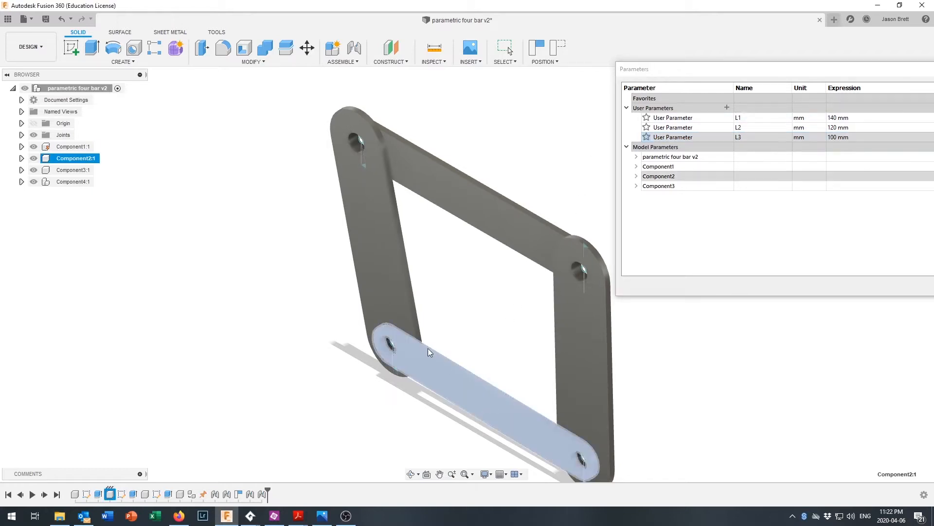
Close the Parameters dialog and swing the four-bar linkage back and forth by its lower joint
{"action": "left_click_drag", "start_coordinate": [830, 74], "coordinate": [469, 129]}
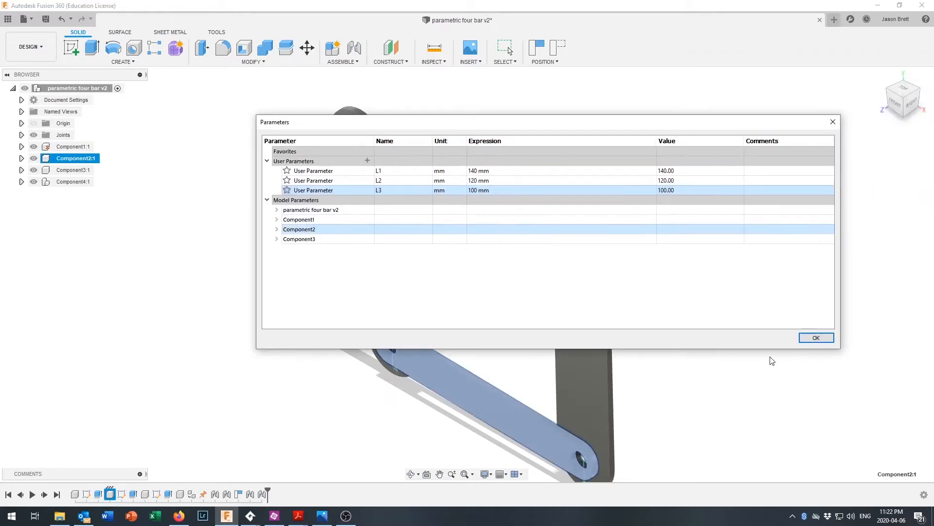
{"action": "left_click", "coordinate": [816, 338]}
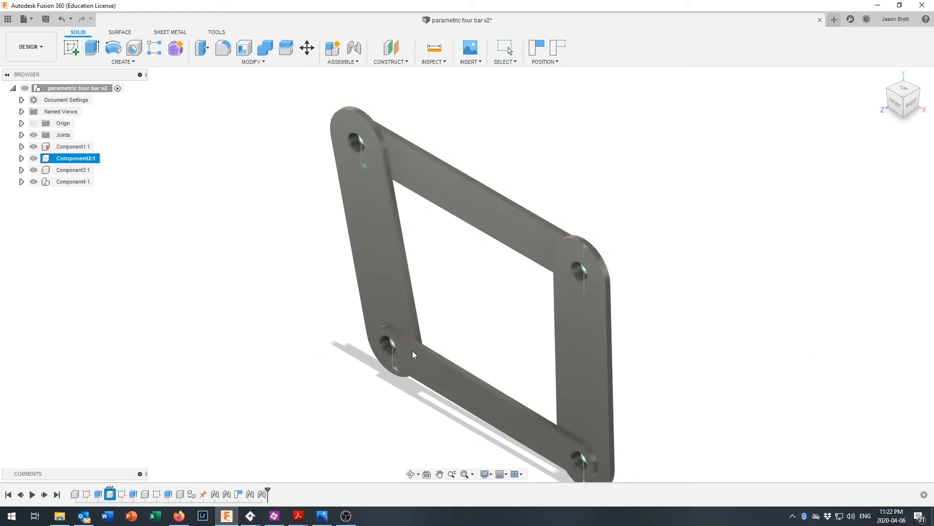
{"action": "left_click_drag", "start_coordinate": [405, 355], "coordinate": [627, 342]}
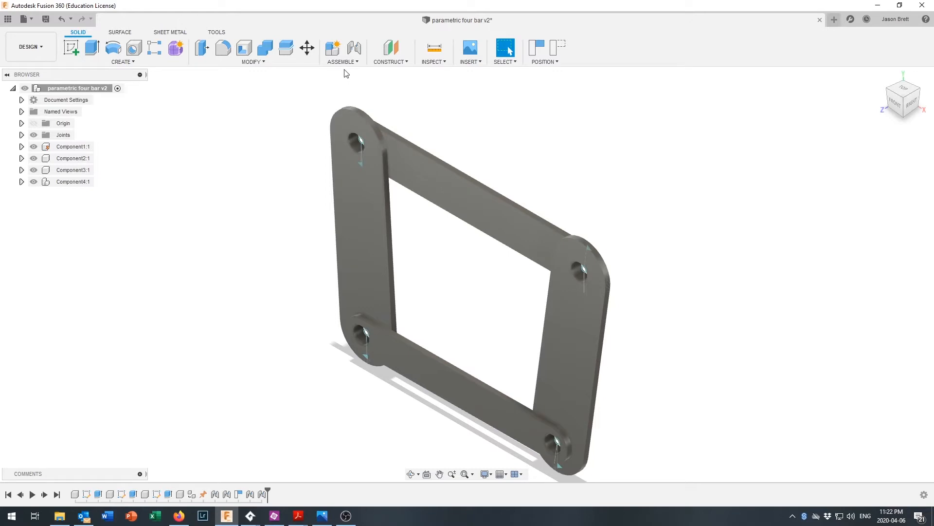
Set the user parameters L2 to 140 mm and L3 to 80 mm, and apply them to the four-bar linkage
{"action": "left_click", "coordinate": [283, 63]}
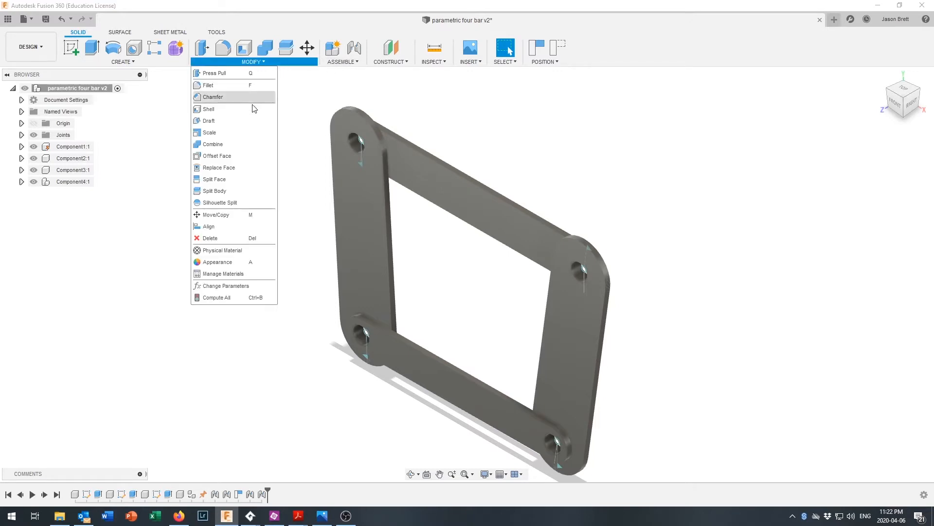
{"action": "left_click", "coordinate": [241, 288]}
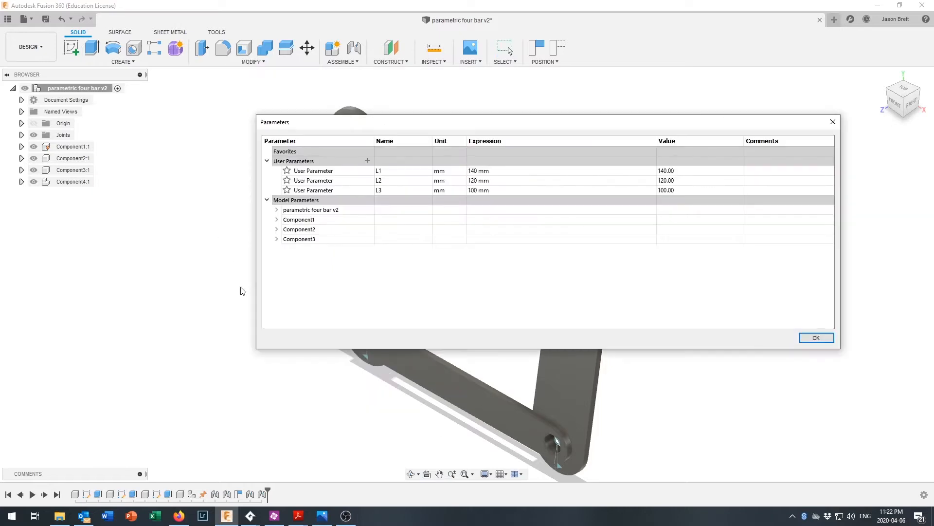
{"action": "left_click", "coordinate": [488, 180]}
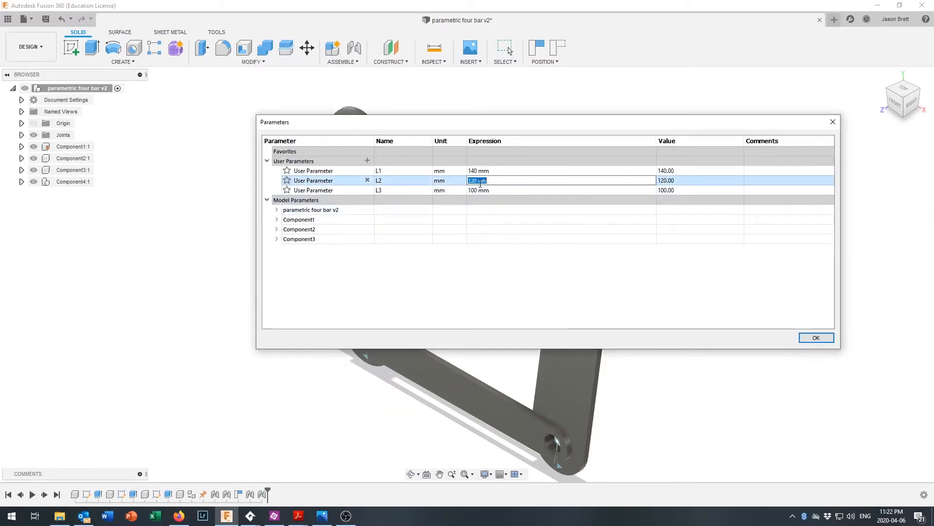
{"action": "type", "text": "14"}
{"action": "left_click", "coordinate": [474, 189]}
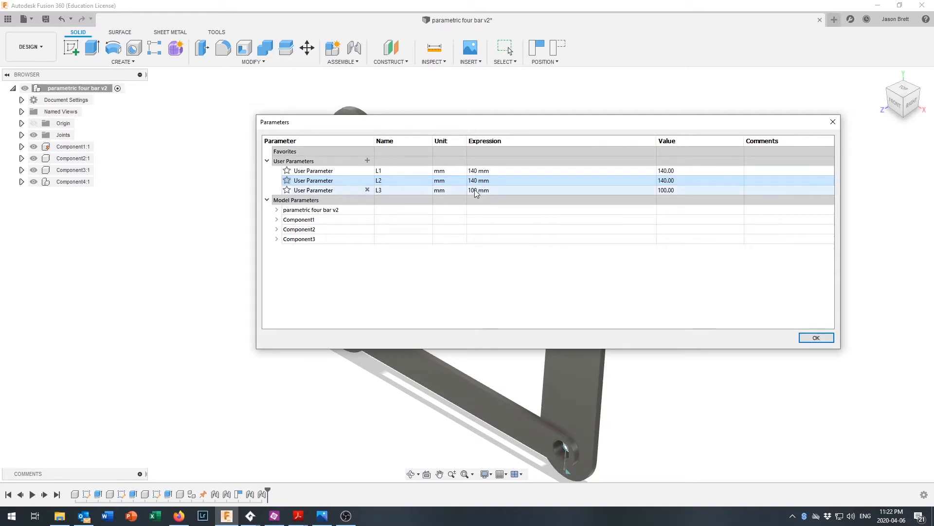
{"action": "type", "text": "80"}
{"action": "key", "text": "Return"}
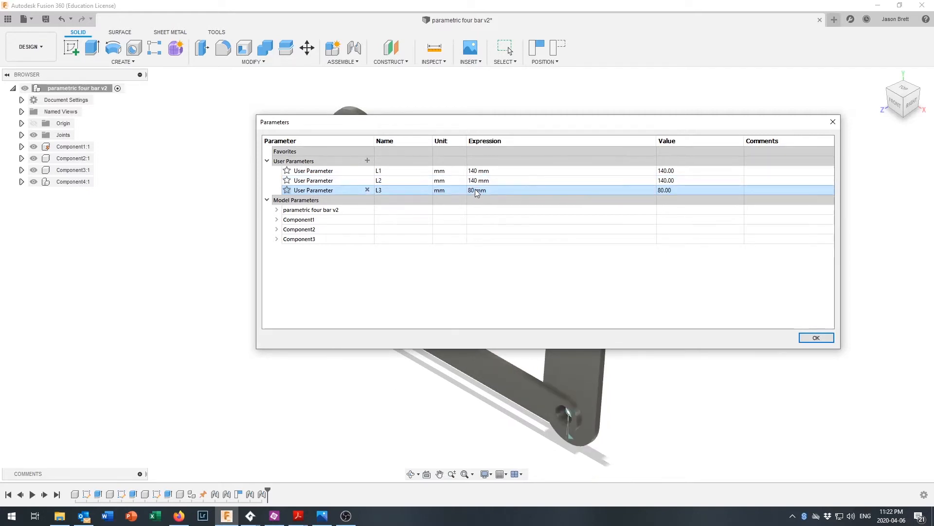
{"action": "left_click", "coordinate": [816, 337]}
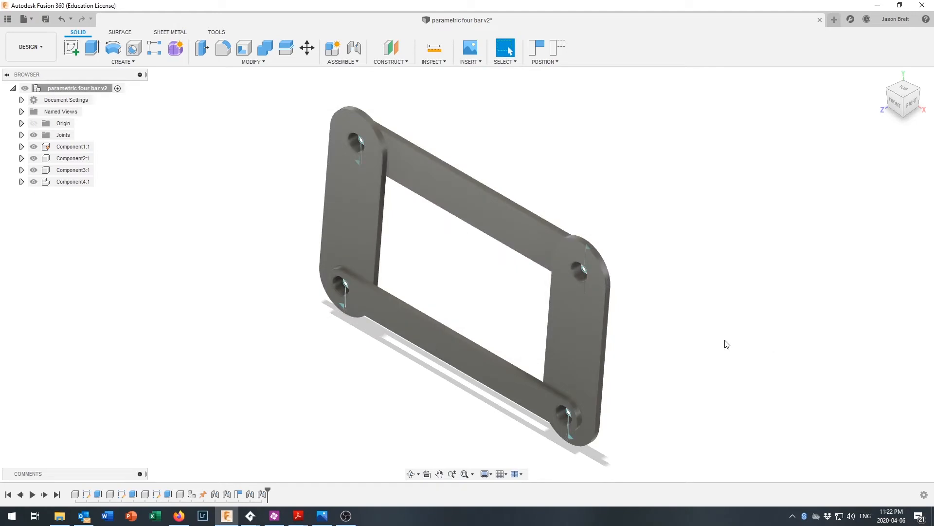
Swing the resized parallelogram linkage through its range of motion using the lower link and the side links
{"action": "left_click_drag", "start_coordinate": [503, 374], "coordinate": [443, 184]}
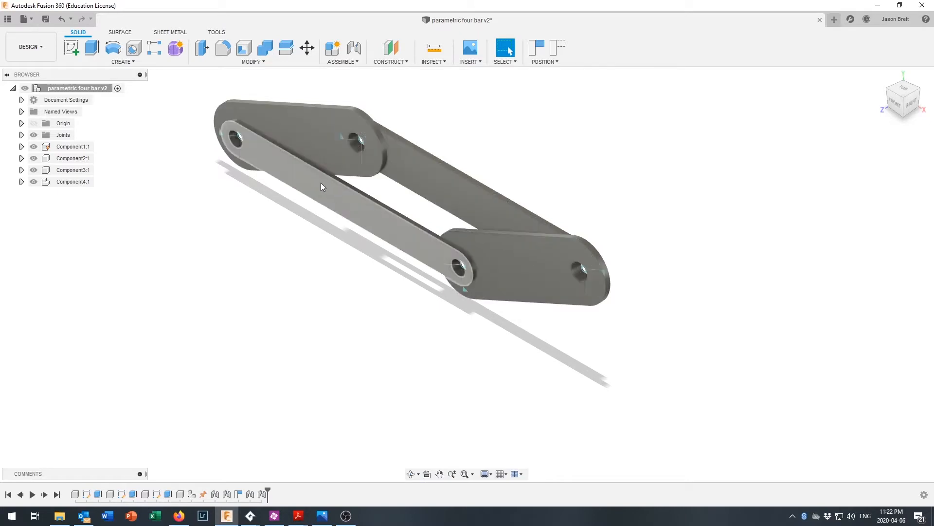
{"action": "left_click_drag", "start_coordinate": [298, 183], "coordinate": [578, 295]}
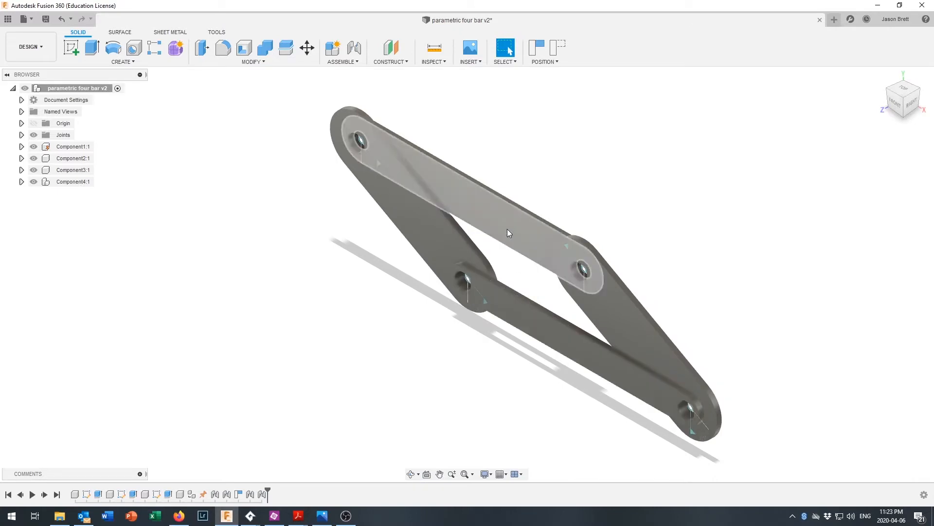
{"action": "left_click_drag", "start_coordinate": [512, 219], "coordinate": [357, 191]}
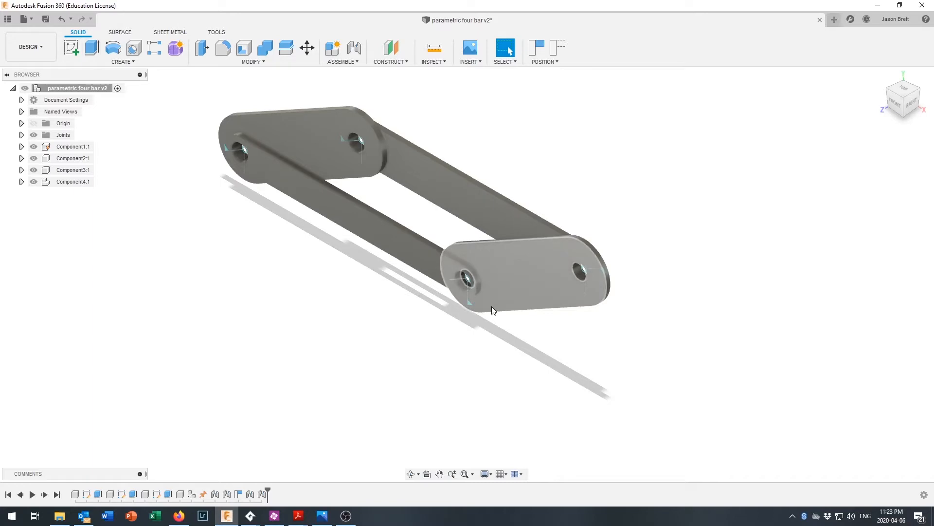
{"action": "left_click_drag", "start_coordinate": [491, 305], "coordinate": [528, 287]}
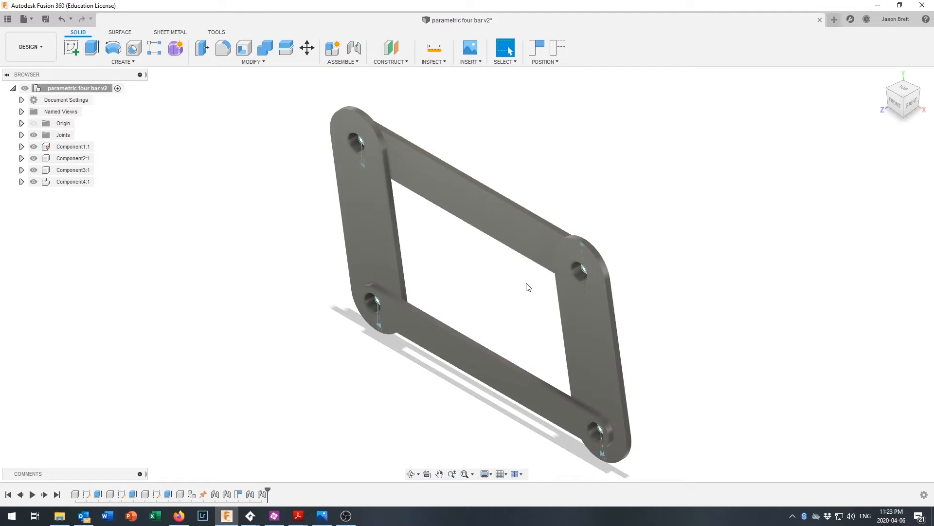
{"action": "left_click_drag", "start_coordinate": [528, 287], "coordinate": [2, 458]}
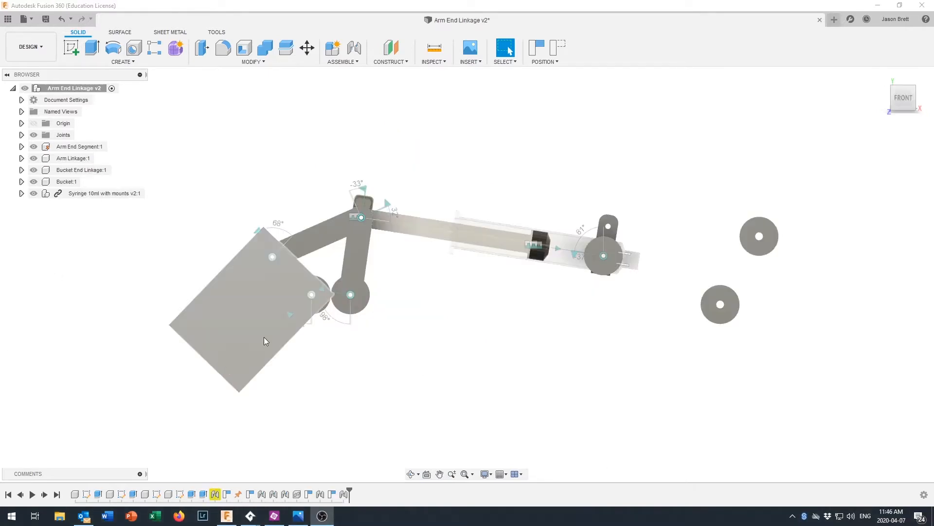
Swing the bucket of the Arm End Linkage assembly through its travel, examine the syringe mounts from the side, and return to the front view
{"action": "left_click_drag", "start_coordinate": [263, 340], "coordinate": [436, 350]}
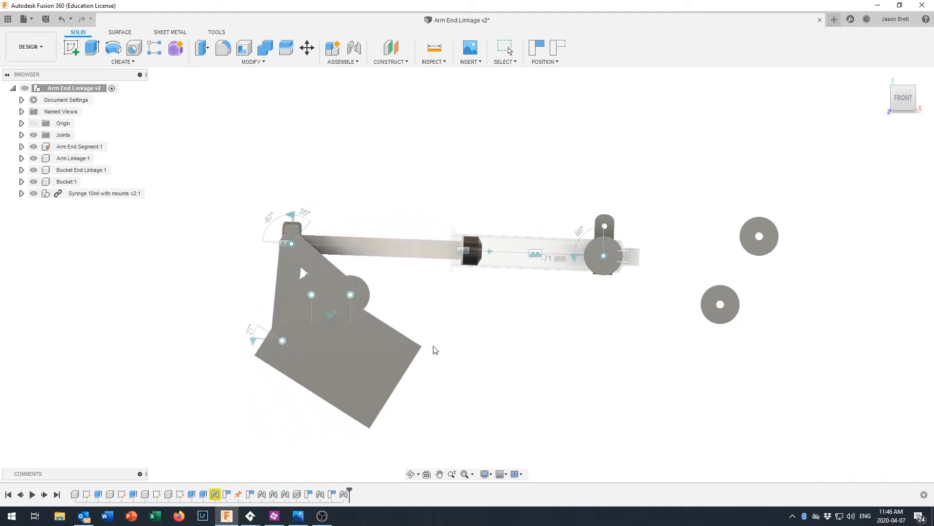
{"action": "left_click_drag", "start_coordinate": [435, 349], "coordinate": [403, 314]}
{"action": "left_click_drag", "start_coordinate": [390, 352], "coordinate": [302, 295]}
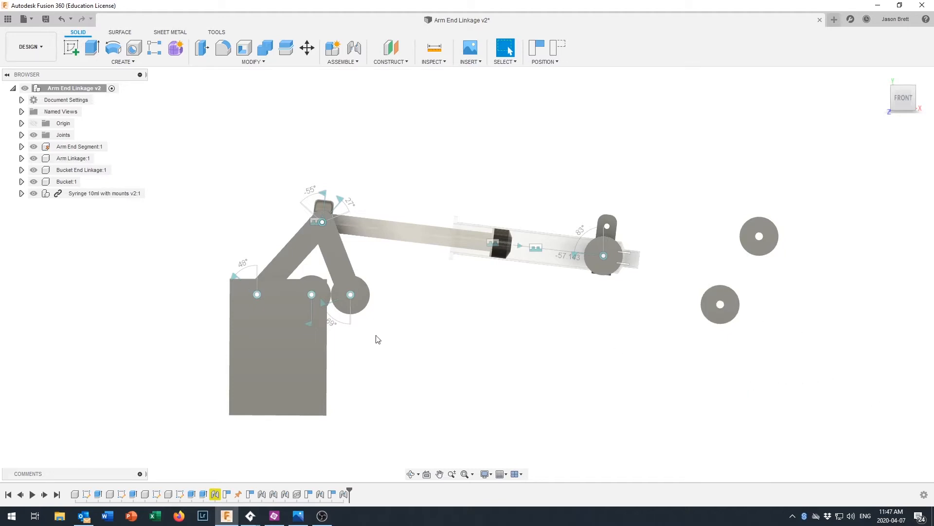
{"action": "left_click_drag", "start_coordinate": [308, 381], "coordinate": [321, 351]}
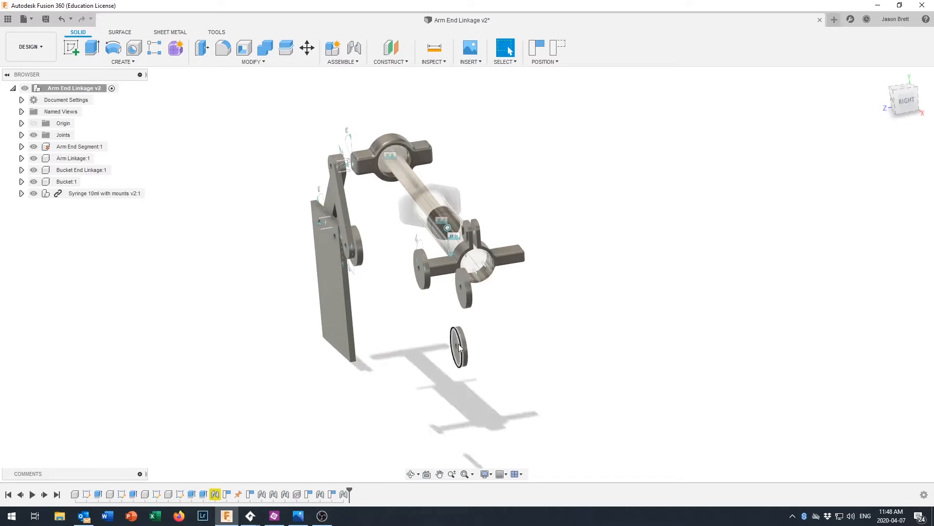
{"action": "middle_click_drag", "start_coordinate": [540, 300], "coordinate": [499, 262], "text": "shift"}
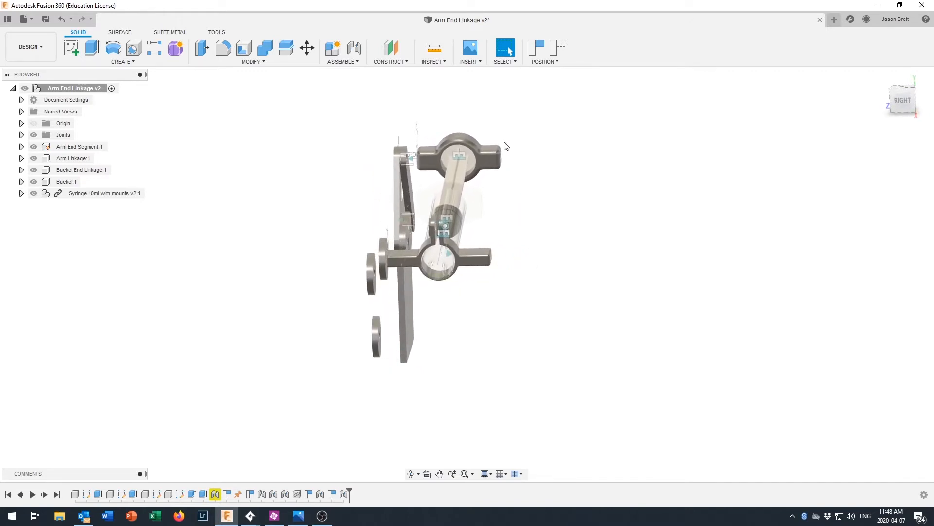
{"action": "middle_click_drag", "start_coordinate": [479, 276], "coordinate": [463, 272], "text": "shift"}
{"action": "middle_click_drag", "start_coordinate": [566, 334], "coordinate": [529, 294], "text": "shift"}
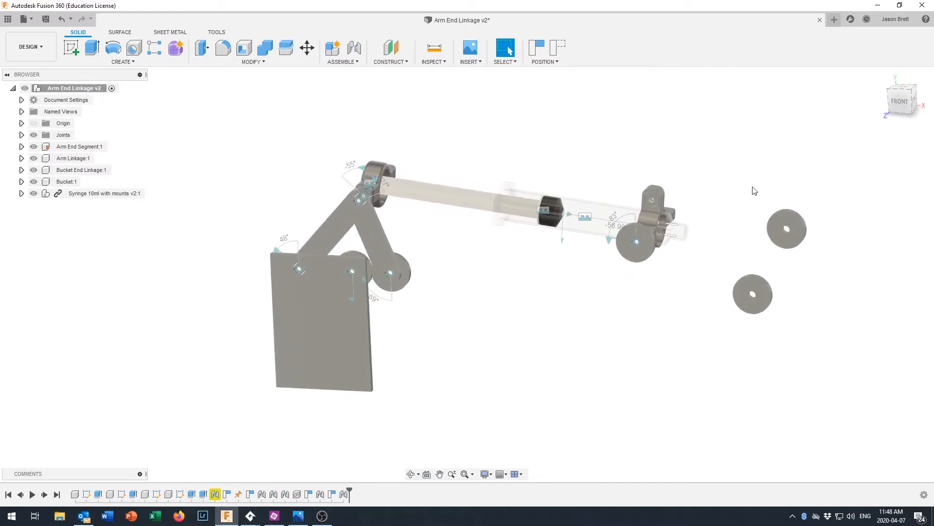
{"action": "left_click", "coordinate": [899, 102]}
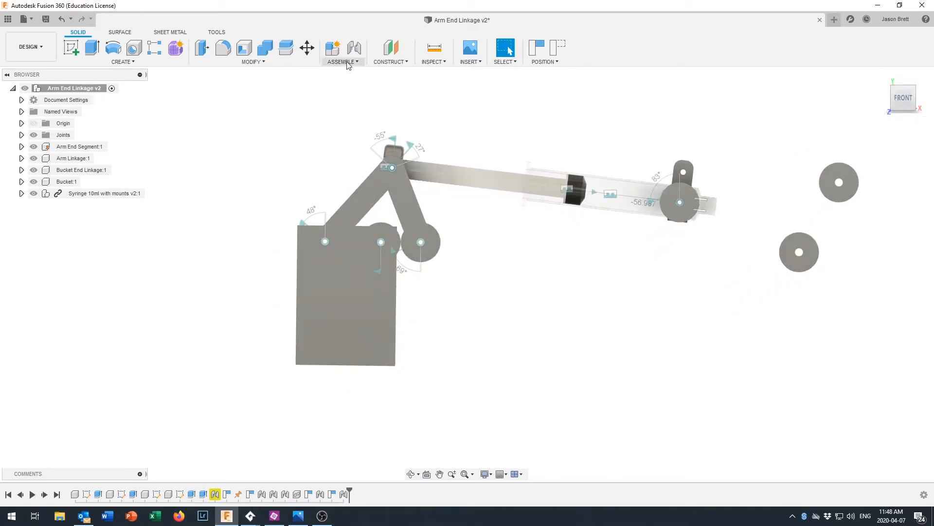
Open the user parameters, move the dialog clear of the linkage, and pick out the arm link and the bucket end link in the model
{"action": "left_click", "coordinate": [274, 65]}
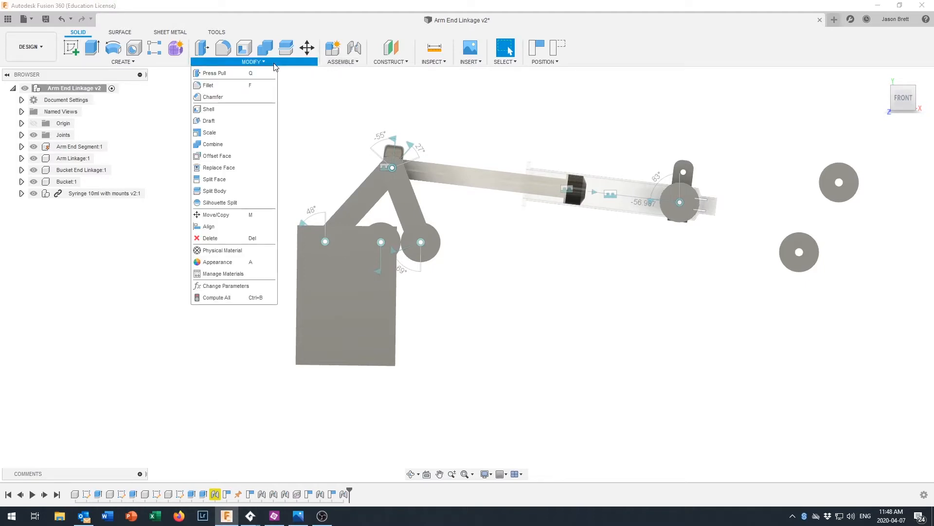
{"action": "left_click", "coordinate": [242, 291]}
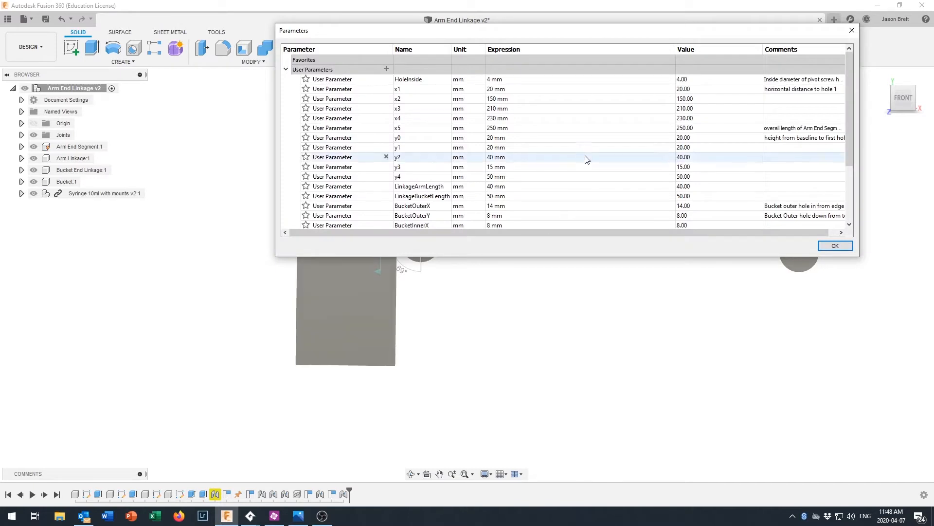
{"action": "left_click_drag", "start_coordinate": [499, 36], "coordinate": [436, 286]}
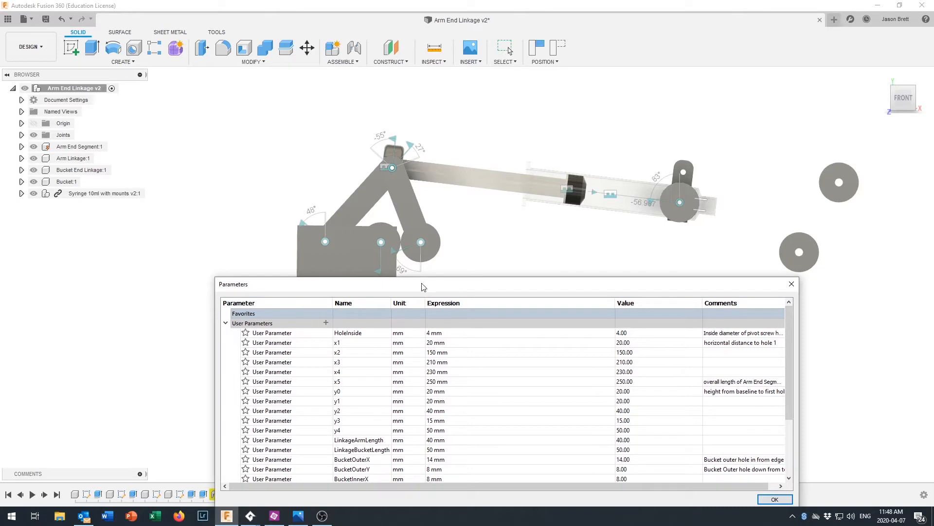
{"action": "left_click", "coordinate": [409, 215]}
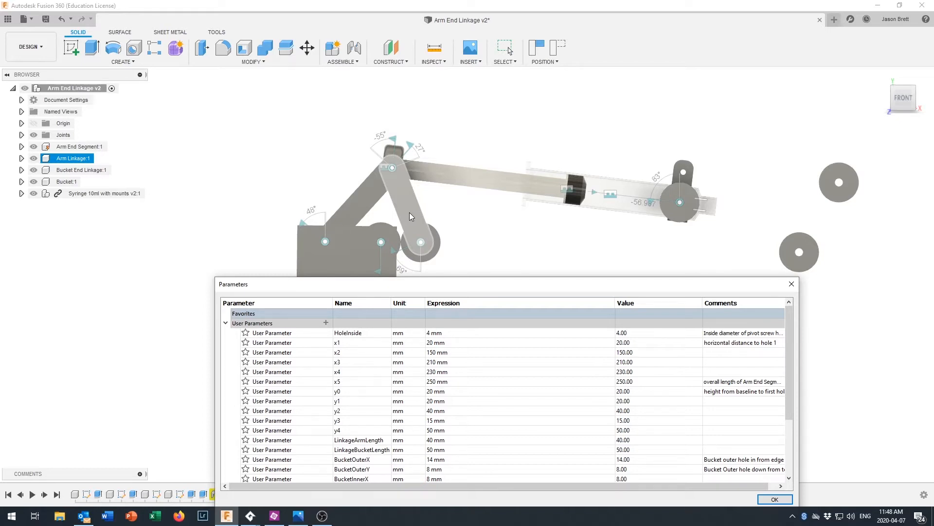
{"action": "left_click", "coordinate": [372, 197]}
{"action": "left_click", "coordinate": [401, 197]}
{"action": "left_click", "coordinate": [378, 191]}
{"action": "left_click", "coordinate": [399, 201]}
{"action": "left_click", "coordinate": [479, 241]}
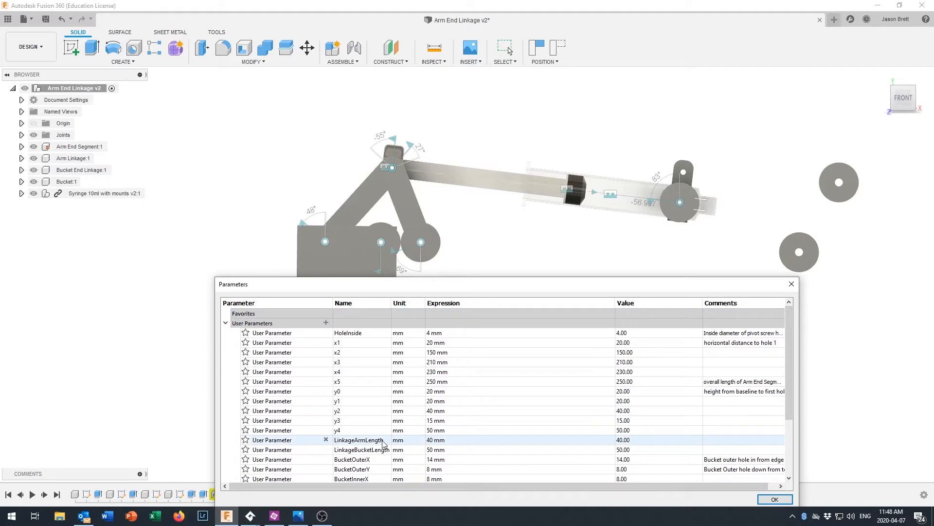
Set the user parameter LinkageArmLength to 50 mm, shift the dialog aside and close it
{"action": "left_click", "coordinate": [442, 440]}
{"action": "left_click_drag", "start_coordinate": [442, 439], "coordinate": [427, 439]}
{"action": "type", "text": "50"}
{"action": "key", "text": "Return"}
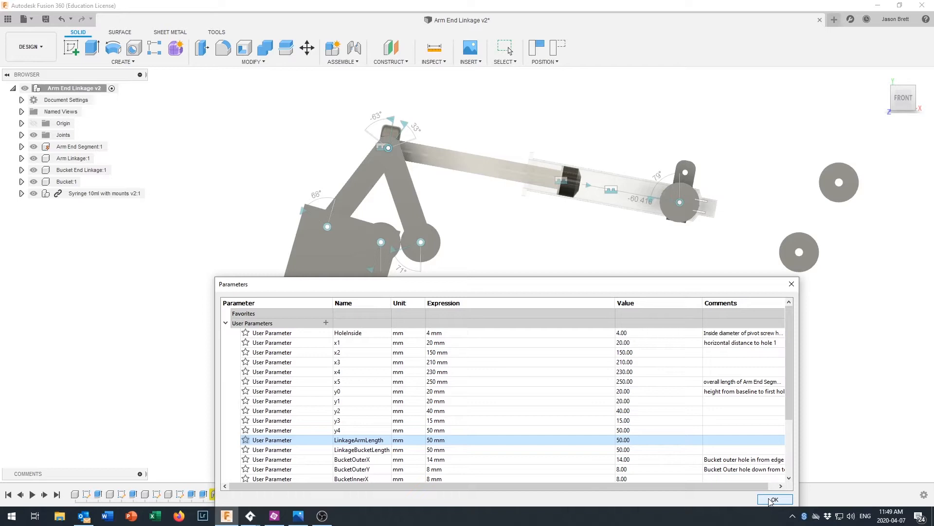
{"action": "left_click_drag", "start_coordinate": [475, 287], "coordinate": [426, 229]}
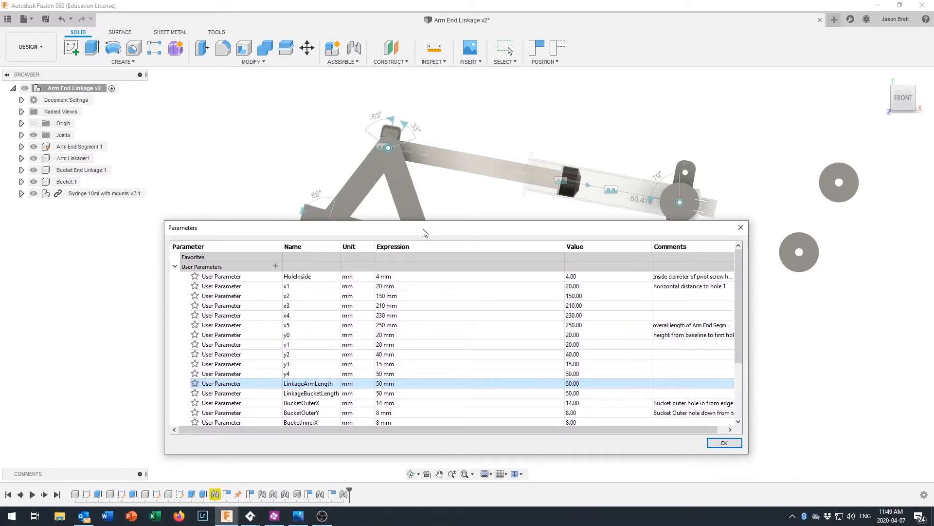
{"action": "left_click", "coordinate": [724, 443]}
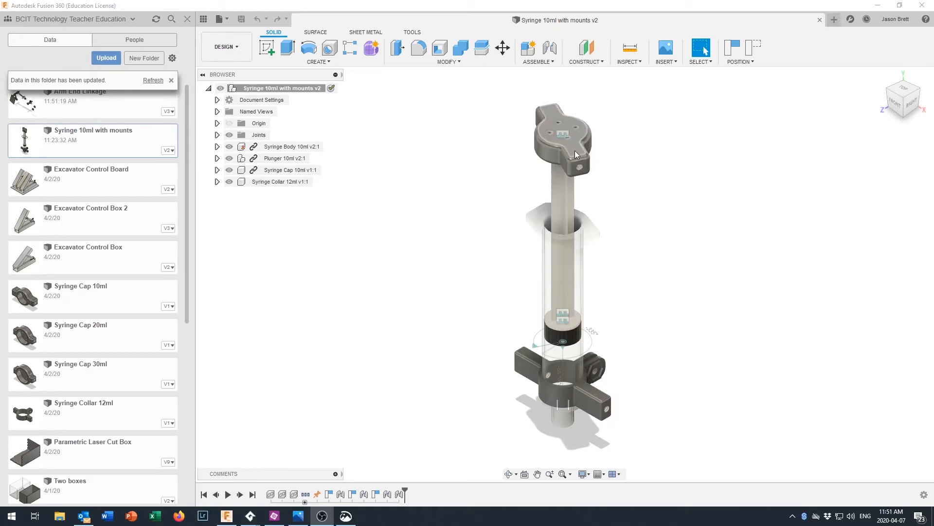
Slide and rotate the plunger of the Syringe 10ml with mounts assembly in and out of the syringe body
{"action": "left_click_drag", "start_coordinate": [571, 185], "coordinate": [526, 254]}
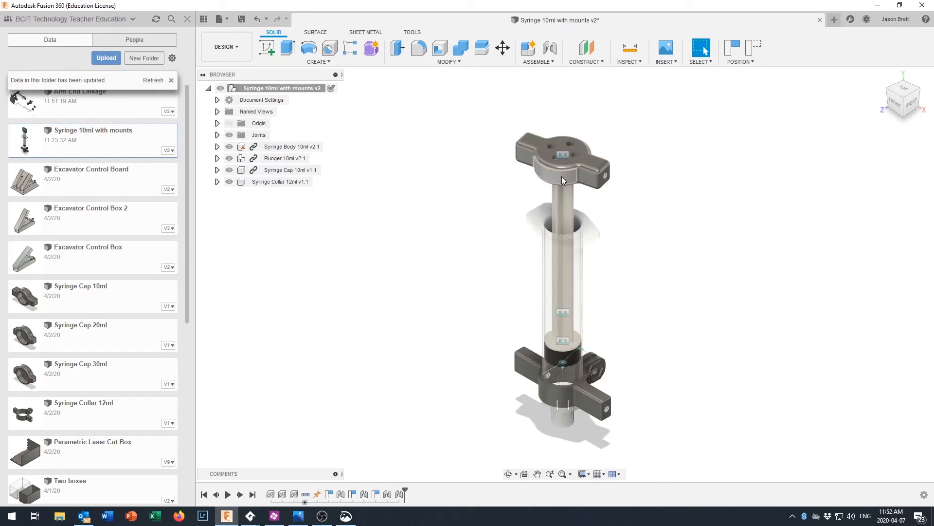
{"action": "left_click_drag", "start_coordinate": [565, 174], "coordinate": [659, 284]}
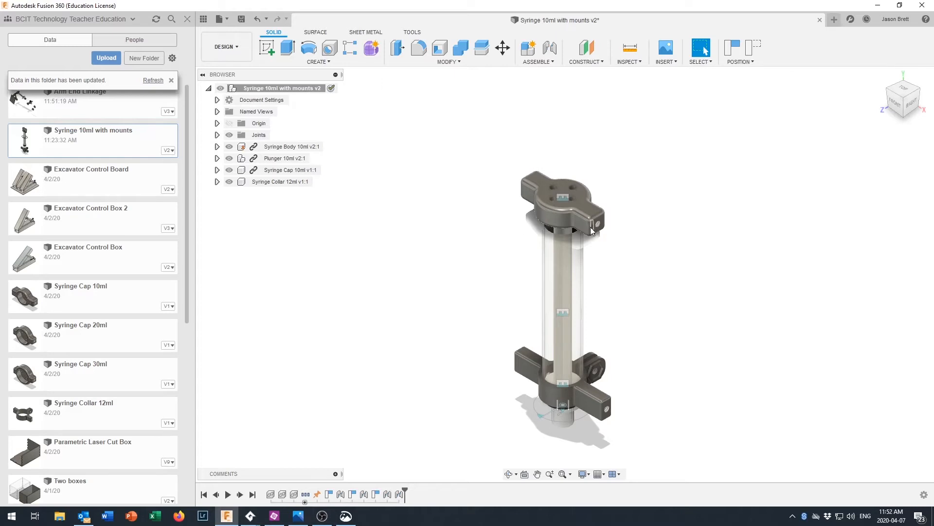
{"action": "left_click_drag", "start_coordinate": [575, 225], "coordinate": [593, 171]}
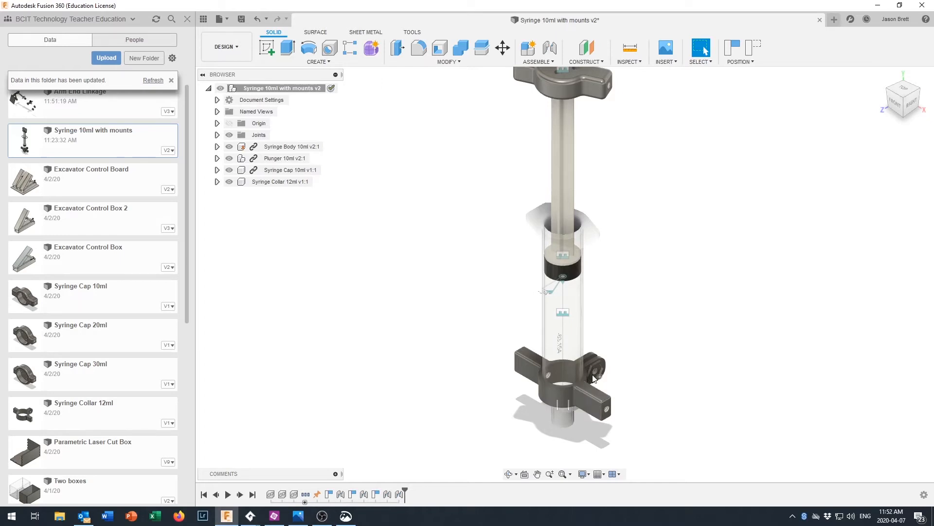
{"action": "left_click_drag", "start_coordinate": [558, 99], "coordinate": [530, 249]}
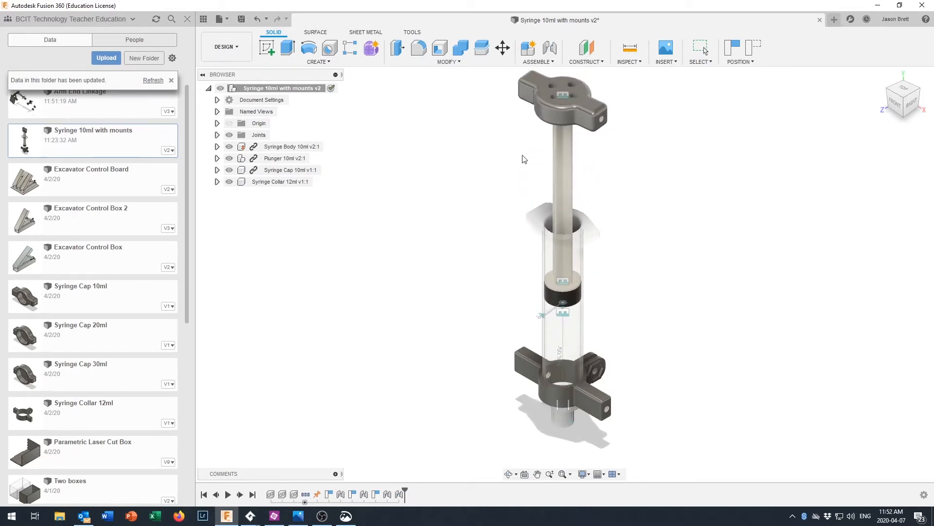
{"action": "key", "text": "Escape"}
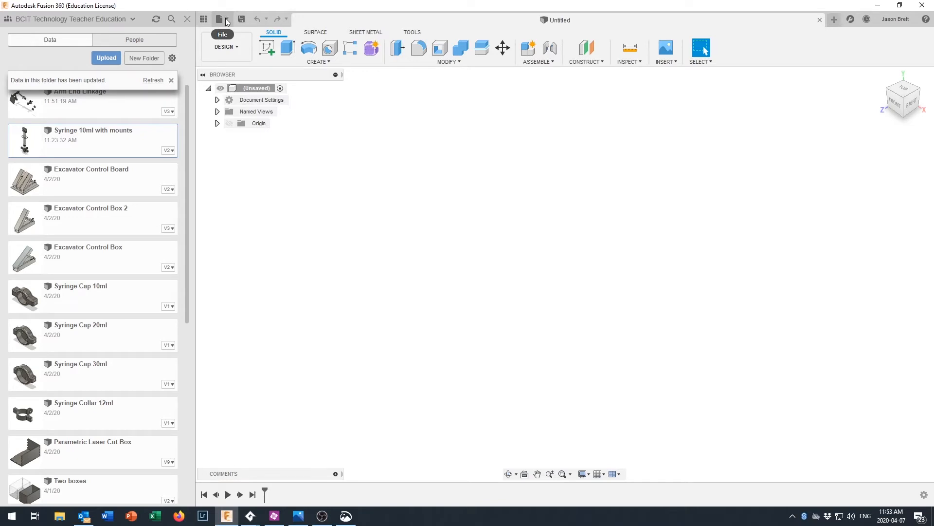
Save the new design as Arm End Linkage 2 in the Syringe Excavator 2 project
{"action": "left_click", "coordinate": [242, 19]}
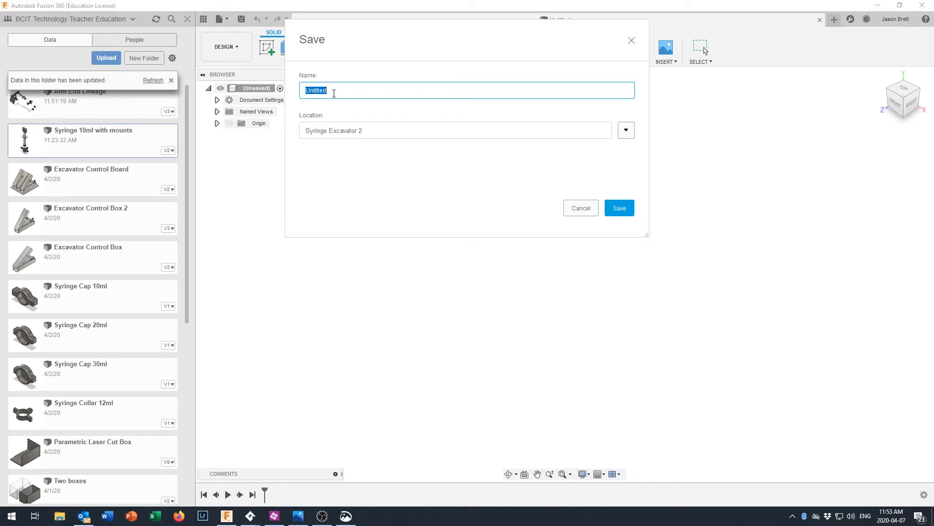
{"action": "left_click", "coordinate": [329, 90]}
{"action": "double_click", "coordinate": [330, 90]}
{"action": "type", "text": "Arm End Linkage 2"}
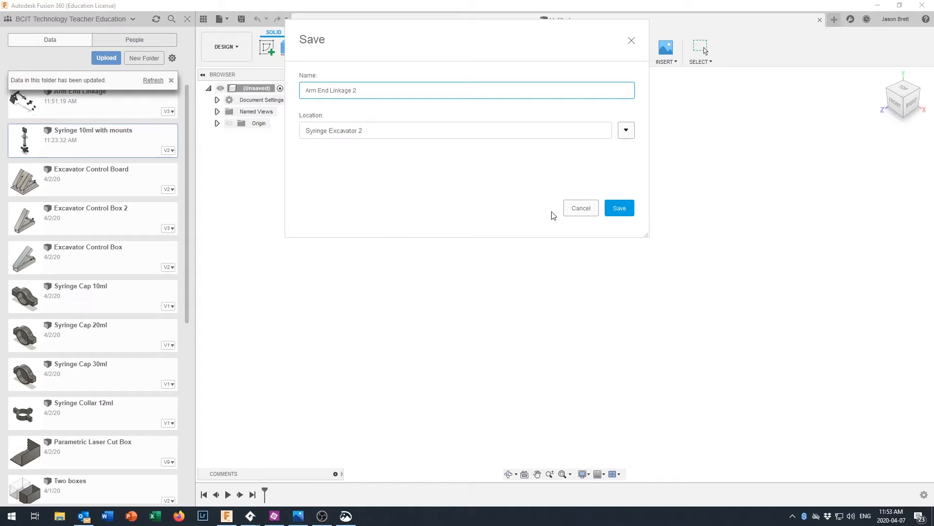
{"action": "left_click", "coordinate": [620, 210]}
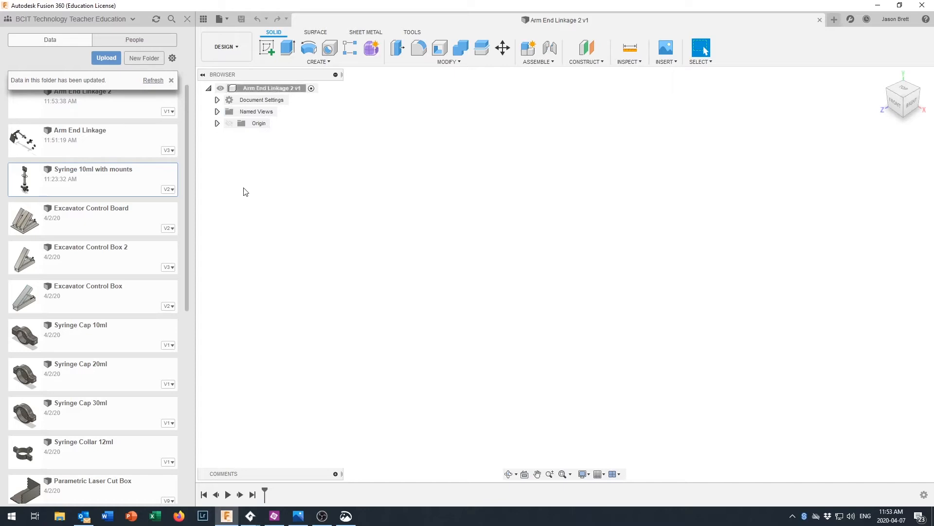
Create a new component in the Arm End Linkage 2 assembly and name it Arm
{"action": "right_click", "coordinate": [257, 87]}
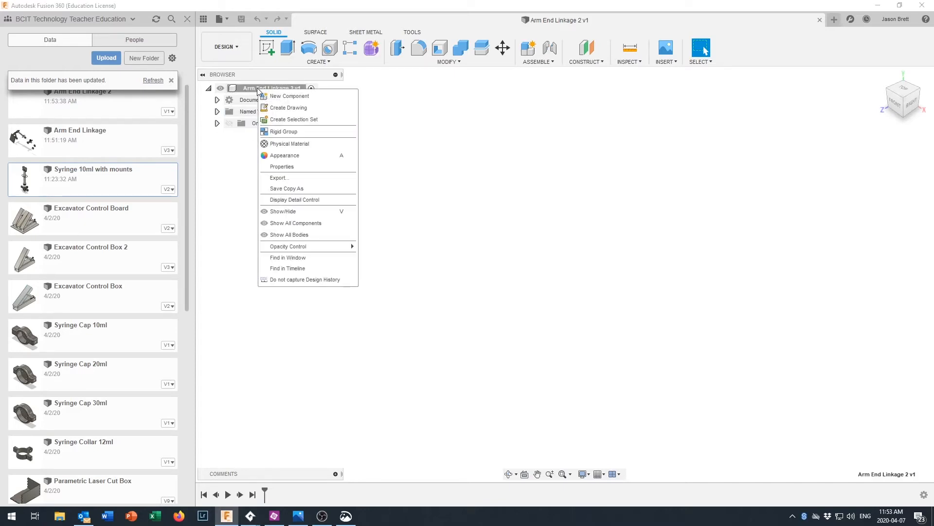
{"action": "left_click", "coordinate": [289, 96]}
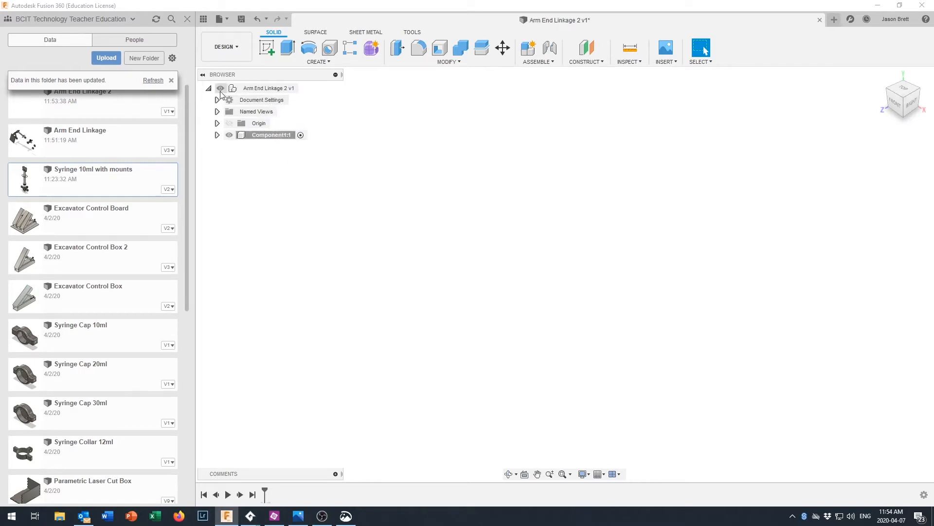
{"action": "left_click", "coordinate": [270, 135]}
{"action": "left_click", "coordinate": [271, 138]}
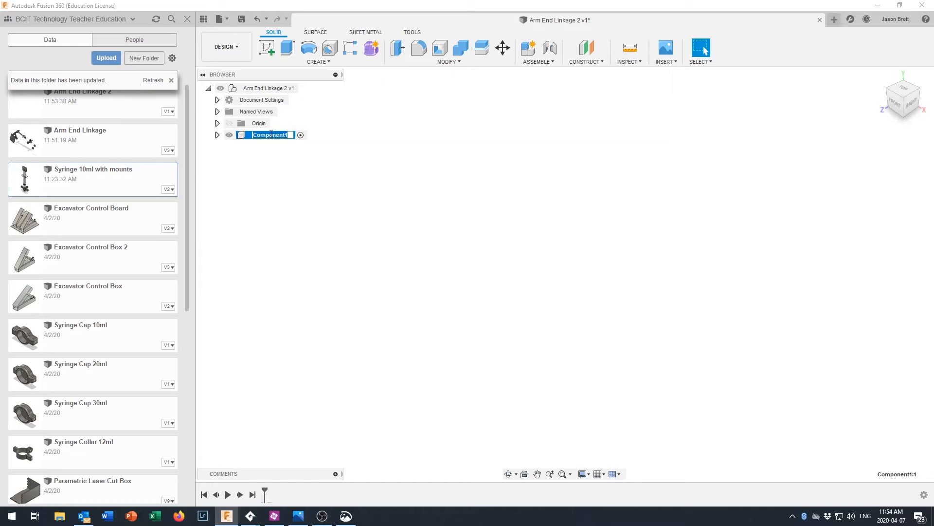
{"action": "type", "text": "Arm"}
{"action": "key", "text": "Return"}
Start a sketch on the front plane and draw a horizontal construction line about 230 mm long, slightly above the origin
{"action": "left_click", "coordinate": [267, 48]}
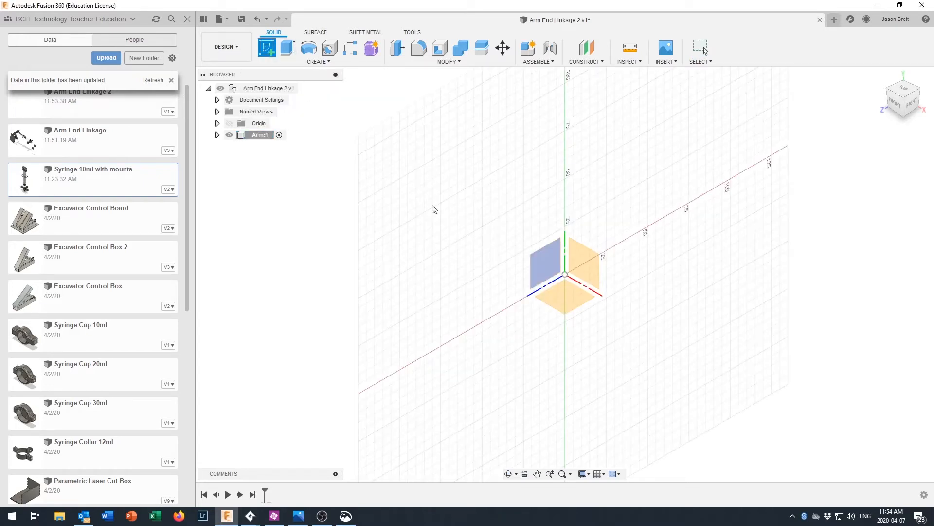
{"action": "left_click", "coordinate": [589, 262]}
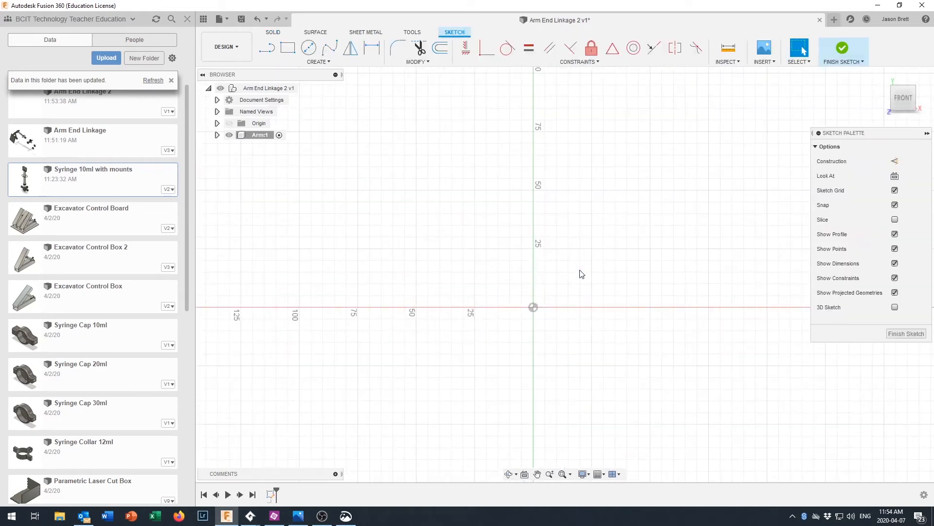
{"action": "scroll", "coordinate": [625, 296], "scroll_direction": "up", "scroll_amount": 2}
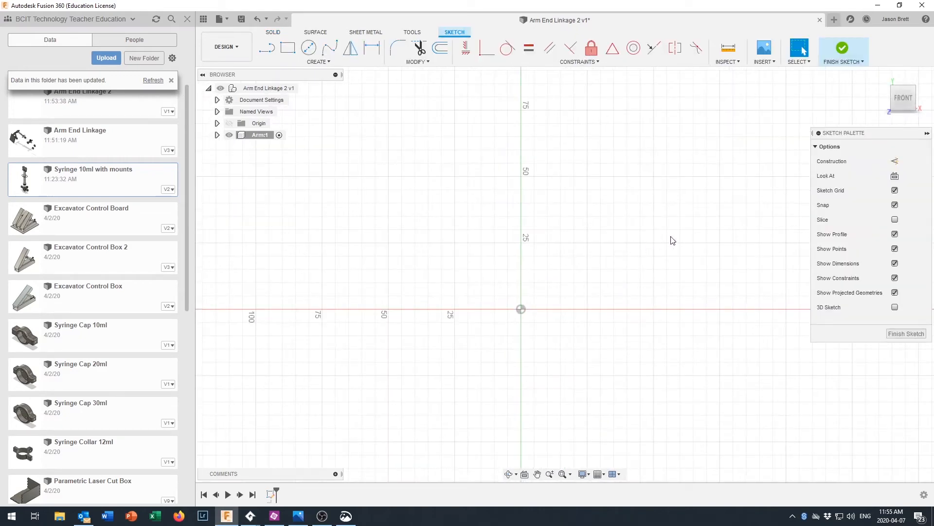
{"action": "left_click", "coordinate": [896, 163]}
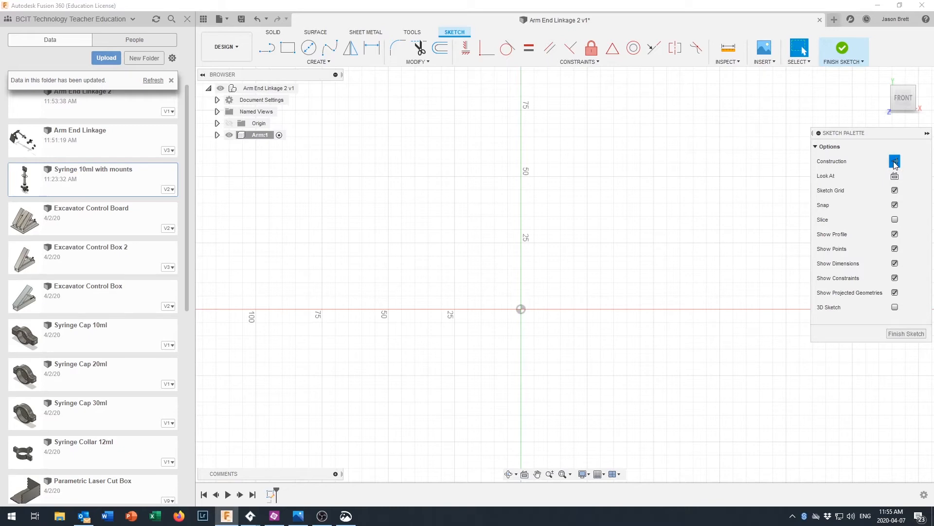
{"action": "left_click", "coordinate": [269, 49]}
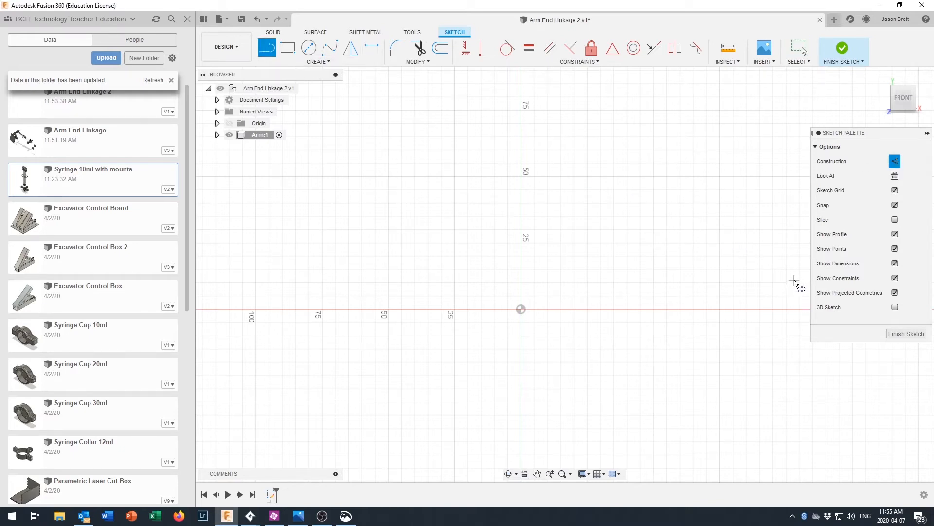
{"action": "scroll", "coordinate": [781, 278], "scroll_direction": "down", "scroll_amount": 2}
{"action": "mouse_move", "coordinate": [761, 265]}
{"action": "middle_mouse_down"}
{"action": "mouse_move", "coordinate": [647, 267]}
{"action": "mouse_move", "coordinate": [641, 276]}
{"action": "middle_mouse_up"}
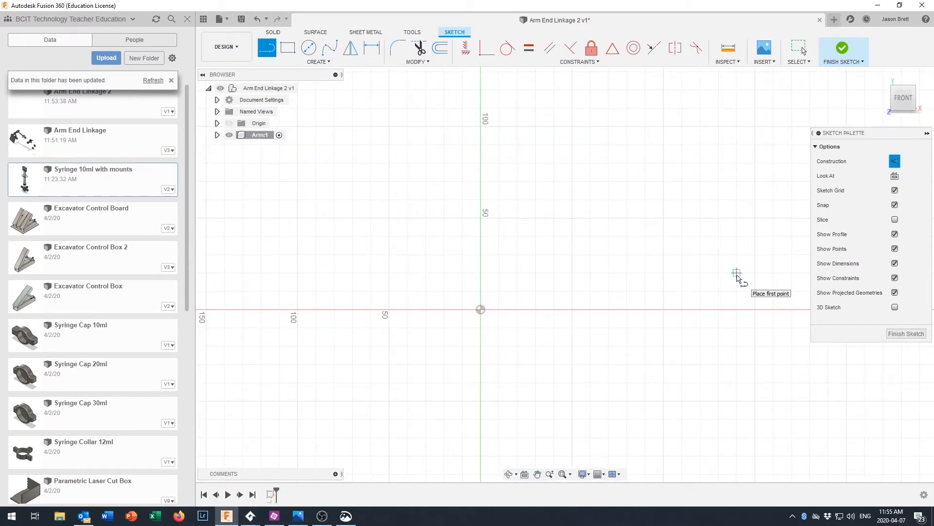
{"action": "left_click", "coordinate": [737, 273]}
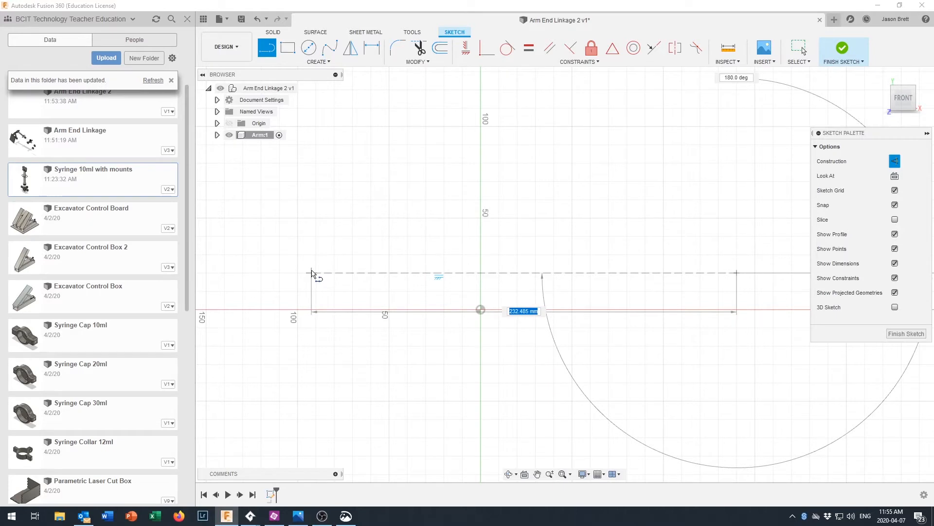
{"action": "left_click", "coordinate": [310, 272]}
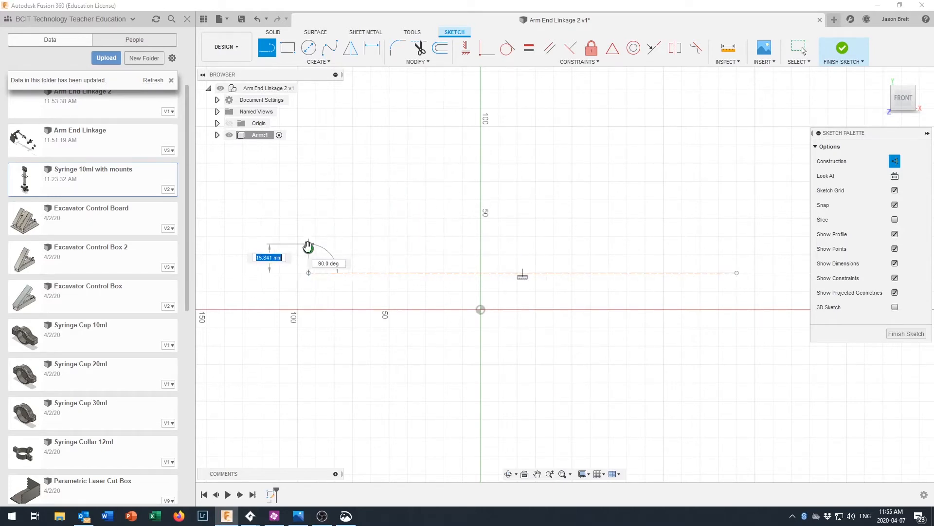
{"action": "key", "text": "Escape"}
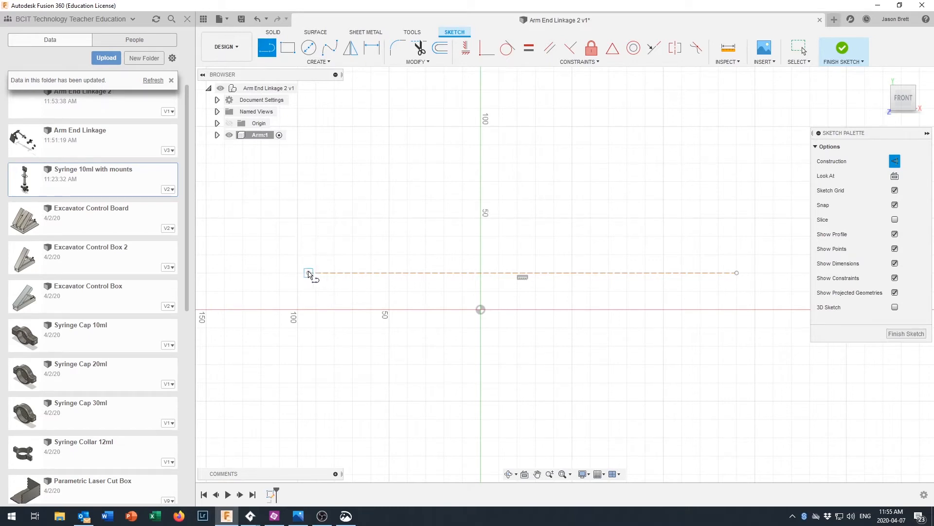
Draw two upright construction lines on the baseline: one about 24 mm tall at its left end and a slightly taller one just inside it
{"action": "left_click", "coordinate": [309, 273]}
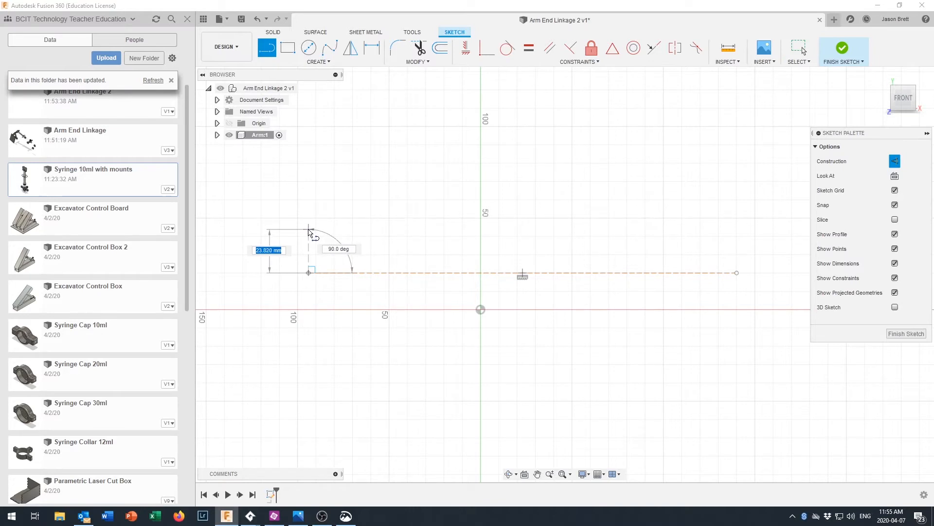
{"action": "left_click", "coordinate": [309, 229]}
{"action": "left_click_drag", "start_coordinate": [309, 229], "coordinate": [332, 232]}
{"action": "key", "text": "Escape"}
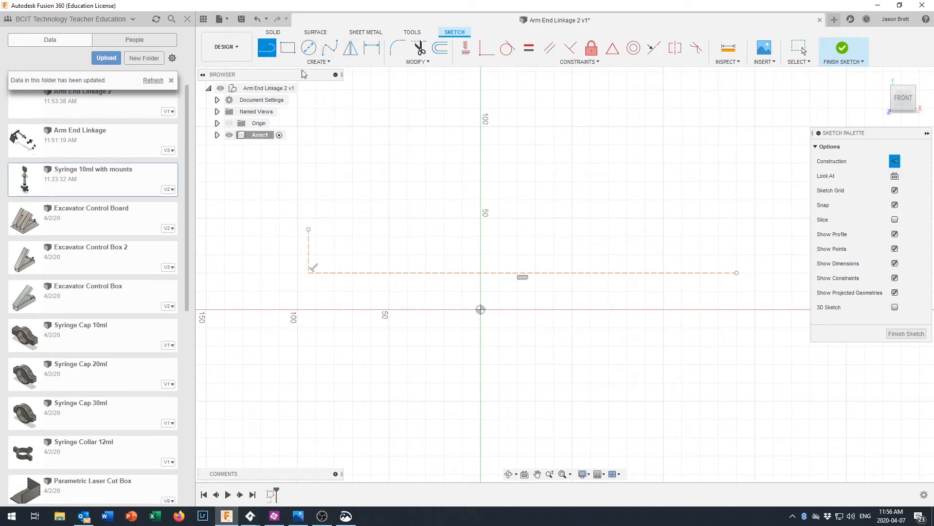
{"action": "left_click", "coordinate": [361, 272]}
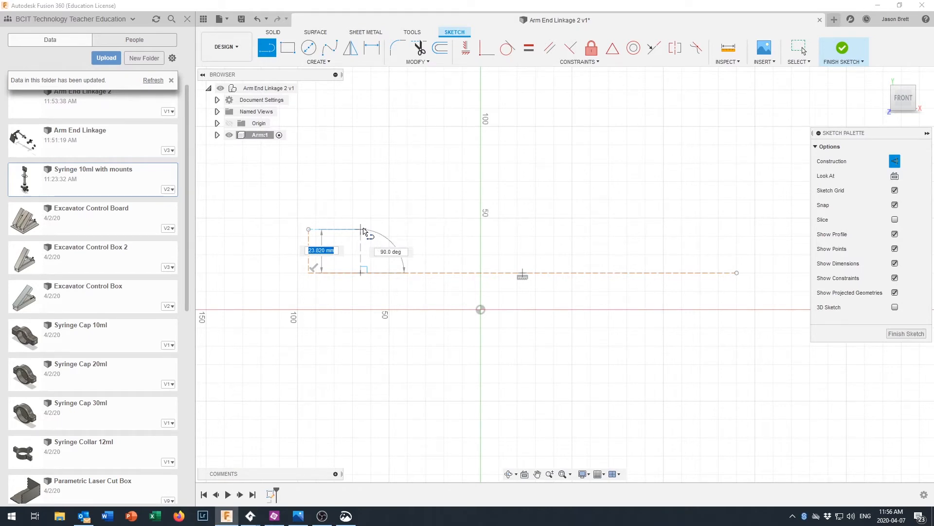
{"action": "left_click", "coordinate": [361, 213]}
{"action": "key", "text": "Escape"}
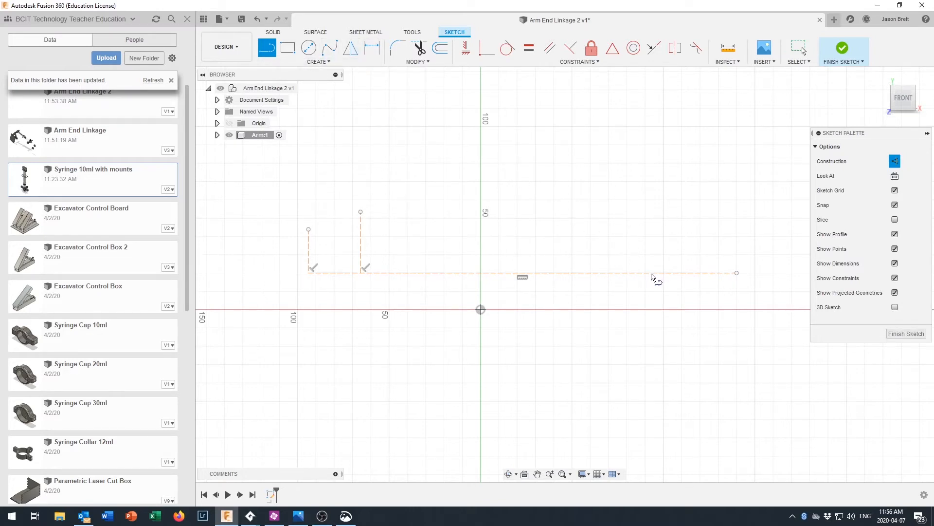
Draw two upright construction lines near the baseline's right end: a tall one, and a much shorter one between it and the endpoint
{"action": "left_click", "coordinate": [261, 47]}
{"action": "left_click", "coordinate": [652, 272]}
{"action": "left_click", "coordinate": [651, 199]}
{"action": "key", "text": "Escape"}
{"action": "right_click", "coordinate": [684, 246]}
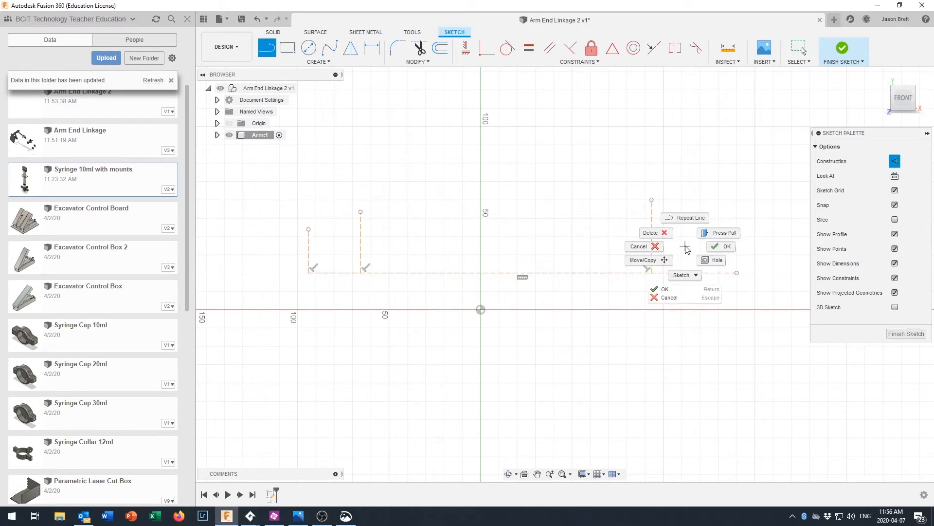
{"action": "left_click", "coordinate": [680, 218]}
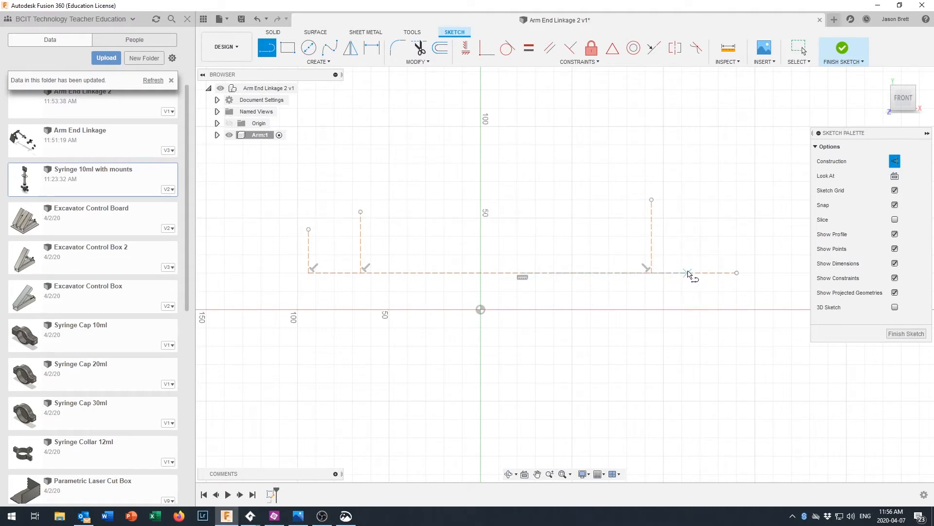
{"action": "left_click", "coordinate": [687, 273]}
{"action": "left_click", "coordinate": [687, 243]}
{"action": "left_click", "coordinate": [711, 243]}
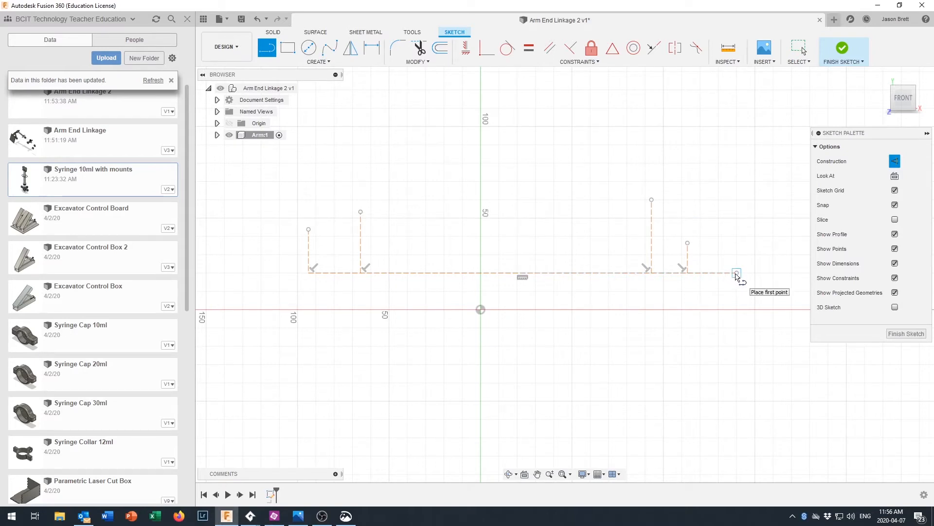
Draw an upright construction line about 40 mm tall at the baseline's right endpoint, level with the nearby tall line
{"action": "right_click", "coordinate": [736, 274]}
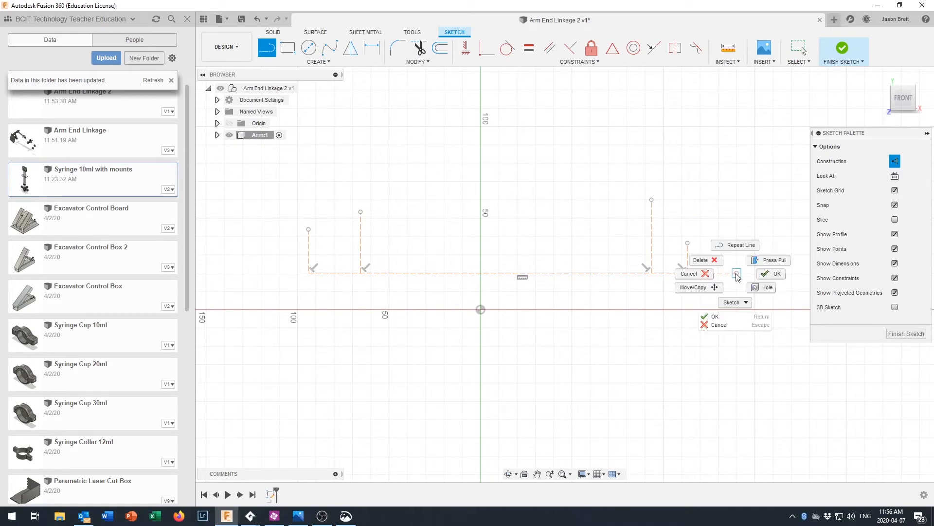
{"action": "left_click", "coordinate": [734, 244]}
{"action": "left_click", "coordinate": [736, 273]}
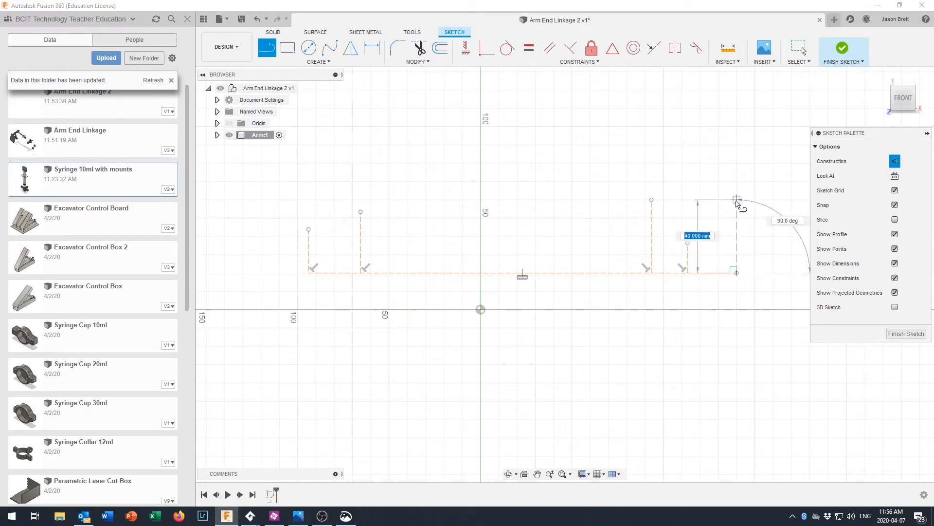
{"action": "left_click", "coordinate": [738, 199]}
{"action": "left_click", "coordinate": [757, 200]}
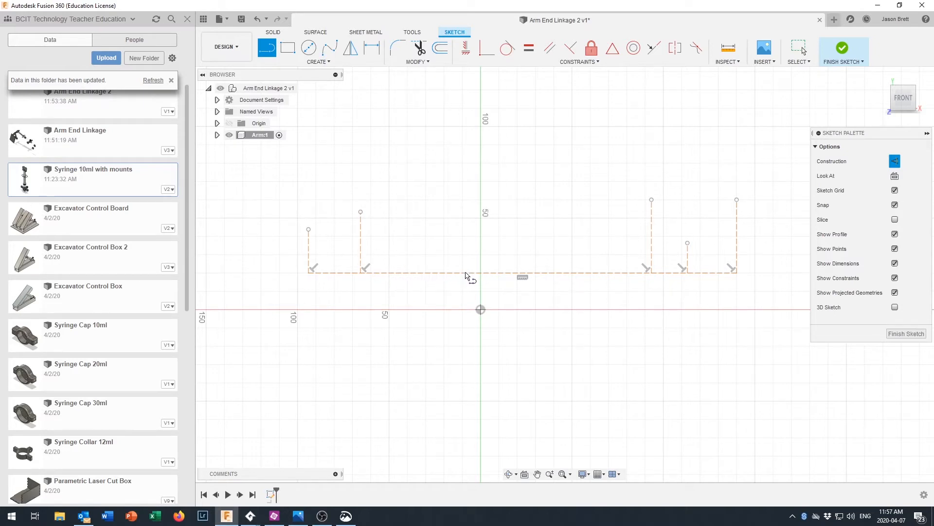
Dimension the distances from the left-end upright to the second upright and to the inner tall upright near the right end, keeping the drawn values
{"action": "left_click", "coordinate": [371, 49]}
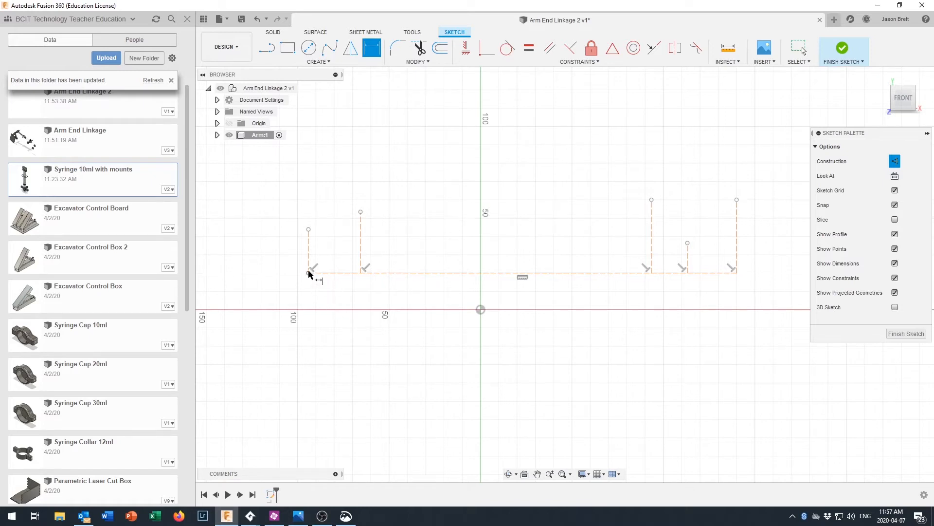
{"action": "left_click", "coordinate": [308, 253]}
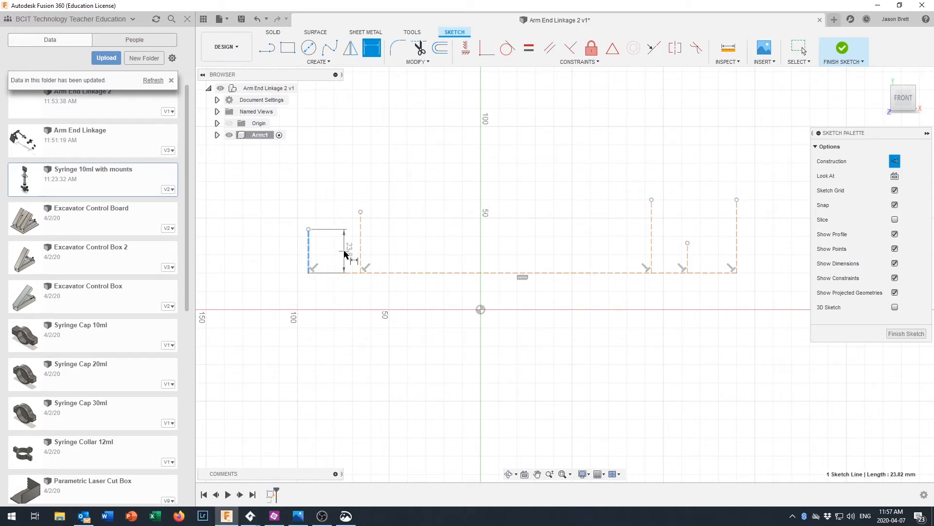
{"action": "left_click", "coordinate": [360, 250]}
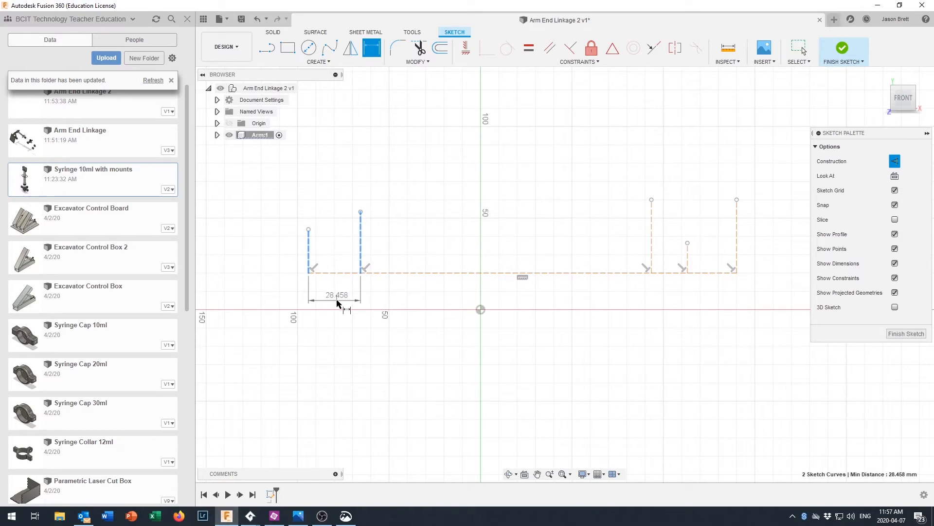
{"action": "left_click", "coordinate": [335, 298]}
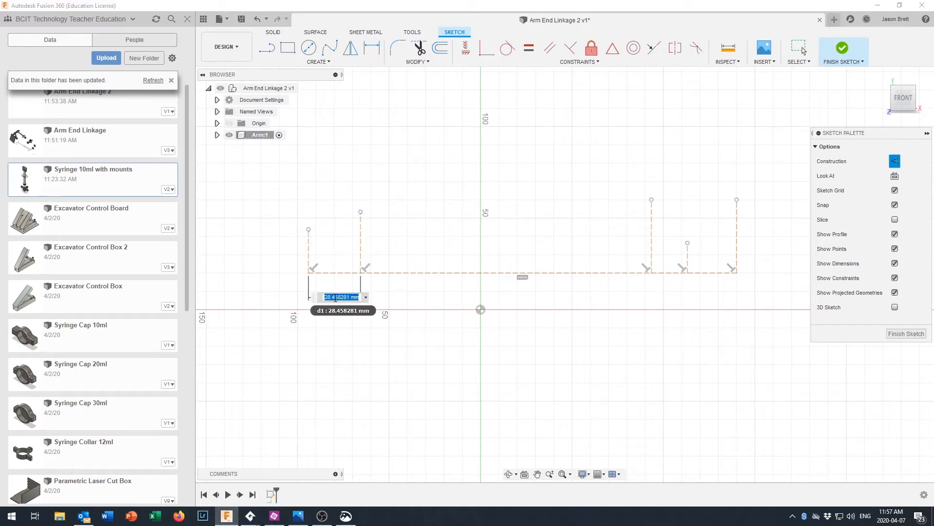
{"action": "key", "text": "Return"}
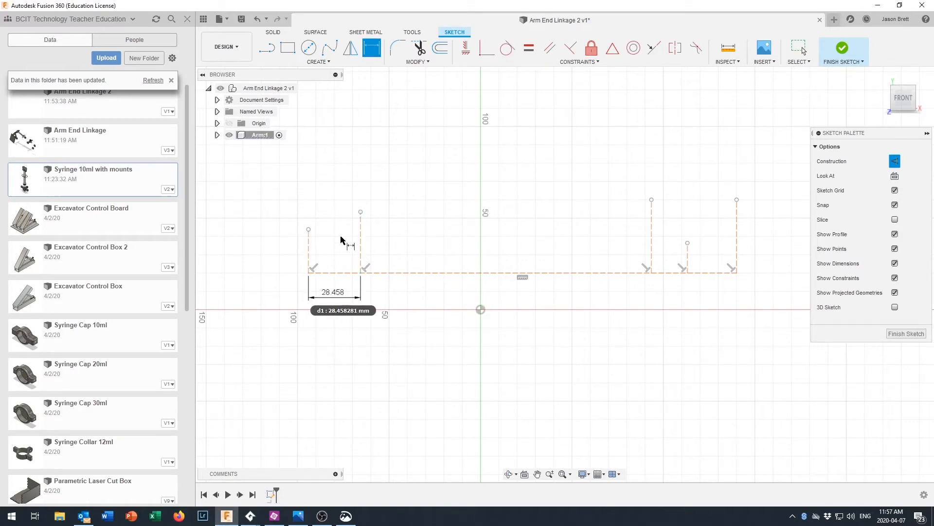
{"action": "left_click", "coordinate": [310, 248]}
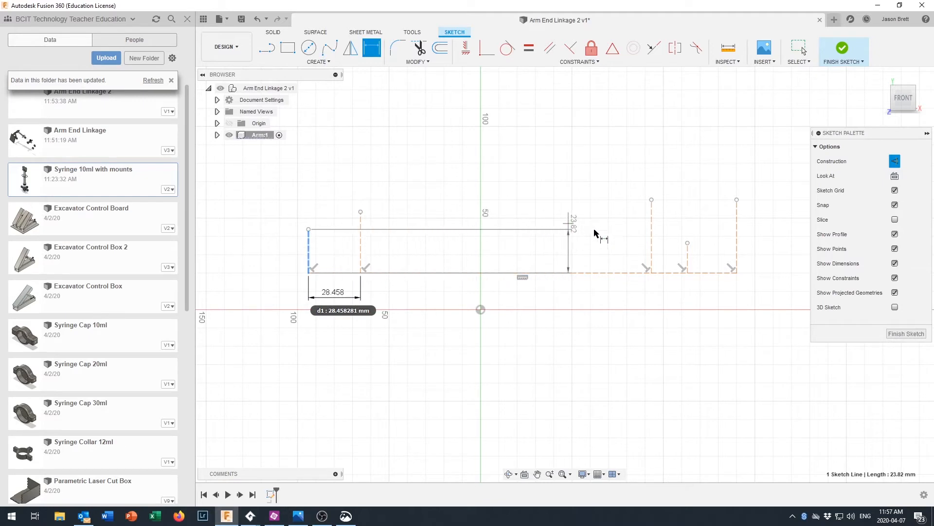
{"action": "left_click", "coordinate": [651, 242]}
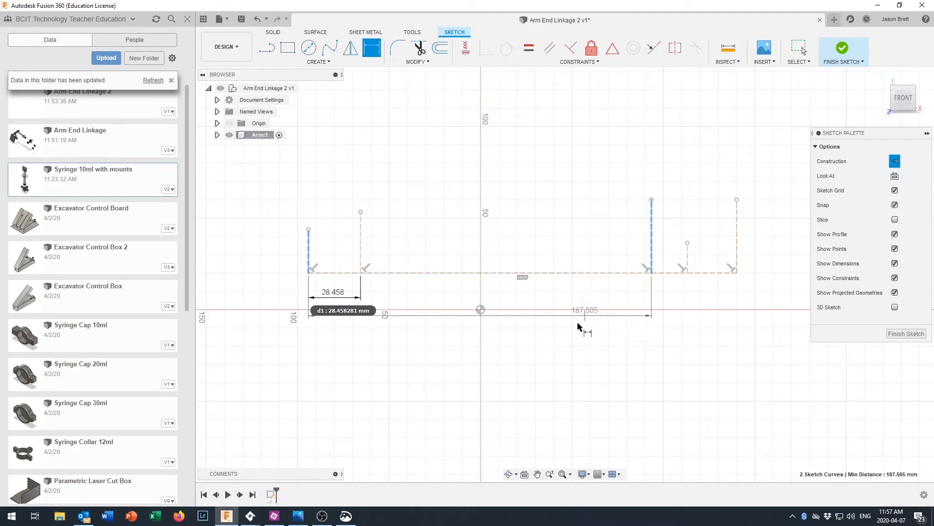
{"action": "left_click", "coordinate": [530, 333]}
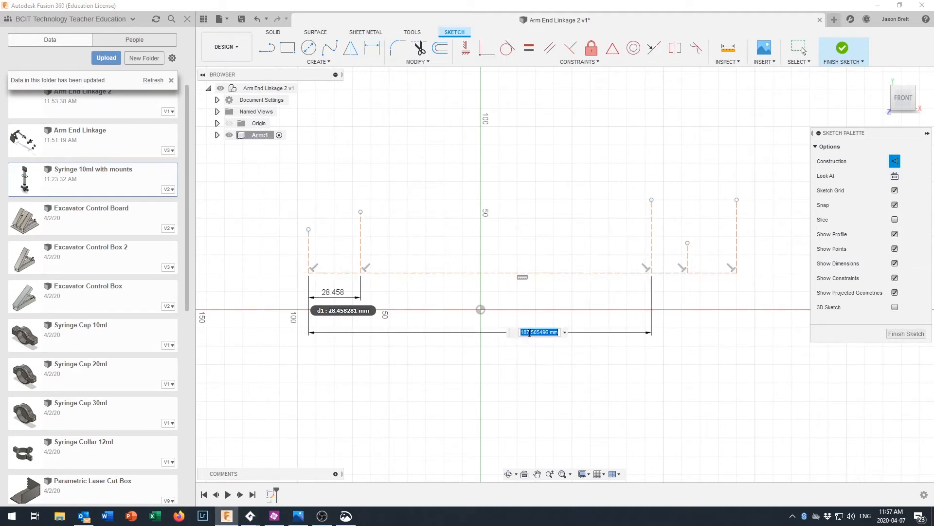
{"action": "key", "text": "Return"}
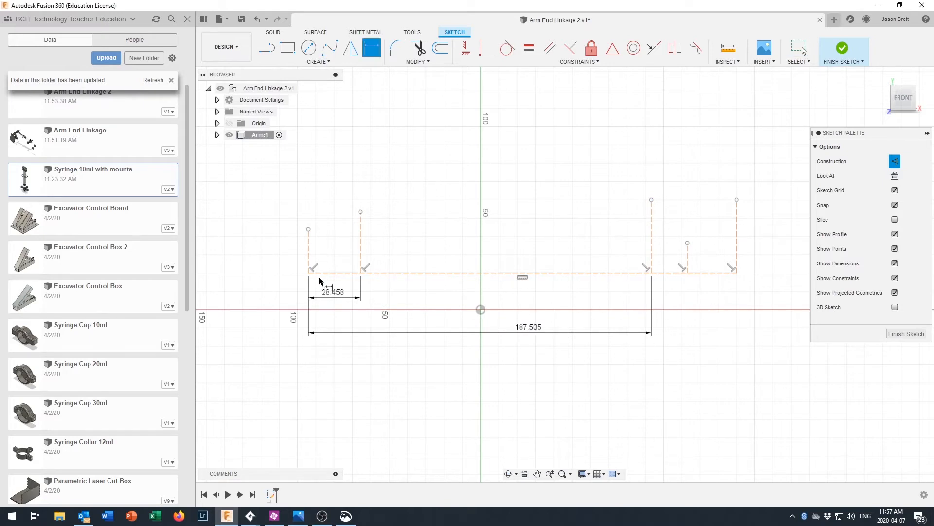
Dimension the distances from the left-end upright to the short upright and to the right-end upright, keeping the drawn values
{"action": "left_click", "coordinate": [308, 254]}
{"action": "left_click", "coordinate": [687, 258]}
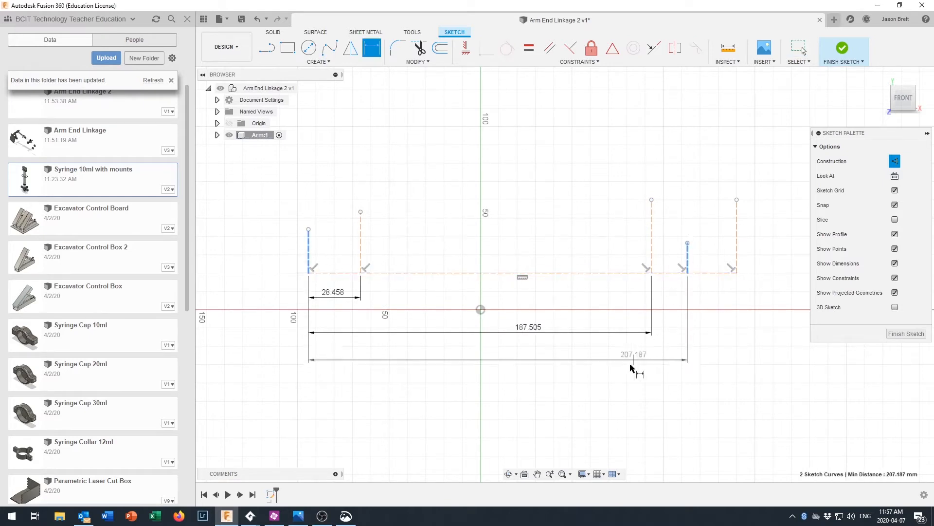
{"action": "left_click", "coordinate": [614, 370]}
{"action": "key", "text": "Return"}
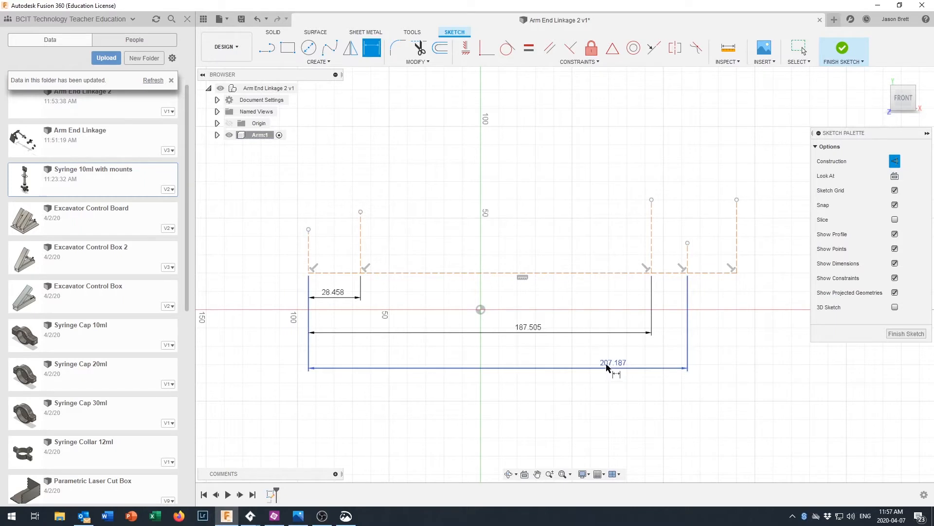
{"action": "left_click", "coordinate": [311, 254]}
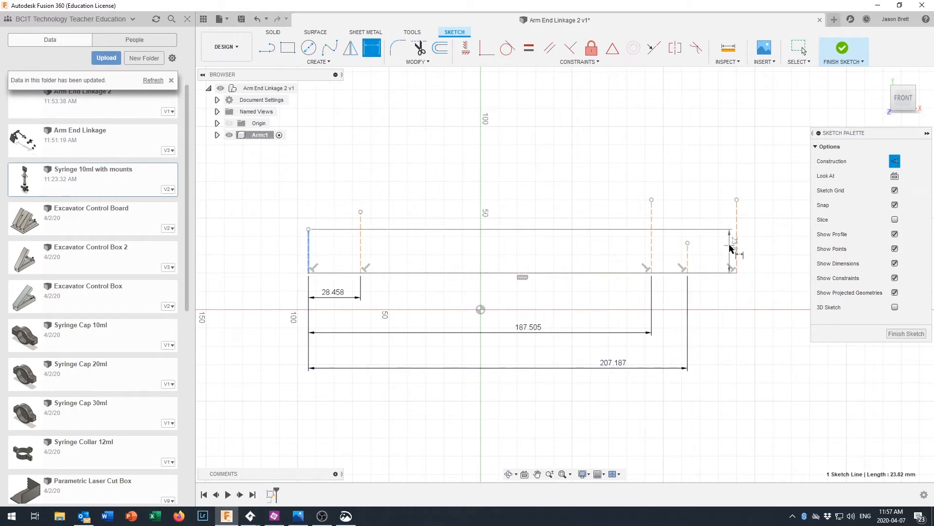
{"action": "left_click", "coordinate": [737, 243]}
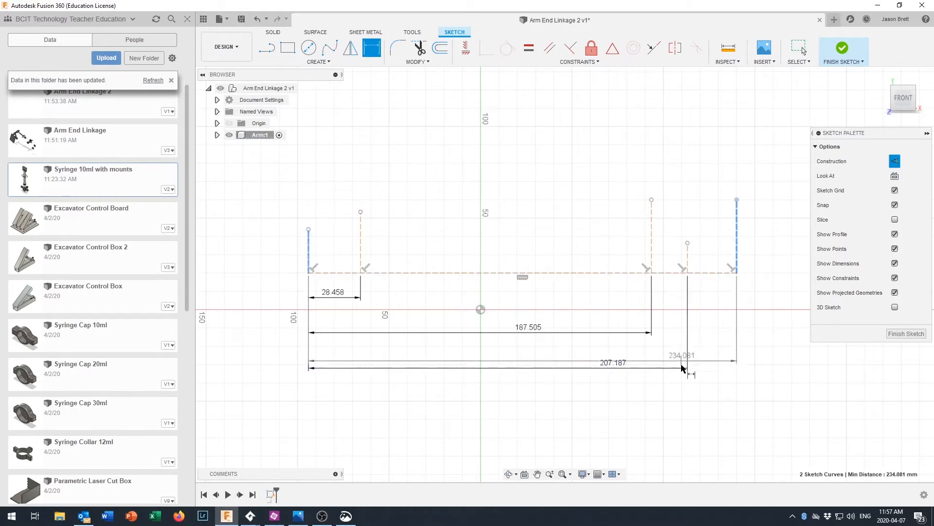
{"action": "left_click", "coordinate": [645, 402]}
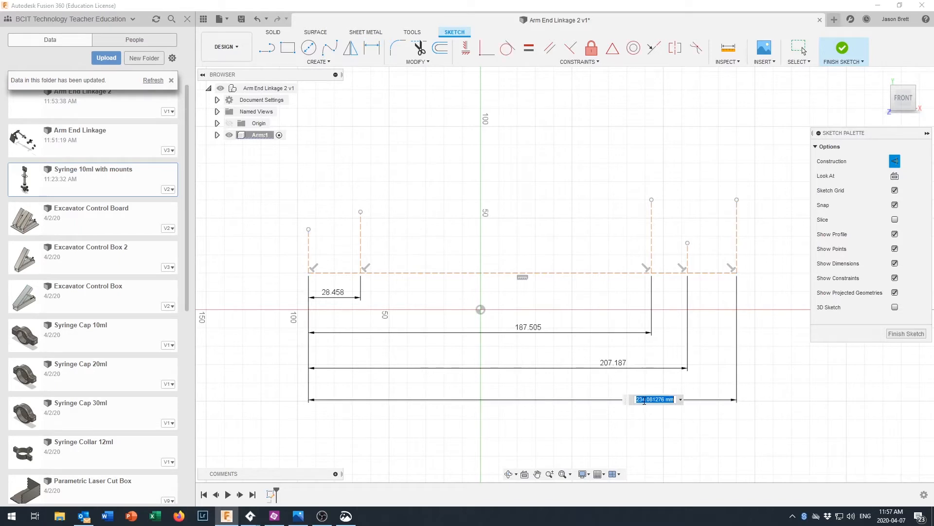
{"action": "key", "text": "Return"}
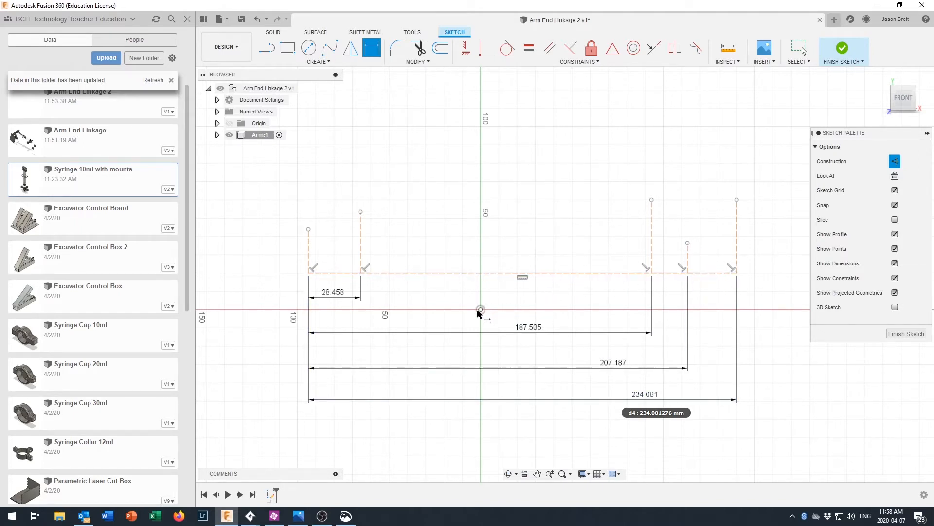
Dimension the heights of the two left uprights, keeping the drawn values
{"action": "left_click", "coordinate": [308, 249]}
{"action": "left_click", "coordinate": [286, 252]}
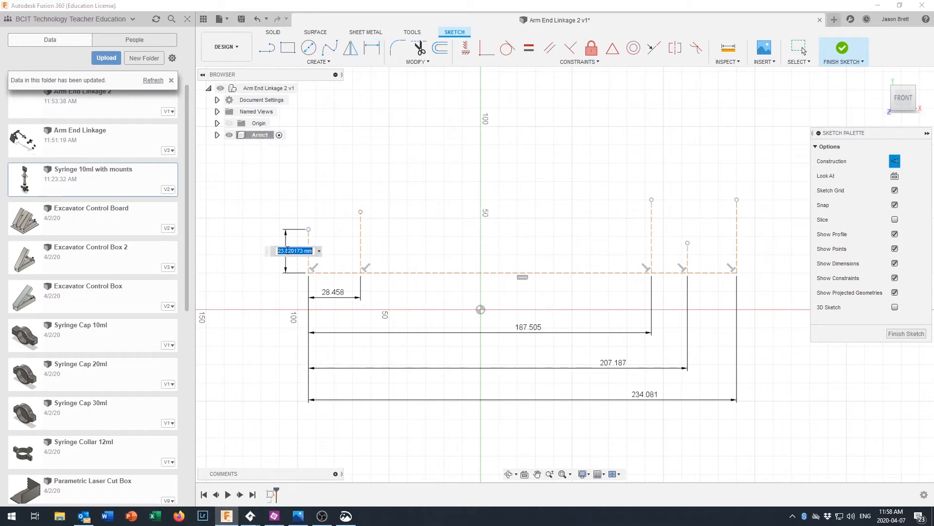
{"action": "key", "text": "Return"}
{"action": "left_click", "coordinate": [361, 244]}
{"action": "left_click", "coordinate": [346, 242]}
{"action": "key", "text": "Return"}
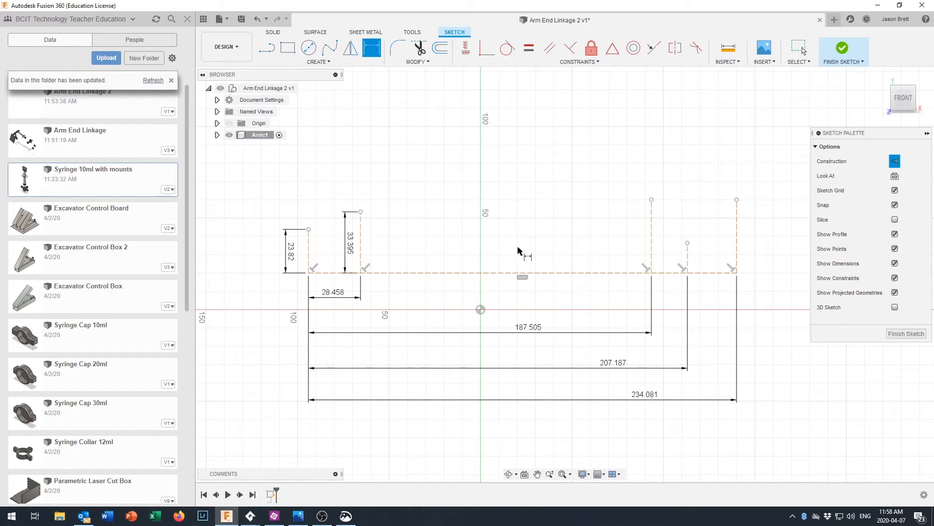
Dimension the heights of the three uprights near the baseline's right end, keeping the drawn values
{"action": "left_click", "coordinate": [652, 250]}
{"action": "left_click", "coordinate": [629, 246]}
{"action": "key", "text": "Return"}
{"action": "left_click", "coordinate": [688, 258]}
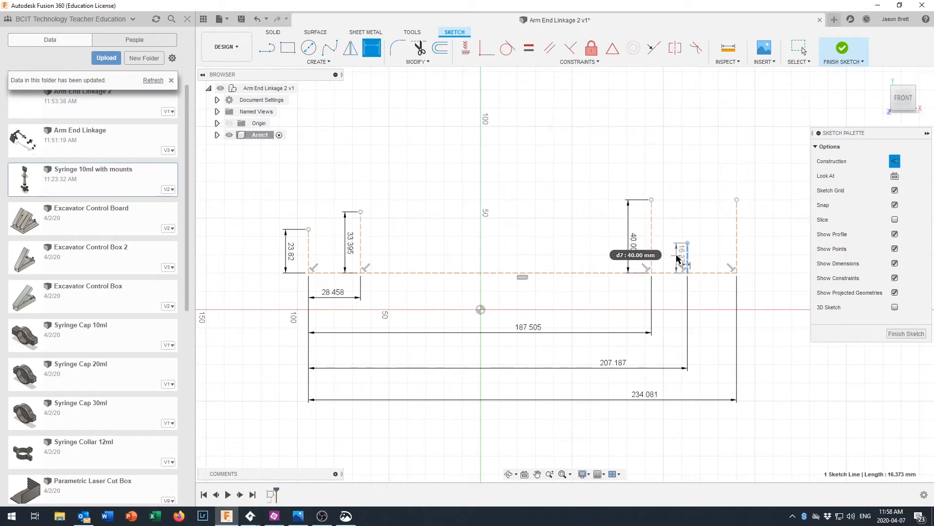
{"action": "left_click", "coordinate": [678, 252]}
{"action": "key", "text": "Return"}
{"action": "left_click", "coordinate": [737, 250]}
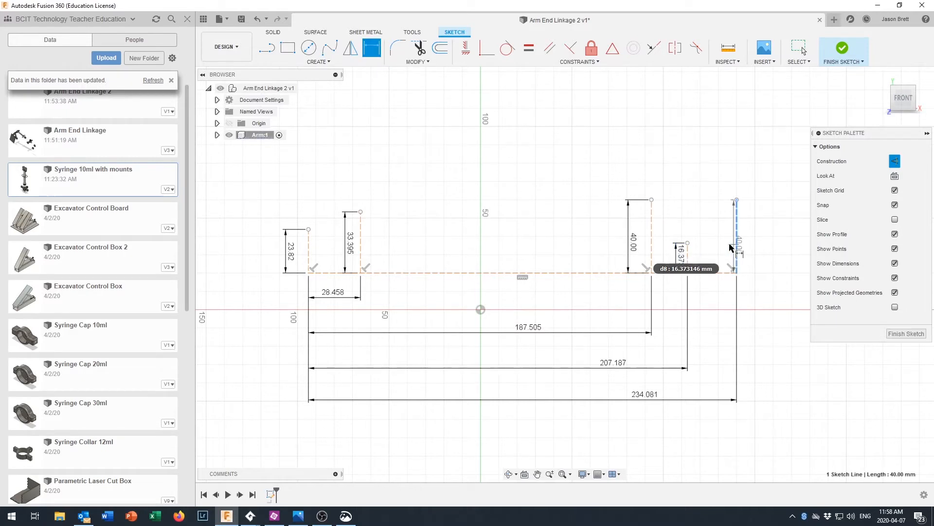
{"action": "left_click", "coordinate": [722, 246]}
{"action": "key", "text": "Return"}
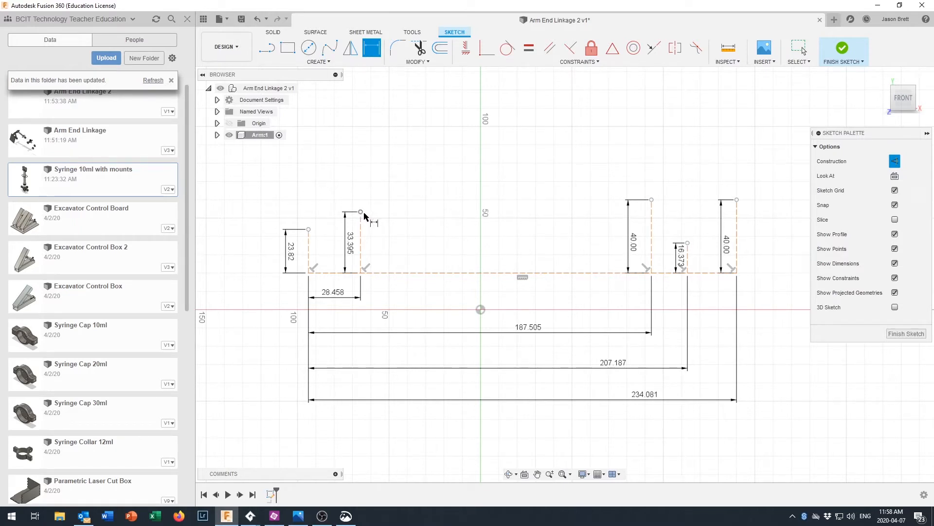
{"action": "left_click", "coordinate": [309, 50]}
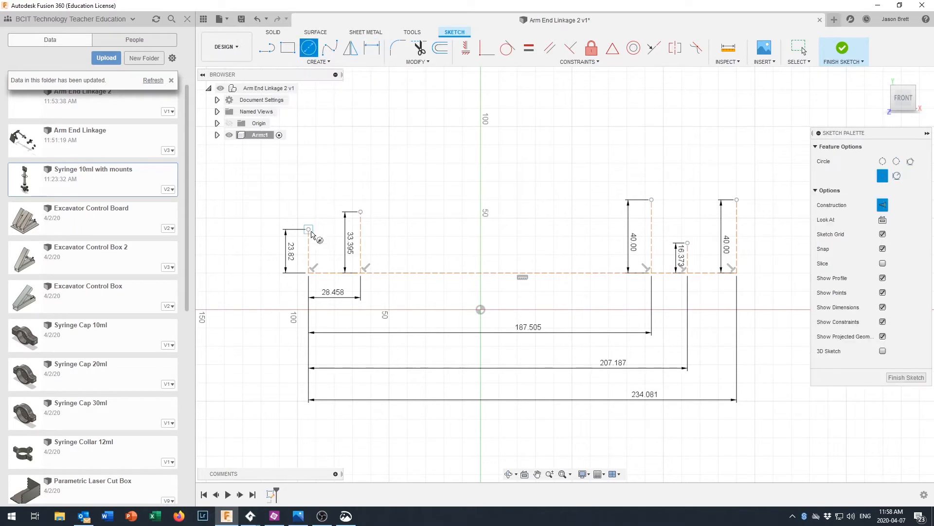
{"action": "left_click", "coordinate": [309, 230]}
{"action": "key", "text": "Escape"}
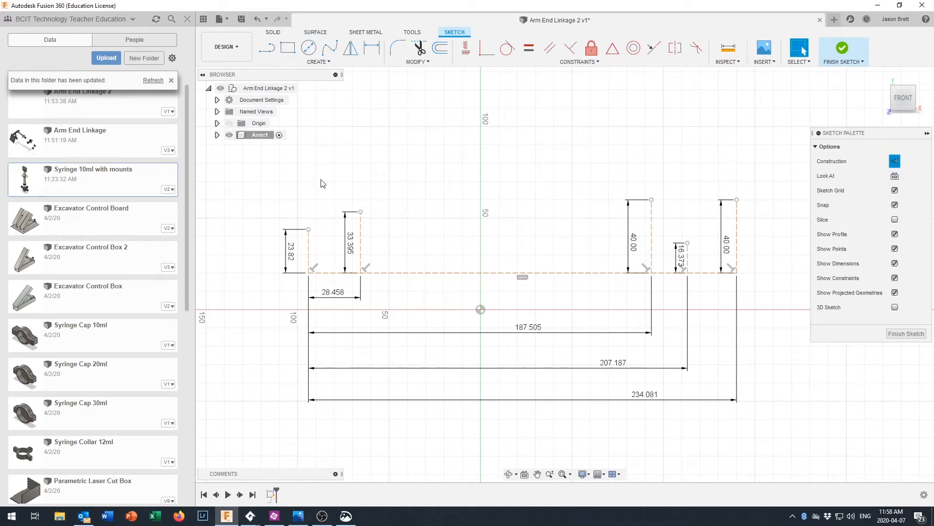
Switch off construction mode and draw a small center-diameter circle at the top of each of the two left uprights
{"action": "left_click", "coordinate": [895, 161]}
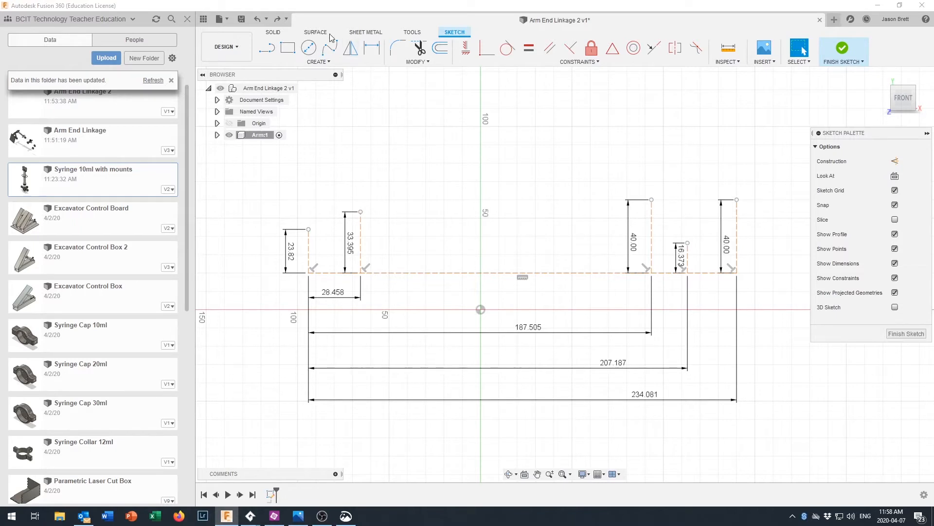
{"action": "left_click", "coordinate": [309, 47]}
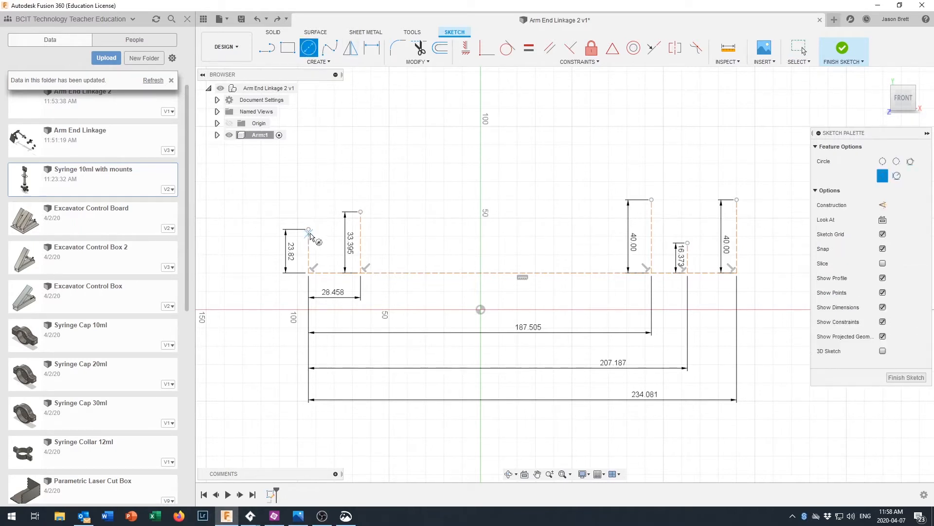
{"action": "left_click", "coordinate": [308, 229]}
{"action": "left_click", "coordinate": [317, 224]}
{"action": "left_click", "coordinate": [361, 212]}
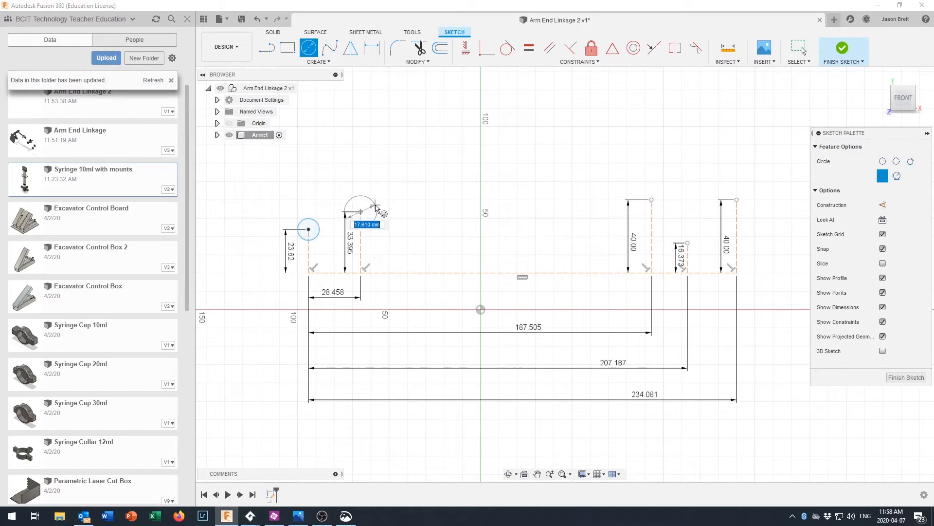
{"action": "left_click", "coordinate": [372, 206]}
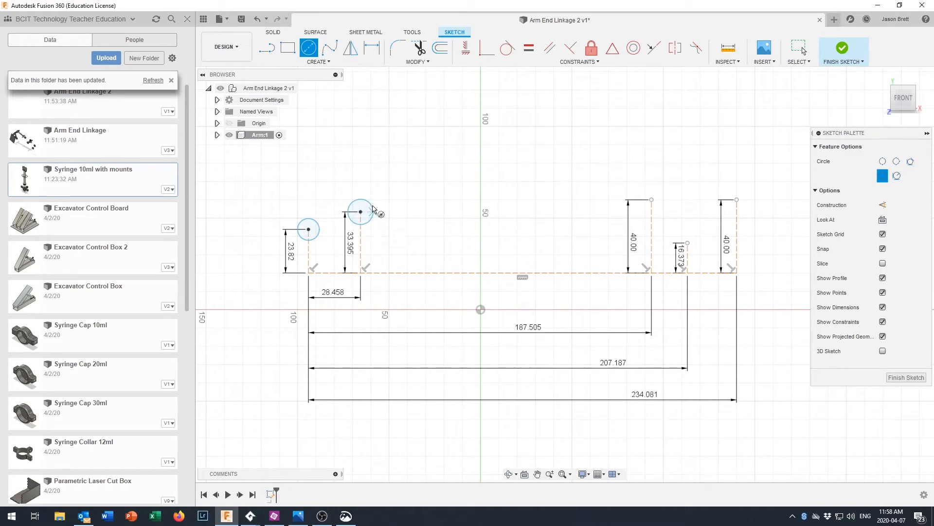
Draw a small circle at the top endpoint of each of the three uprights near the baseline's right end
{"action": "left_click", "coordinate": [652, 200]}
{"action": "left_click", "coordinate": [660, 207]}
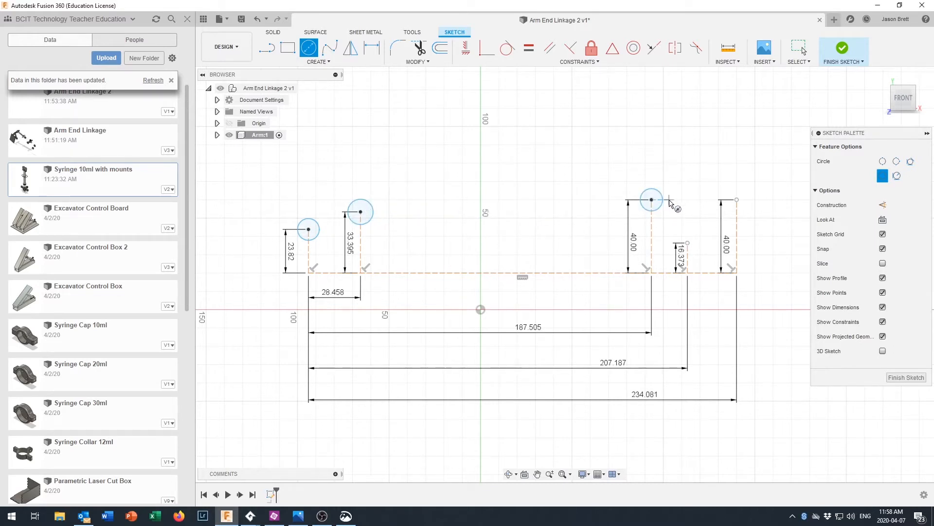
{"action": "left_click", "coordinate": [688, 242]}
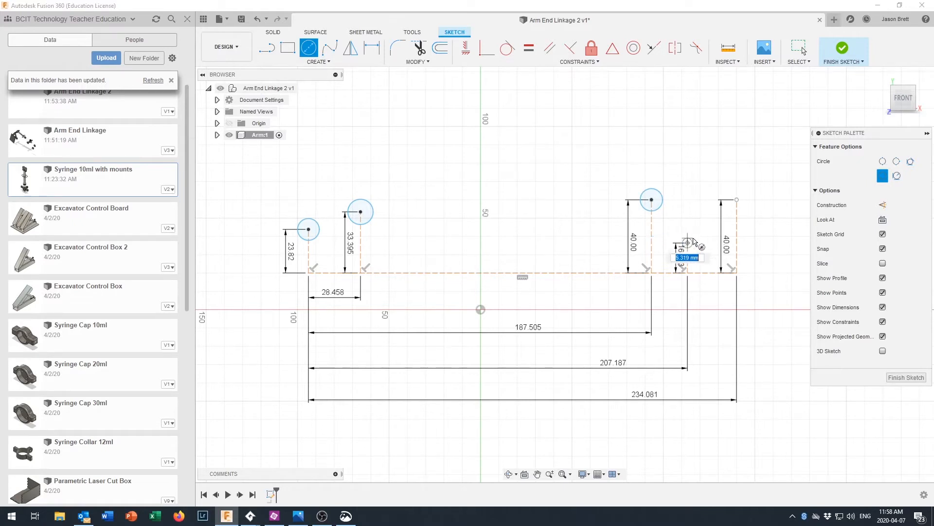
{"action": "left_click", "coordinate": [695, 251]}
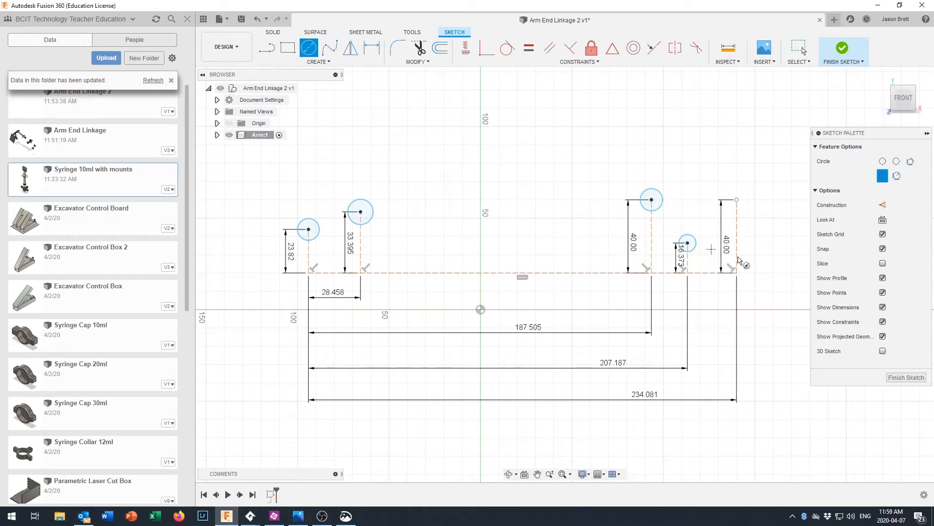
{"action": "left_click", "coordinate": [736, 200]}
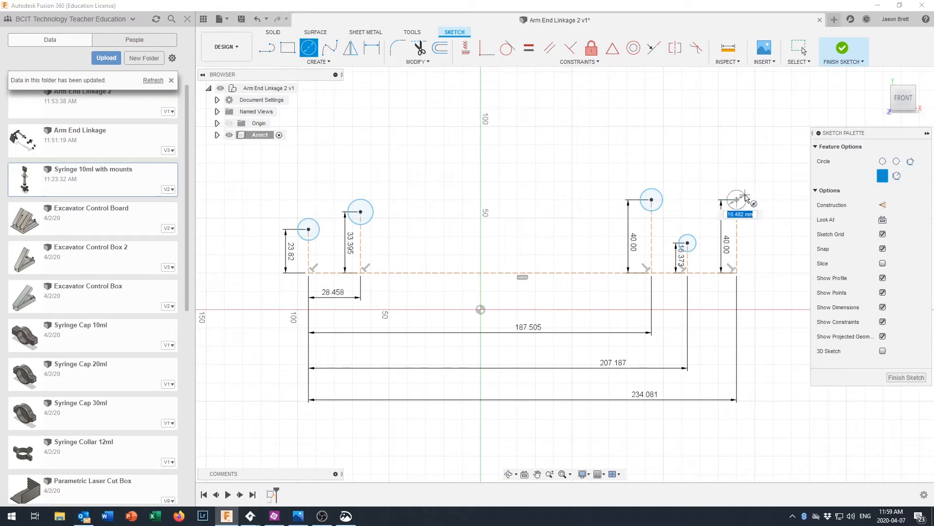
{"action": "left_click", "coordinate": [746, 196]}
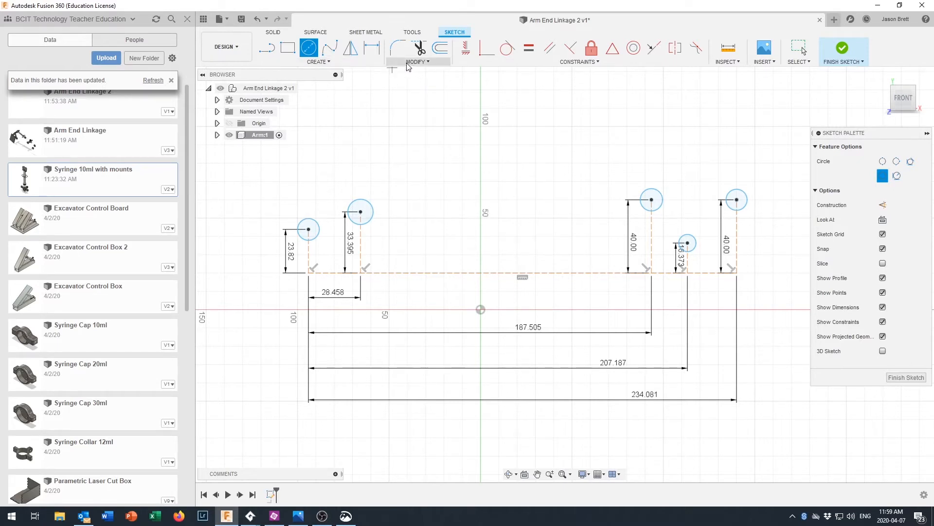
Draw a larger circle around each small circle on the two left uprights, sharing its center, the second about 28 mm in diameter
{"action": "left_click", "coordinate": [309, 229]}
{"action": "left_click", "coordinate": [322, 212]}
{"action": "left_click", "coordinate": [362, 213]}
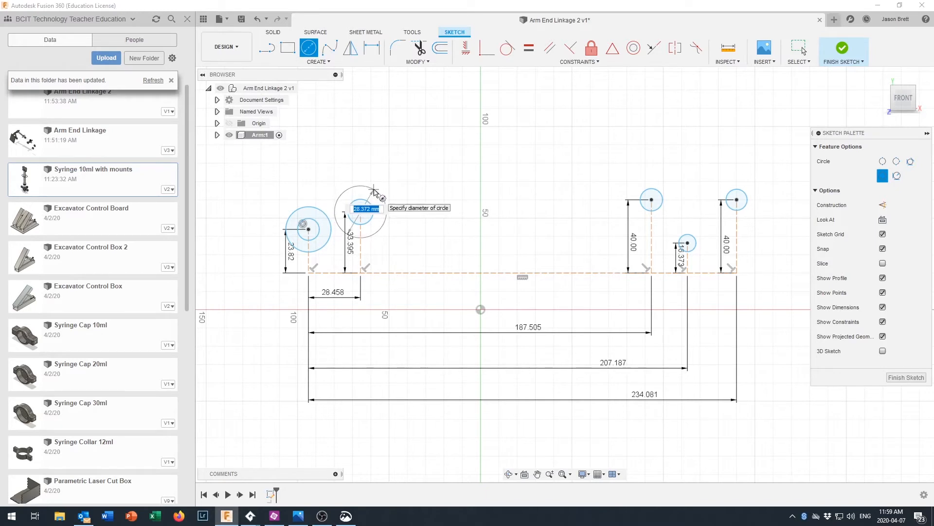
{"action": "left_click", "coordinate": [374, 191]}
Draw larger circles centered on the small circles of the inner tall upright and the short upright near the right end
{"action": "left_click", "coordinate": [652, 200]}
{"action": "left_click", "coordinate": [673, 205]}
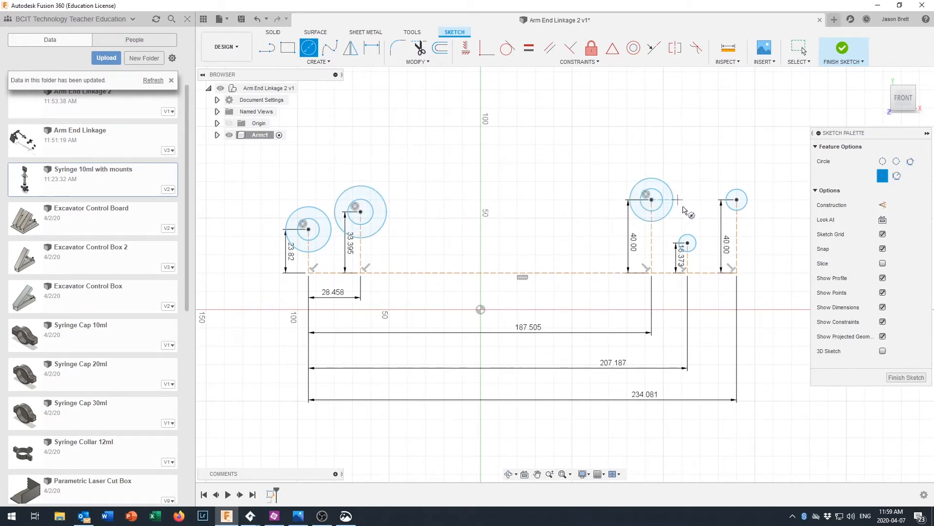
{"action": "left_click", "coordinate": [687, 242]}
{"action": "left_click", "coordinate": [697, 231]}
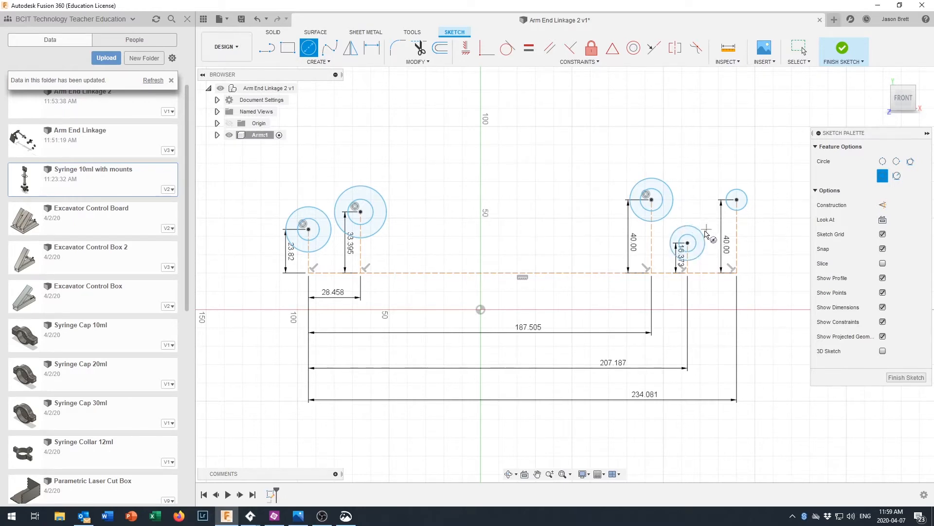
Try to apply a Concentric constraint between the outer and inner circles on the short upright
{"action": "scroll", "coordinate": [706, 234], "scroll_direction": "up", "scroll_amount": 5}
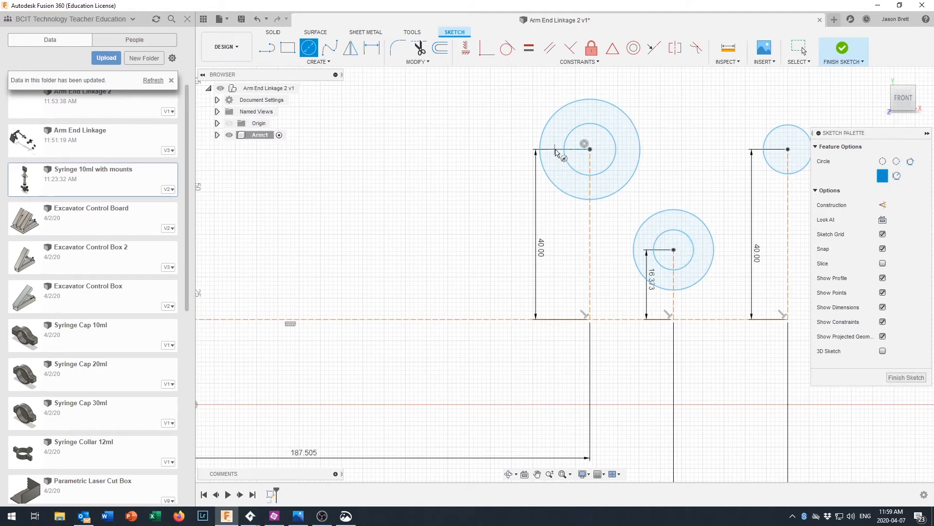
{"action": "left_click", "coordinate": [633, 49]}
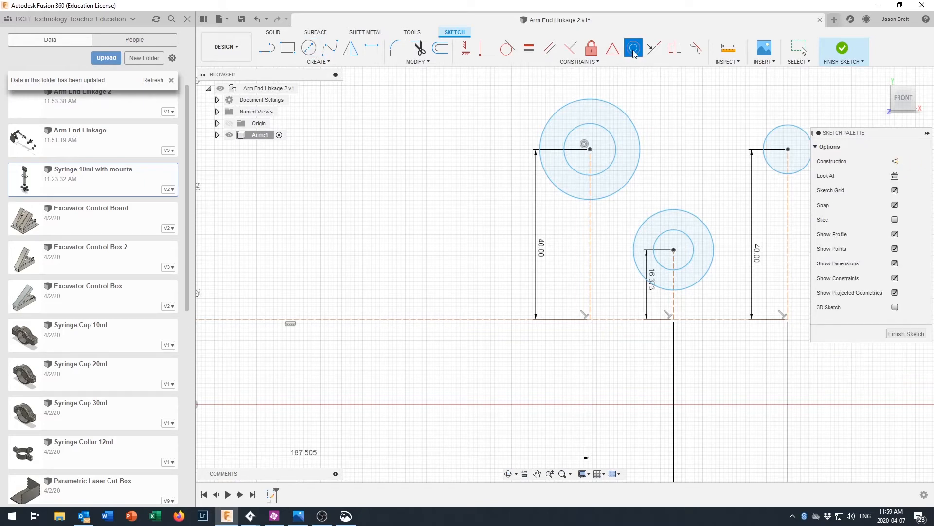
{"action": "left_click", "coordinate": [686, 214]}
{"action": "left_click", "coordinate": [686, 235]}
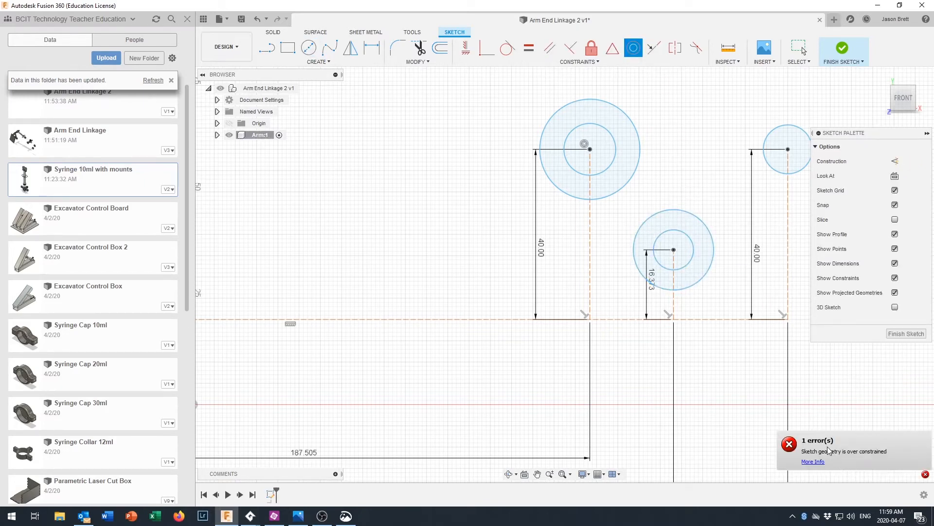
{"action": "key", "text": "Escape"}
Draw a larger circle around the small circle on the right-end upright, sharing its center
{"action": "scroll", "coordinate": [711, 291], "scroll_direction": "down", "scroll_amount": 3}
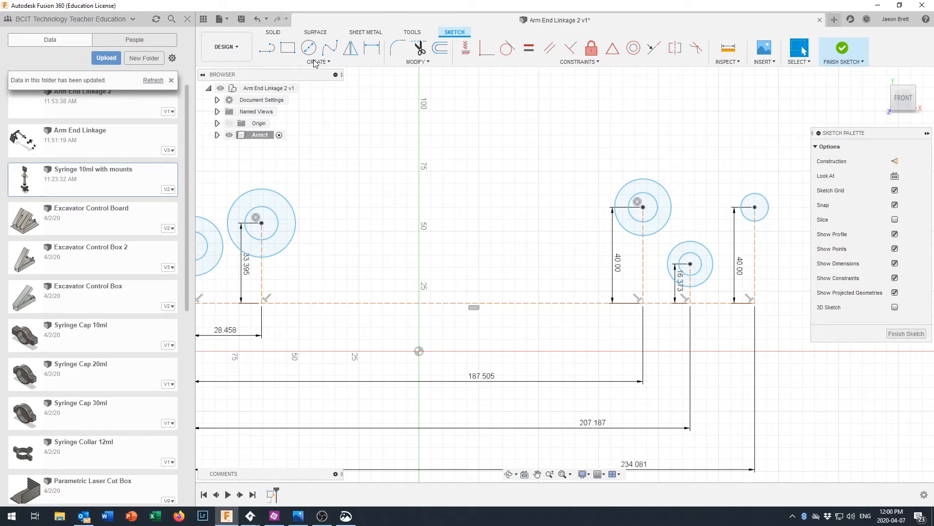
{"action": "right_click", "coordinate": [714, 165]}
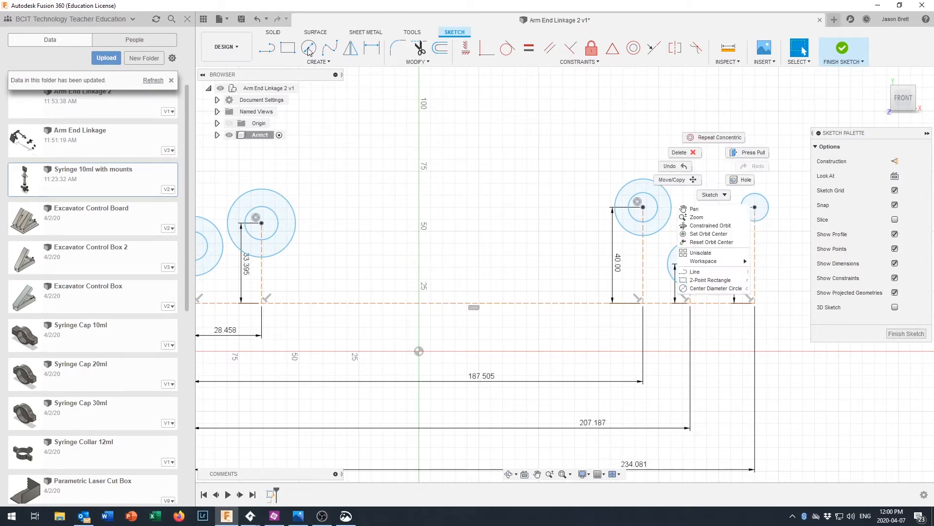
{"action": "key", "text": "c"}
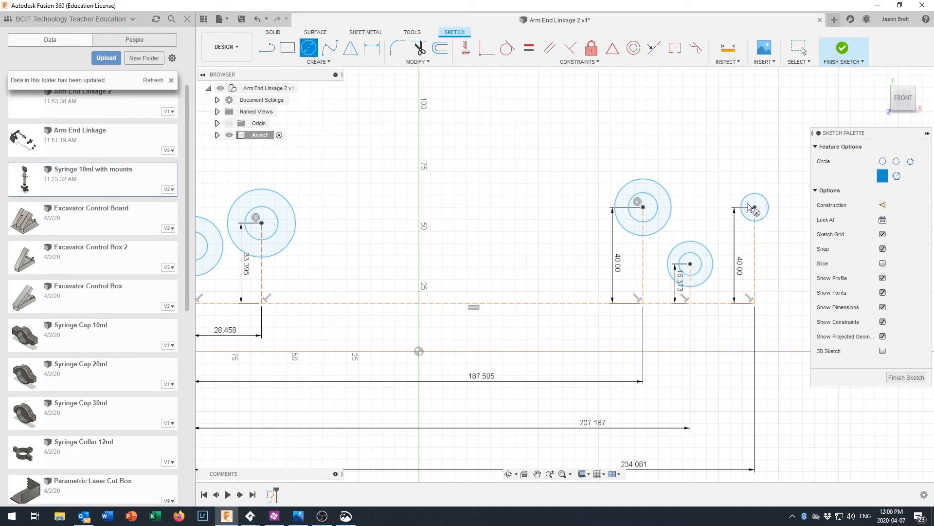
{"action": "left_click", "coordinate": [755, 207]}
{"action": "left_click", "coordinate": [774, 191]}
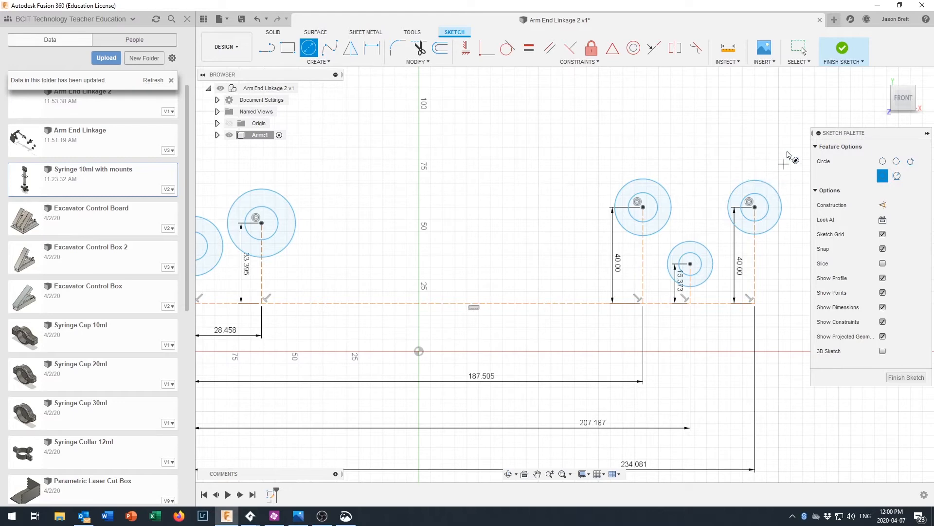
{"action": "key", "text": "Escape"}
Add a user parameter named HoleID in millimetres with the expression 4
{"action": "scroll", "coordinate": [440, 252], "scroll_direction": "down", "scroll_amount": 3}
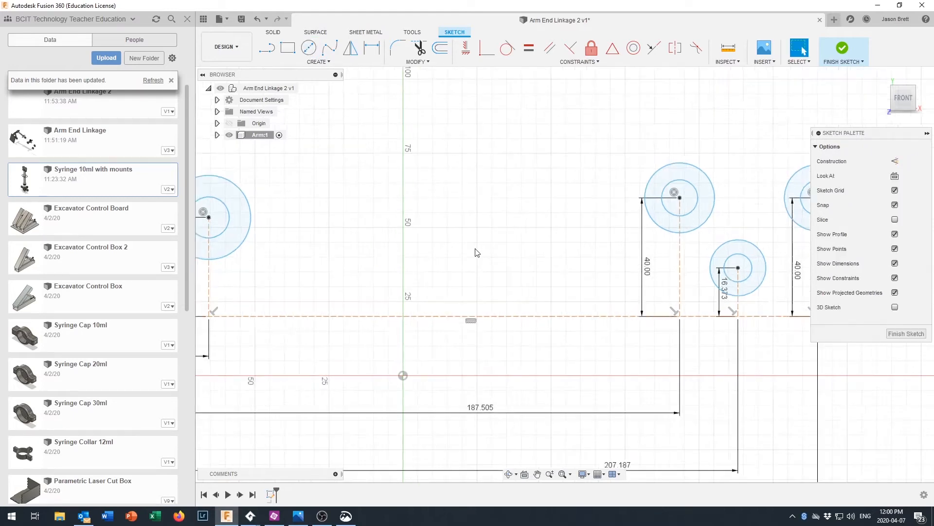
{"action": "scroll", "coordinate": [441, 252], "scroll_direction": "down", "scroll_amount": 1}
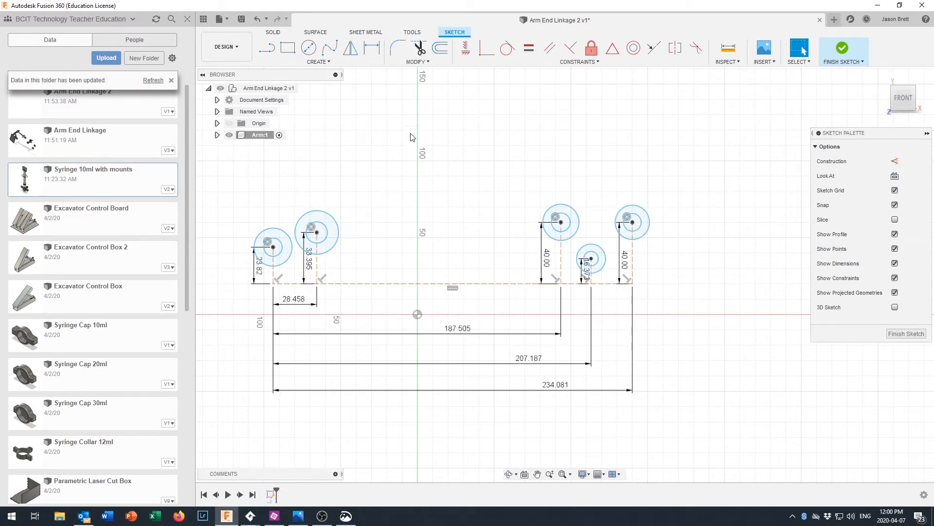
{"action": "left_click", "coordinate": [417, 62]}
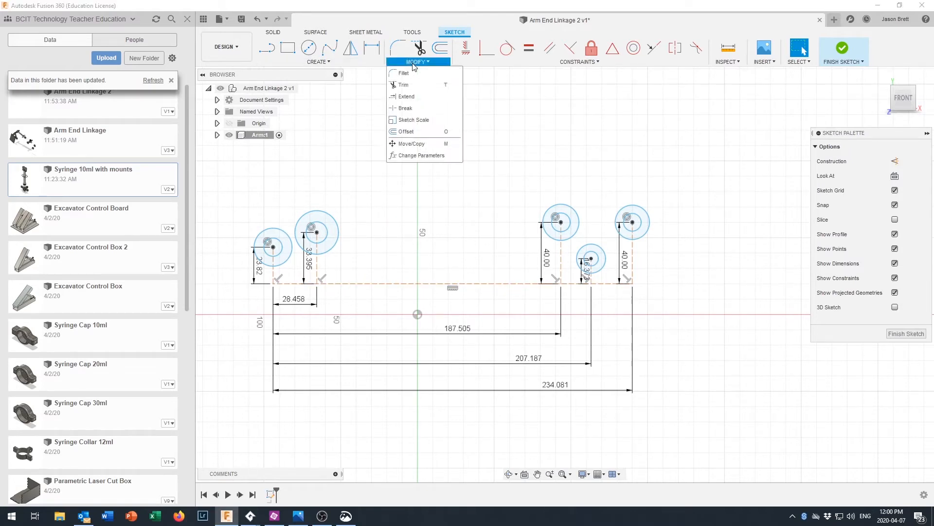
{"action": "left_click", "coordinate": [433, 158]}
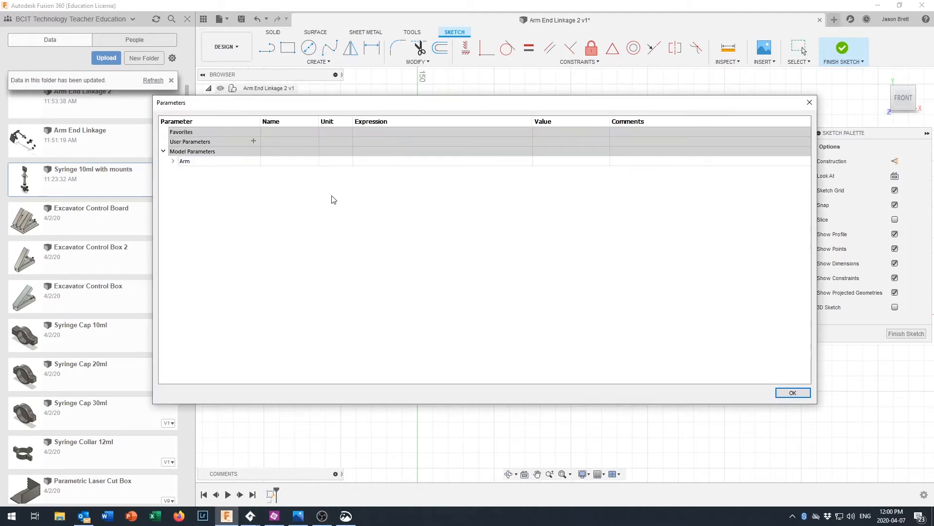
{"action": "left_click", "coordinate": [253, 141]}
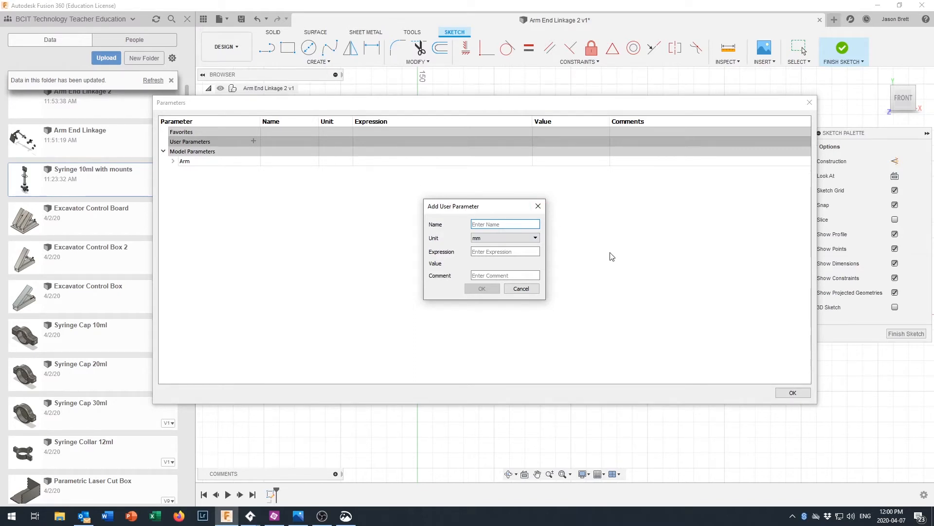
{"action": "type", "text": "S"}
{"action": "type", "text": "HoleID"}
{"action": "left_click", "coordinate": [488, 252]}
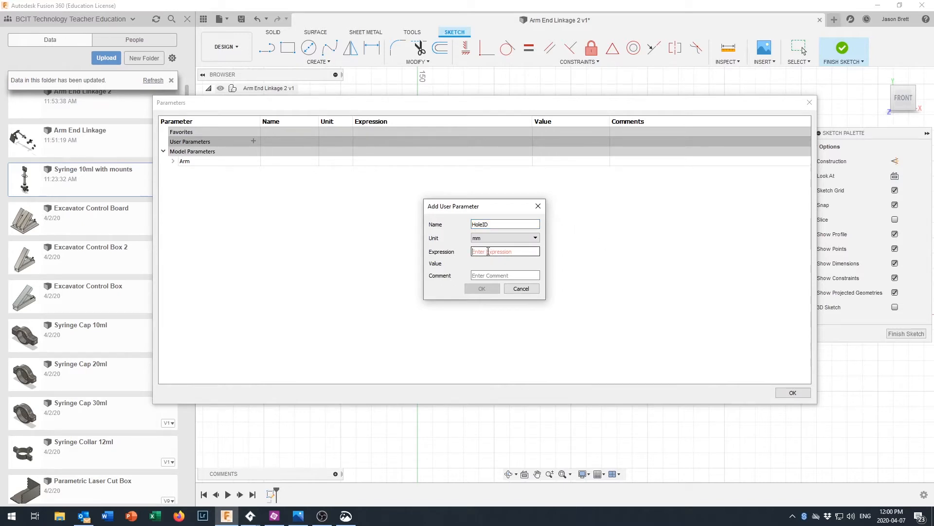
{"action": "type", "text": "4"}
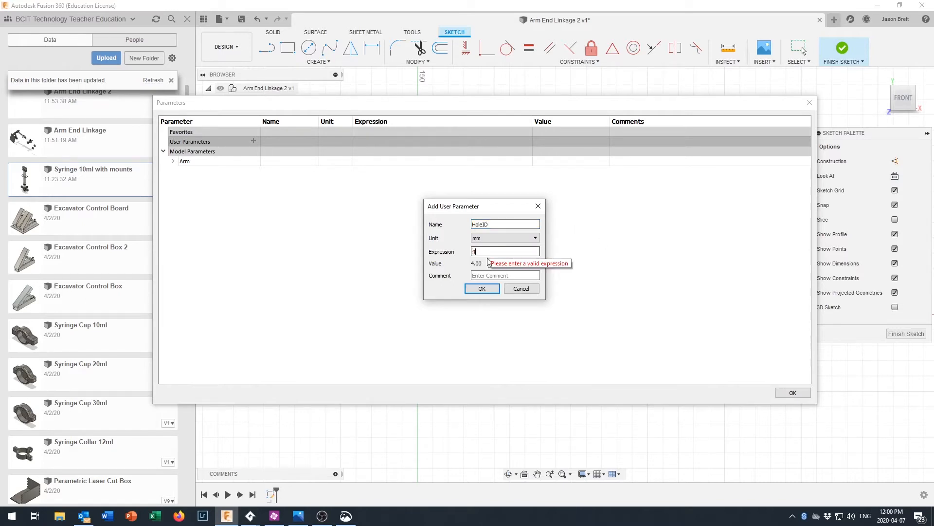
{"action": "key", "text": "Tab"}
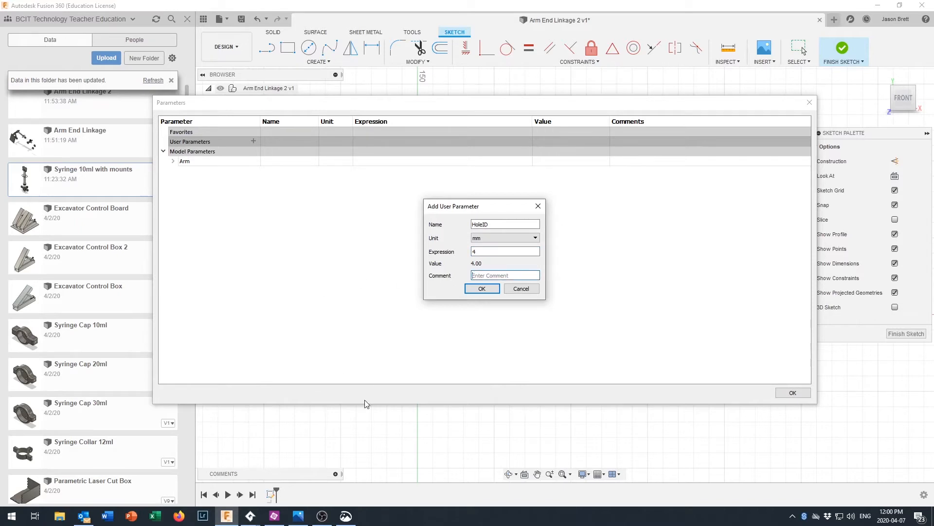
Give HoleID the comment "4mm is inside diameter for a #6 screw clearance hole" and save the parameter
{"action": "type", "text": "4mm is inside diameter"}
{"action": "type", "text": "for a "}
{"action": "type", "text": "#6 "}
{"action": "type", "text": "screw clea"}
{"action": "type", "text": "rance hole"}
{"action": "key", "text": "Return"}
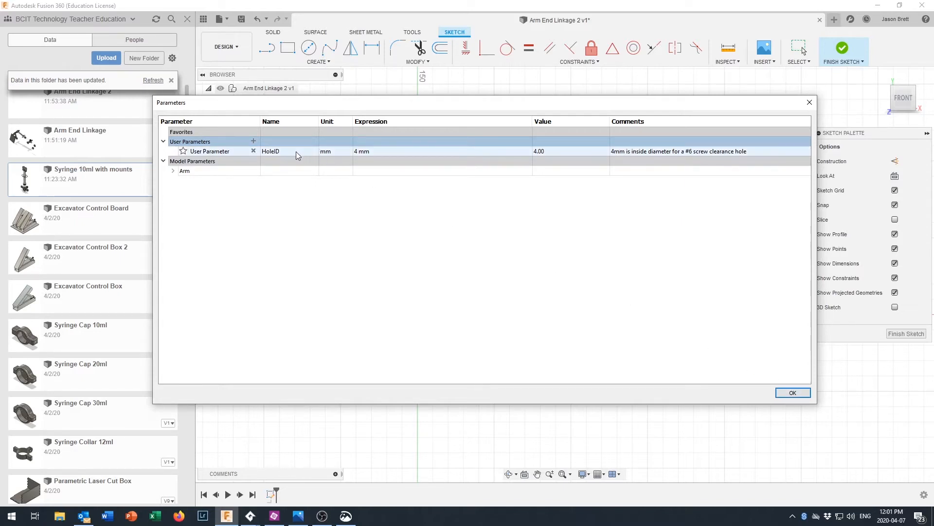
{"action": "left_click", "coordinate": [791, 395]}
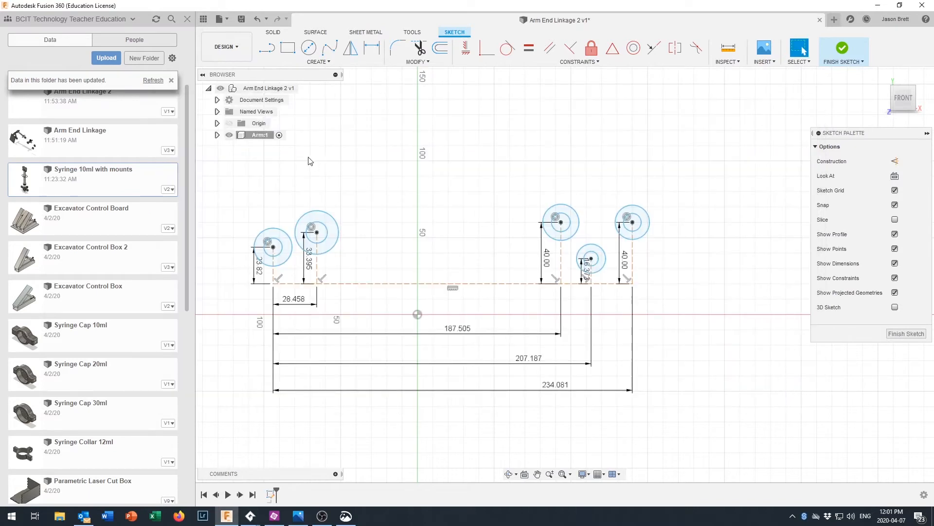
Dimension the diameter of the small circle on the left-end upright with the HoleID parameter
{"action": "scroll", "coordinate": [312, 205], "scroll_direction": "up", "scroll_amount": 2}
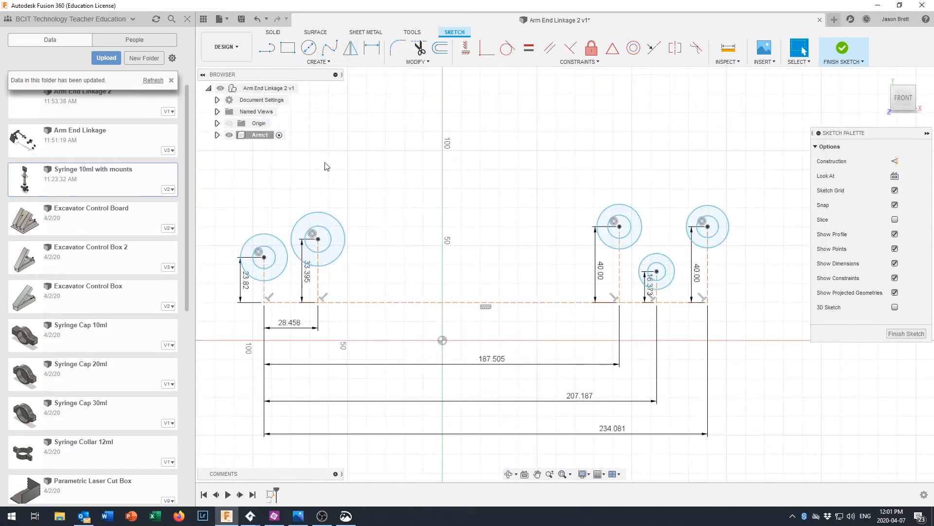
{"action": "left_click", "coordinate": [374, 50]}
{"action": "left_click", "coordinate": [274, 257]}
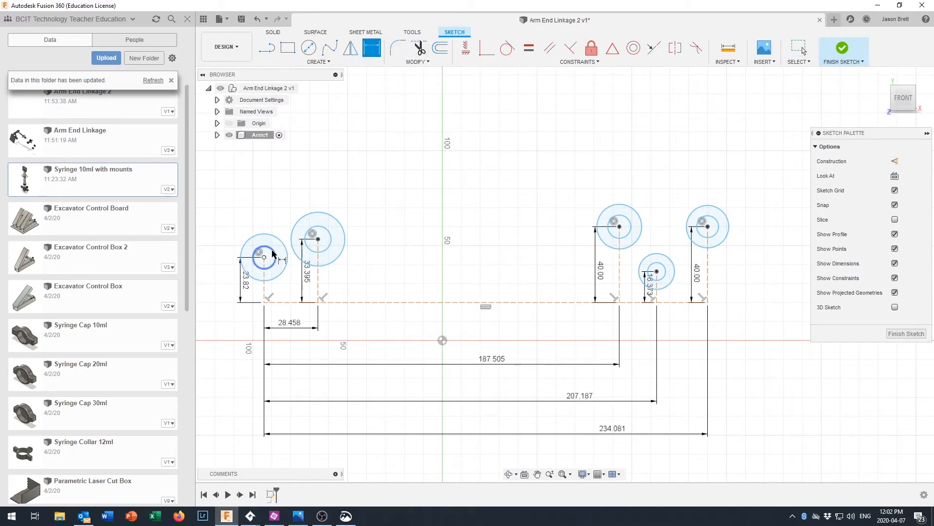
{"action": "left_click", "coordinate": [282, 202]}
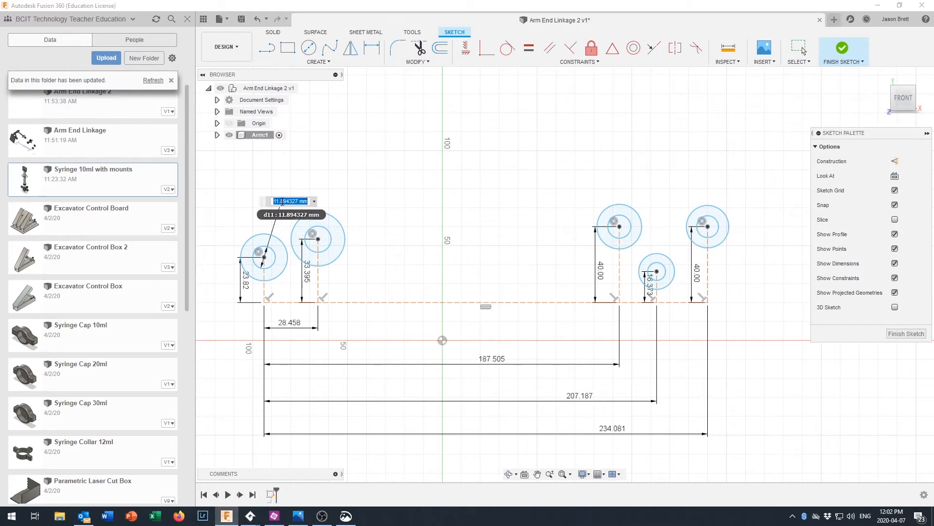
{"action": "type", "text": "h"}
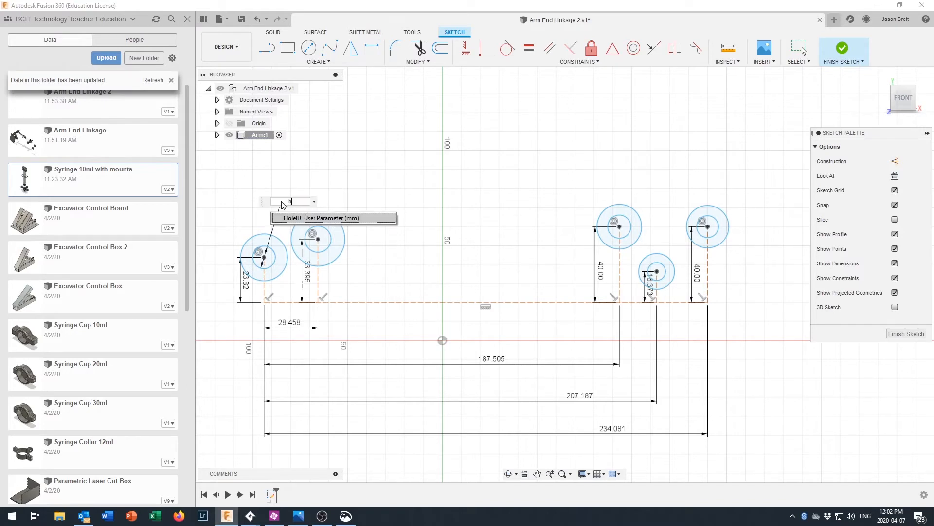
{"action": "left_click", "coordinate": [294, 218]}
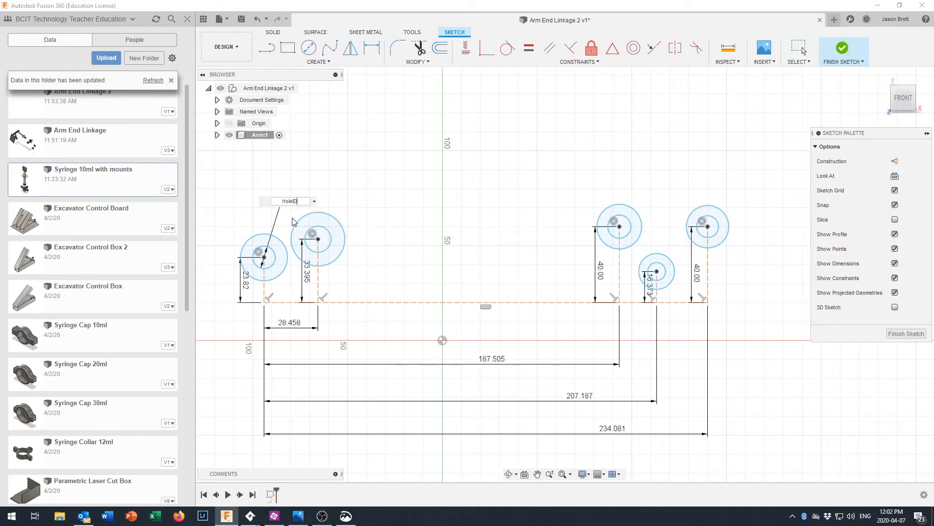
{"action": "key", "text": "Return"}
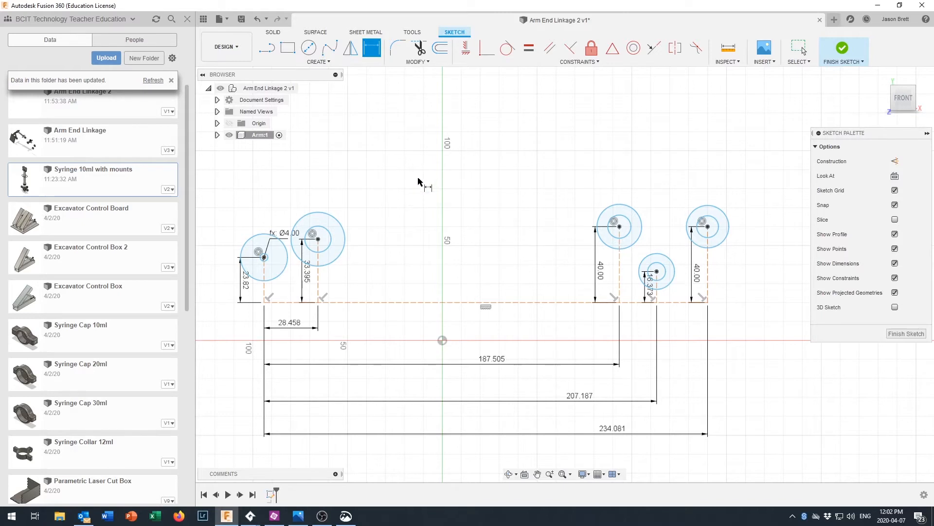
Dimension the small circle on the second upright from the left, linking its diameter to dimension d11
{"action": "left_click", "coordinate": [328, 230]}
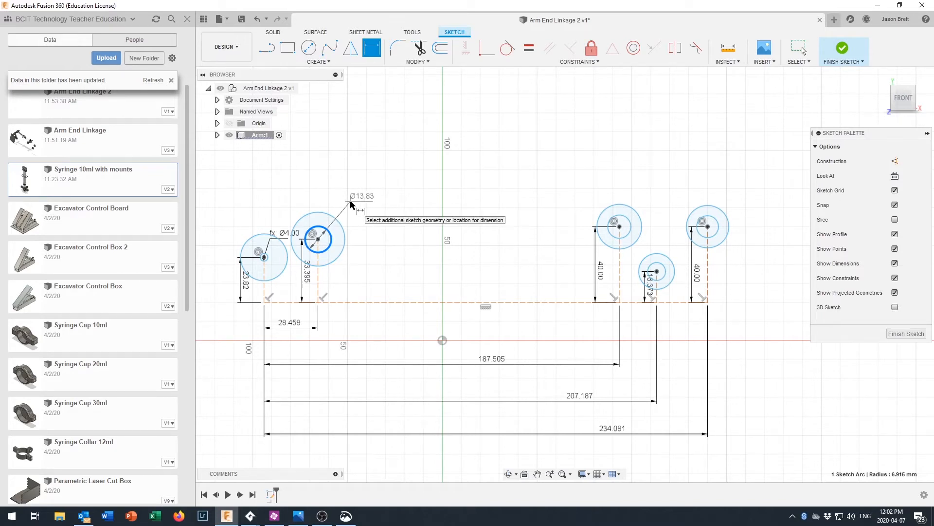
{"action": "left_click", "coordinate": [351, 203]}
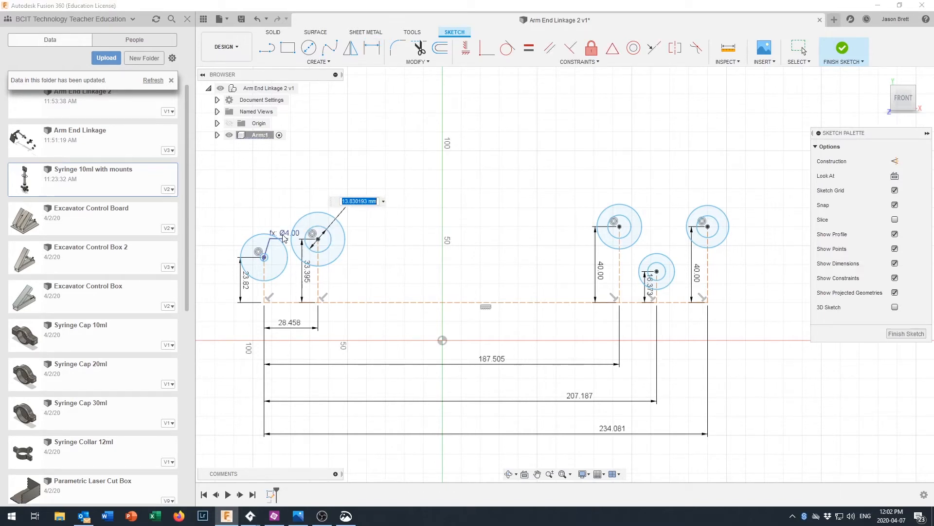
{"action": "type", "text": "d11"}
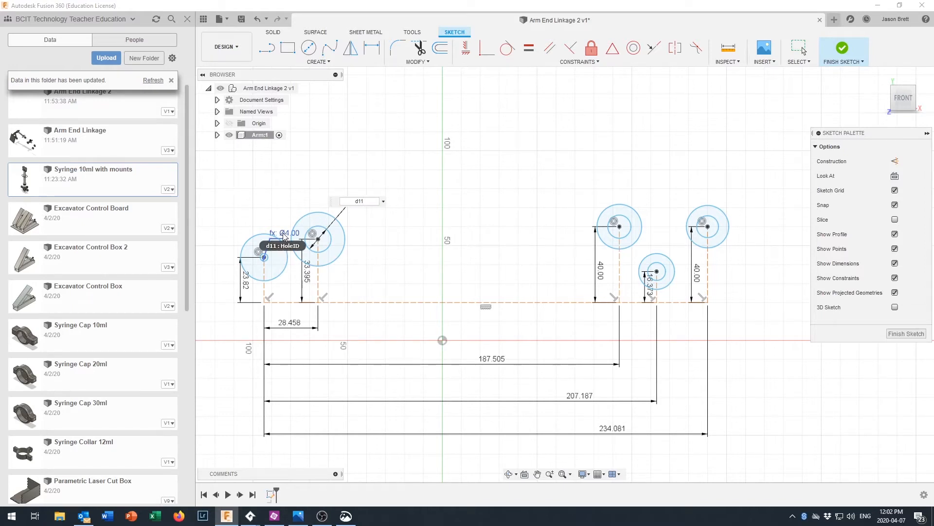
{"action": "key", "text": "Return"}
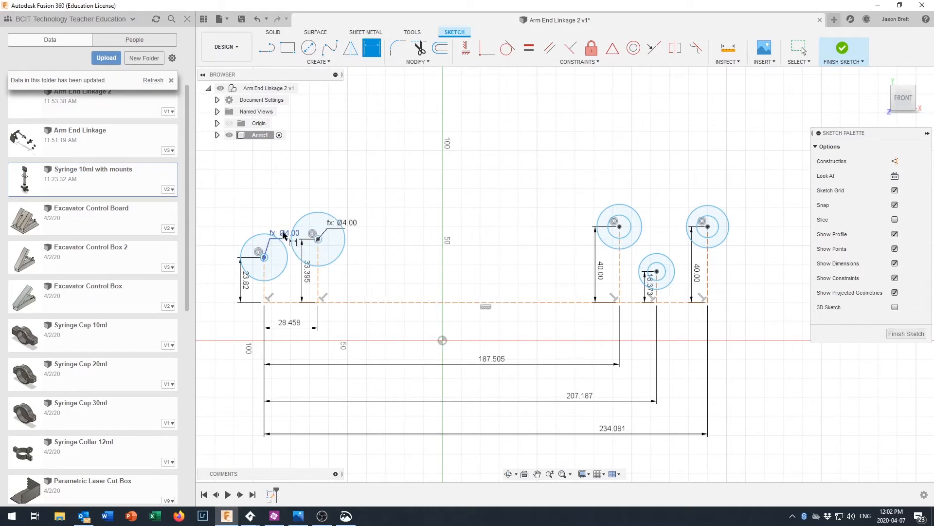
Set the diameters of the small circles on the two 40 mm tall uprights to HoleID
{"action": "left_click", "coordinate": [627, 222]}
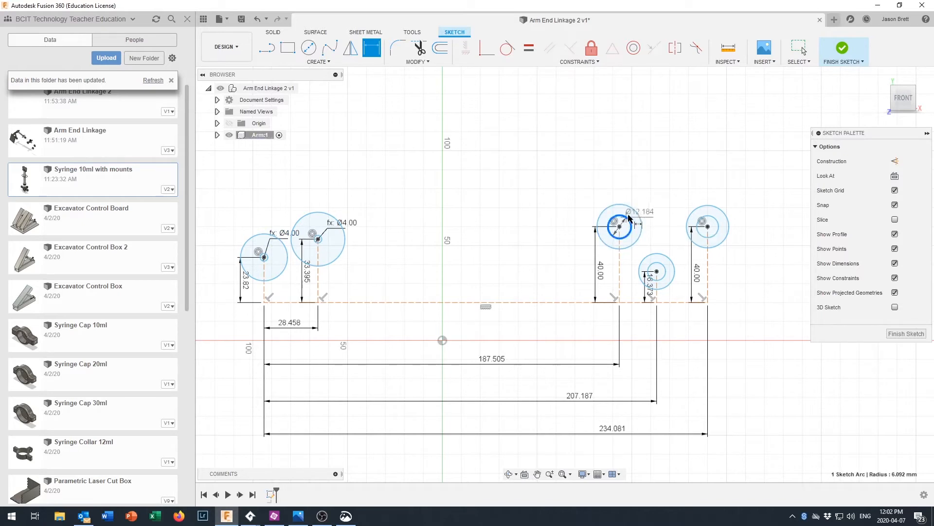
{"action": "left_click", "coordinate": [643, 194]}
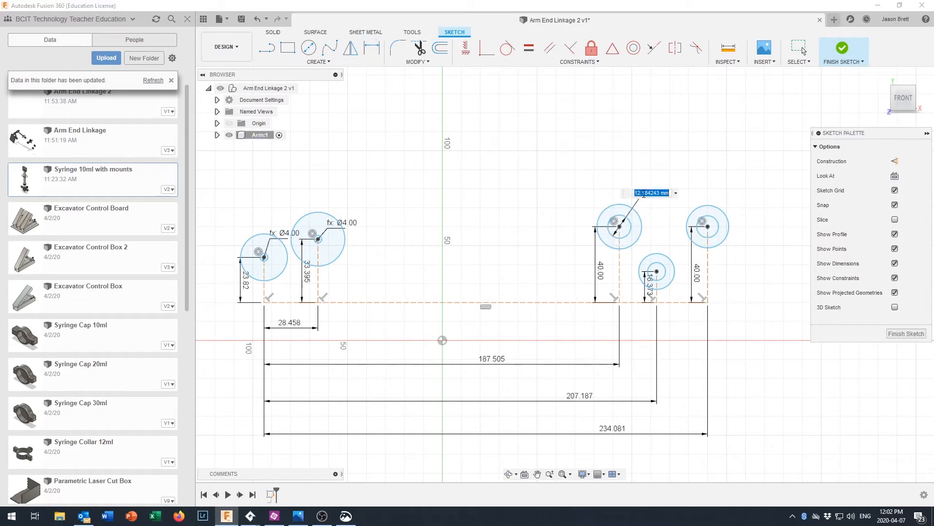
{"action": "type", "text": "h"}
{"action": "key", "text": "Return"}
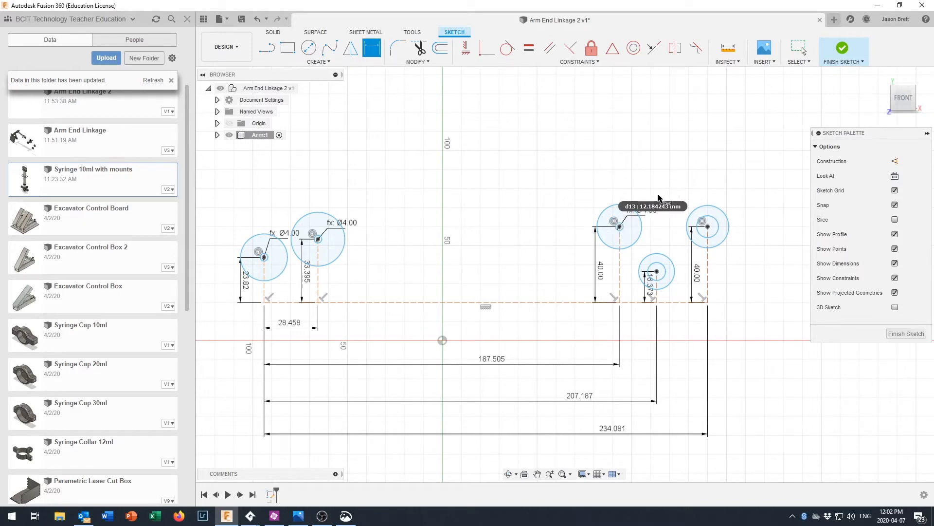
{"action": "left_click", "coordinate": [717, 224]}
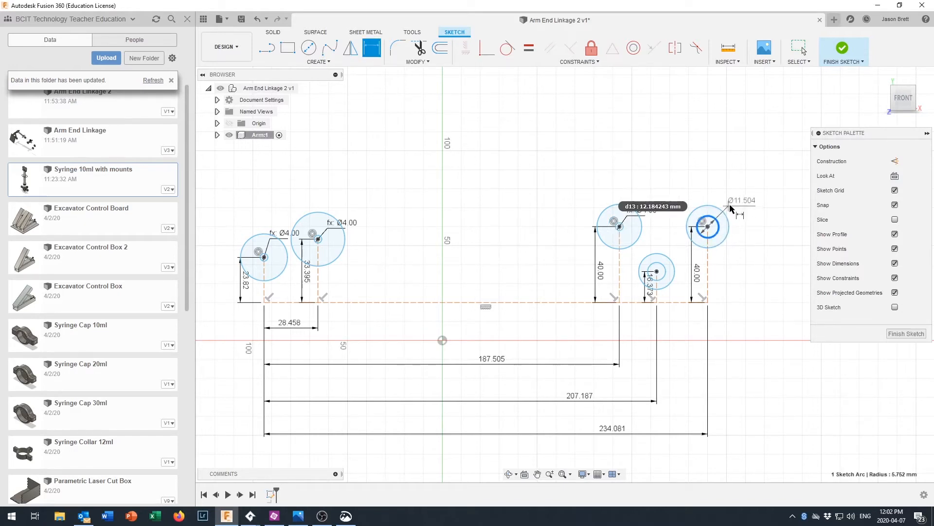
{"action": "left_click", "coordinate": [735, 199]}
{"action": "type", "text": "h"}
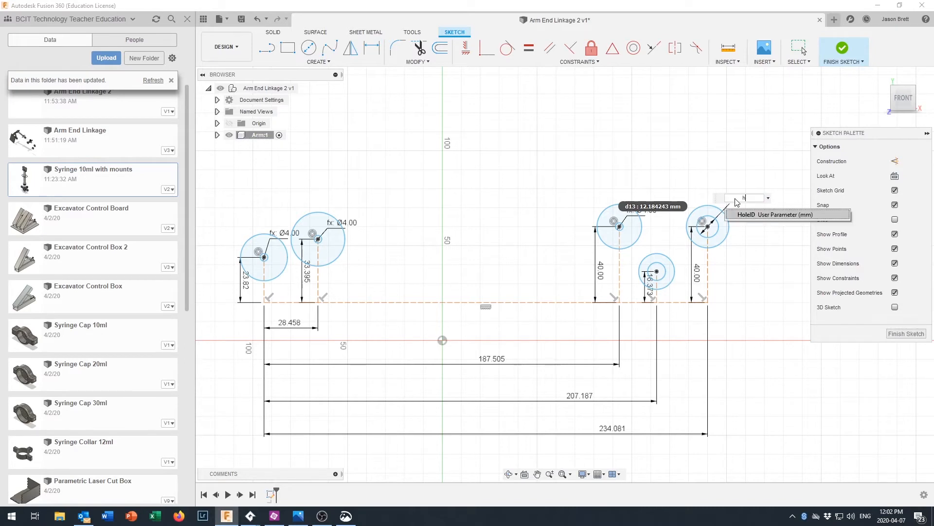
{"action": "key", "text": "Return"}
{"action": "key", "text": "Return"}
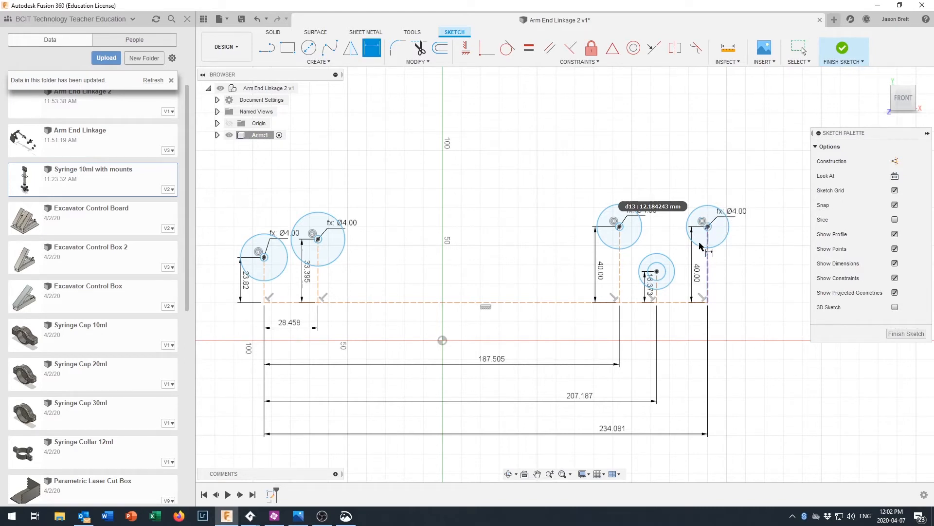
Dimension the diameter of the short upright's small circle, between the two 40 mm uprights, with HoleID
{"action": "left_click", "coordinate": [662, 267]}
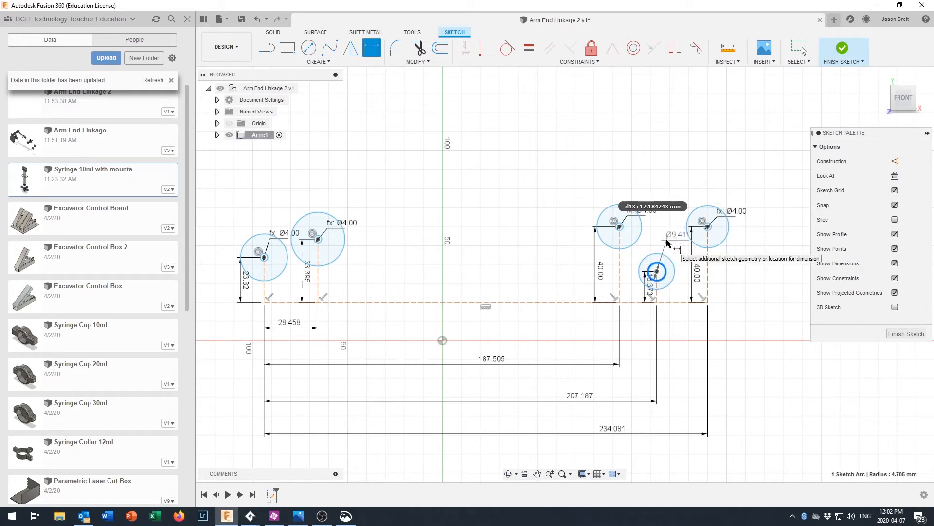
{"action": "left_click", "coordinate": [671, 242]}
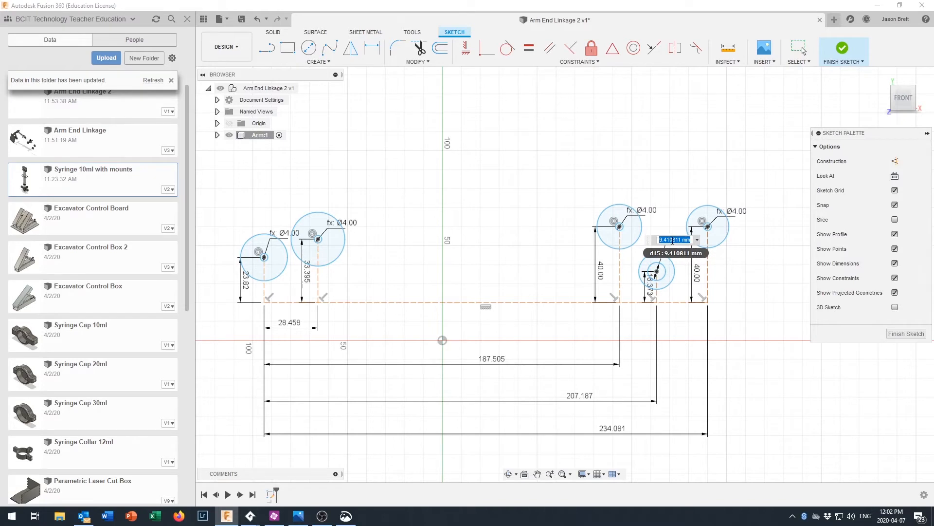
{"action": "type", "text": "h"}
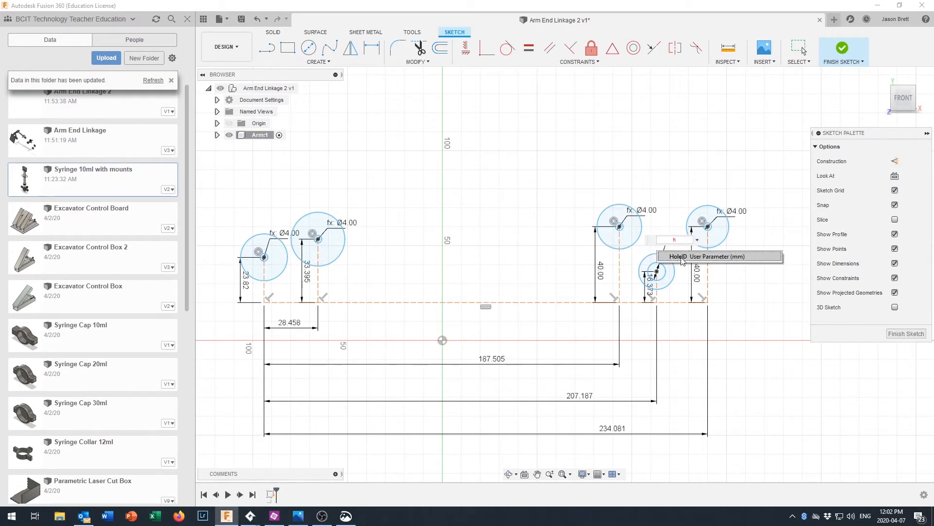
{"action": "left_click", "coordinate": [682, 257]}
{"action": "key", "text": "Return"}
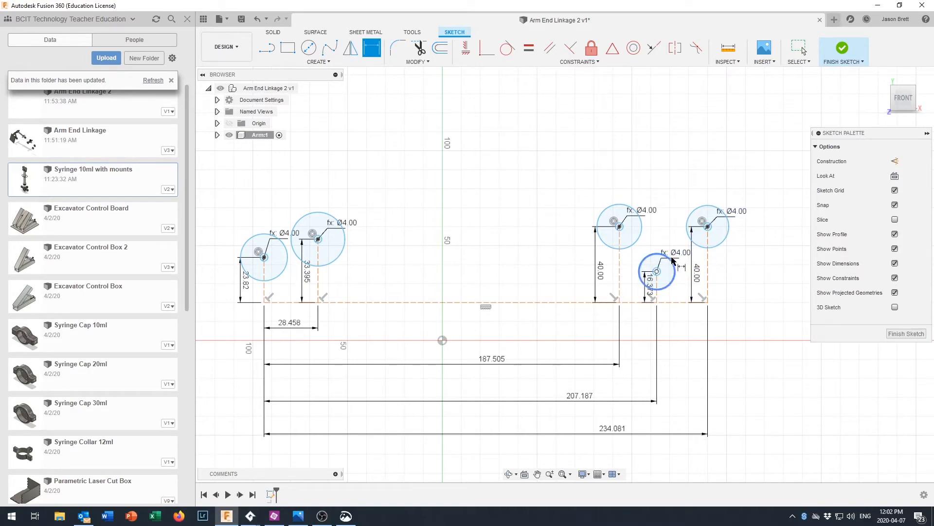
{"action": "scroll", "coordinate": [275, 231], "scroll_direction": "up", "scroll_amount": 3}
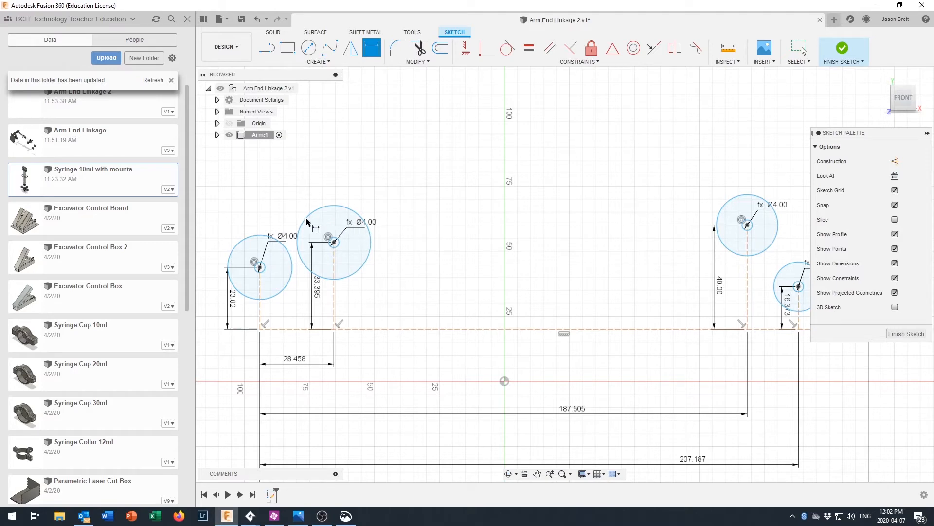
{"action": "scroll", "coordinate": [719, 254], "scroll_direction": "down", "scroll_amount": 3}
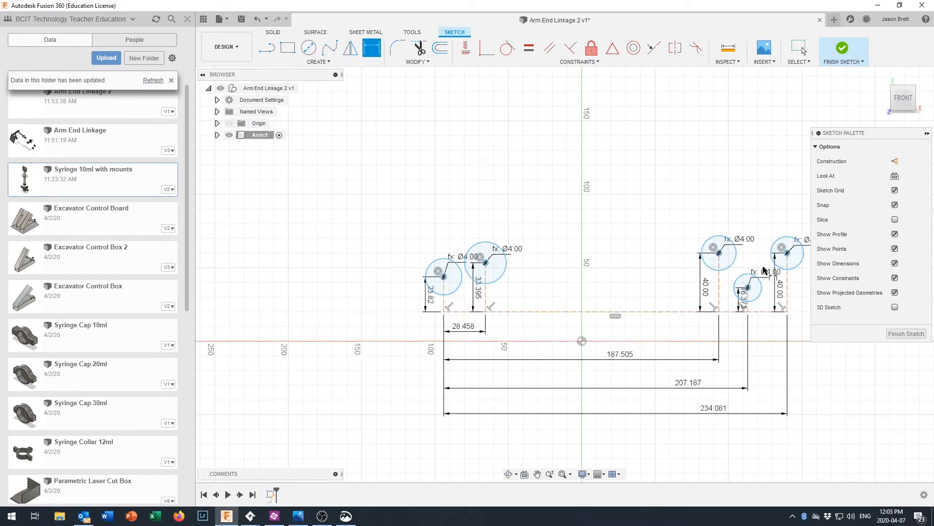
{"action": "scroll", "coordinate": [458, 279], "scroll_direction": "up", "scroll_amount": 2}
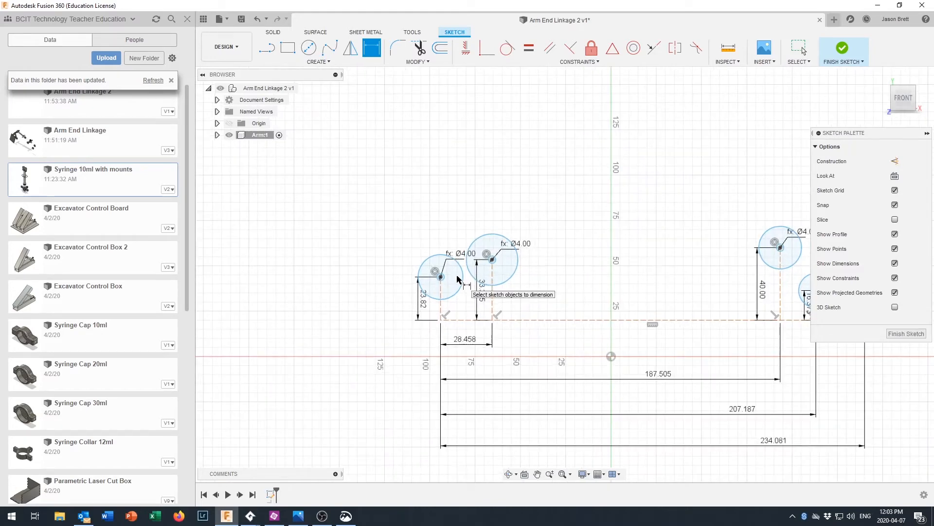
{"action": "scroll", "coordinate": [457, 278], "scroll_direction": "up", "scroll_amount": 1}
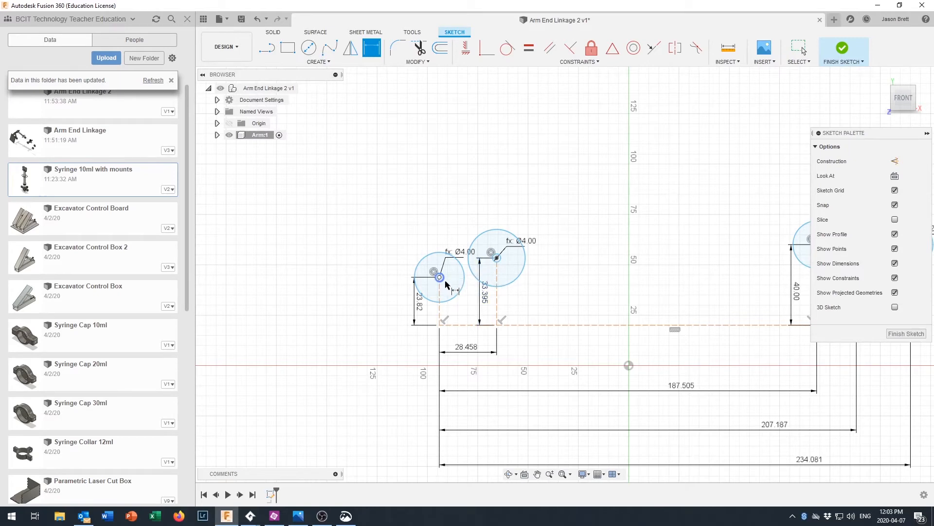
{"action": "scroll", "coordinate": [487, 273], "scroll_direction": "down", "scroll_amount": 3}
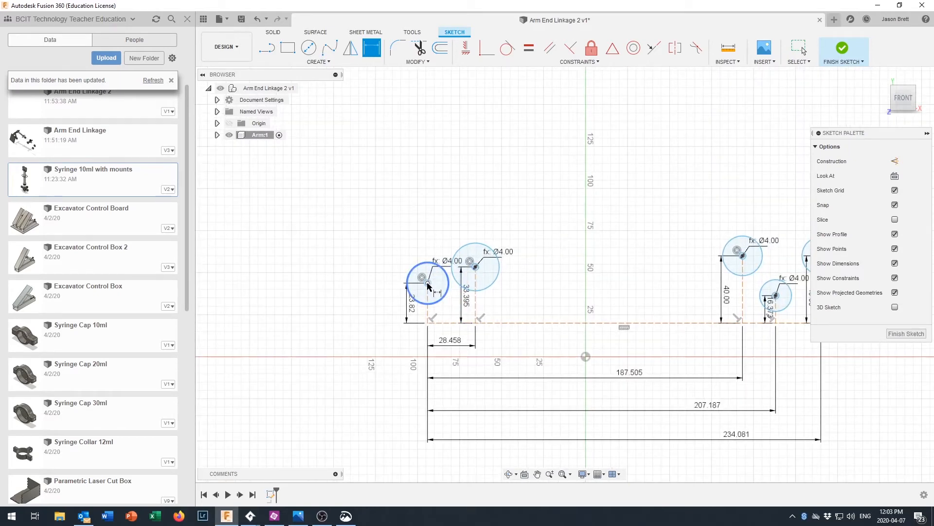
Dimension the outer circle on the left-end upright with the diameter expression d11+4
{"action": "left_click", "coordinate": [416, 268]}
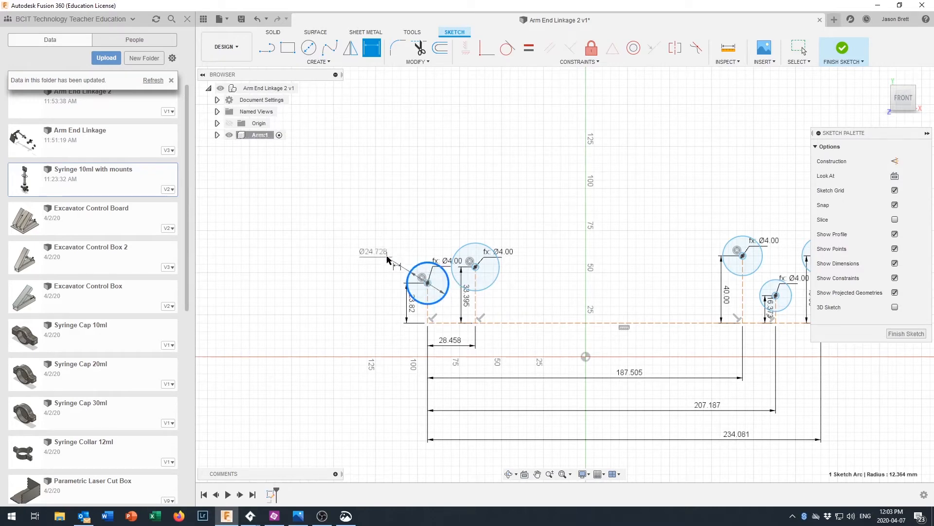
{"action": "left_click", "coordinate": [395, 257]}
{"action": "type", "text": "d11"}
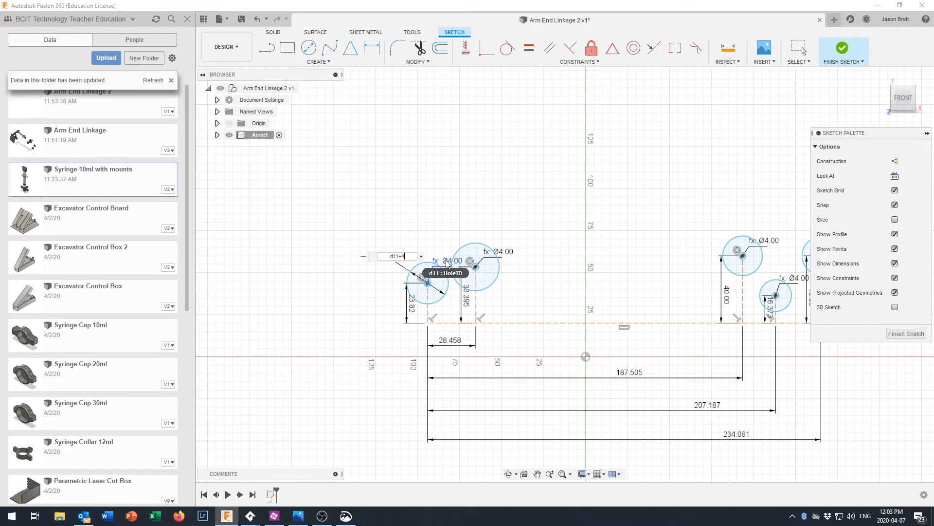
{"action": "type", "text": "+4"}
{"action": "key", "text": "Return"}
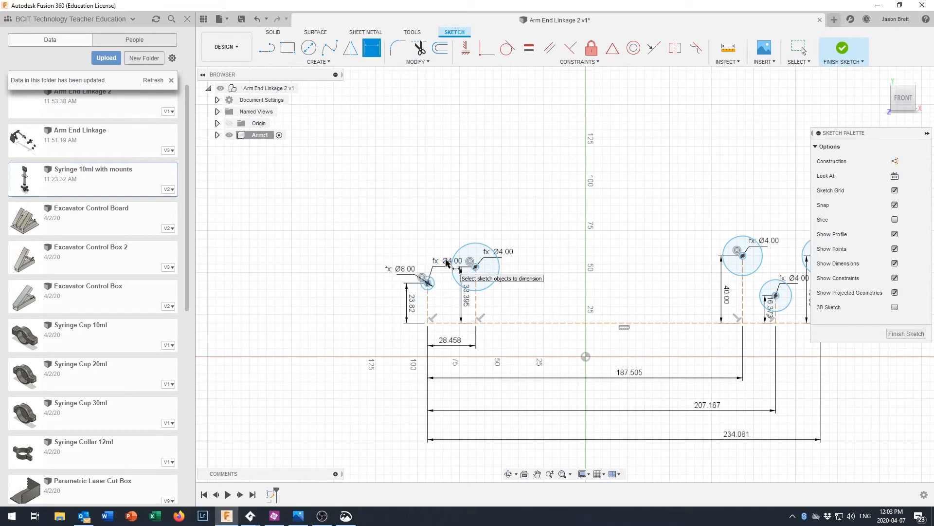
Dimension the outer circle on the second upright from the left, linking its diameter to the left-end upright's outer diameter
{"action": "left_click", "coordinate": [472, 247]}
{"action": "left_click", "coordinate": [438, 236]}
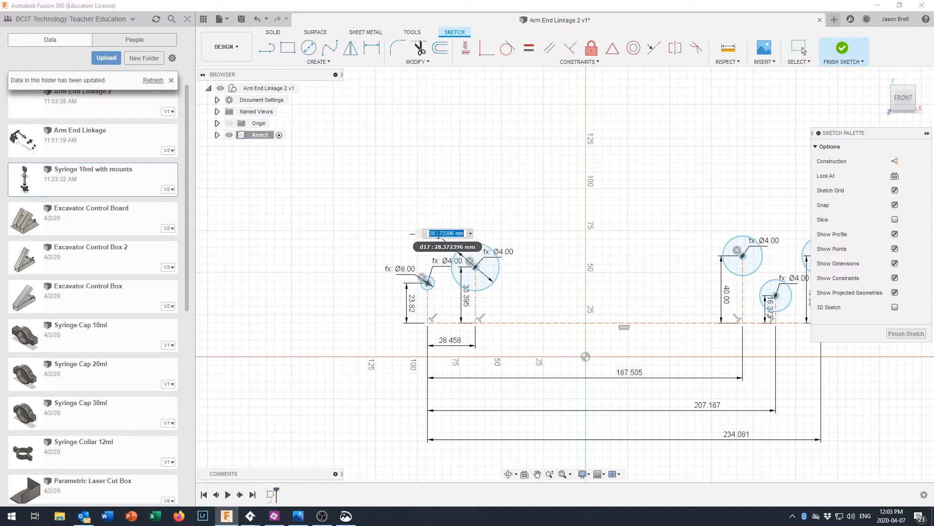
{"action": "left_click", "coordinate": [401, 271]}
{"action": "key", "text": "Return"}
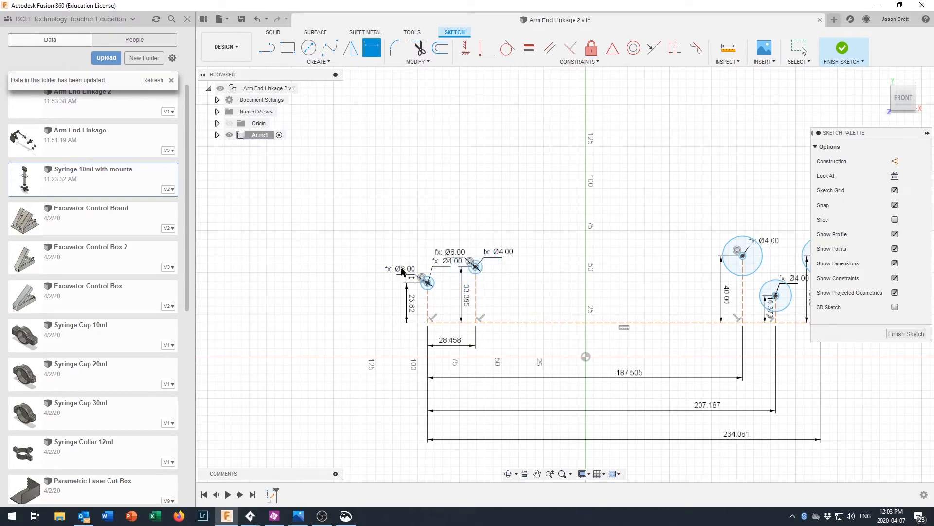
Dimension the outer circle on the first 40 mm upright, linking its diameter to dimension d12
{"action": "scroll", "coordinate": [528, 259], "scroll_direction": "up", "scroll_amount": 1}
{"action": "scroll", "coordinate": [595, 272], "scroll_direction": "down", "scroll_amount": 2}
{"action": "middle_click_drag", "start_coordinate": [626, 271], "coordinate": [578, 278]}
{"action": "scroll", "coordinate": [547, 278], "scroll_direction": "up", "scroll_amount": 1}
{"action": "key", "text": "d"}
{"action": "scroll", "coordinate": [563, 271], "scroll_direction": "up", "scroll_amount": 2}
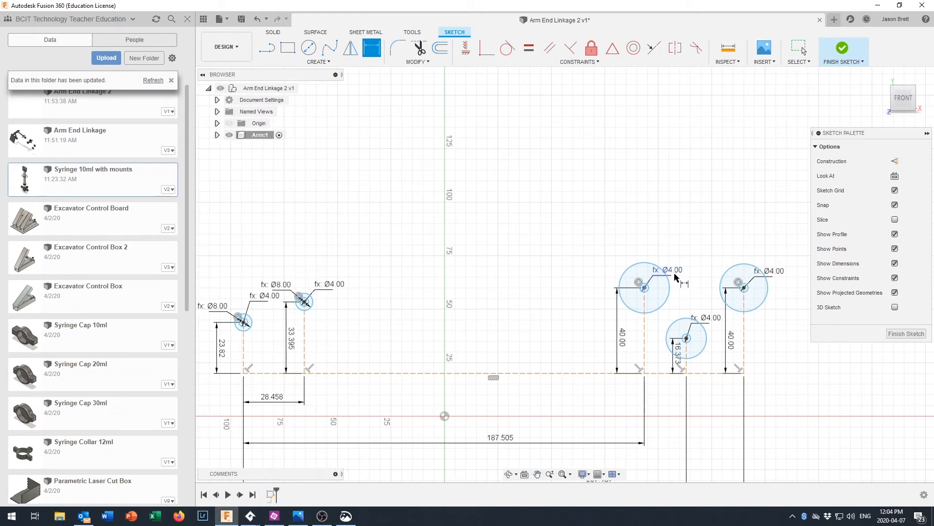
{"action": "left_click", "coordinate": [637, 264]}
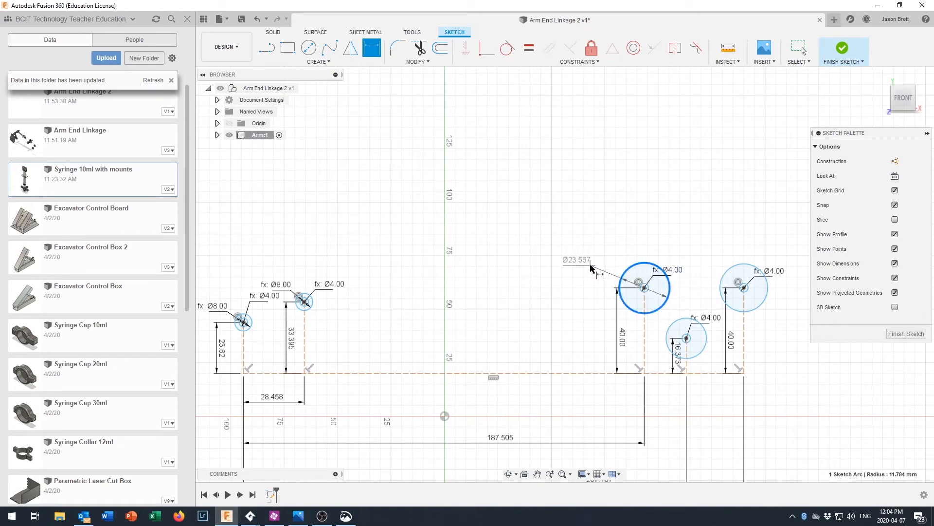
{"action": "left_click", "coordinate": [590, 268]}
{"action": "left_click", "coordinate": [335, 285]}
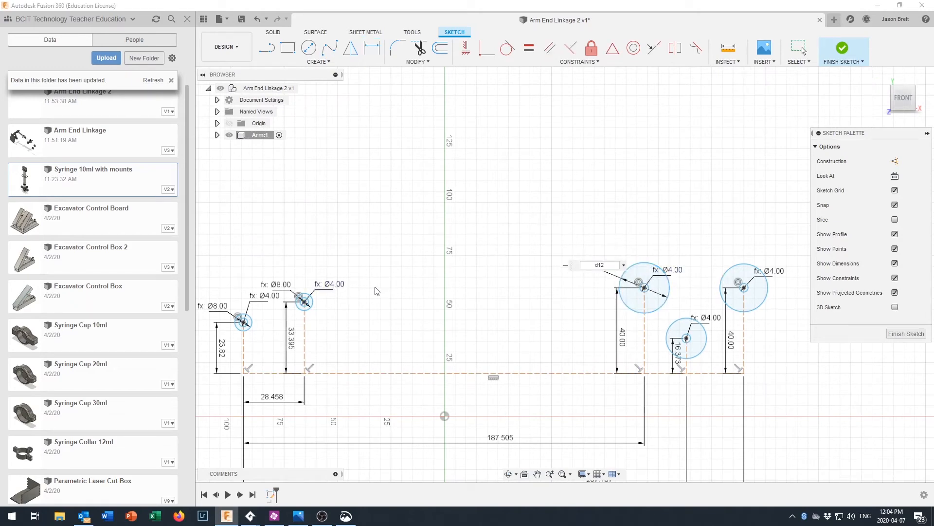
{"action": "key", "text": "Return"}
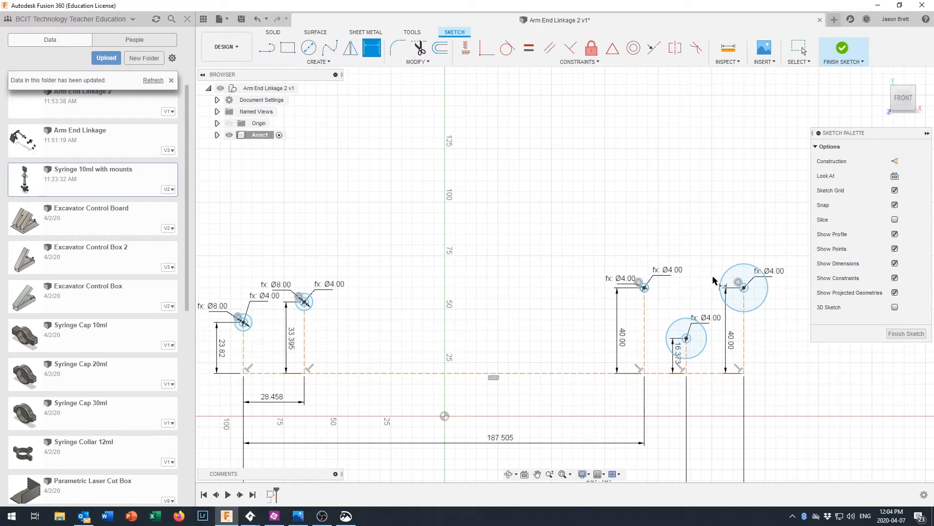
Undo the last diameter value and link the first 40 mm upright's outer circle diameter to dimension d17 instead
{"action": "scroll", "coordinate": [716, 285], "scroll_direction": "up", "scroll_amount": 2}
{"action": "scroll", "coordinate": [648, 302], "scroll_direction": "down", "scroll_amount": 2}
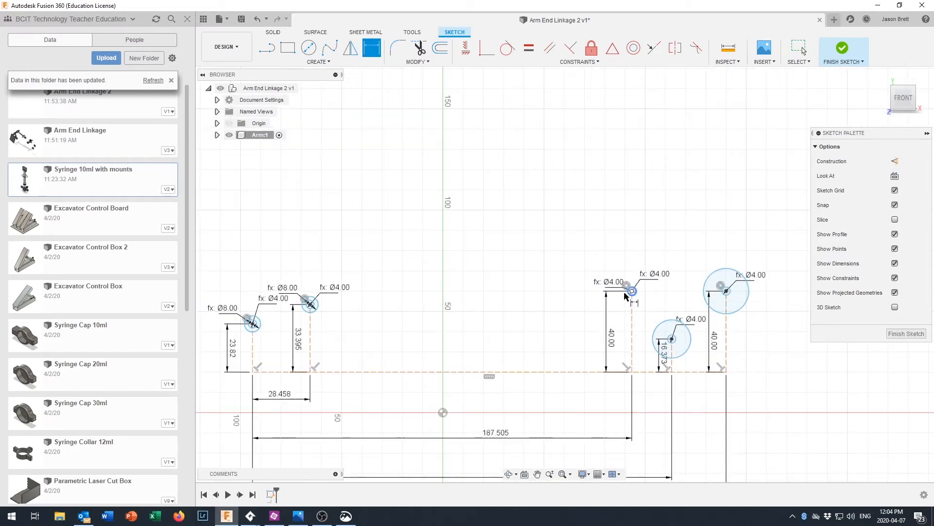
{"action": "key", "text": "Escape"}
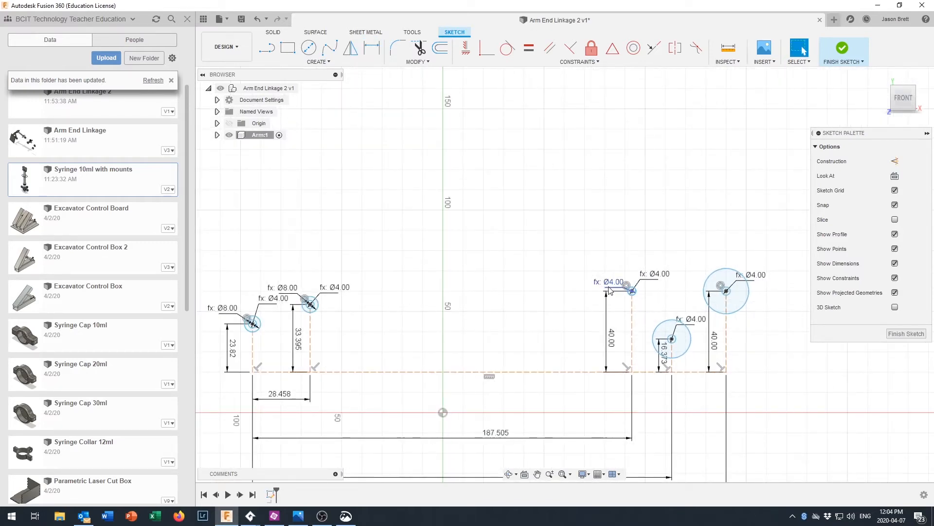
{"action": "key", "text": "ctrl+z"}
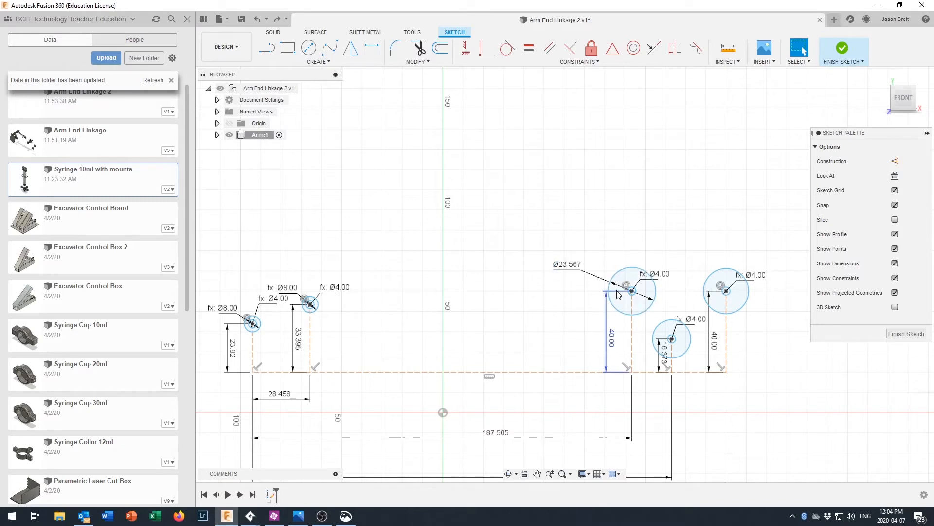
{"action": "double_click", "coordinate": [575, 268]}
{"action": "left_click", "coordinate": [292, 288]}
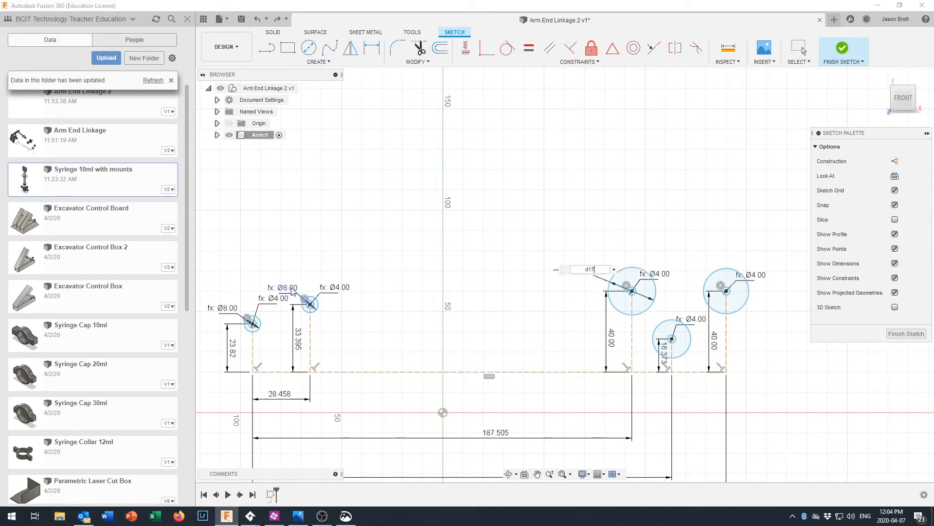
{"action": "key", "text": "Return"}
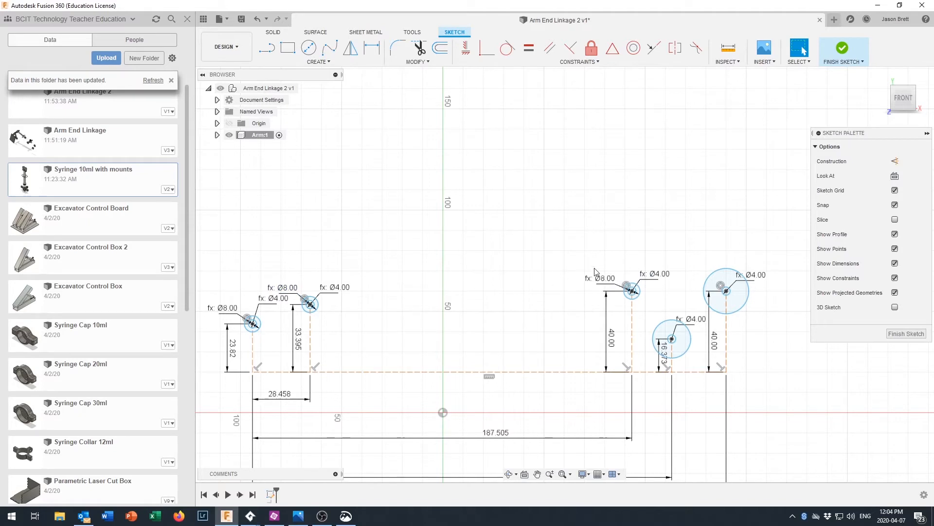
Dimension the outer circle on the right-end 40 mm upright, linking its diameter to the other 40 mm upright's outer diameter
{"action": "left_click", "coordinate": [709, 281]}
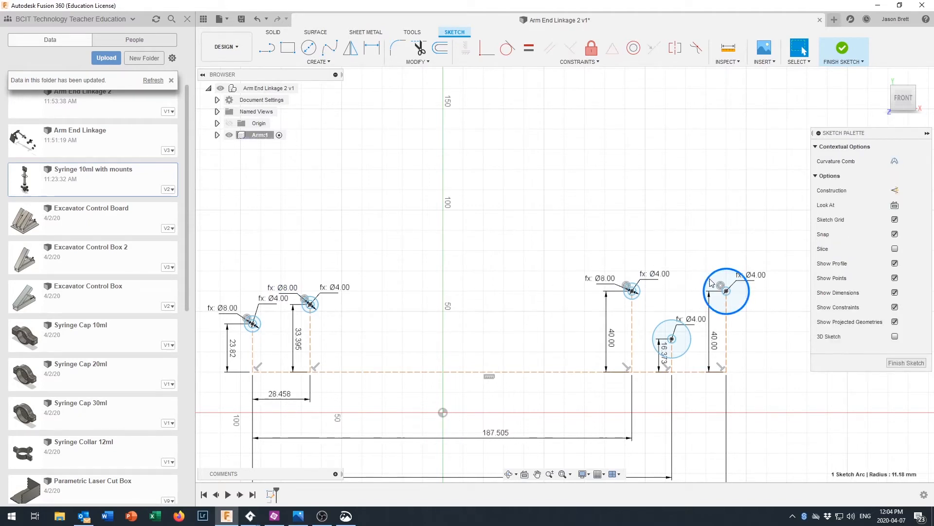
{"action": "left_click", "coordinate": [372, 48]}
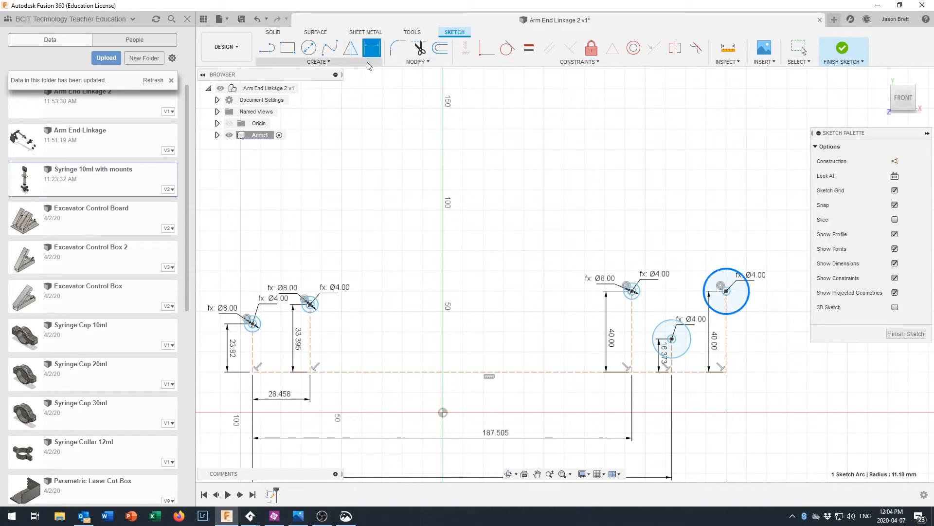
{"action": "left_click", "coordinate": [691, 262]}
{"action": "left_click", "coordinate": [603, 280]}
{"action": "key", "text": "Return"}
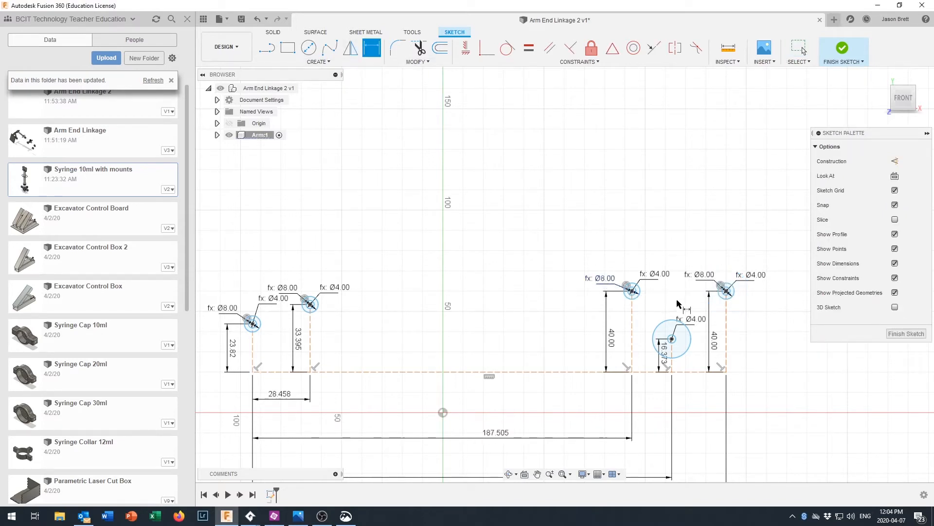
Dimension the short upright's outer circle, linking its diameter to the outer diameter on the first 40 mm upright
{"action": "left_click", "coordinate": [671, 323]}
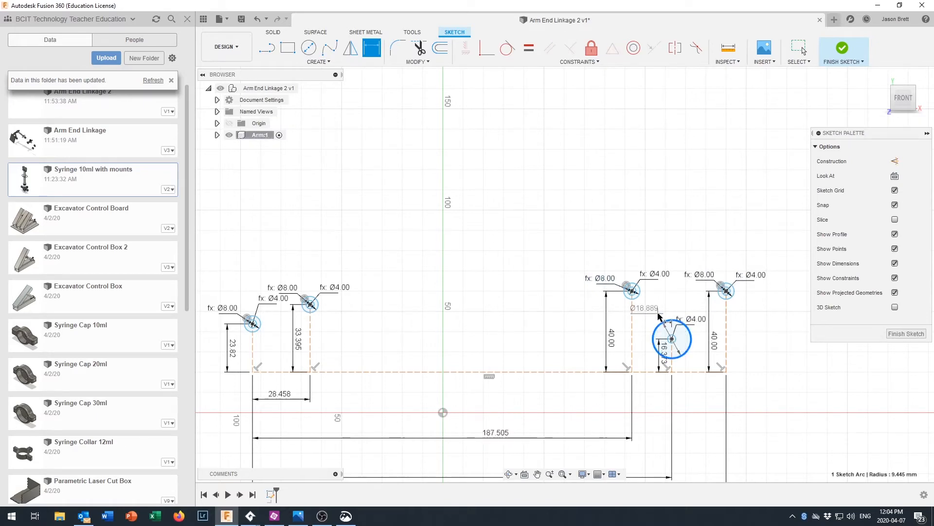
{"action": "left_click", "coordinate": [665, 314]}
{"action": "left_click", "coordinate": [604, 279]}
{"action": "key", "text": "Return"}
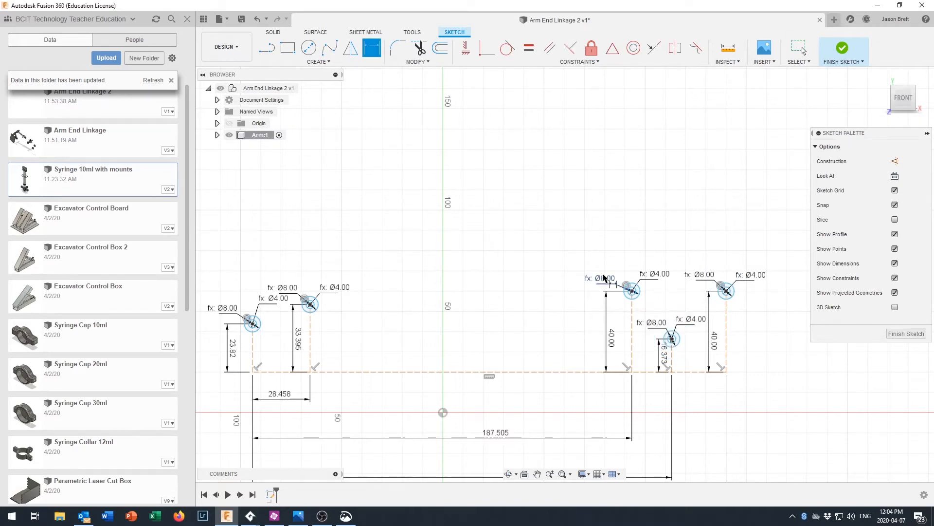
{"action": "scroll", "coordinate": [635, 355], "scroll_direction": "up", "scroll_amount": 2}
{"action": "scroll", "coordinate": [634, 354], "scroll_direction": "down", "scroll_amount": 2}
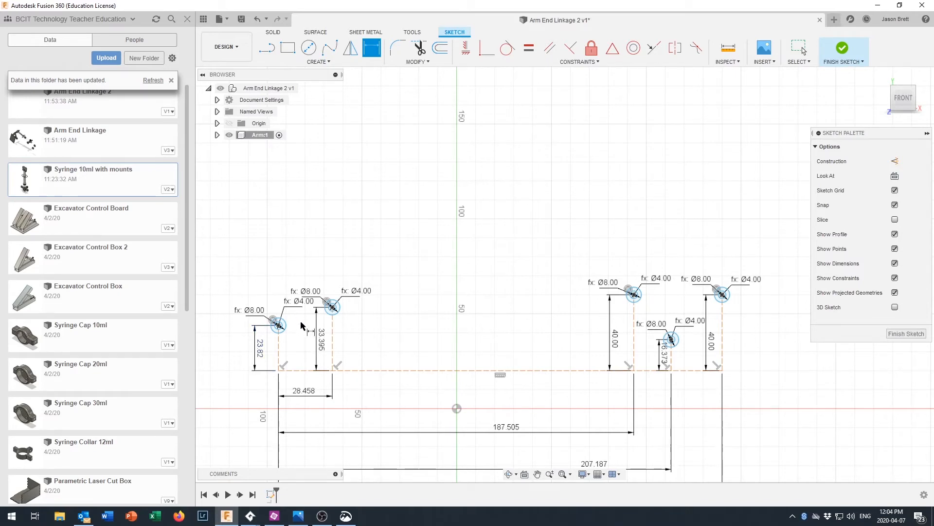
{"action": "key", "text": "Escape"}
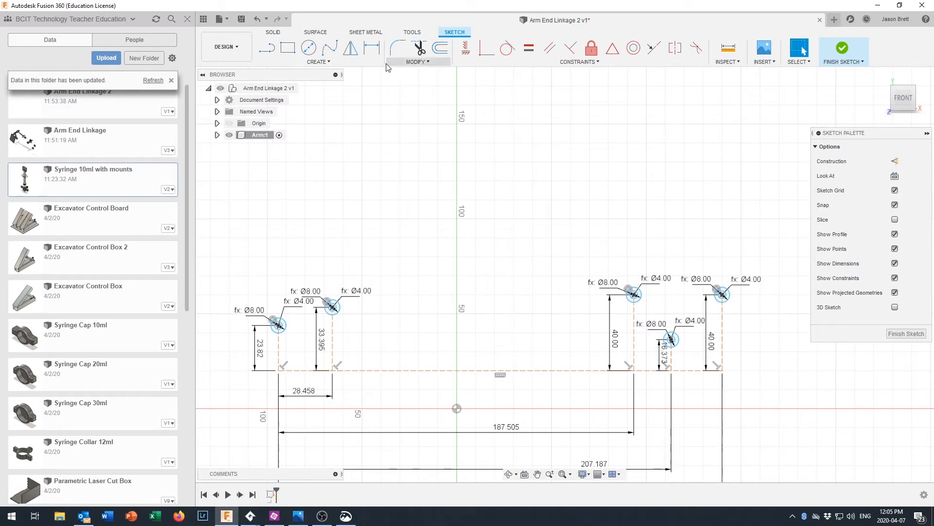
Add a user parameter x1 of 20 mm with the comment "horizontal distance from end hole to first hole"
{"action": "left_click", "coordinate": [335, 62]}
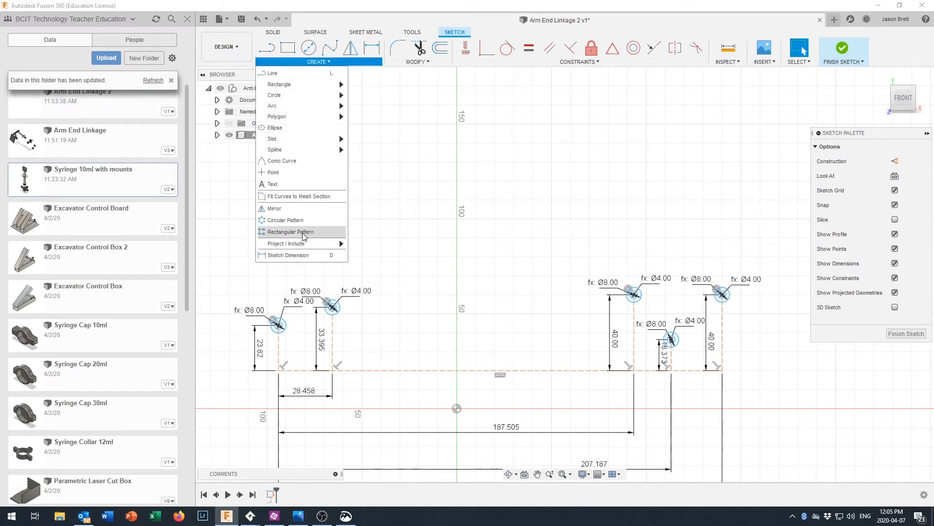
{"action": "mouse_move", "coordinate": [297, 247]}
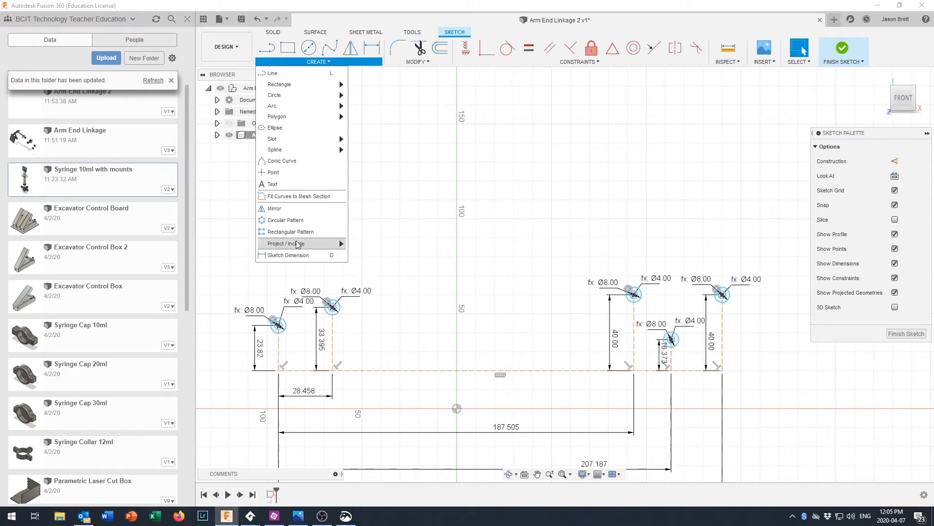
{"action": "left_click", "coordinate": [414, 62]}
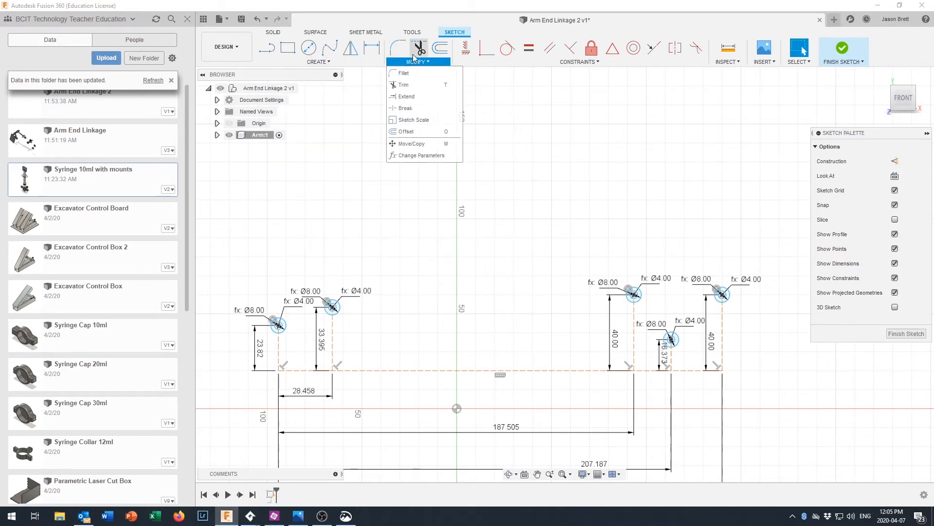
{"action": "left_click", "coordinate": [416, 155]}
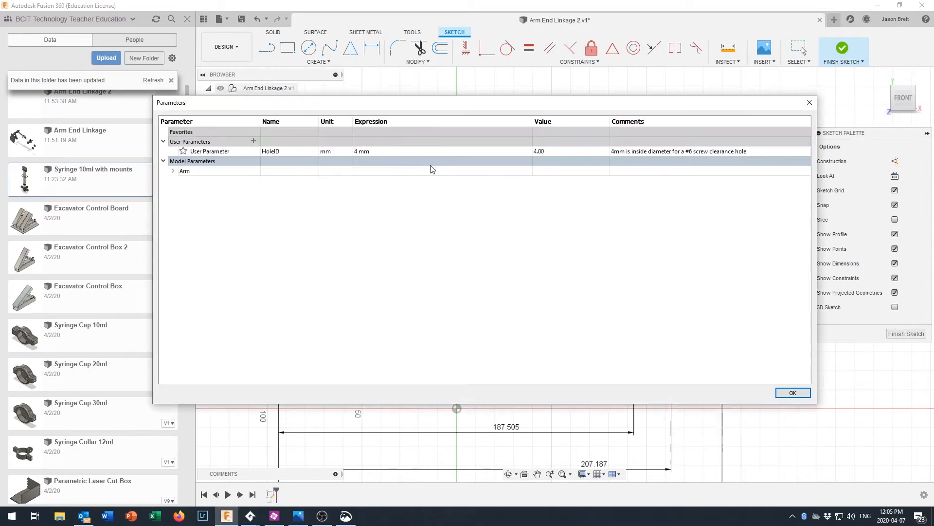
{"action": "left_click", "coordinate": [254, 142]}
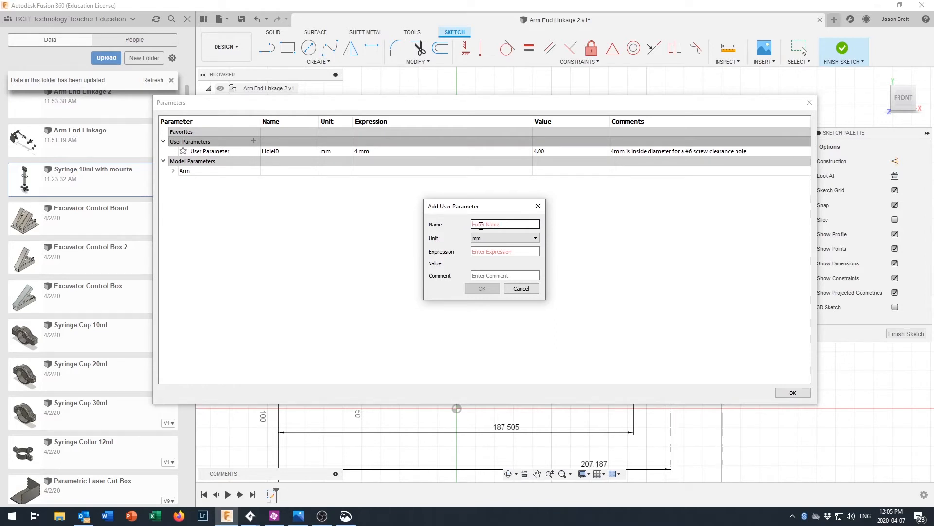
{"action": "left_click", "coordinate": [495, 252]}
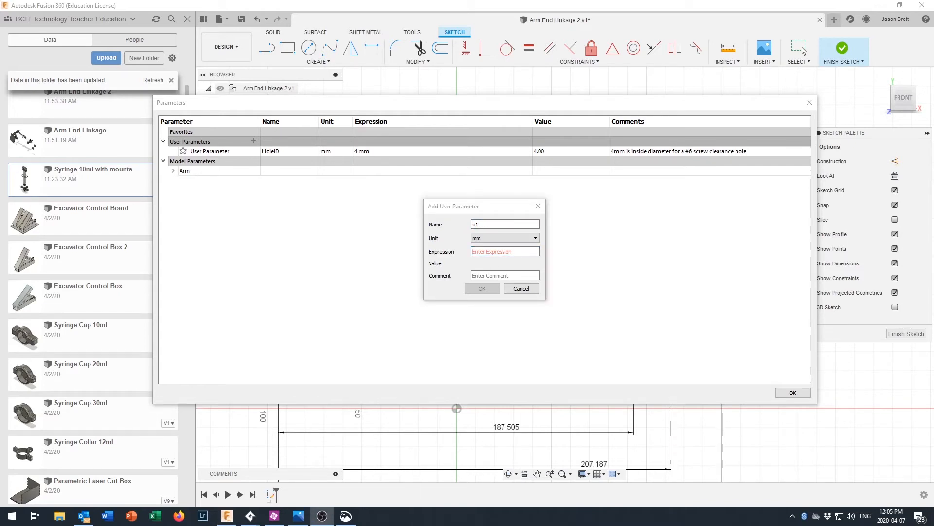
{"action": "left_click", "coordinate": [491, 252]}
{"action": "type", "text": "20"}
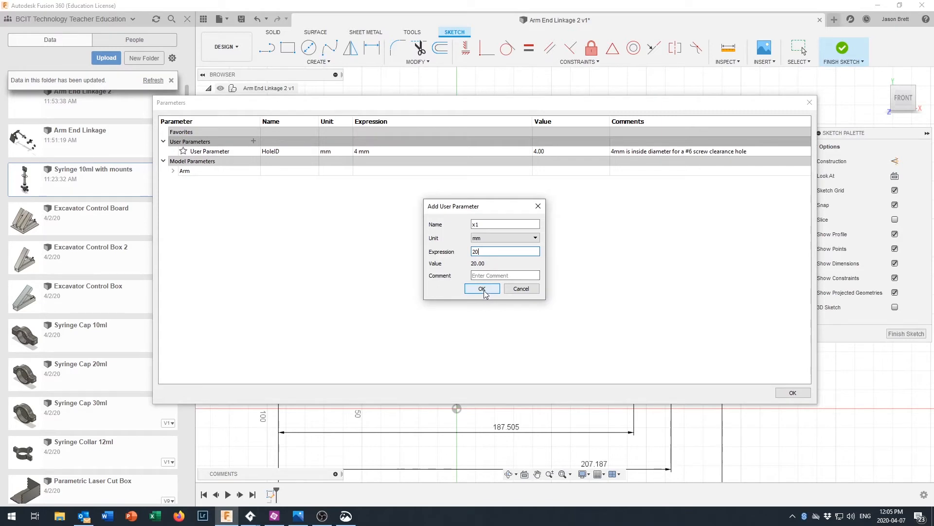
{"action": "left_click", "coordinate": [504, 277]}
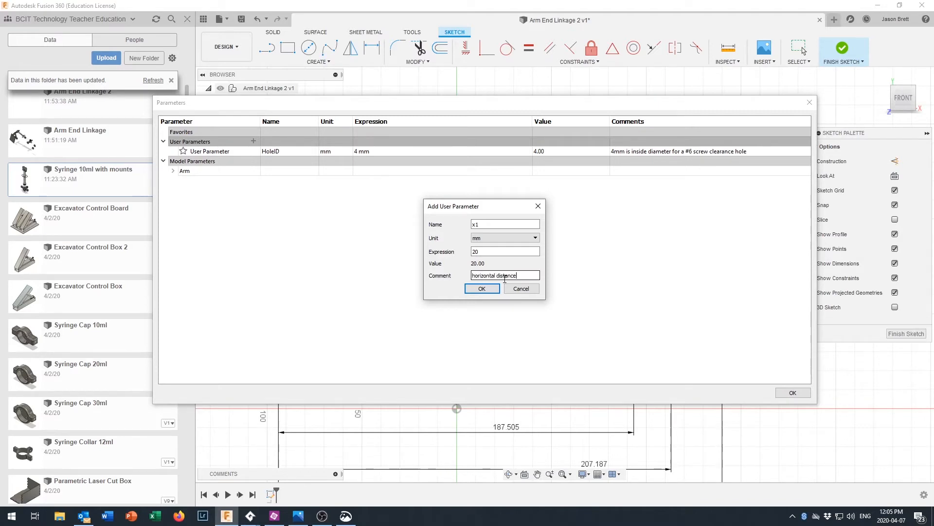
{"action": "type", "text": "end hole to first hole"}
{"action": "key", "text": "Return"}
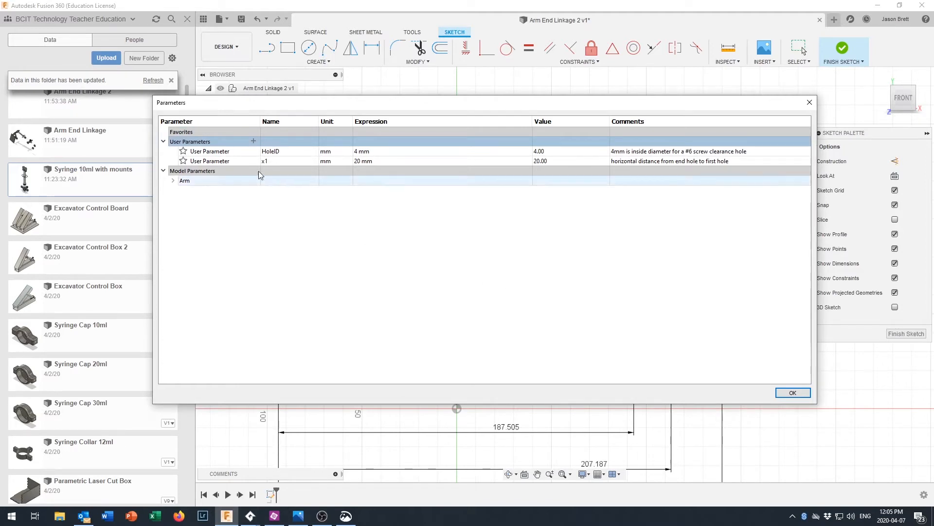
Add a user parameter x2 with the expression 150 mm and no comment
{"action": "mouse_move", "coordinate": [254, 155]}
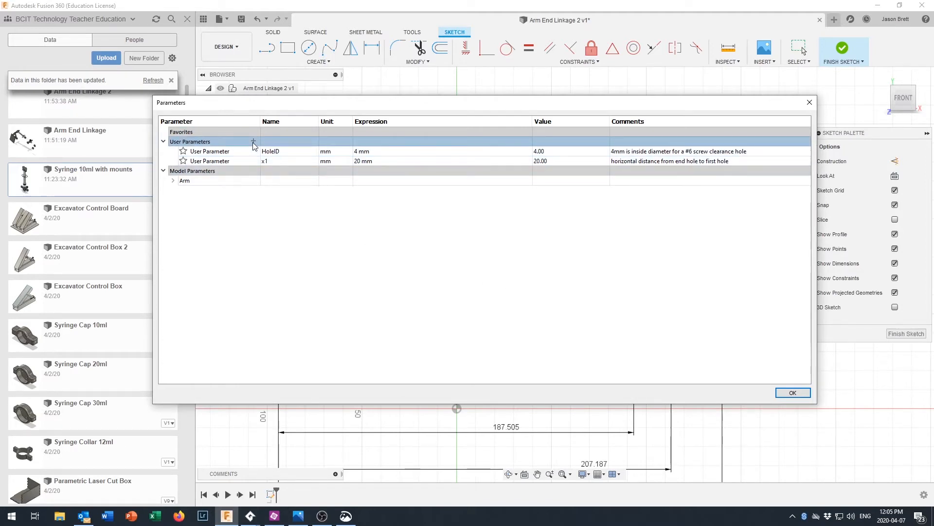
{"action": "left_click", "coordinate": [253, 141]}
{"action": "type", "text": "x"}
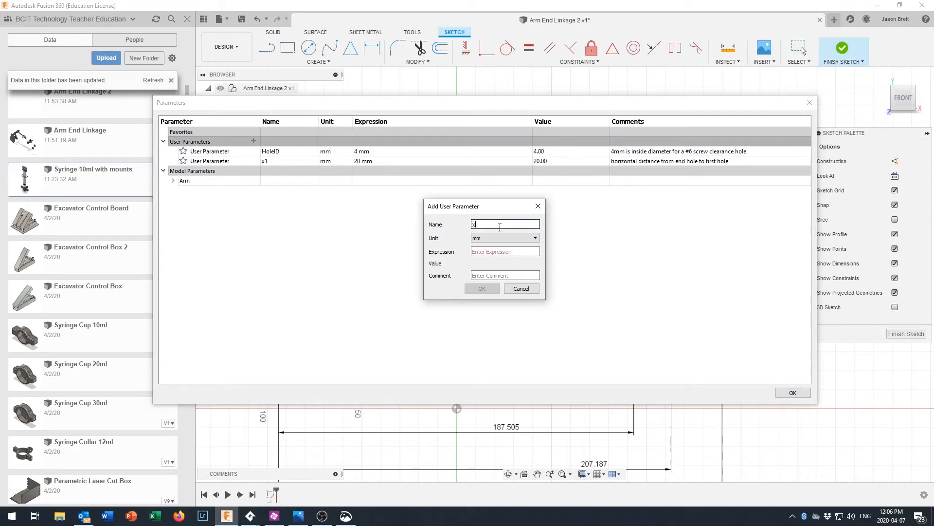
{"action": "key", "text": "Tab"}
{"action": "key", "text": "Tab"}
{"action": "type", "text": "150"}
{"action": "key", "text": "Return"}
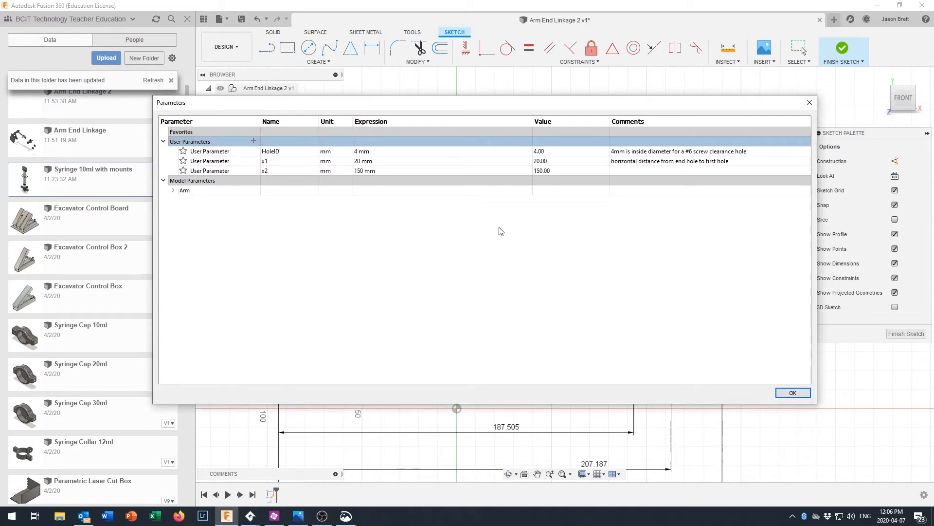
Add a user parameter x3 with the expression 210 mm and no comment
{"action": "left_click", "coordinate": [254, 142]}
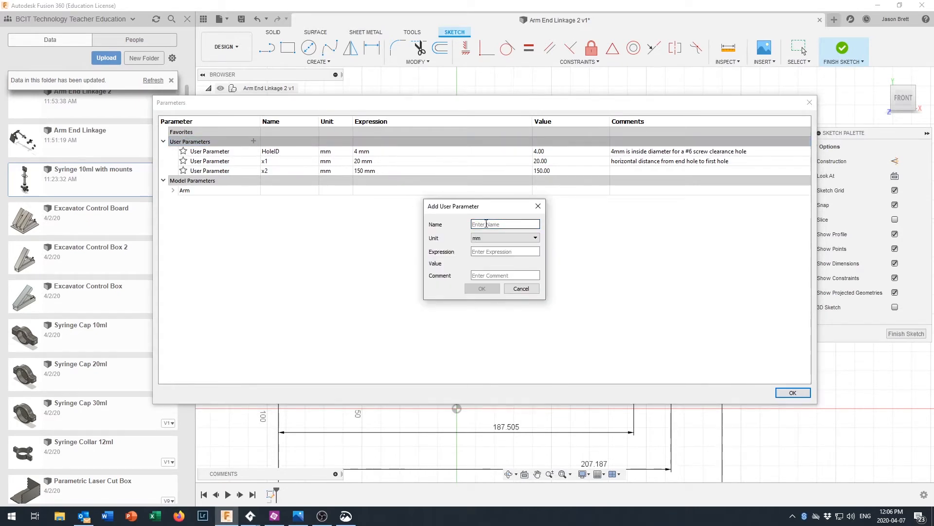
{"action": "type", "text": "x"}
{"action": "key", "text": "Tab"}
{"action": "key", "text": "Tab"}
{"action": "type", "text": "210"}
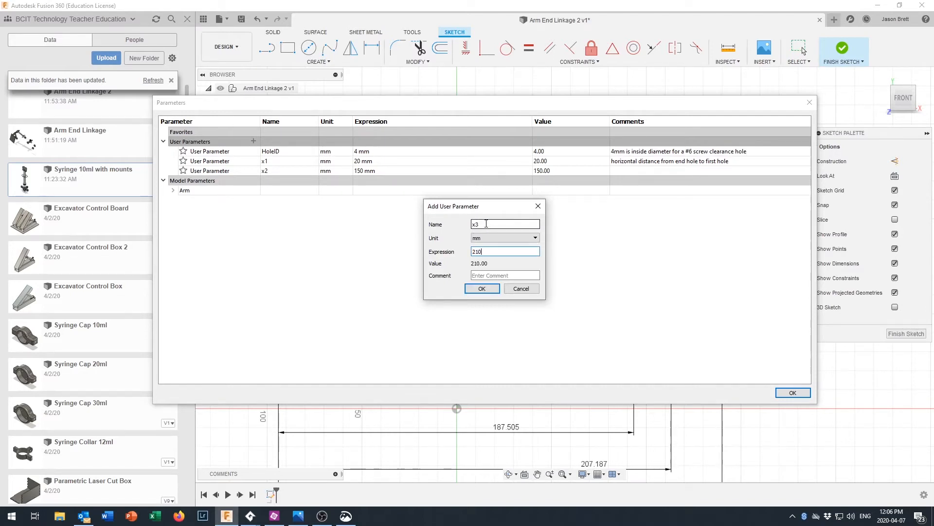
{"action": "key", "text": "Return"}
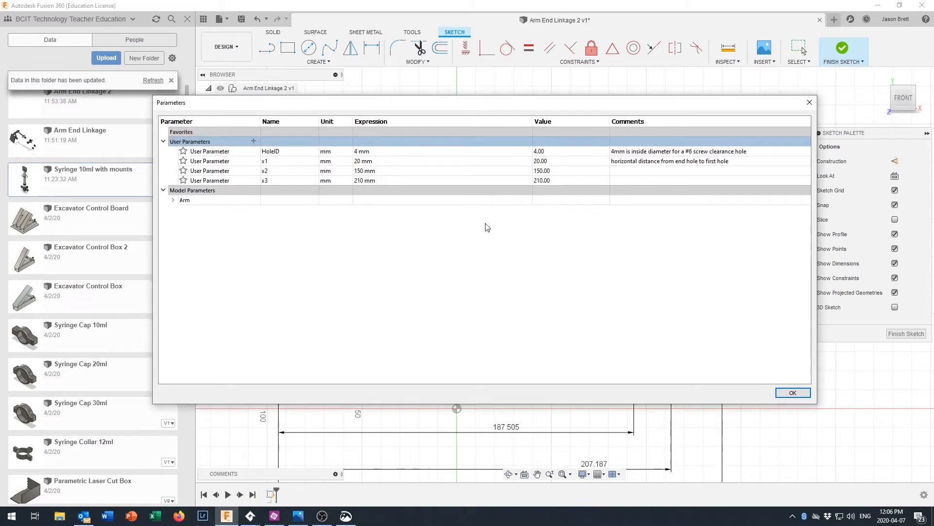
Add a user parameter x4 of 230 mm without a comment and close the parameter list
{"action": "left_click", "coordinate": [254, 141]}
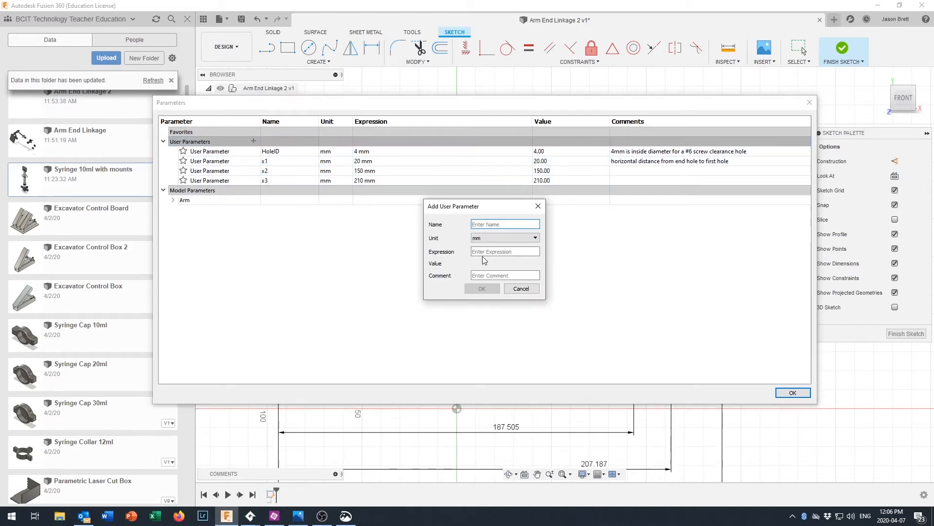
{"action": "type", "text": "x4"}
{"action": "key", "text": "Tab"}
{"action": "key", "text": "Tab"}
{"action": "type", "text": "230"}
{"action": "key", "text": "Return"}
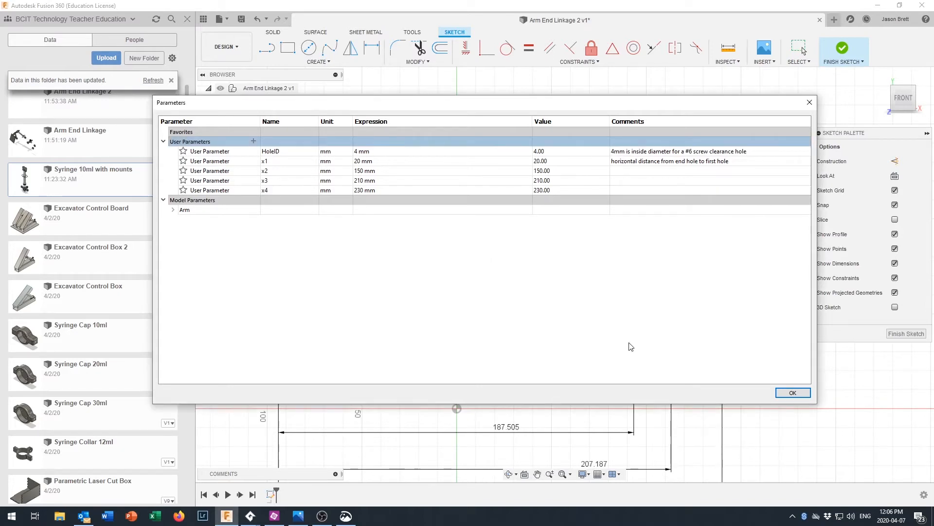
{"action": "left_click", "coordinate": [791, 394]}
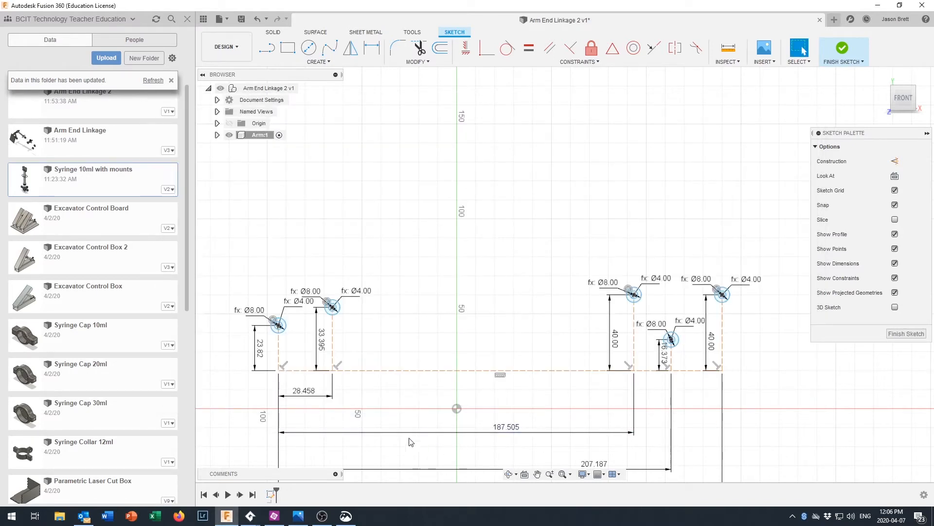
Set the horizontal distance between the two leftmost uprights to the user parameter x1
{"action": "double_click", "coordinate": [310, 394]}
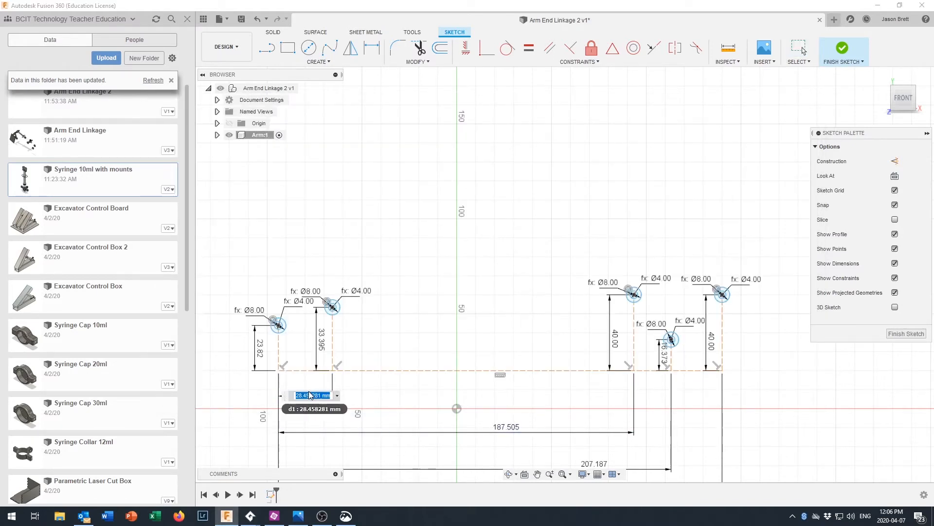
{"action": "type", "text": "x"}
{"action": "left_click", "coordinate": [328, 414]}
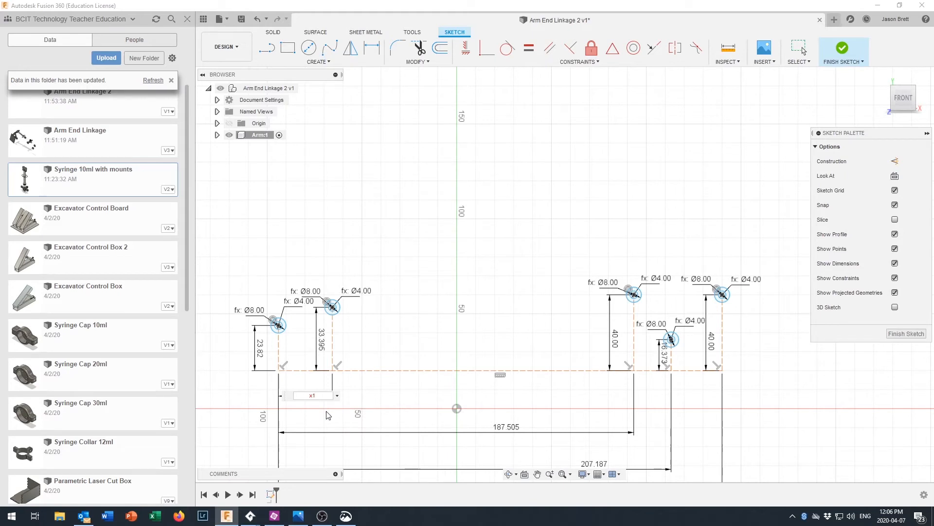
{"action": "key", "text": "Return"}
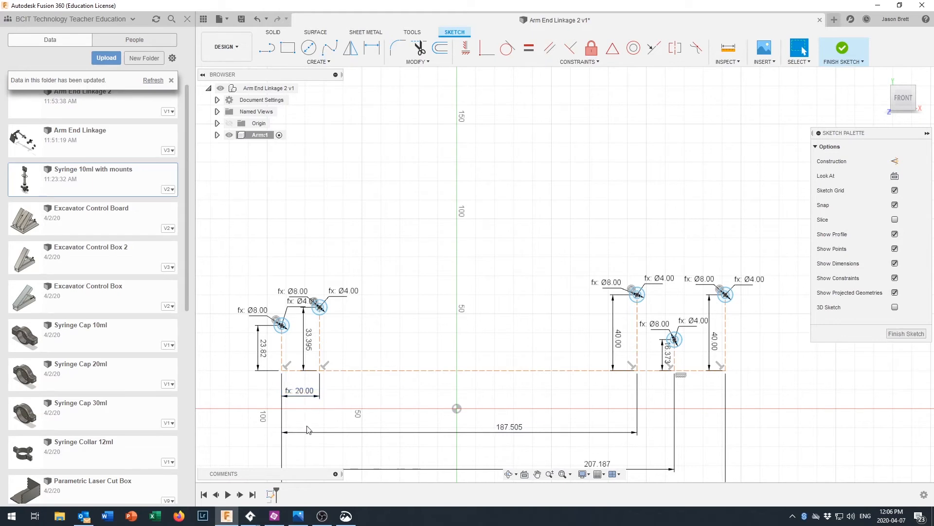
Set the horizontal distance from the left end upright to the first 40 mm upright to the user parameter x2
{"action": "double_click", "coordinate": [504, 429]}
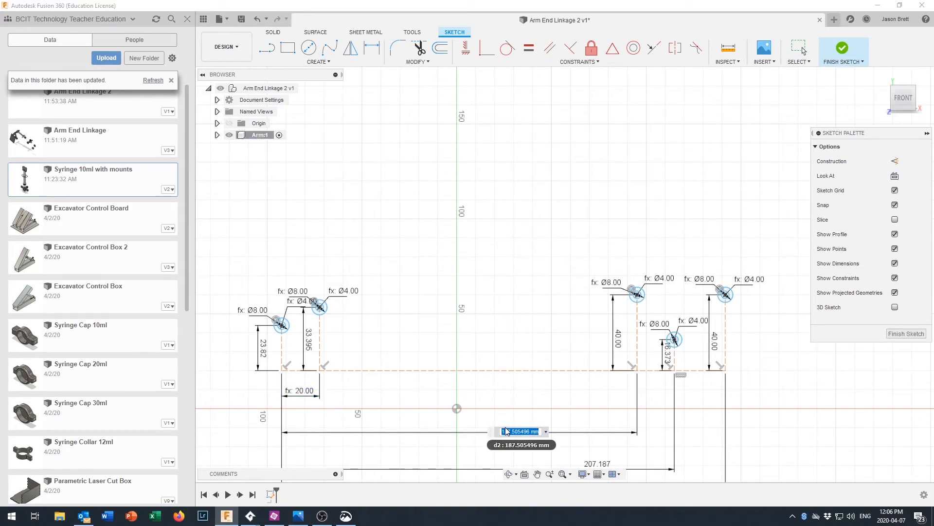
{"action": "type", "text": "x2"}
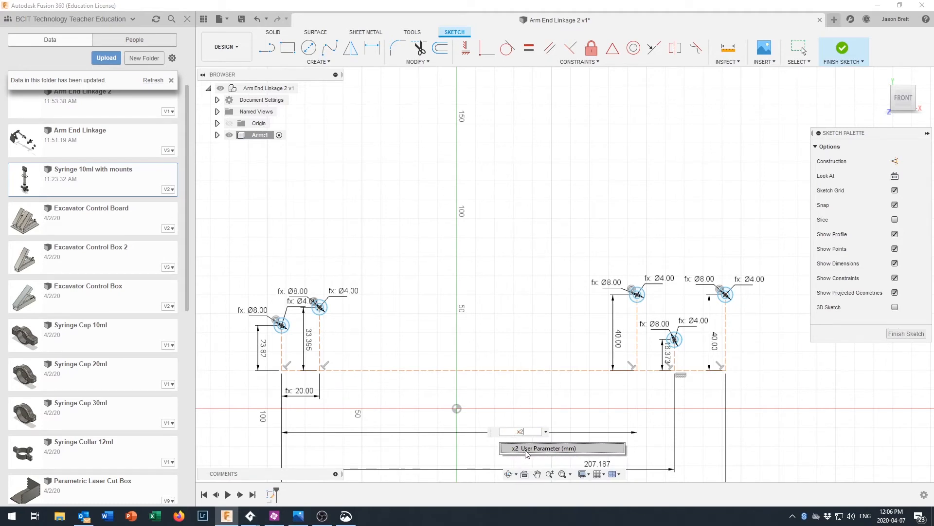
{"action": "left_click", "coordinate": [535, 448]}
{"action": "key", "text": "Return"}
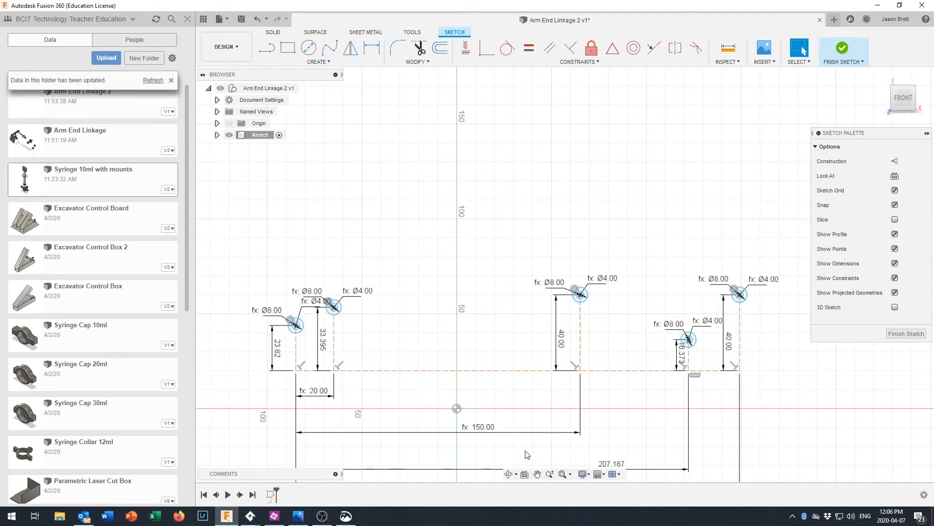
Set the horizontal distance from the left end upright to the short upright to the user parameter x3
{"action": "scroll", "coordinate": [527, 451], "scroll_direction": "down", "scroll_amount": 3}
{"action": "mouse_move", "coordinate": [528, 449]}
{"action": "middle_mouse_down"}
{"action": "mouse_move", "coordinate": [512, 308]}
{"action": "mouse_move", "coordinate": [513, 329]}
{"action": "middle_mouse_up"}
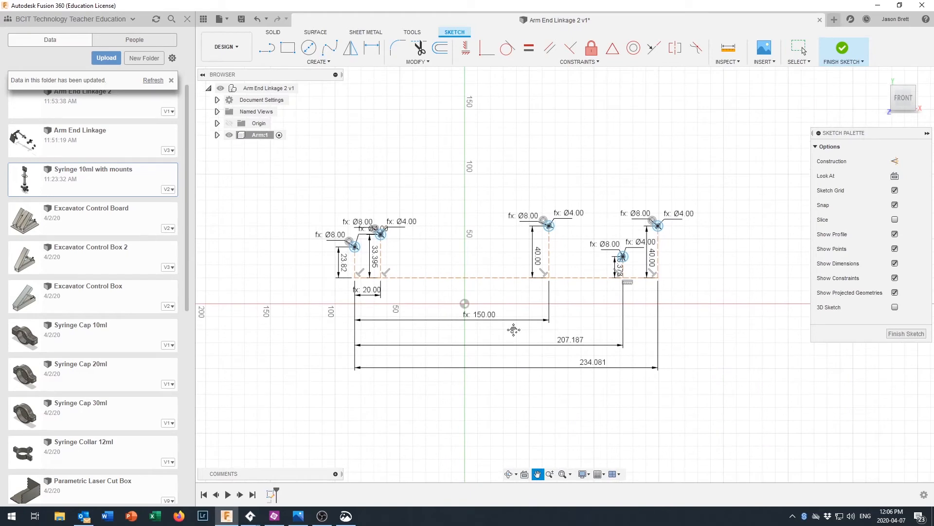
{"action": "scroll", "coordinate": [514, 329], "scroll_direction": "up", "scroll_amount": 3}
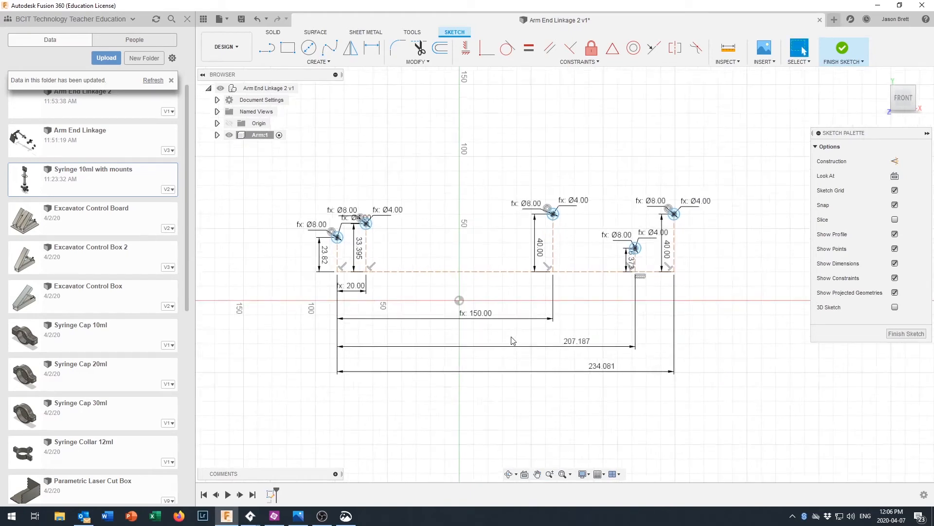
{"action": "double_click", "coordinate": [586, 344]}
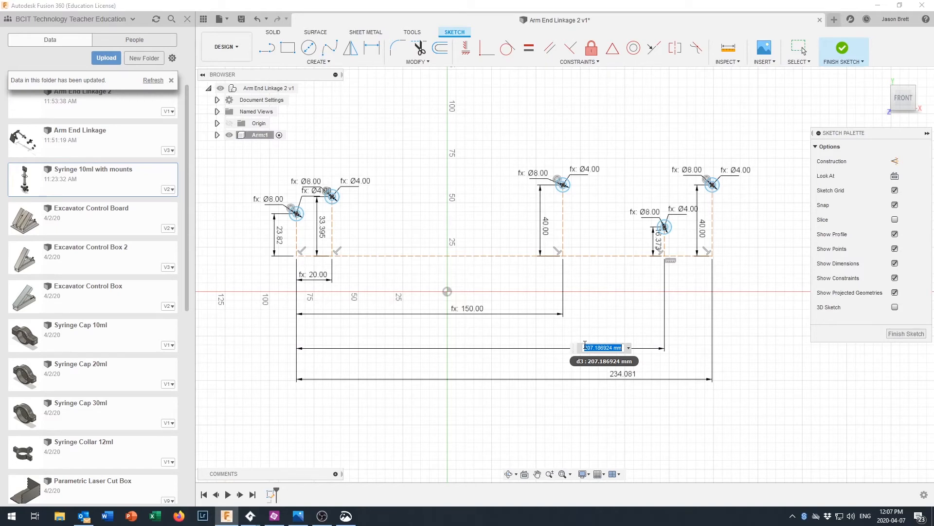
{"action": "type", "text": "x3"}
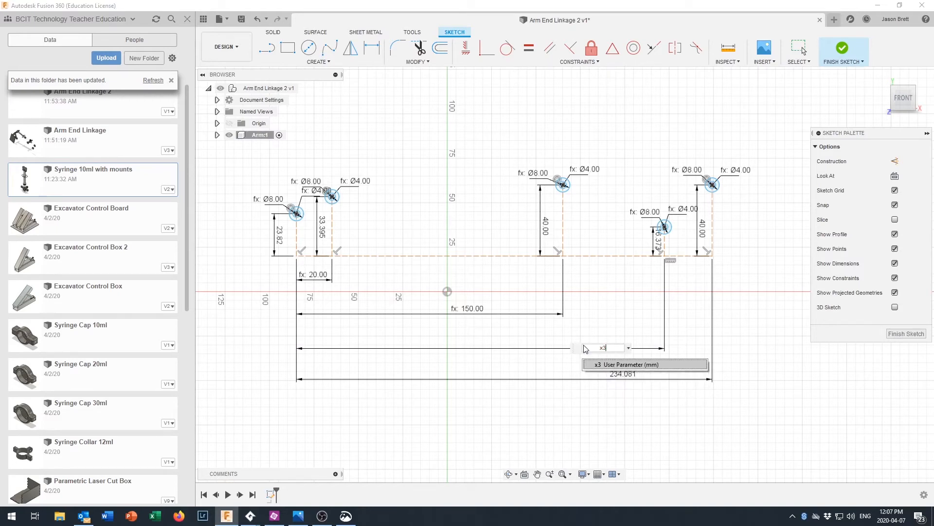
{"action": "key", "text": "Return"}
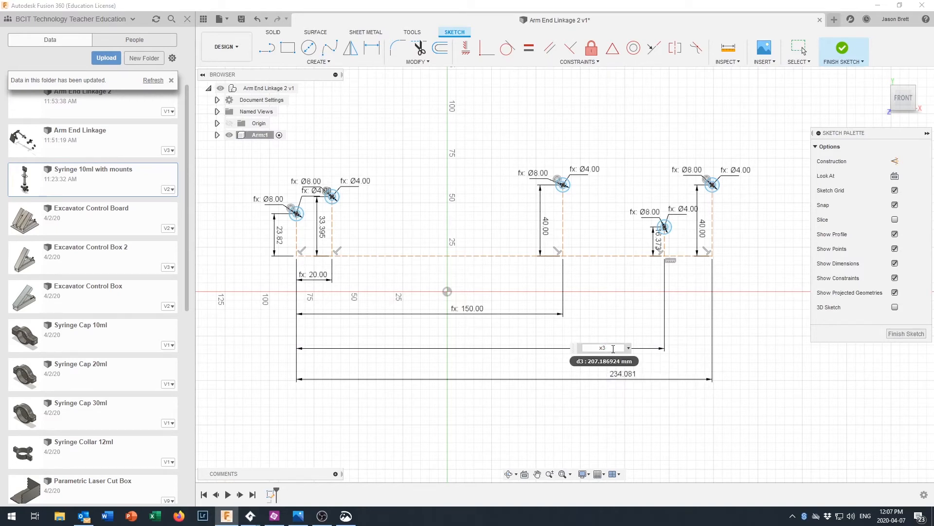
{"action": "left_click_drag", "start_coordinate": [607, 349], "coordinate": [587, 349]}
{"action": "type", "text": "x"}
{"action": "left_click", "coordinate": [619, 384]}
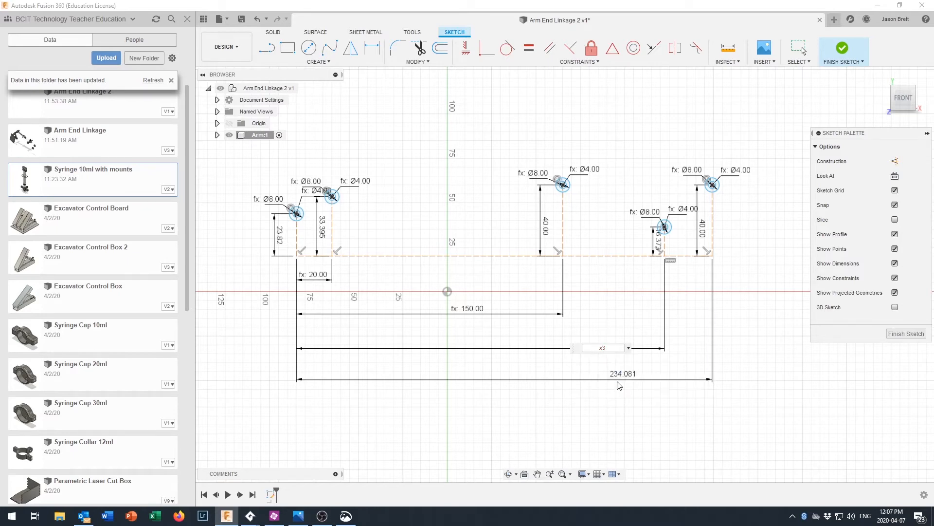
{"action": "key", "text": "Return"}
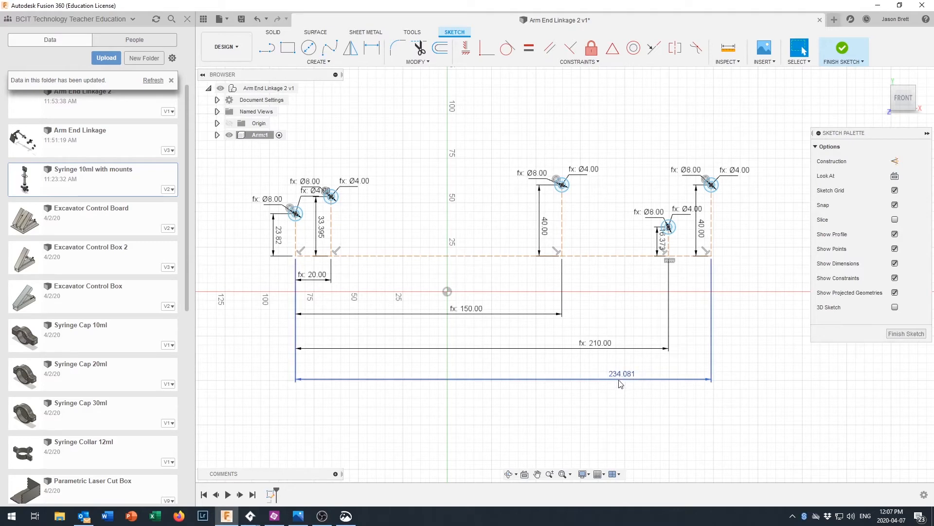
Set the overall horizontal distance from the left end upright to the right end upright to the user parameter x4
{"action": "left_click", "coordinate": [626, 377]}
{"action": "double_click", "coordinate": [626, 378]}
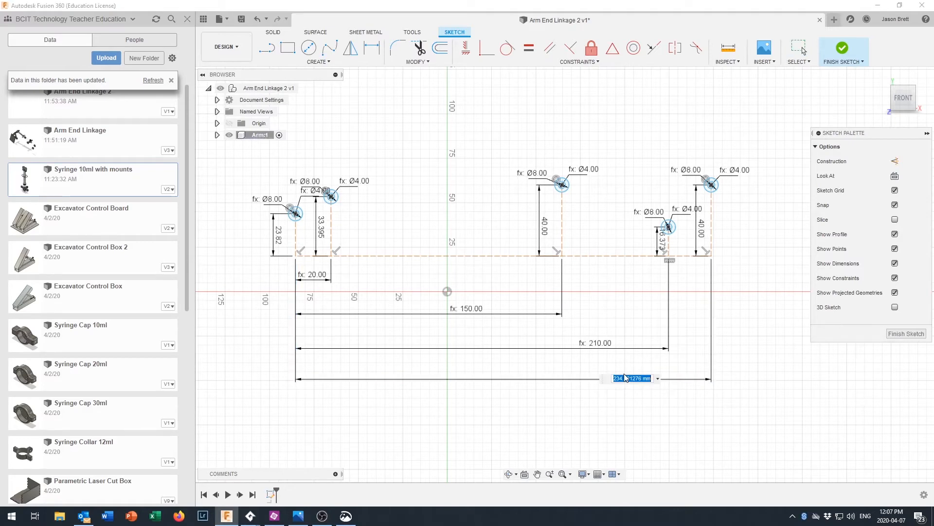
{"action": "type", "text": "x"}
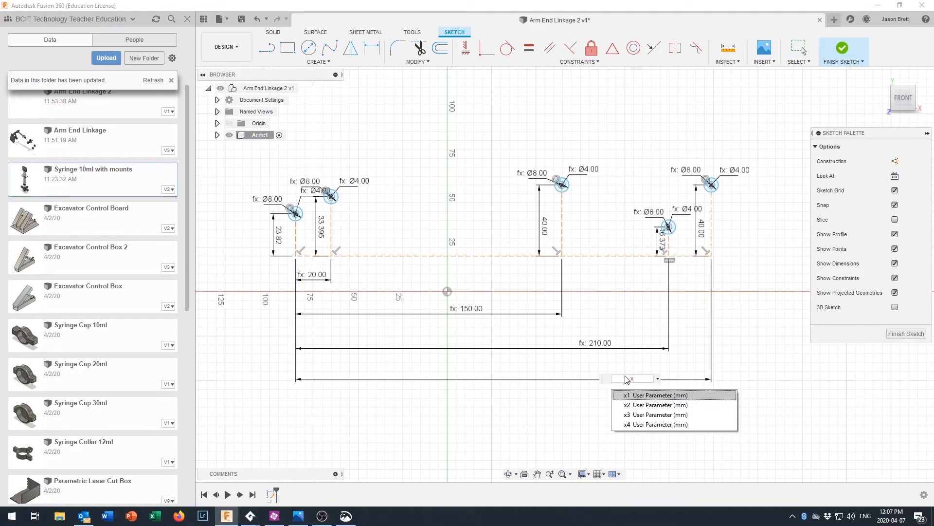
{"action": "left_click", "coordinate": [646, 425]}
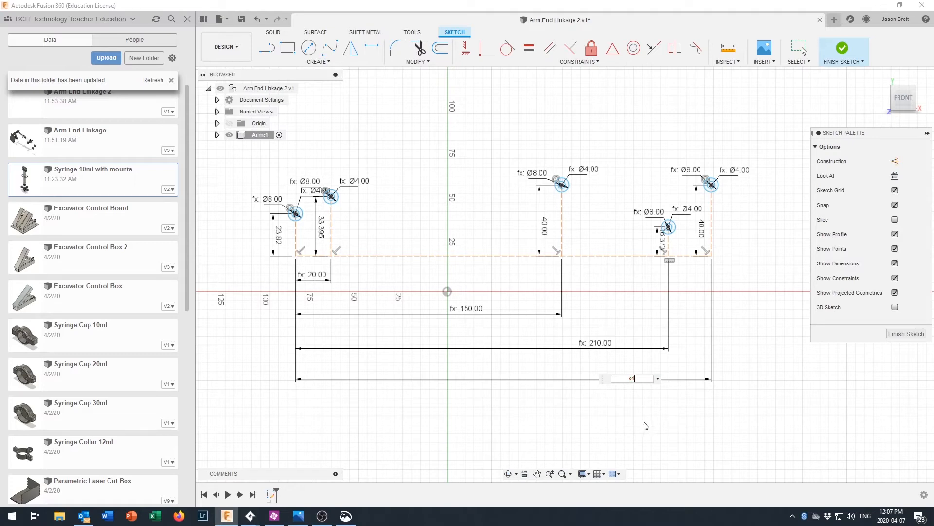
{"action": "key", "text": "Return"}
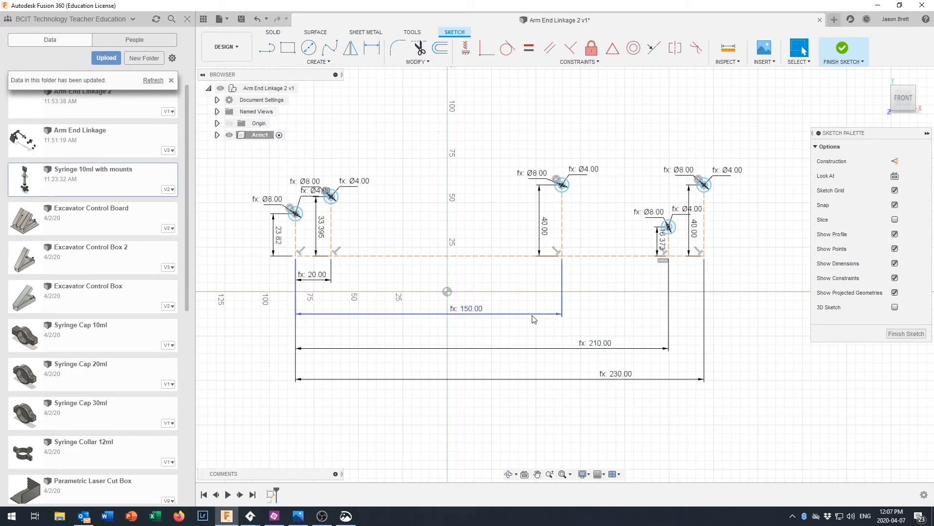
Add a user parameter y0 of 20 mm with the comment "height of first hole from baseline"
{"action": "scroll", "coordinate": [533, 319], "scroll_direction": "up", "scroll_amount": 2}
{"action": "scroll", "coordinate": [523, 319], "scroll_direction": "down", "scroll_amount": 1}
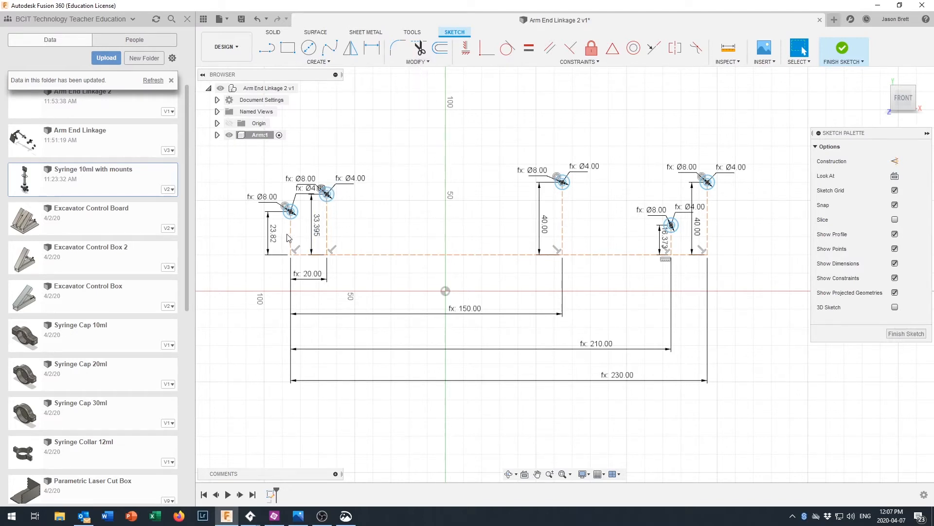
{"action": "left_click", "coordinate": [418, 62]}
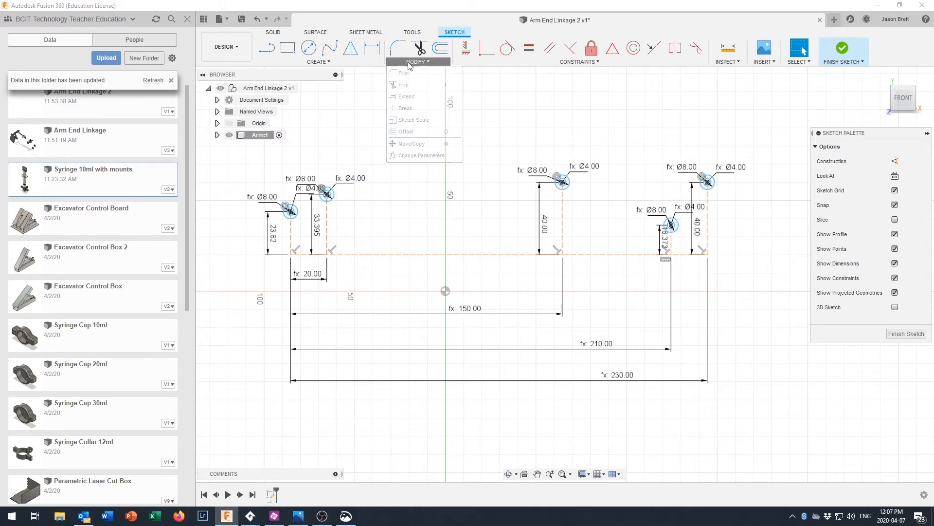
{"action": "left_click", "coordinate": [415, 156]}
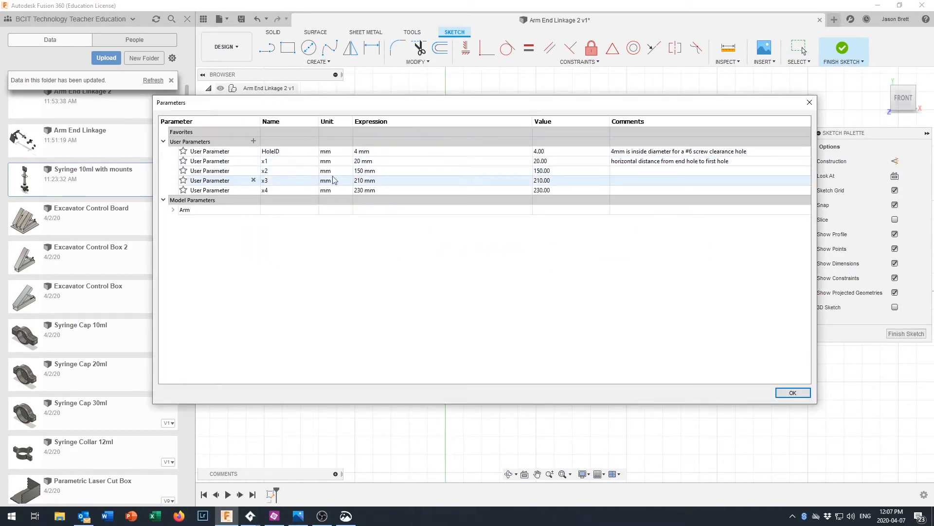
{"action": "left_click", "coordinate": [253, 141]}
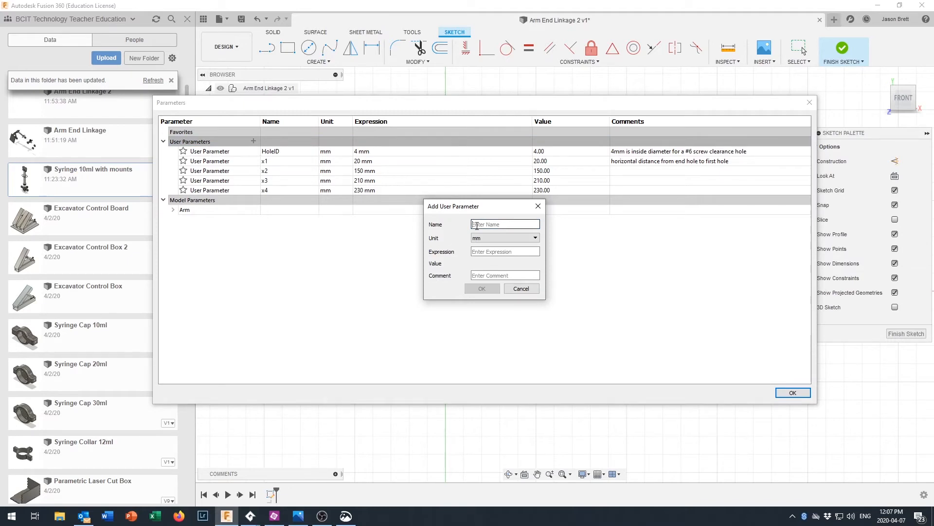
{"action": "type", "text": "y0"}
{"action": "left_click", "coordinate": [487, 254]}
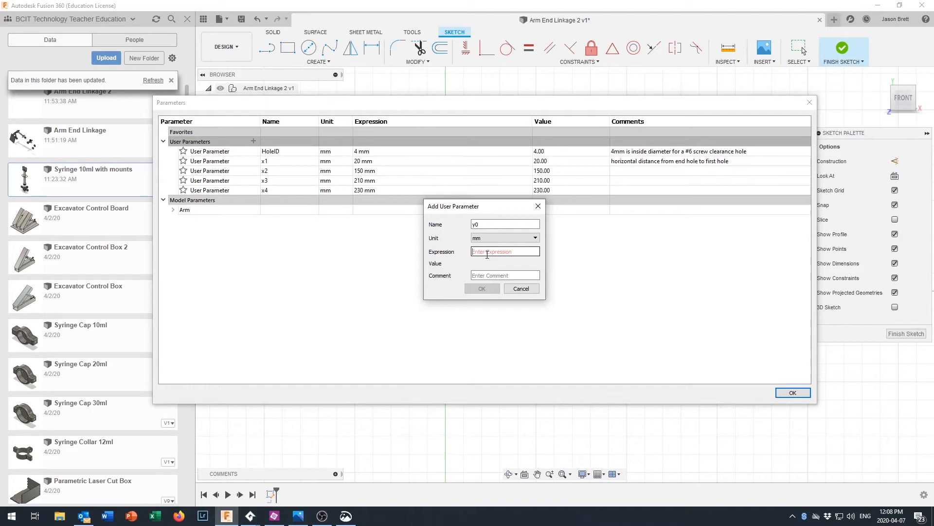
{"action": "type", "text": "20"}
{"action": "left_click", "coordinate": [486, 275]}
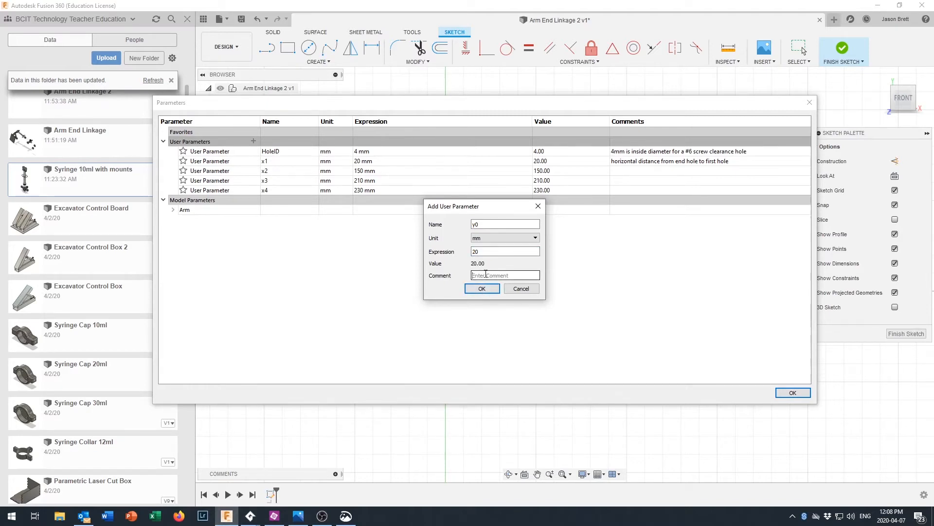
{"action": "type", "text": "height"}
{"action": "type", "text": " of "}
{"action": "type", "text": "firs"}
{"action": "type", "text": "t hole from baseline"}
{"action": "key", "text": "Return"}
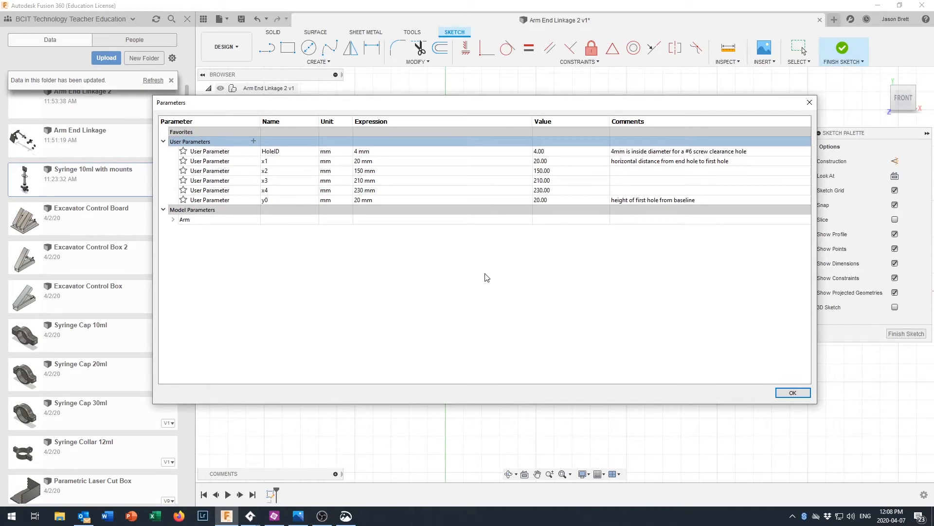
Add a user parameter y1 with the expression 20 mm and no comment
{"action": "left_click", "coordinate": [253, 141]}
{"action": "type", "text": "y1"}
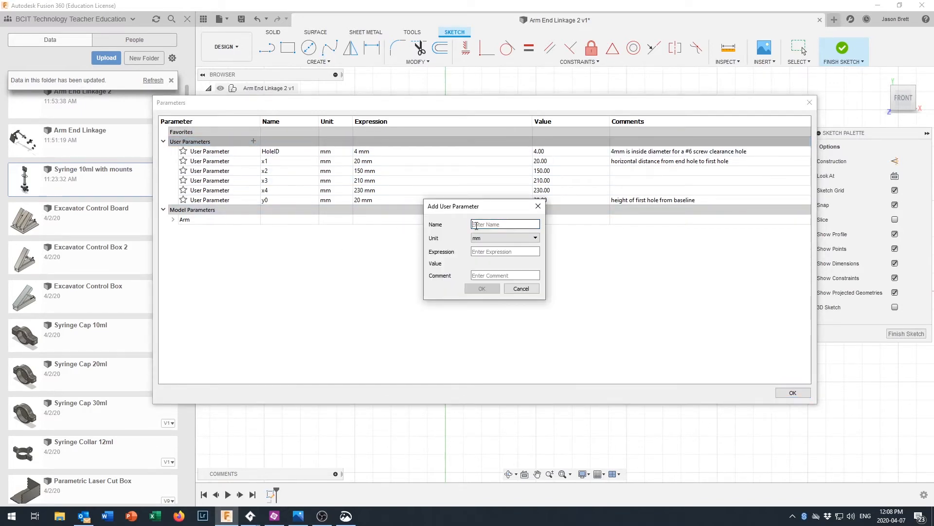
{"action": "left_click", "coordinate": [485, 252]}
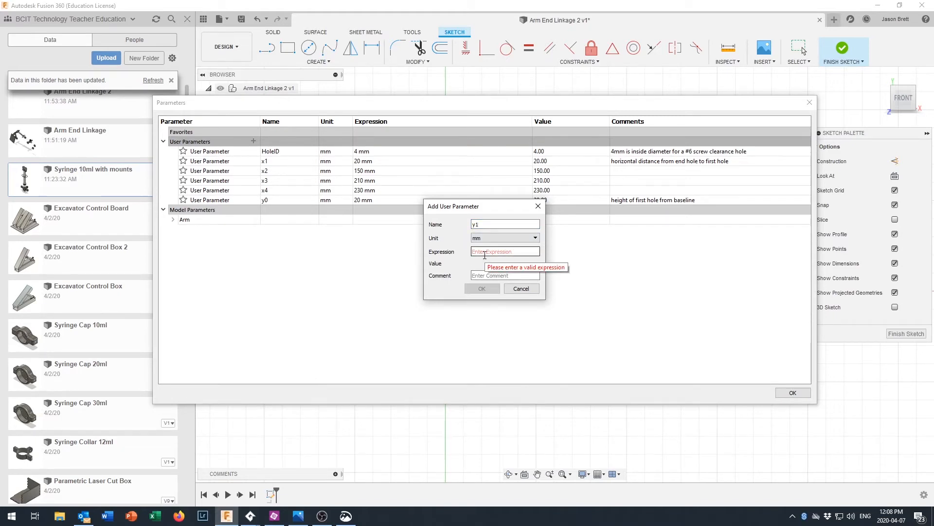
{"action": "type", "text": "20"}
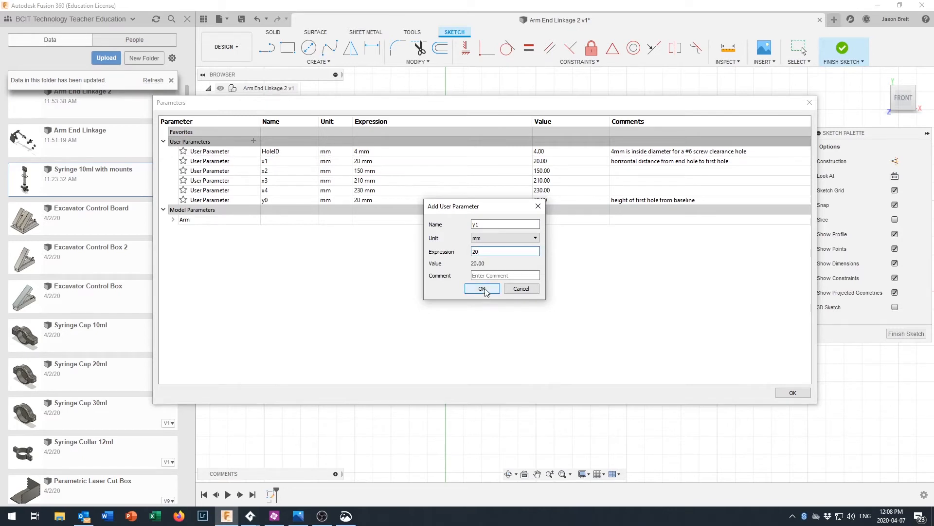
{"action": "left_click", "coordinate": [483, 289]}
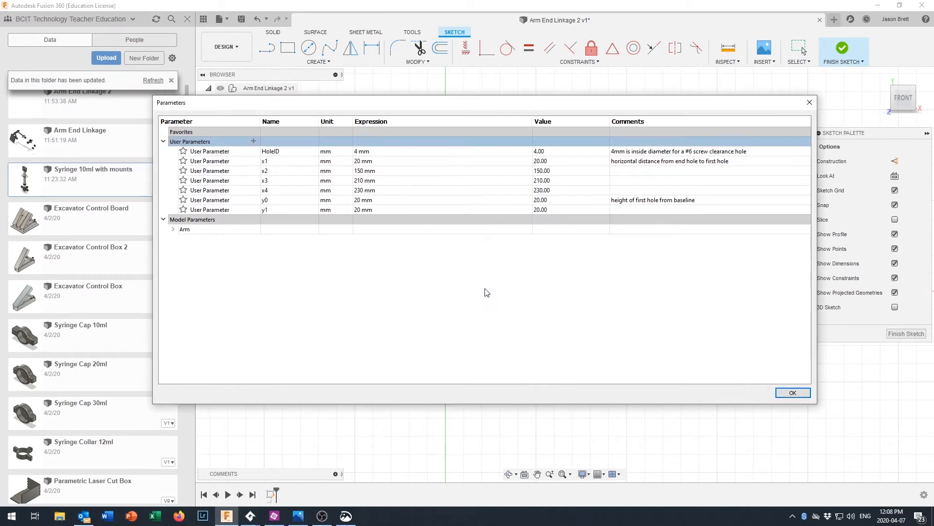
Add a user parameter y2 with the expression 40 mm and no comment
{"action": "left_click", "coordinate": [253, 141]}
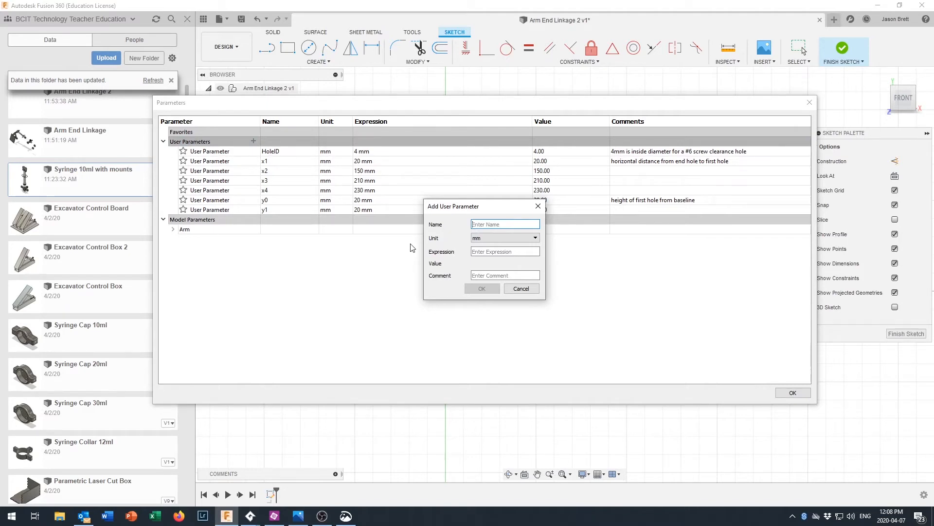
{"action": "type", "text": "y2"}
{"action": "left_click", "coordinate": [486, 251]}
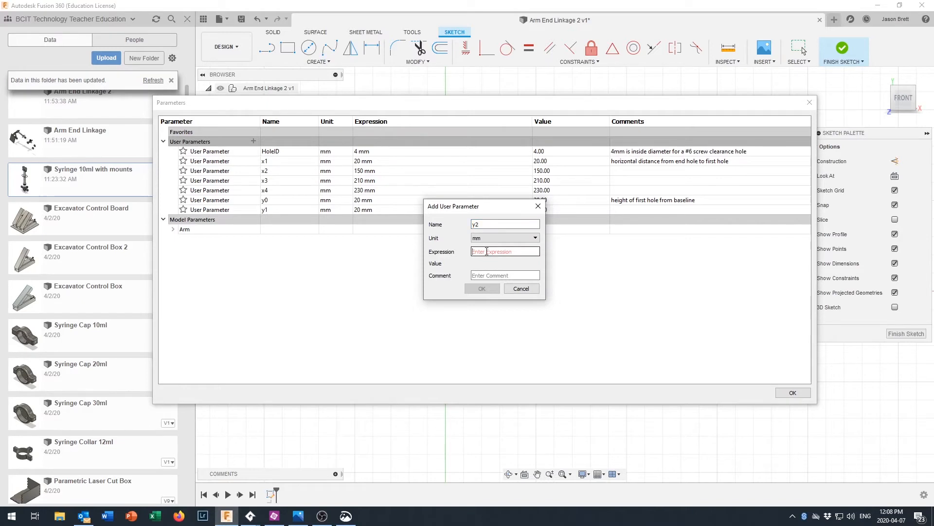
{"action": "type", "text": "40"}
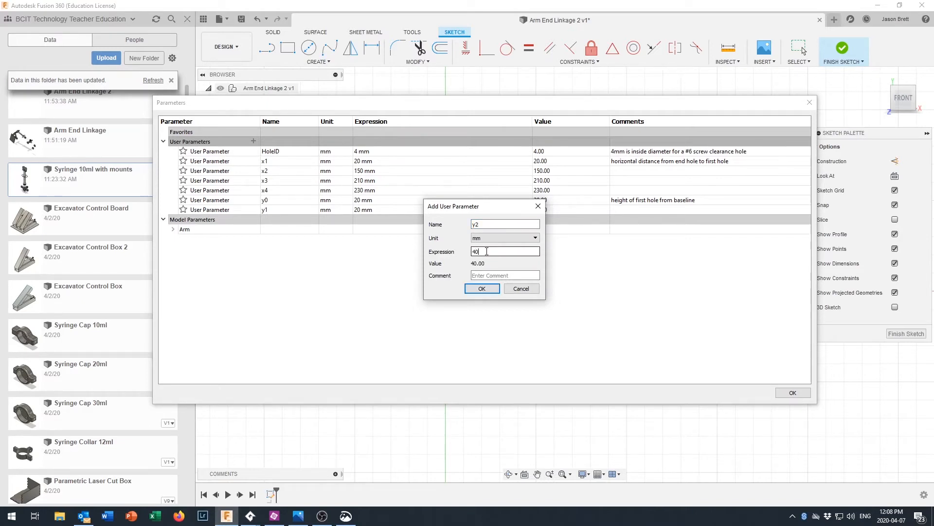
{"action": "left_click", "coordinate": [482, 288]}
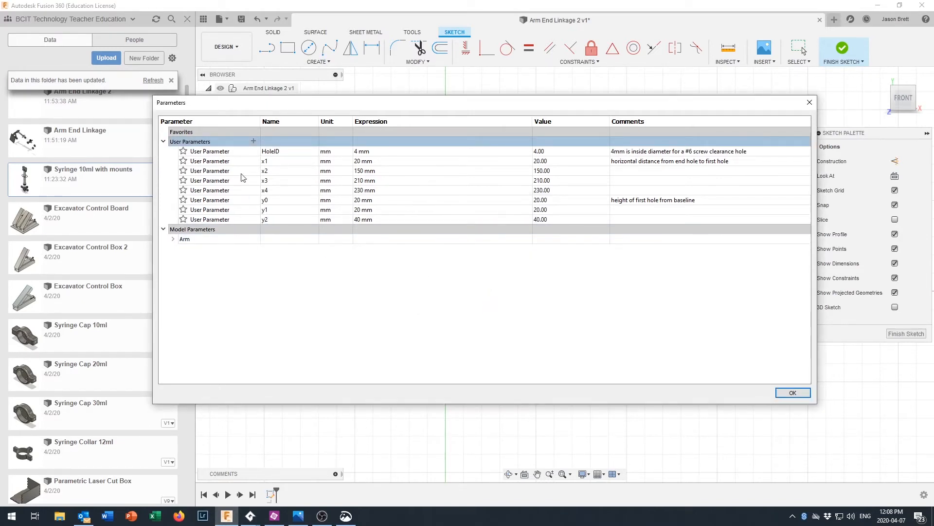
Add a user parameter y3 with the expression 15 mm and no comment
{"action": "left_click", "coordinate": [254, 141]}
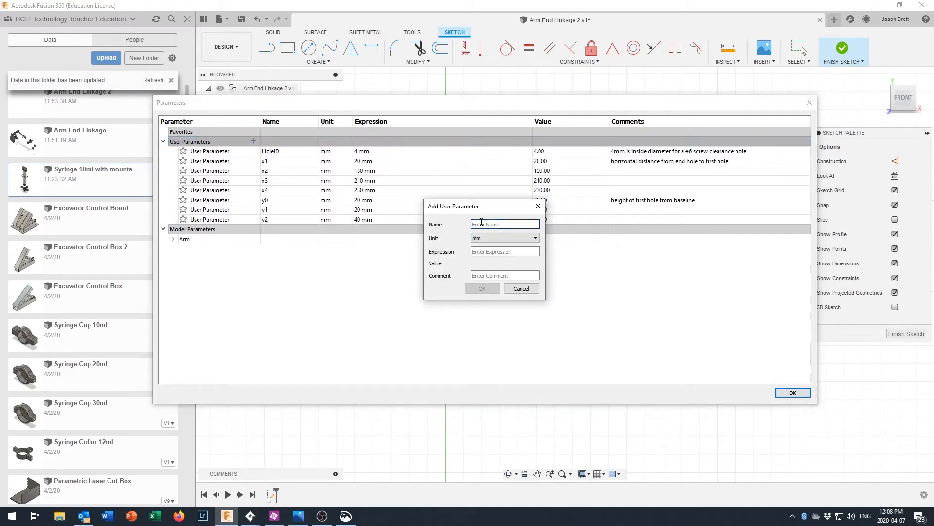
{"action": "type", "text": "y3"}
{"action": "left_click", "coordinate": [479, 251]}
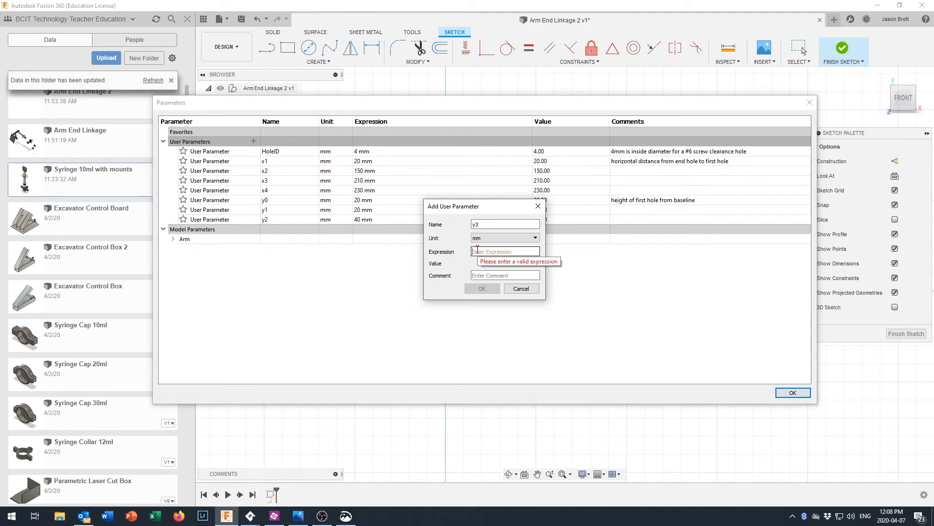
{"action": "type", "text": "15"}
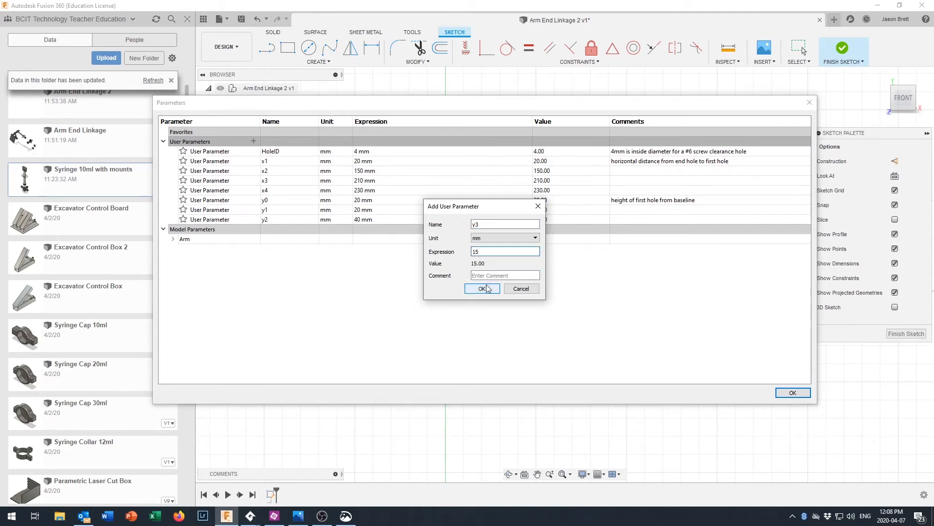
{"action": "left_click", "coordinate": [487, 288]}
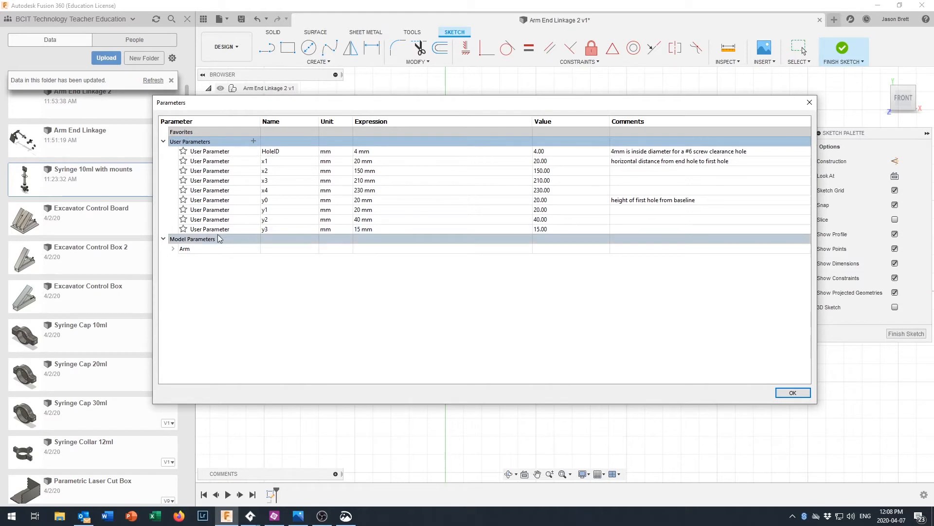
Add a user parameter y4 with the expression 50 mm and close the parameter list
{"action": "left_click", "coordinate": [253, 140]}
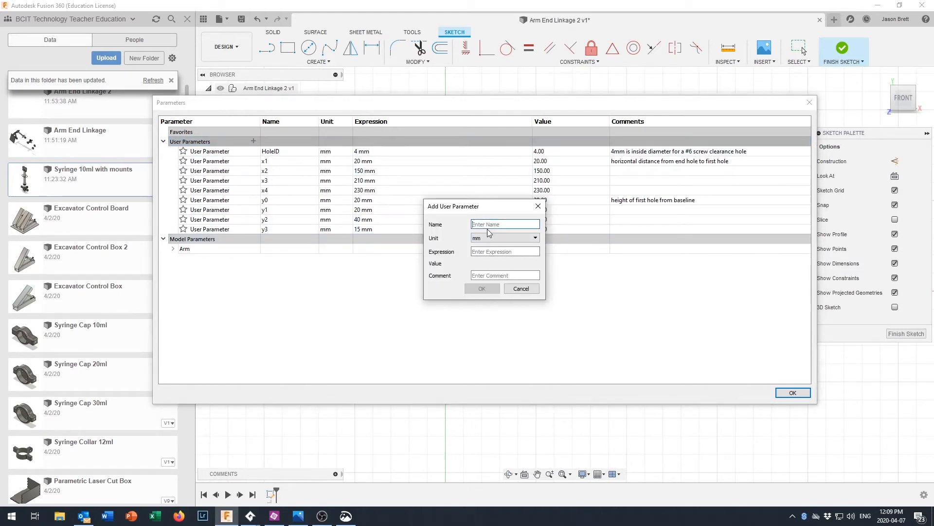
{"action": "type", "text": "y4"}
{"action": "left_click", "coordinate": [485, 252]}
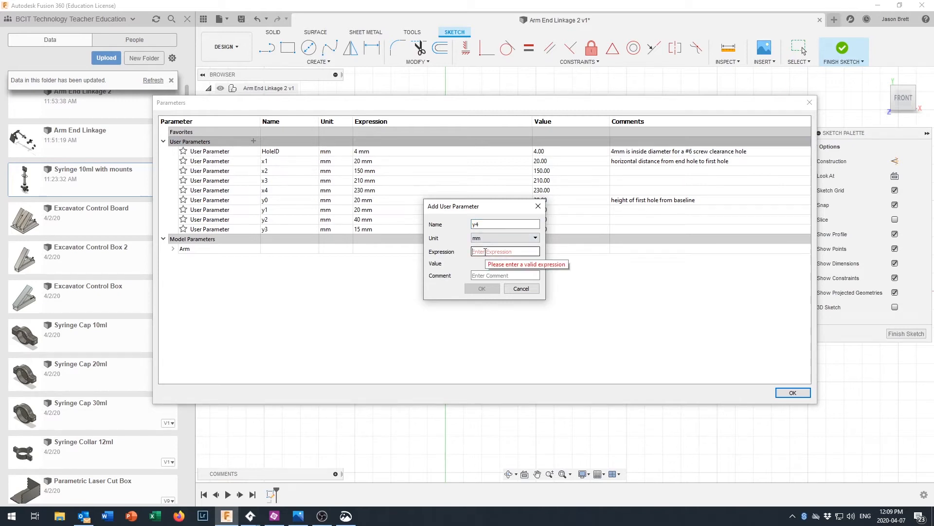
{"action": "type", "text": "50"}
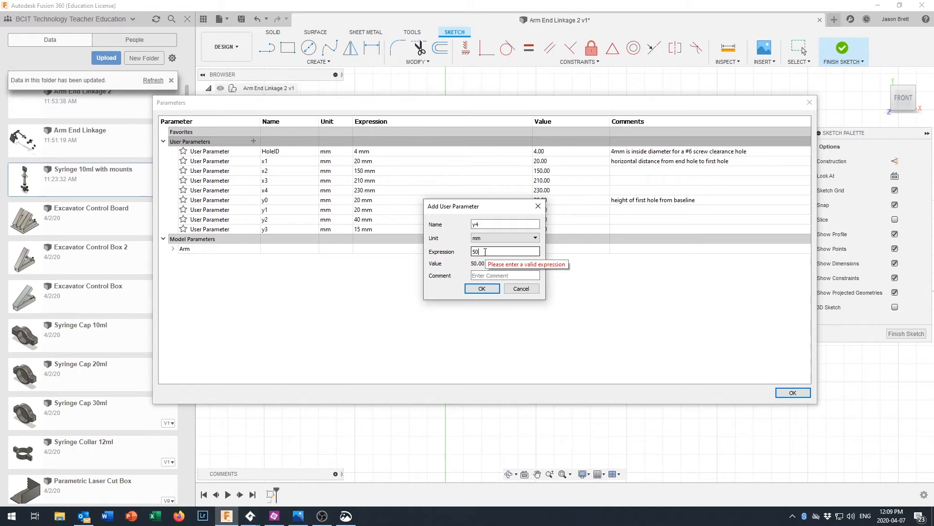
{"action": "left_click", "coordinate": [483, 289]}
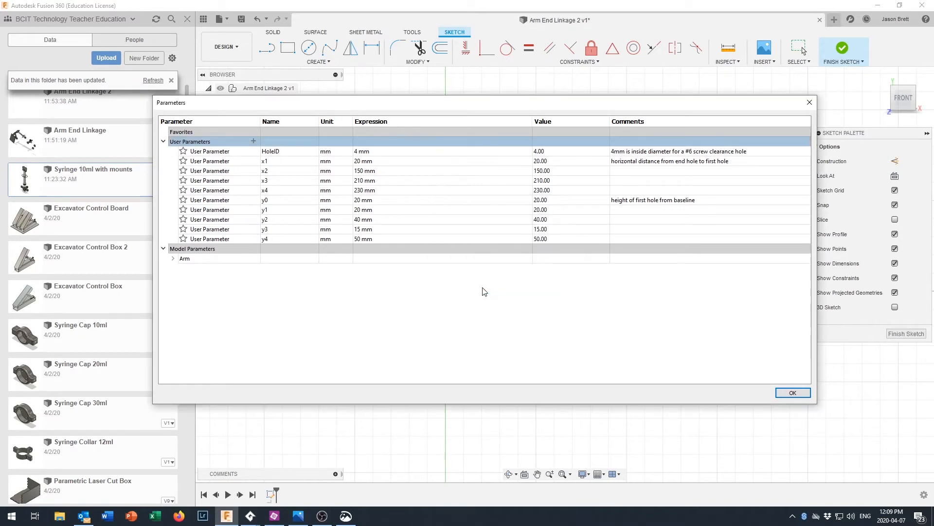
{"action": "left_click", "coordinate": [793, 394]}
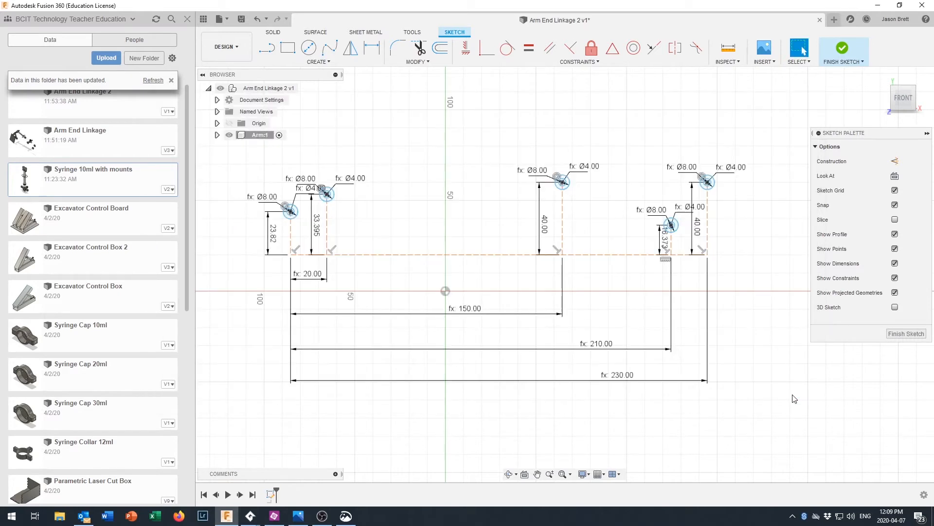
Set the height of the left end hole above the baseline to y0 and the second hole's height to y1
{"action": "double_click", "coordinate": [273, 233]}
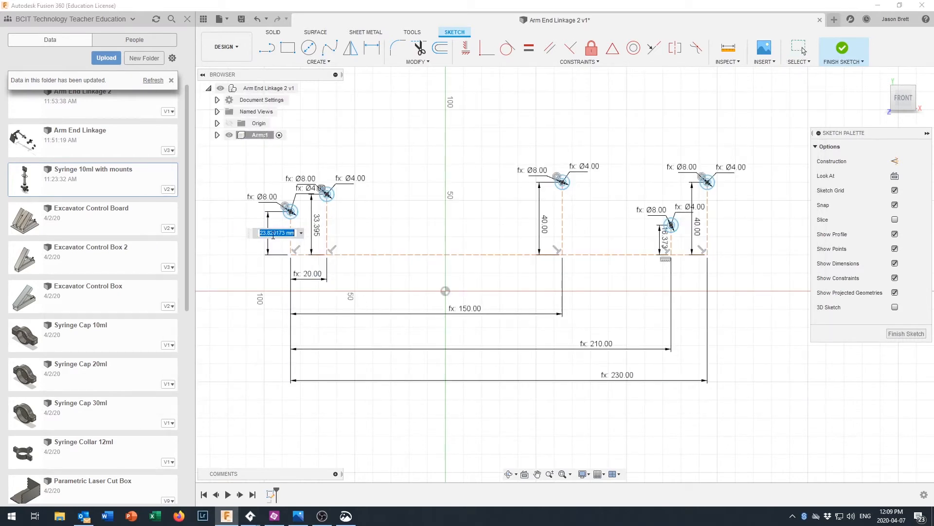
{"action": "type", "text": "y0"}
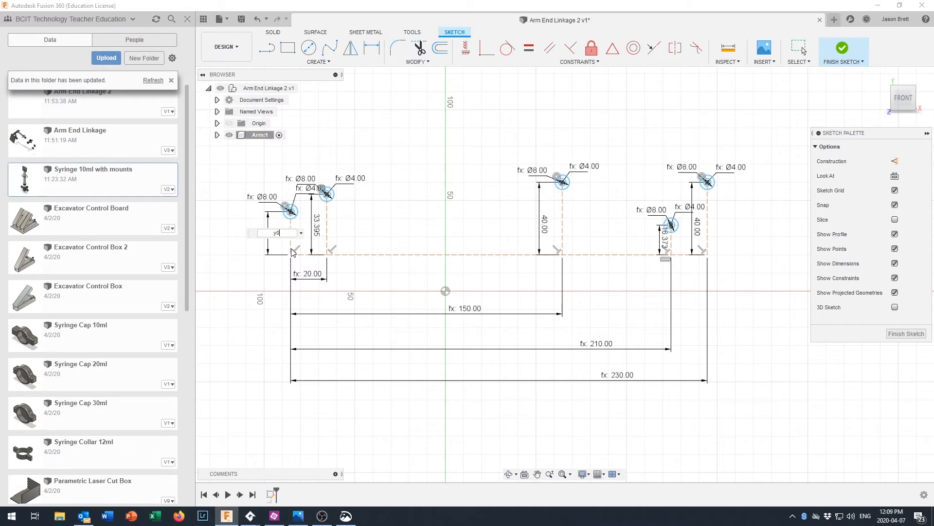
{"action": "key", "text": "Return"}
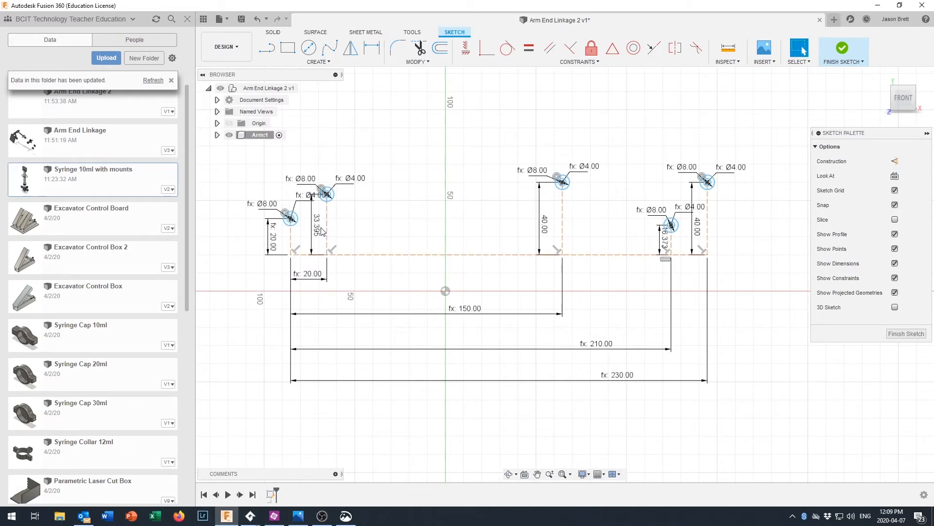
{"action": "double_click", "coordinate": [318, 233]}
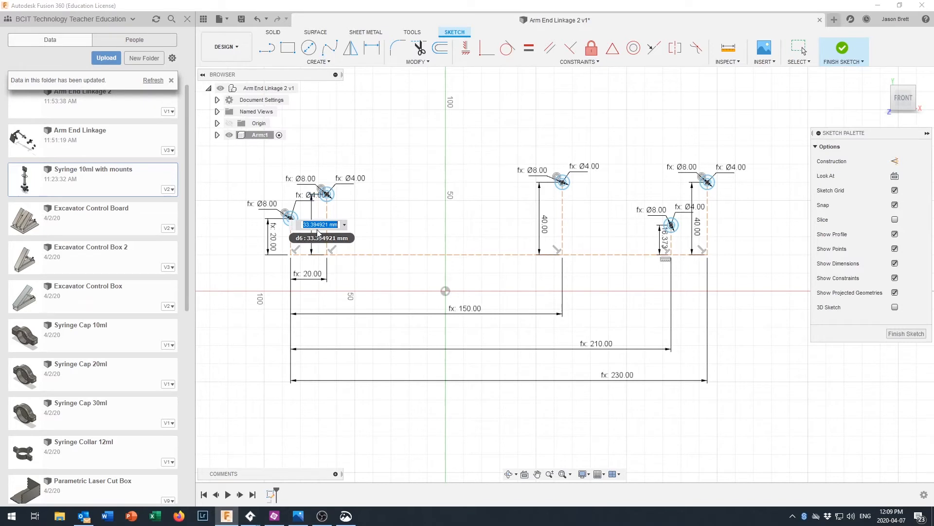
{"action": "type", "text": "y1"}
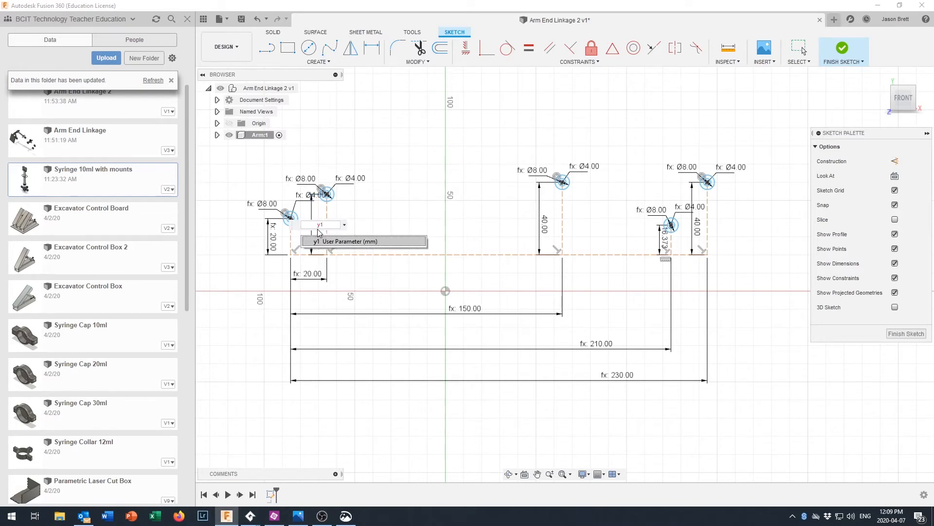
{"action": "key", "text": "Return"}
{"action": "key", "text": "Return"}
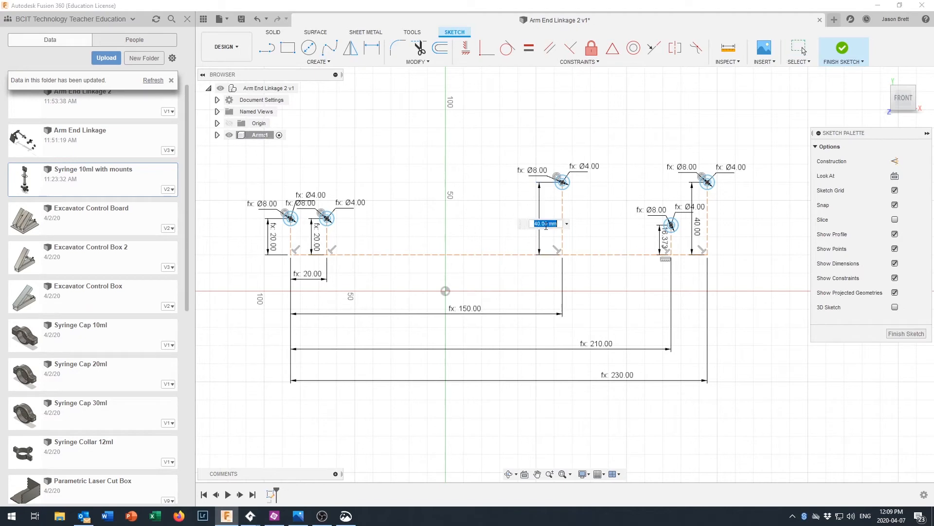
Set the height of the third hole from the left to y2 and the fourth, lowest hole's height to y3
{"action": "double_click", "coordinate": [545, 224]}
{"action": "type", "text": "y2"}
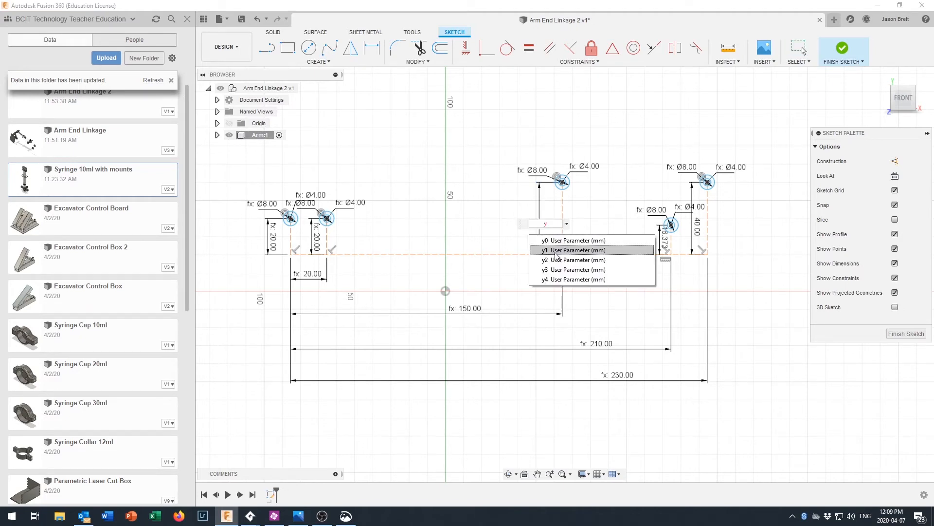
{"action": "key", "text": "Return"}
{"action": "key", "text": "Return"}
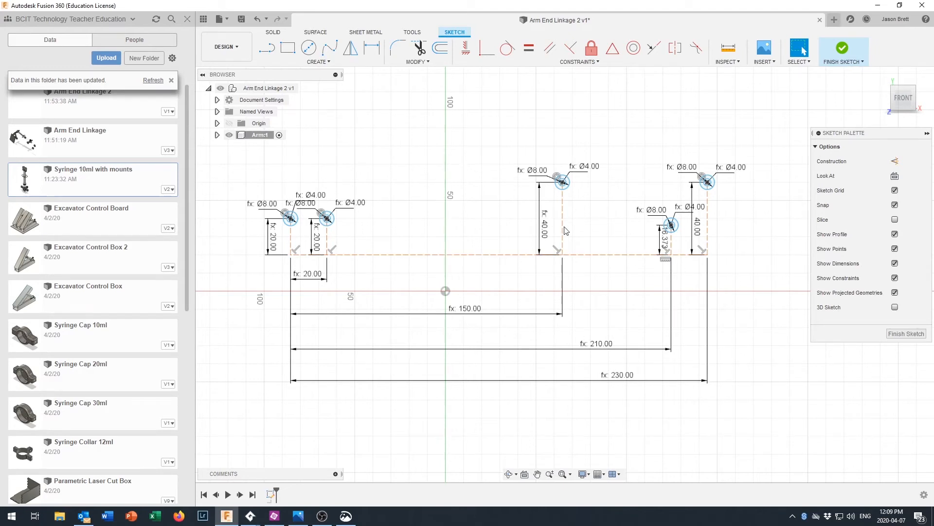
{"action": "double_click", "coordinate": [665, 247]}
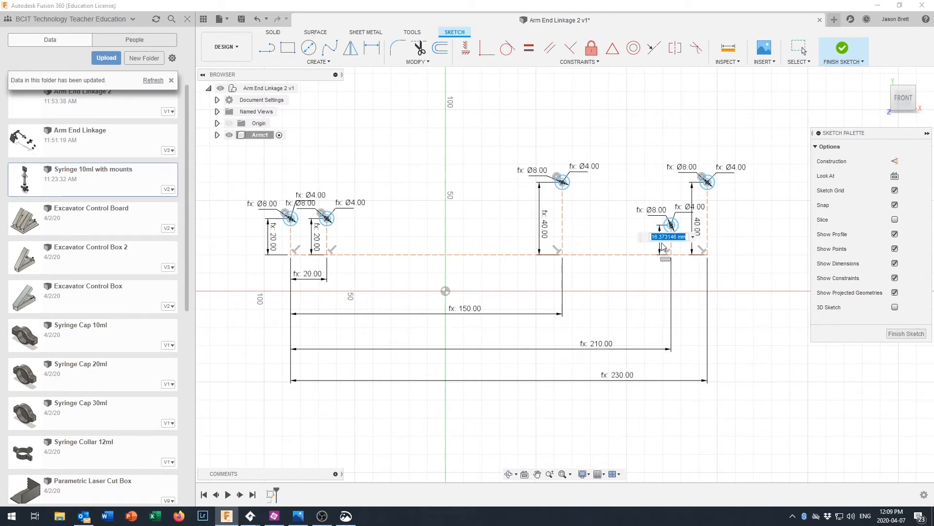
{"action": "type", "text": "y3"}
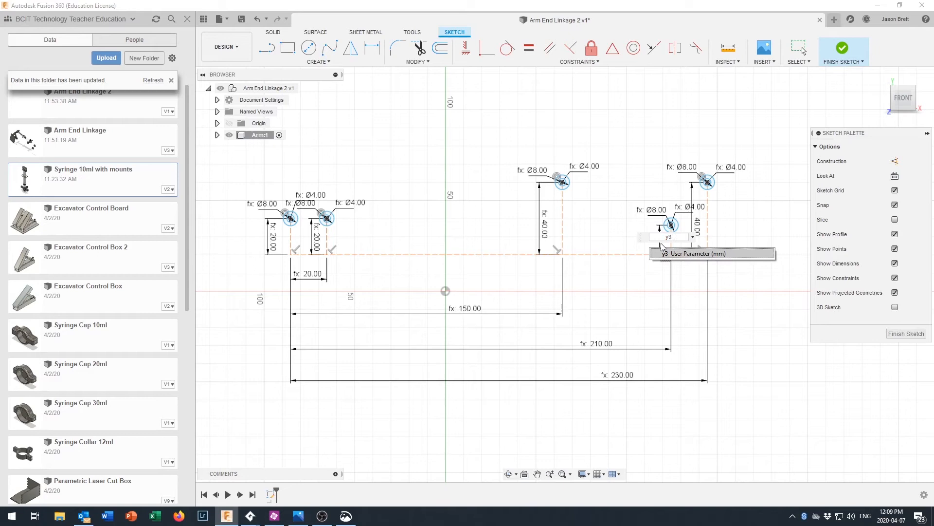
{"action": "key", "text": "Return"}
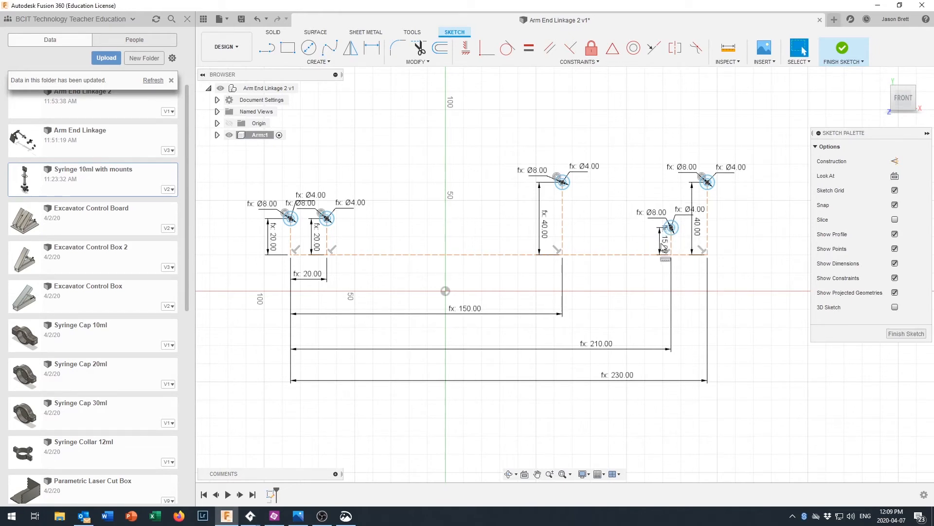
Set the right end hole's height above the baseline to y4 and finish the sketch
{"action": "double_click", "coordinate": [698, 227]}
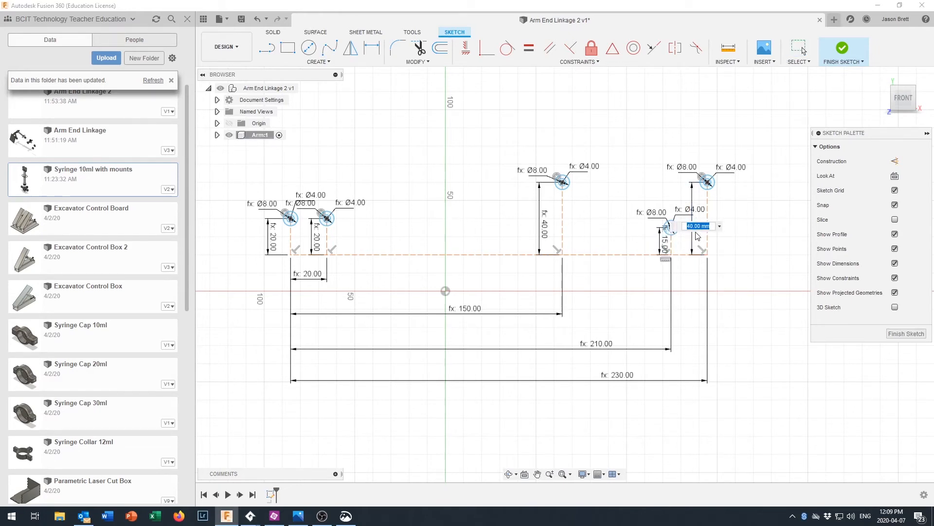
{"action": "type", "text": "y"}
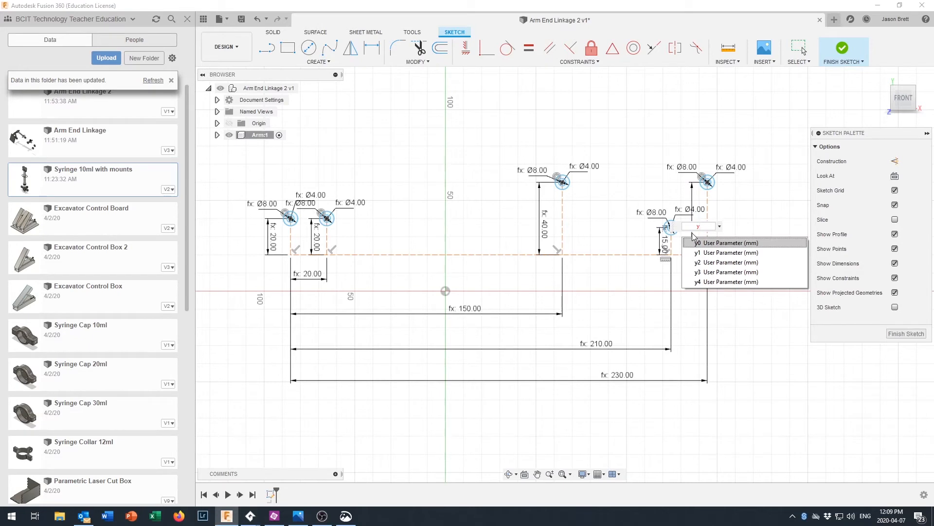
{"action": "type", "text": "4"}
{"action": "key", "text": "Return"}
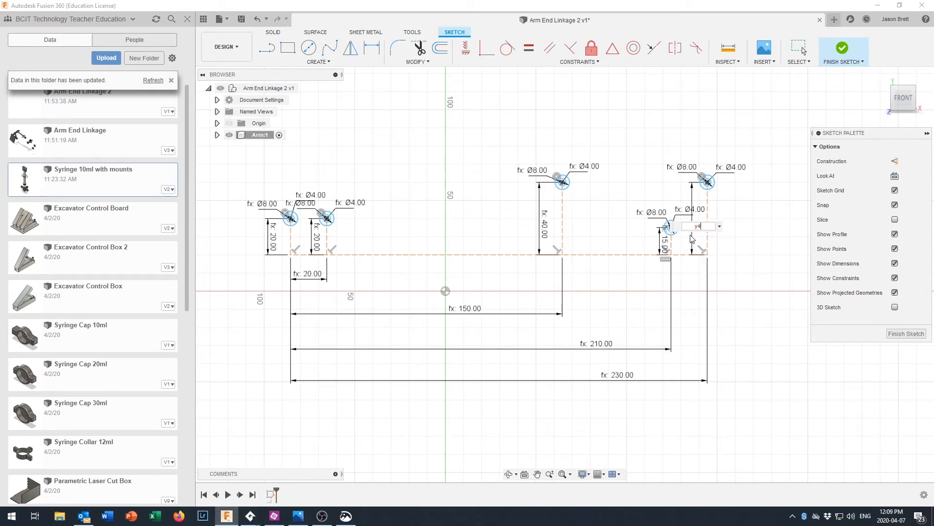
{"action": "key", "text": "Return"}
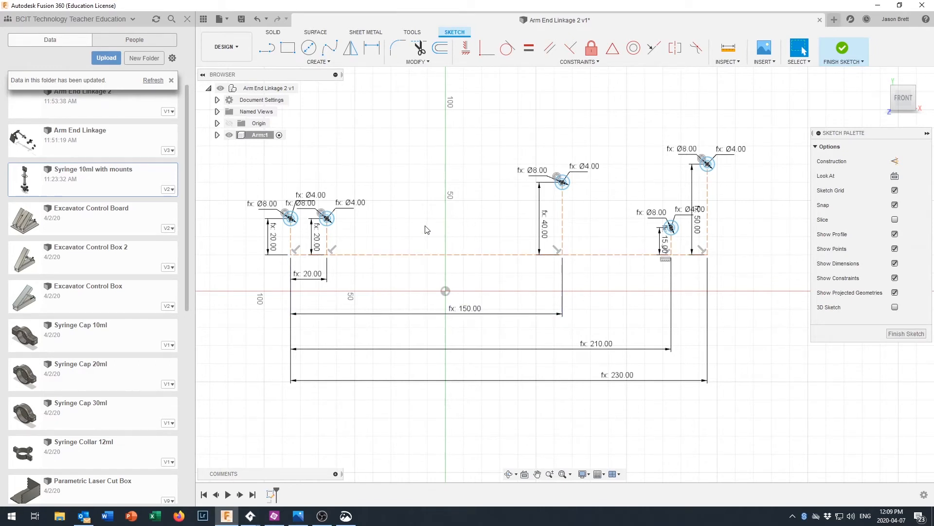
{"action": "scroll", "coordinate": [427, 230], "scroll_direction": "up", "scroll_amount": 1}
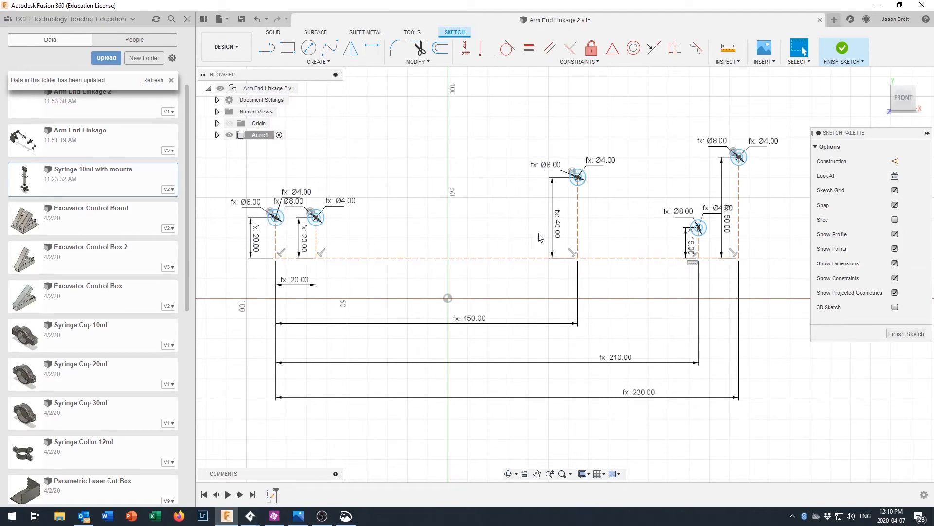
{"action": "left_click", "coordinate": [842, 49]}
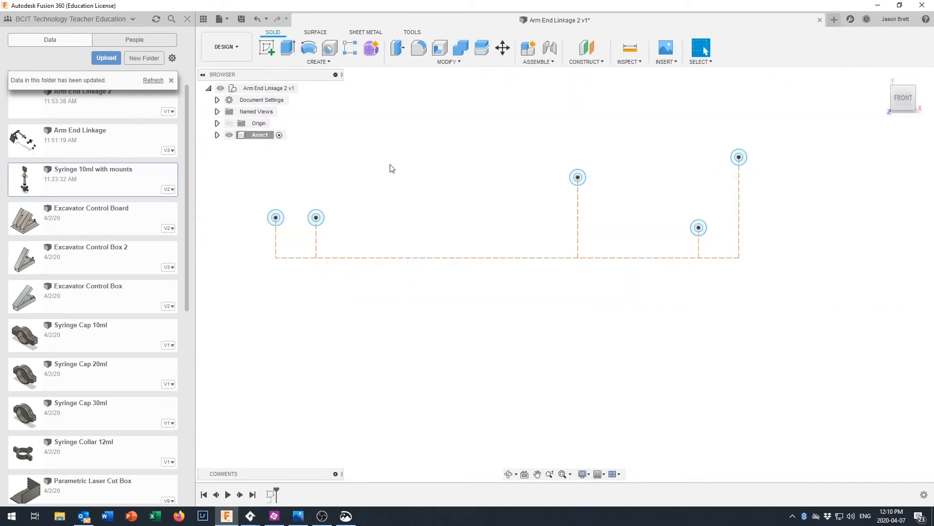
Start an Extrude with the ring profiles around all five holes selected
{"action": "left_click", "coordinate": [288, 49]}
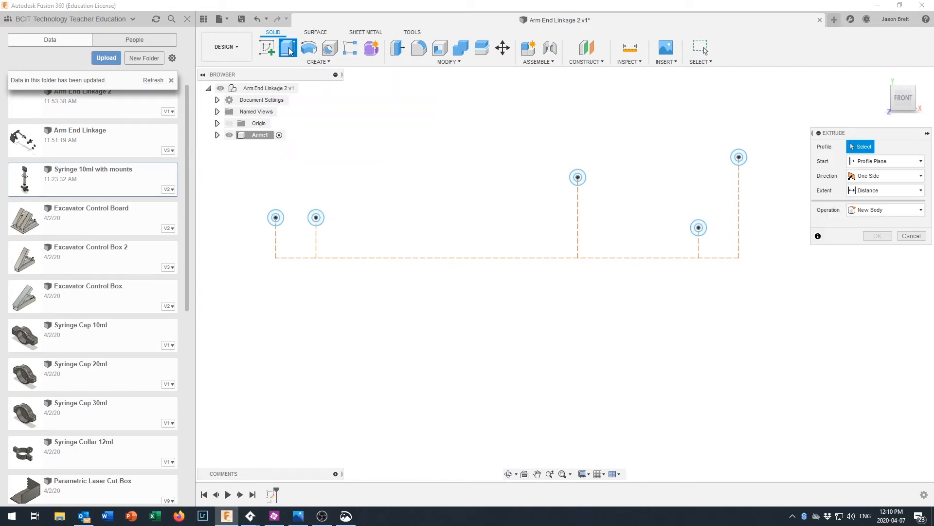
{"action": "scroll", "coordinate": [282, 197], "scroll_direction": "up", "scroll_amount": 1}
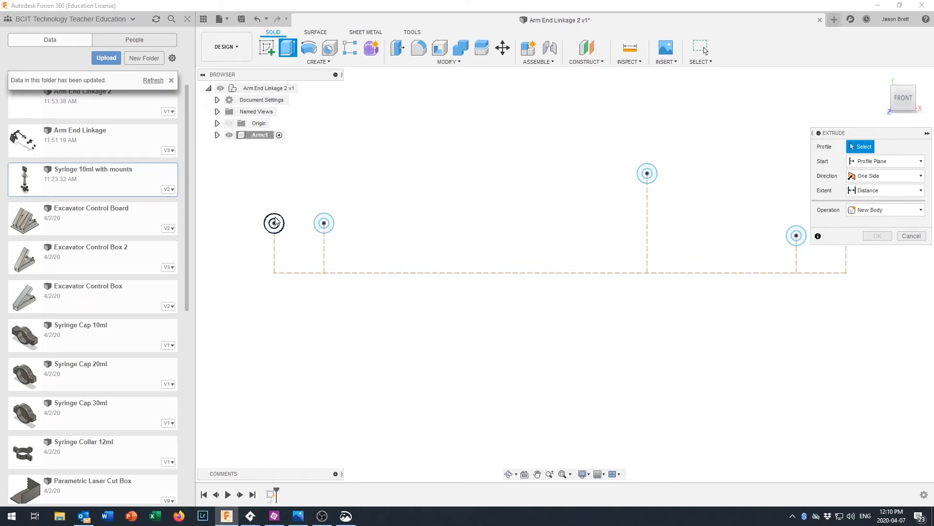
{"action": "left_click", "coordinate": [274, 223]}
{"action": "left_click", "coordinate": [324, 221]}
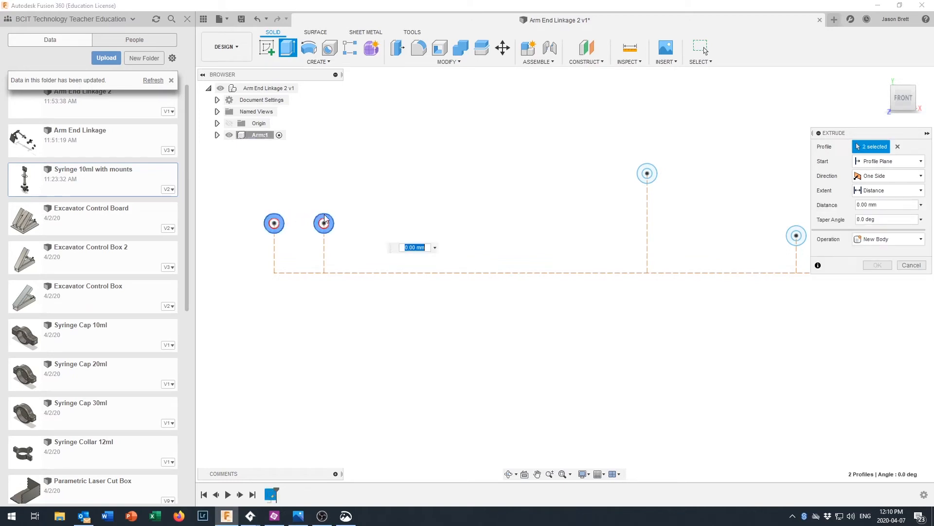
{"action": "left_click", "coordinate": [646, 174]}
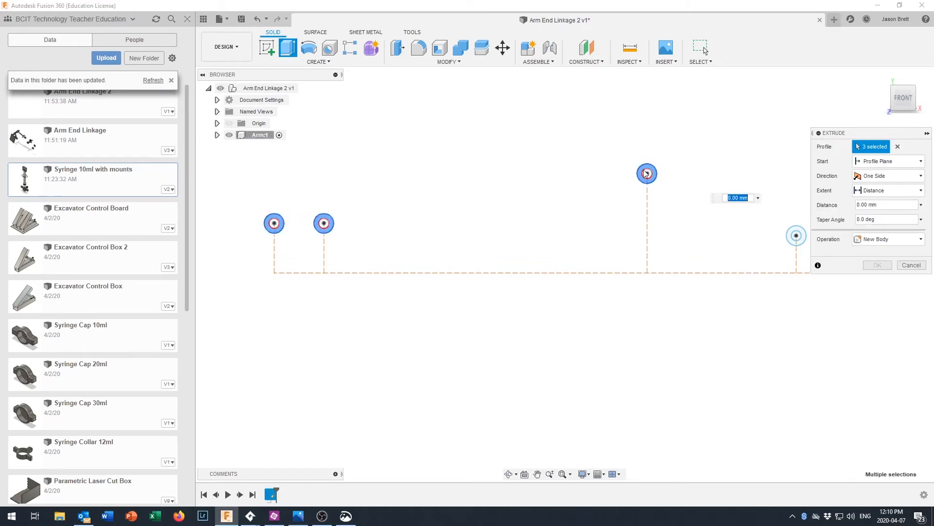
{"action": "scroll", "coordinate": [701, 221], "scroll_direction": "down", "scroll_amount": 2}
{"action": "scroll", "coordinate": [763, 230], "scroll_direction": "up", "scroll_amount": 2}
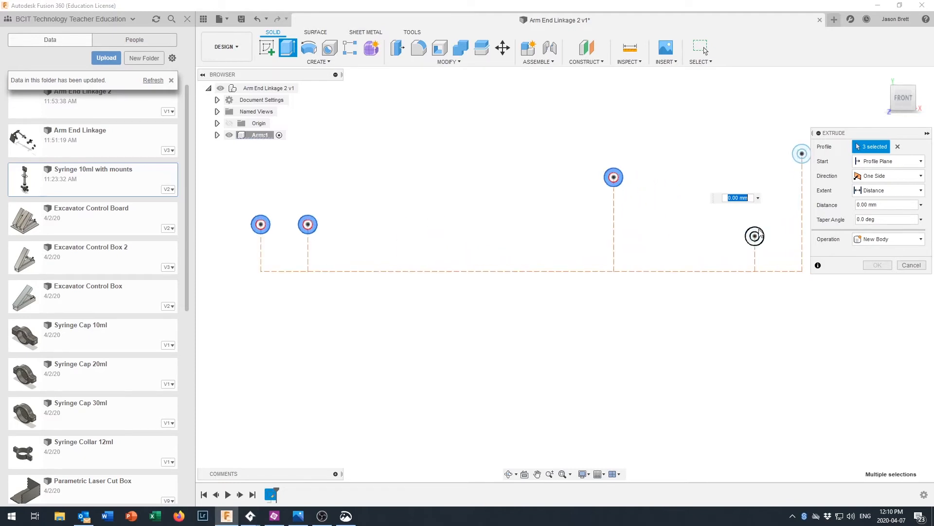
{"action": "left_click", "coordinate": [758, 233]}
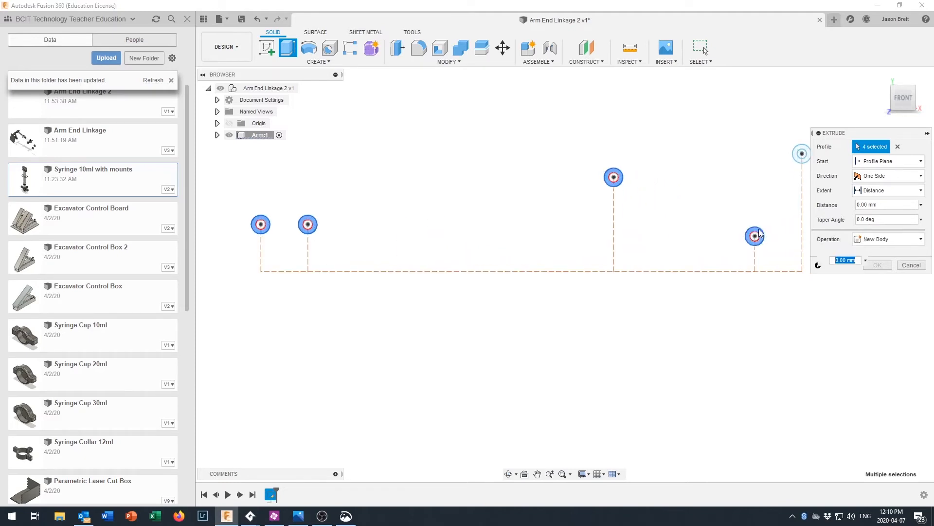
{"action": "left_click", "coordinate": [798, 162]}
{"action": "scroll", "coordinate": [755, 190], "scroll_direction": "down", "scroll_amount": 1}
{"action": "mouse_move", "coordinate": [755, 190]}
{"action": "middle_mouse_down"}
{"action": "mouse_move", "coordinate": [690, 183]}
{"action": "mouse_move", "coordinate": [742, 191]}
{"action": "middle_mouse_up"}
{"action": "scroll", "coordinate": [737, 195], "scroll_direction": "up", "scroll_amount": 1}
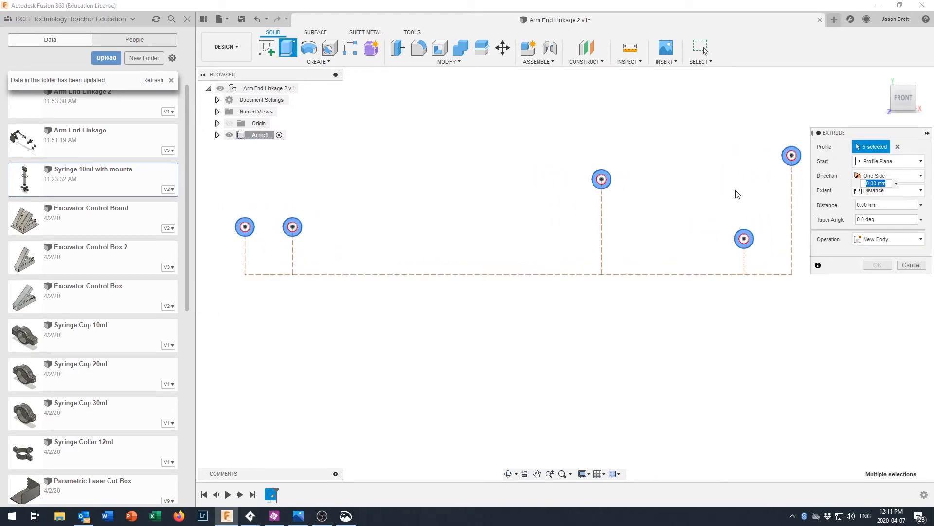
Extrude the five selected ring profiles of the arm 3 mm to one side as new bodies
{"action": "left_click_drag", "start_coordinate": [882, 205], "coordinate": [830, 214]}
{"action": "type", "text": "3"}
{"action": "left_click", "coordinate": [880, 267]}
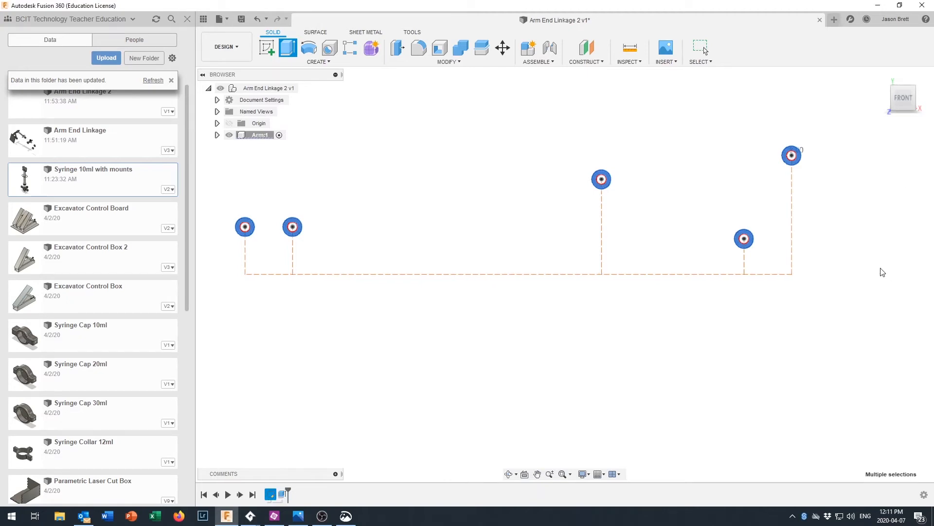
{"action": "scroll", "coordinate": [631, 349], "scroll_direction": "down", "scroll_amount": 2}
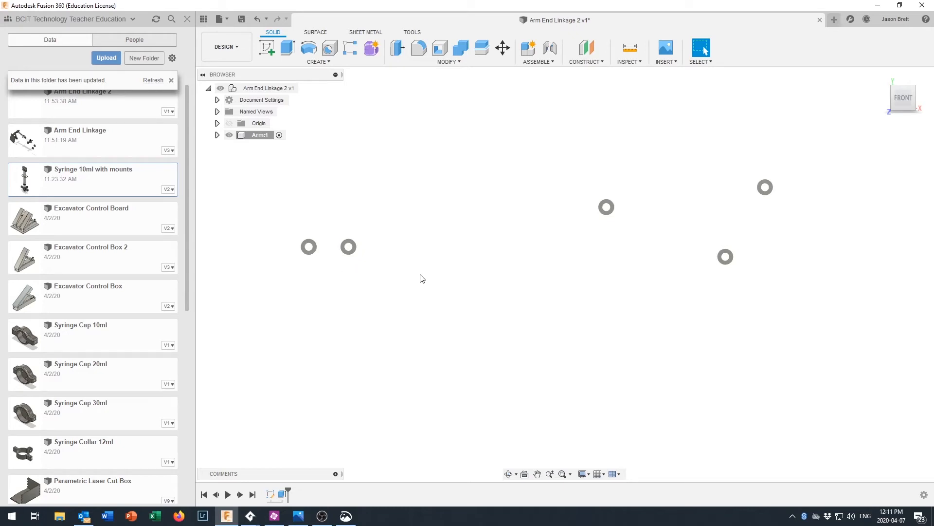
{"action": "scroll", "coordinate": [451, 278], "scroll_direction": "down", "scroll_amount": 1}
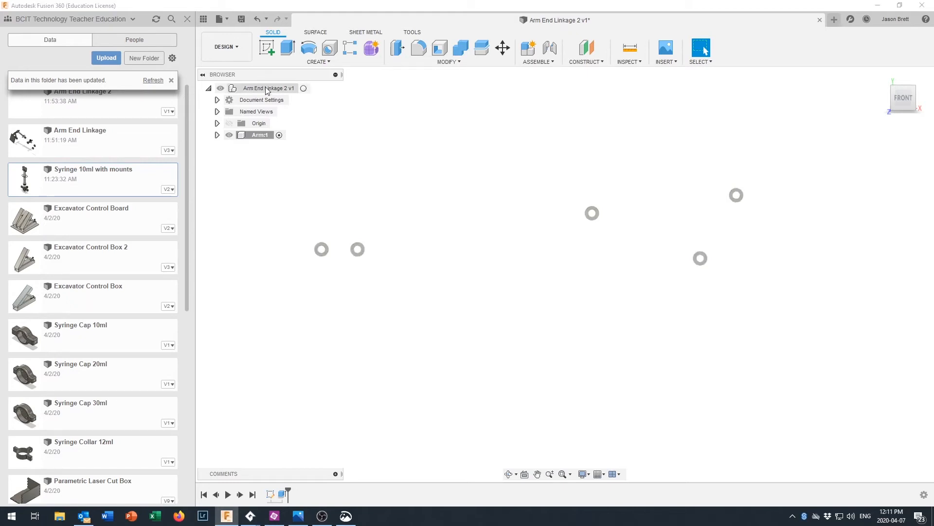
Activate the top-level assembly, create a new component under it and name the component LinkageArm
{"action": "left_click", "coordinate": [303, 88]}
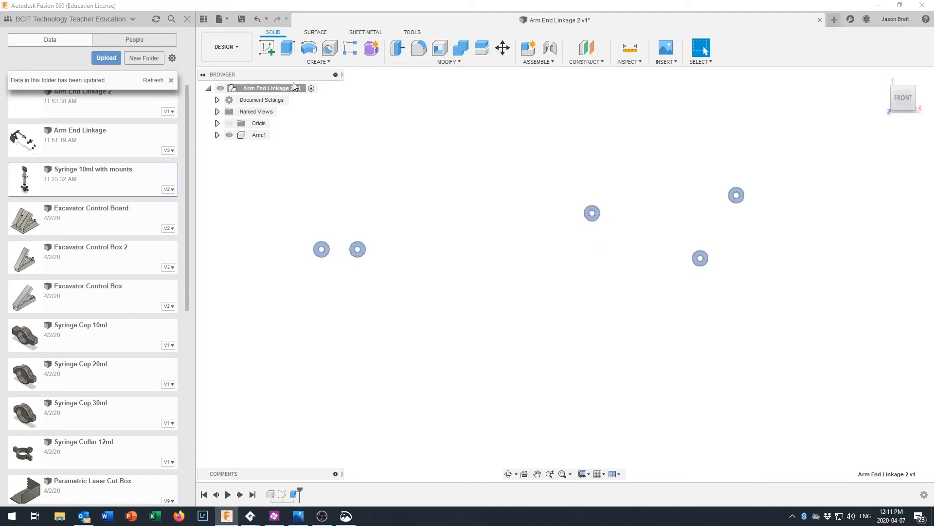
{"action": "right_click", "coordinate": [261, 89]}
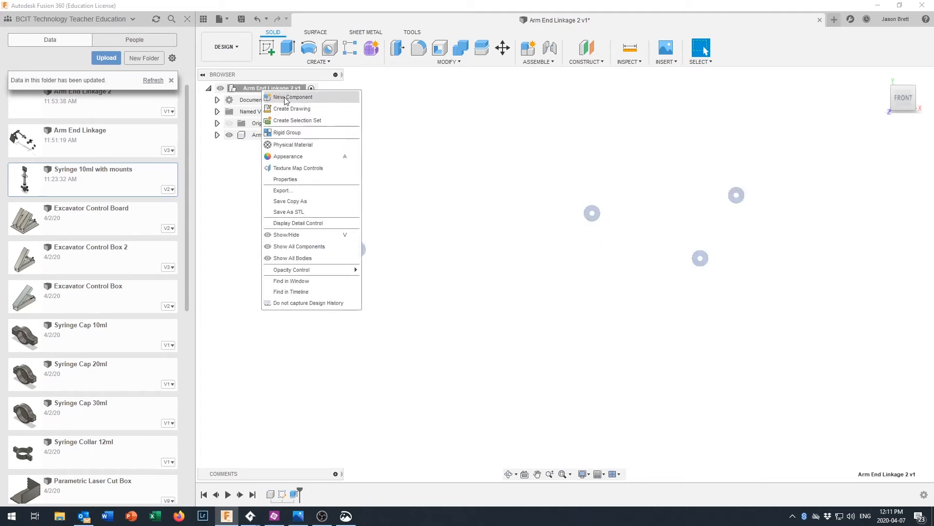
{"action": "left_click", "coordinate": [285, 99]}
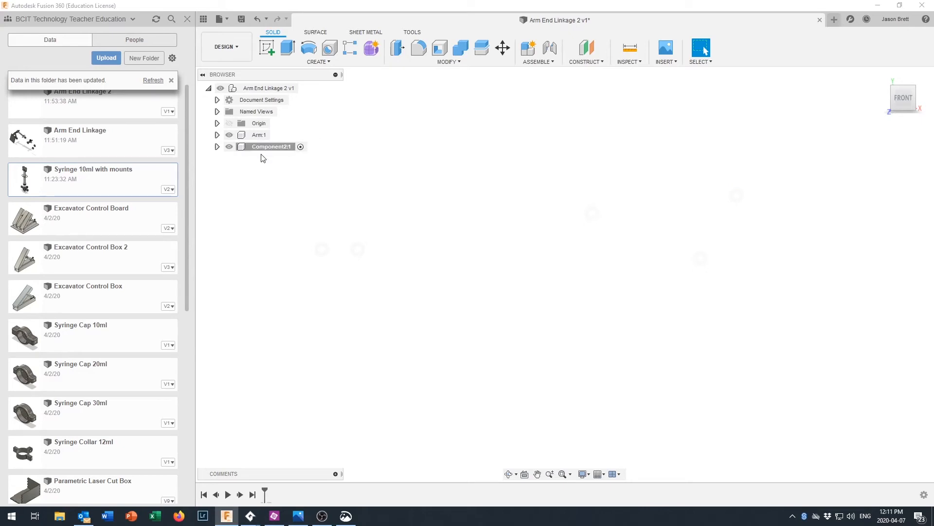
{"action": "mouse_move", "coordinate": [253, 150]}
{"action": "left_mouse_down"}
{"action": "mouse_move", "coordinate": [214, 151]}
{"action": "mouse_move", "coordinate": [229, 136]}
{"action": "mouse_move", "coordinate": [229, 150]}
{"action": "mouse_move", "coordinate": [253, 138]}
{"action": "mouse_move", "coordinate": [265, 150]}
{"action": "mouse_move", "coordinate": [262, 137]}
{"action": "mouse_move", "coordinate": [271, 154]}
{"action": "mouse_move", "coordinate": [262, 140]}
{"action": "left_mouse_up"}
{"action": "left_click", "coordinate": [274, 147]}
{"action": "left_click", "coordinate": [274, 148]}
{"action": "double_click", "coordinate": [274, 149]}
{"action": "type", "text": "LinkageArm"}
{"action": "key", "text": "Return"}
Start a sketch on the front plane and draw two horizontally aligned circles above the origin, each about 7 mm in diameter
{"action": "left_click", "coordinate": [266, 49]}
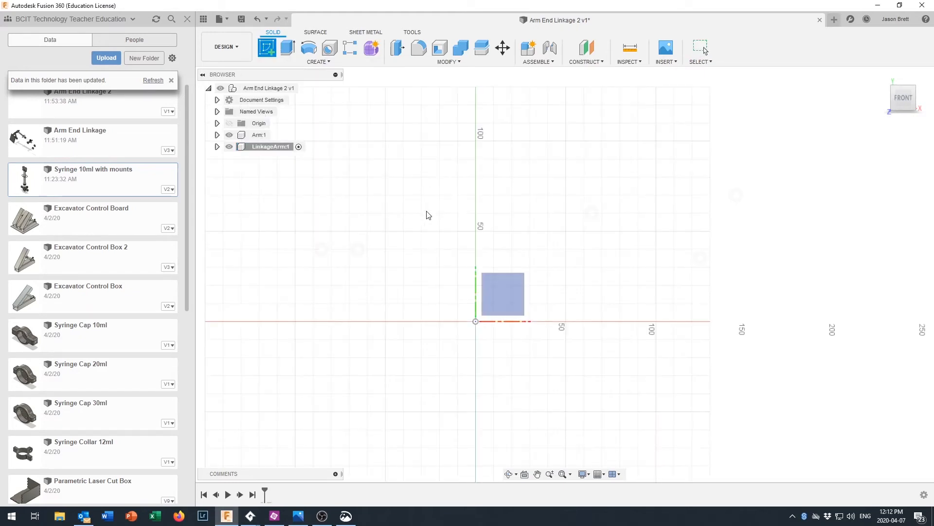
{"action": "left_click", "coordinate": [517, 296]}
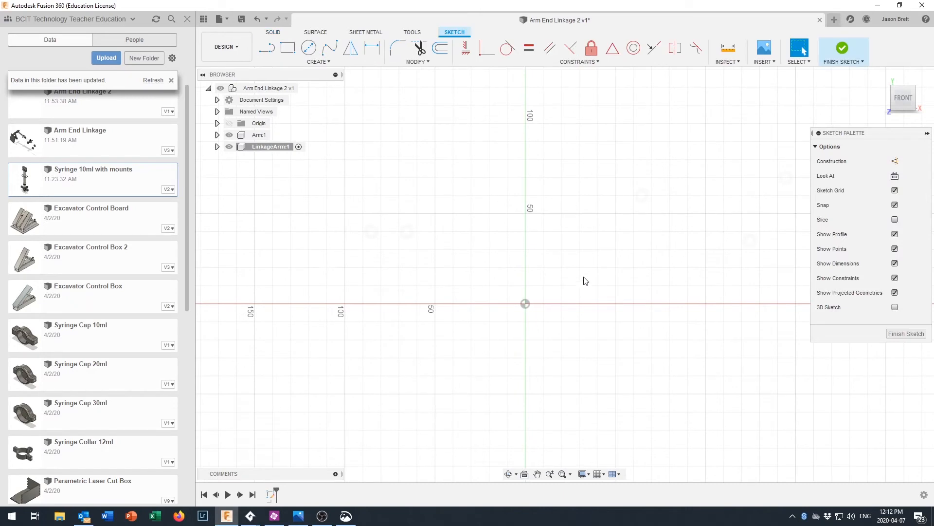
{"action": "left_click", "coordinate": [308, 48]}
{"action": "left_click", "coordinate": [453, 141]}
{"action": "left_click", "coordinate": [460, 142]}
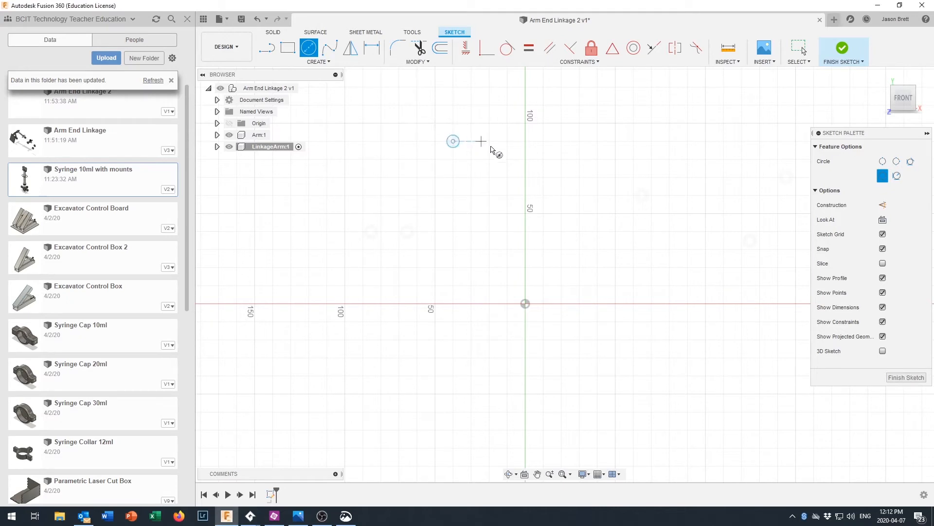
{"action": "left_click", "coordinate": [561, 141]}
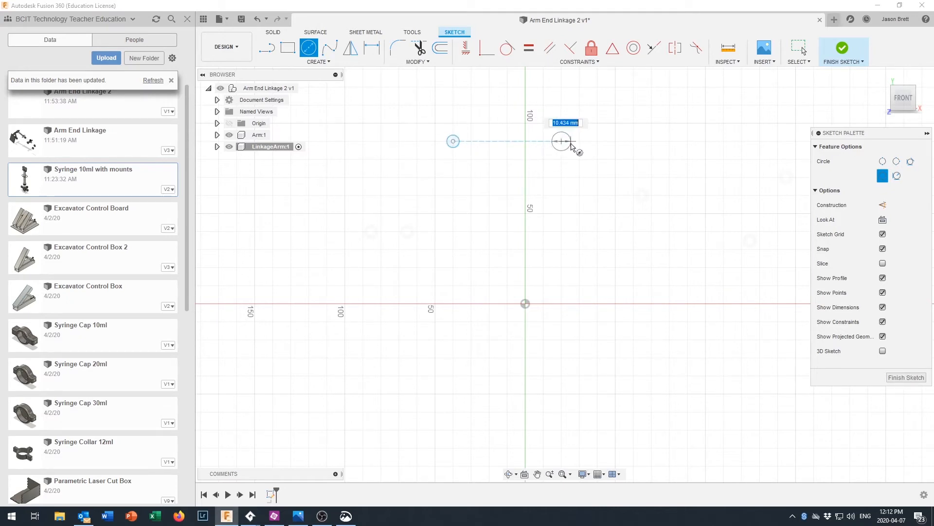
{"action": "left_click", "coordinate": [568, 145]}
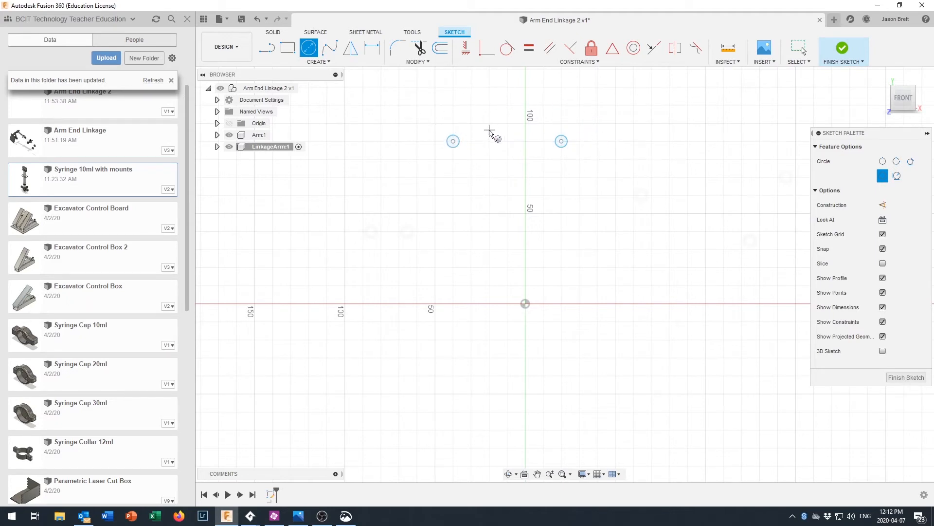
Draw a larger concentric circle around each small circle, making the left one about 15 mm in diameter
{"action": "left_click", "coordinate": [453, 141]}
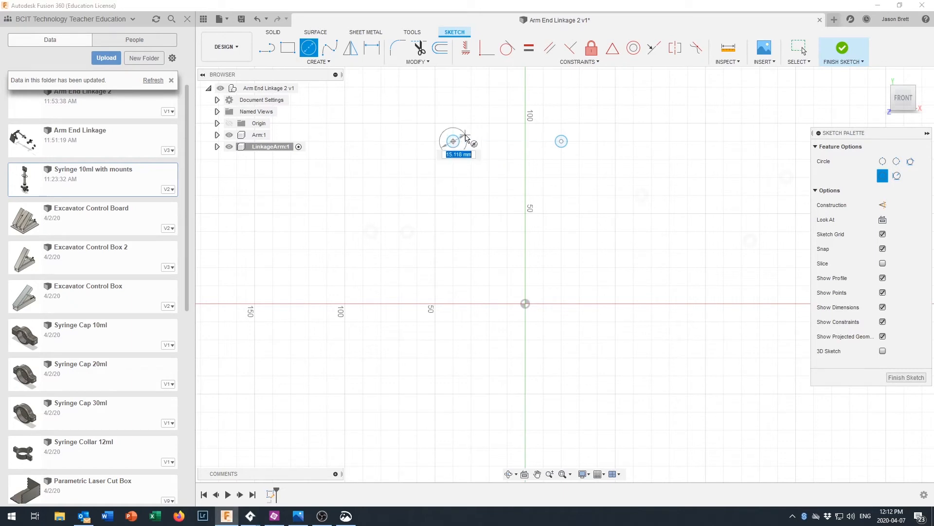
{"action": "left_click", "coordinate": [466, 137]}
{"action": "left_click", "coordinate": [561, 141]}
{"action": "left_click", "coordinate": [572, 132]}
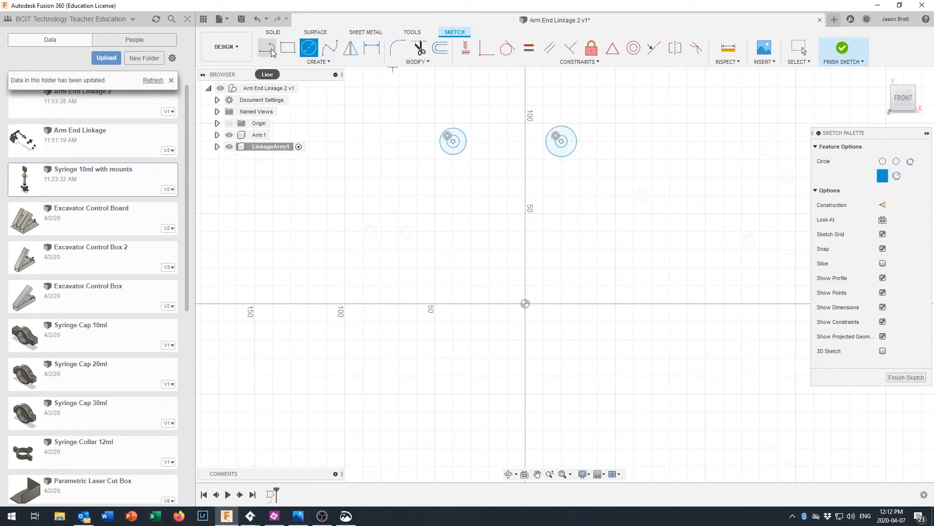
Connect the two outer circles with a line along their upper edges and another along their lower edges, each about 58 mm long
{"action": "key", "text": "l"}
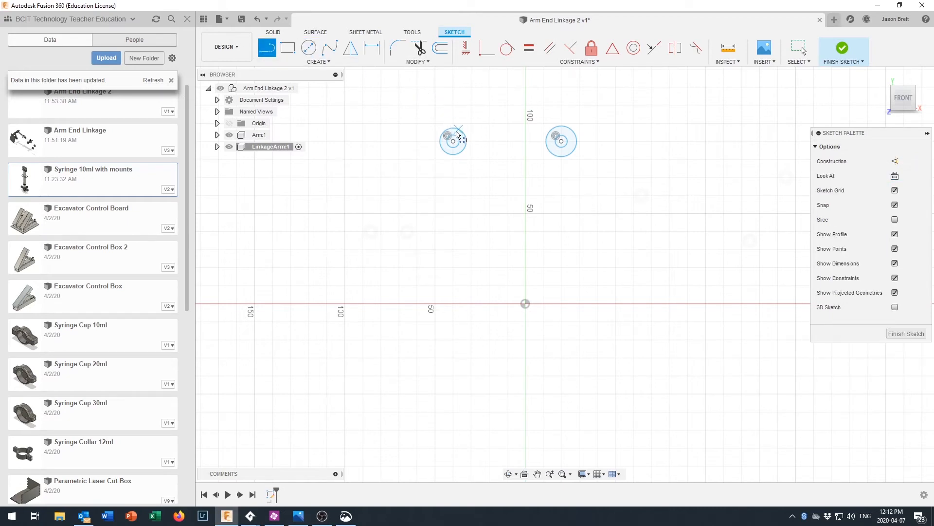
{"action": "left_click", "coordinate": [457, 129]}
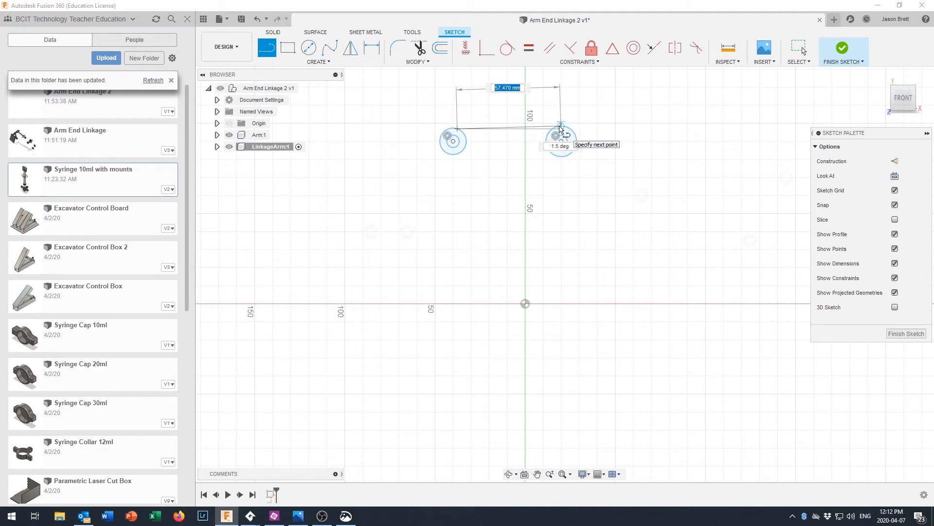
{"action": "scroll", "coordinate": [561, 129], "scroll_direction": "up", "scroll_amount": 3}
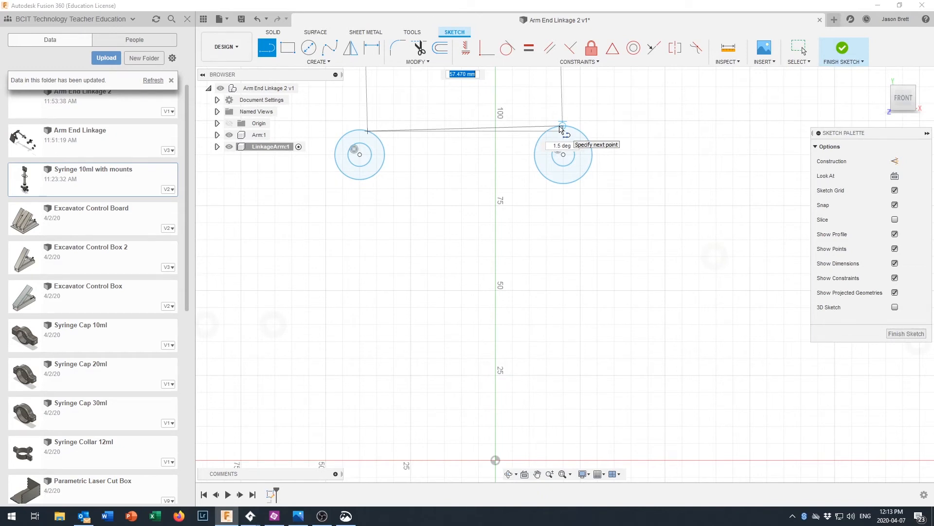
{"action": "left_click", "coordinate": [560, 127]}
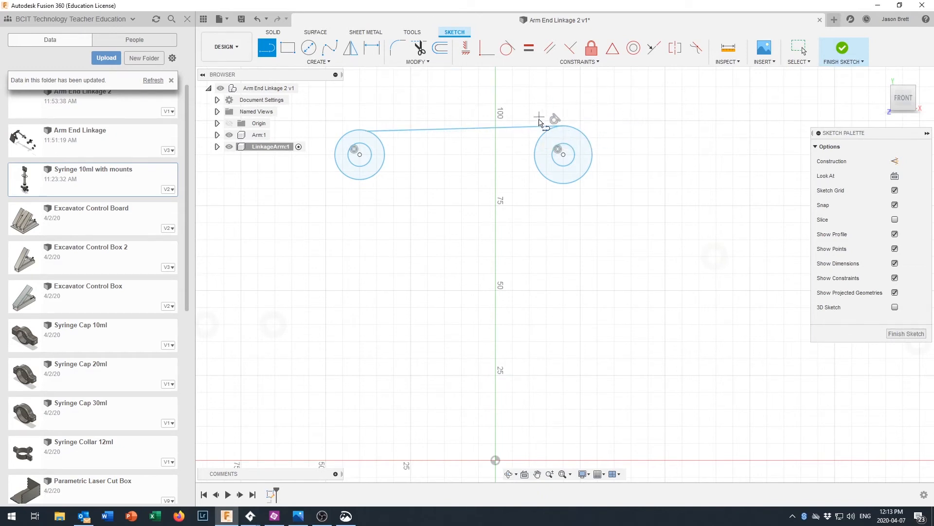
{"action": "left_click", "coordinate": [557, 183]}
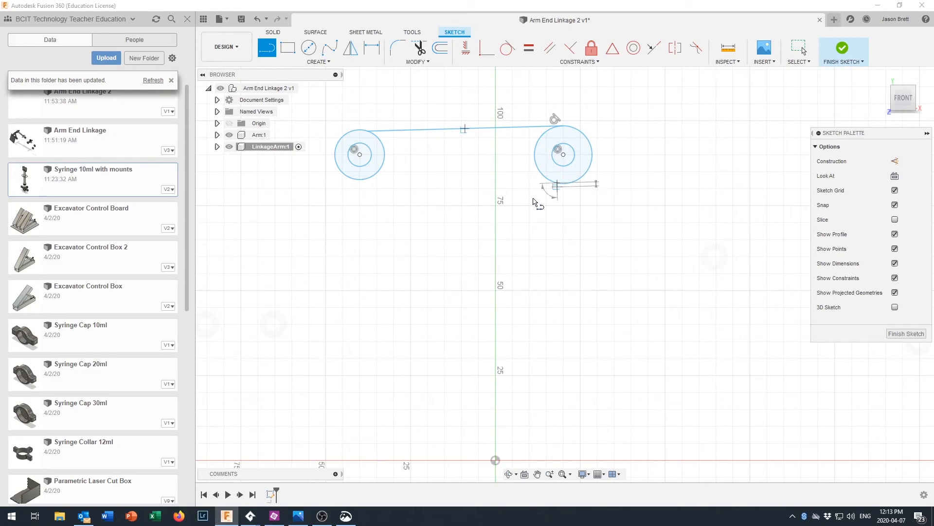
{"action": "left_click", "coordinate": [365, 182]}
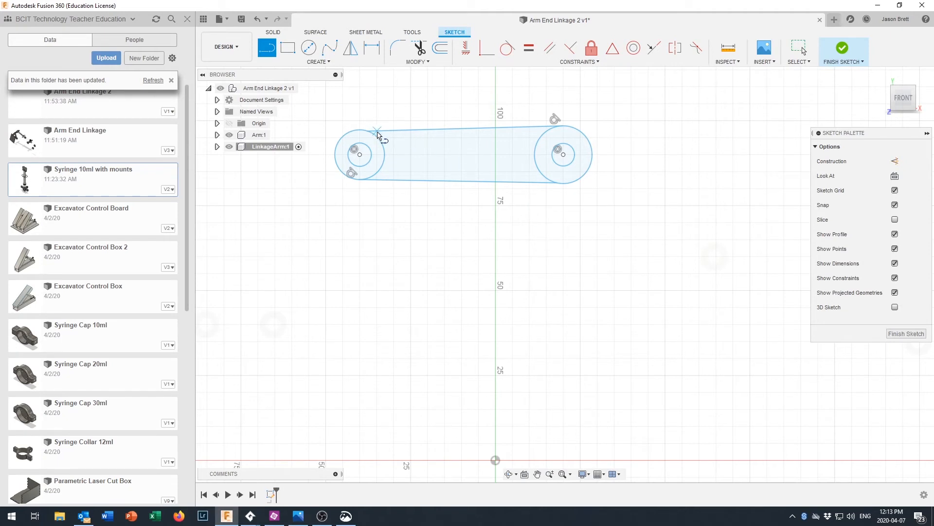
Constrain the upper line tangent to the left outer circle and the lower line tangent to the right outer circle
{"action": "left_click", "coordinate": [508, 52]}
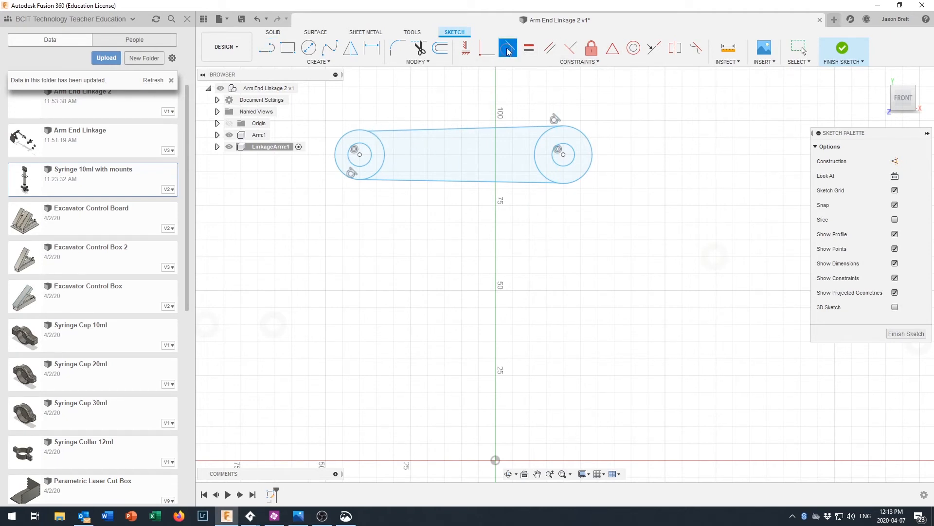
{"action": "left_click", "coordinate": [395, 132]}
{"action": "left_click", "coordinate": [381, 146]}
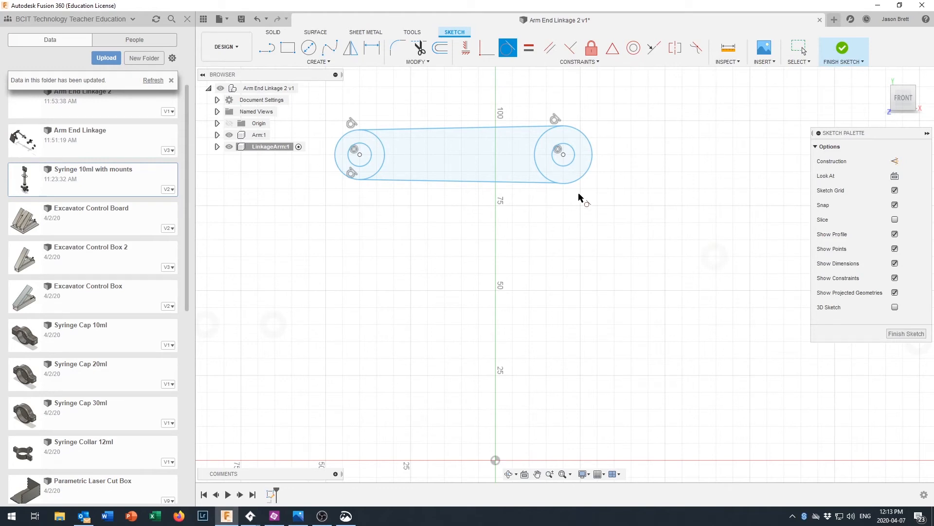
{"action": "left_click", "coordinate": [538, 185]}
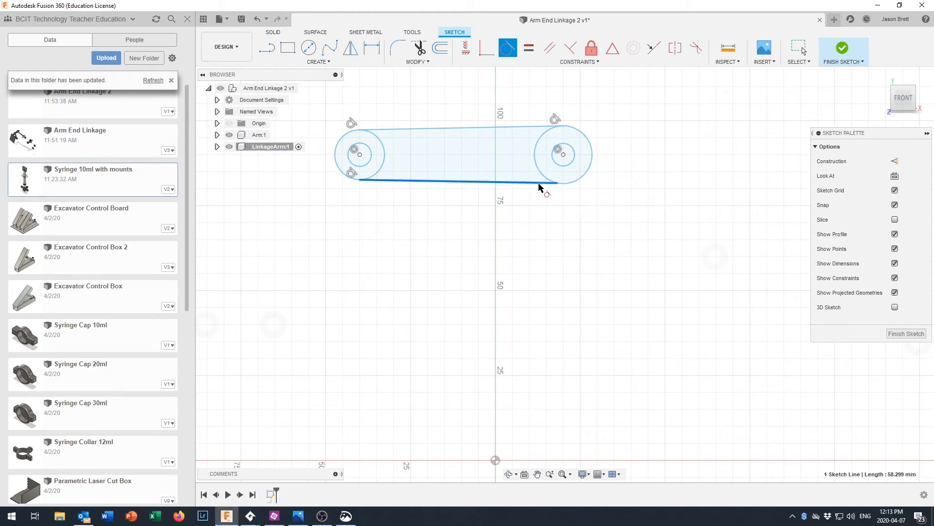
{"action": "left_click", "coordinate": [569, 184]}
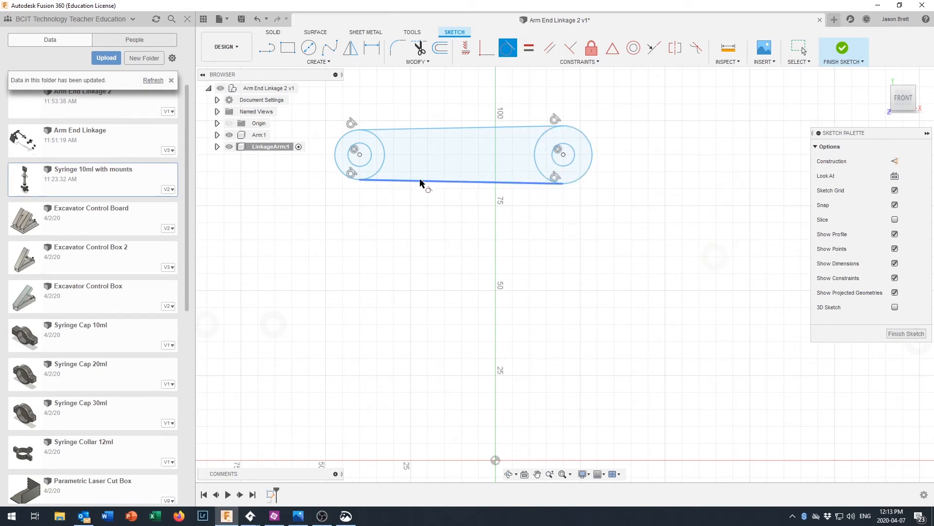
{"action": "left_click", "coordinate": [468, 58]}
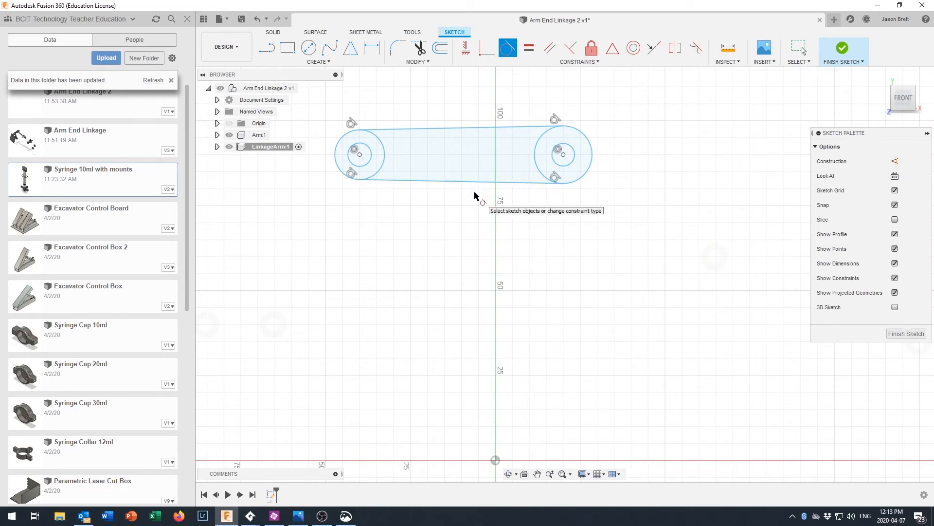
{"action": "key", "text": "Escape"}
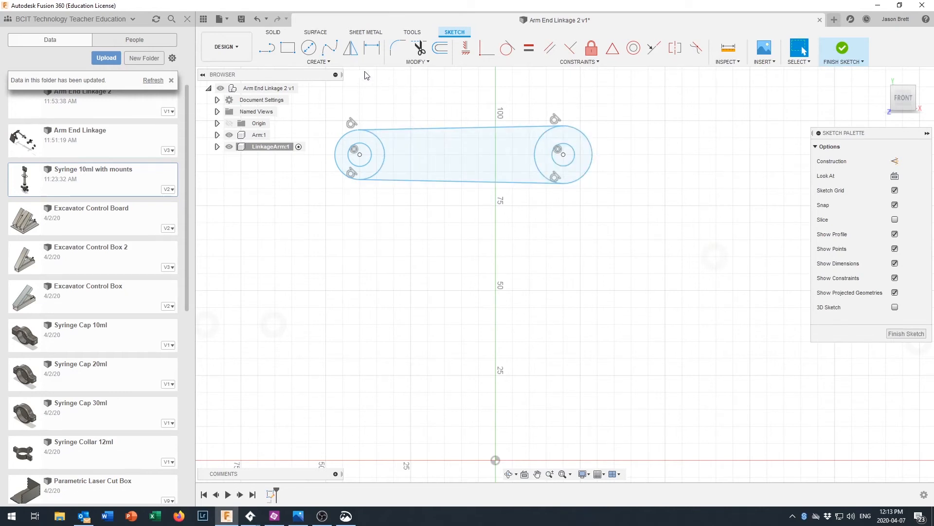
Dimension the left inner circle's diameter with the HoleID user parameter
{"action": "left_click", "coordinate": [372, 48]}
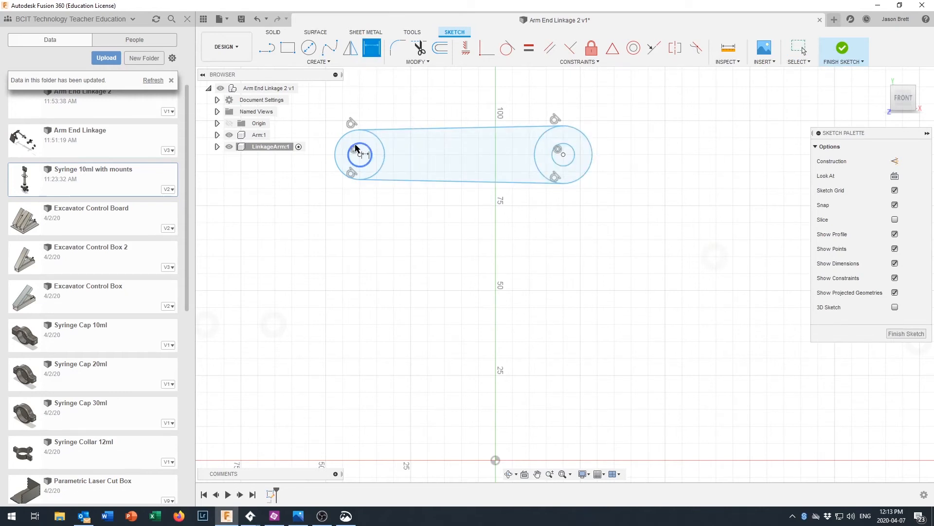
{"action": "left_click", "coordinate": [350, 165]}
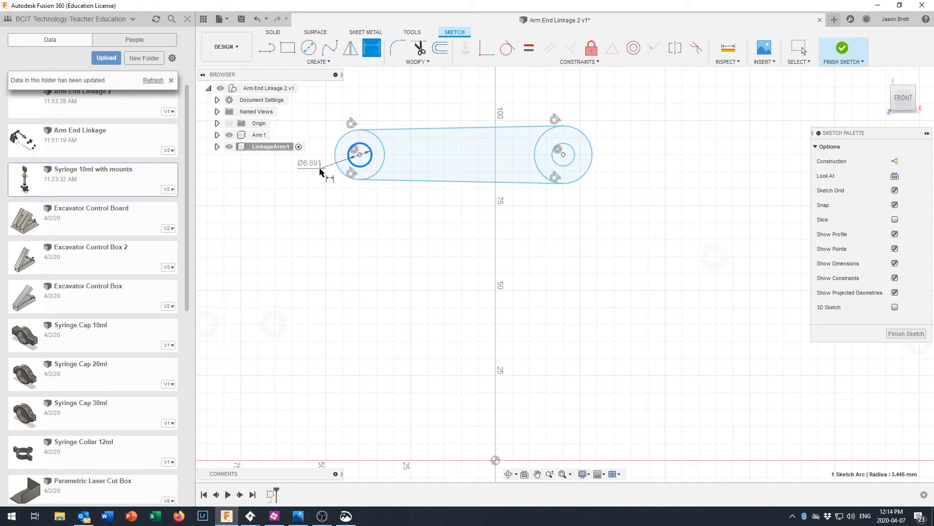
{"action": "left_click", "coordinate": [308, 183]}
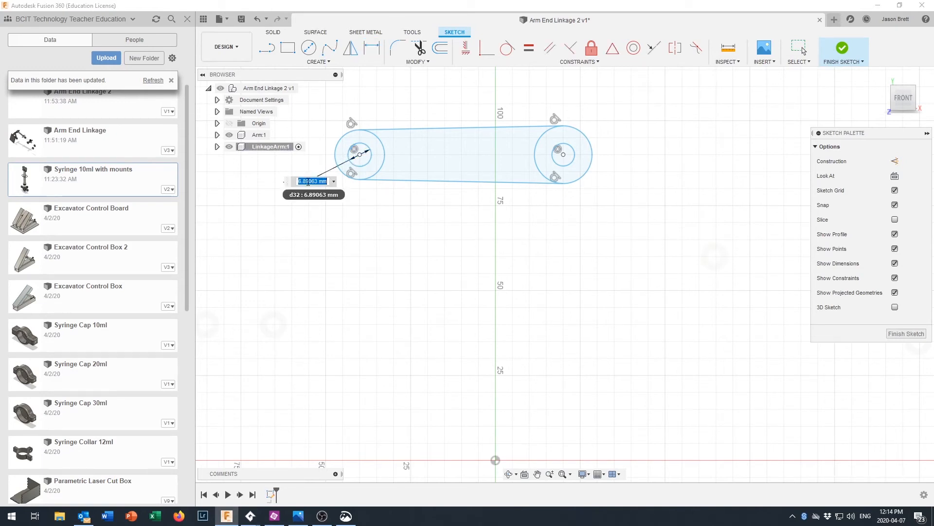
{"action": "type", "text": "h"}
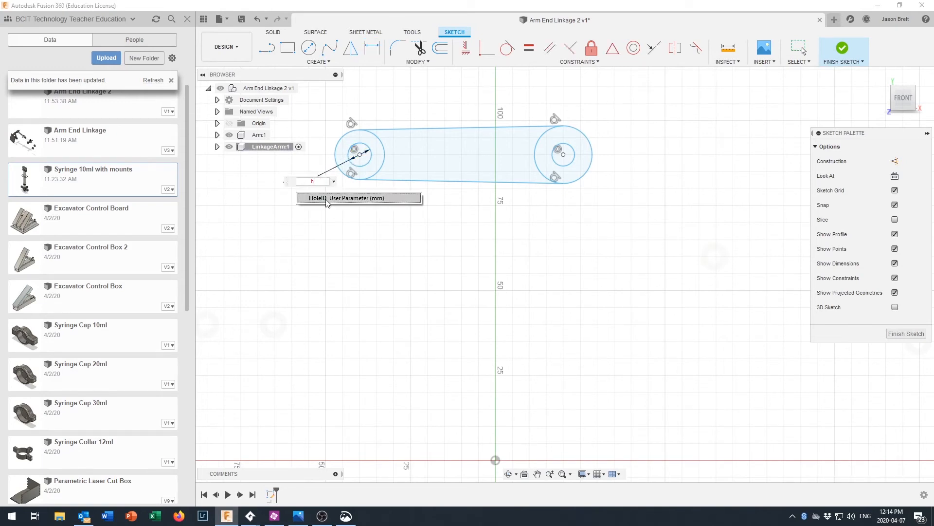
{"action": "left_click", "coordinate": [329, 204]}
{"action": "key", "text": "Return"}
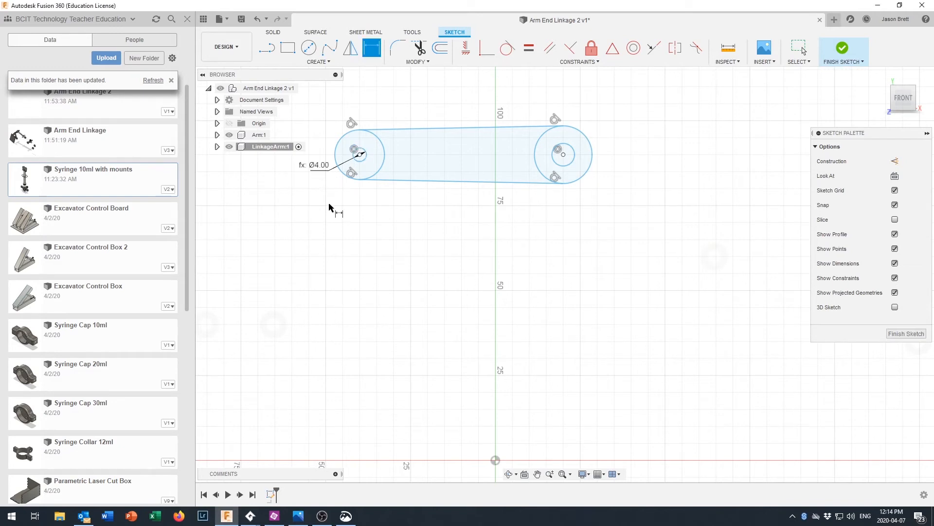
Dimension the right inner circle's diameter with the HoleID user parameter
{"action": "left_click", "coordinate": [570, 167]}
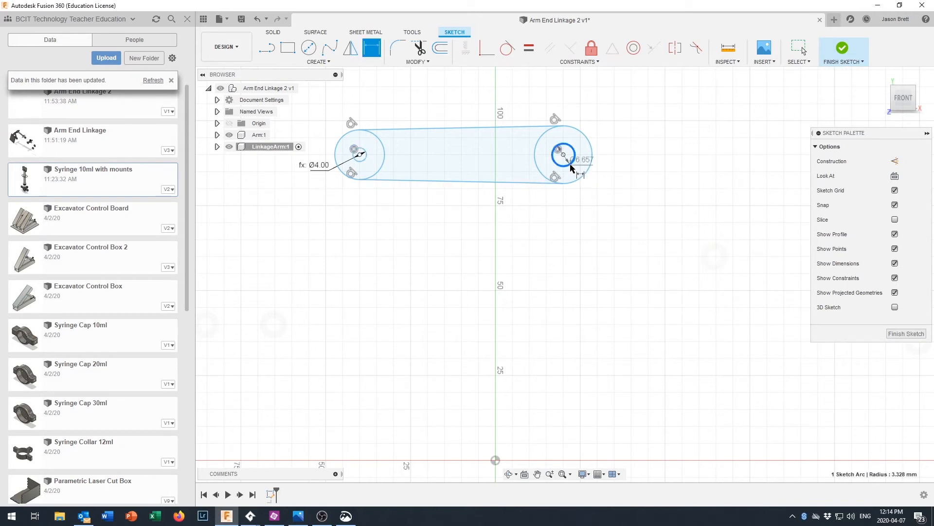
{"action": "left_click", "coordinate": [622, 169]}
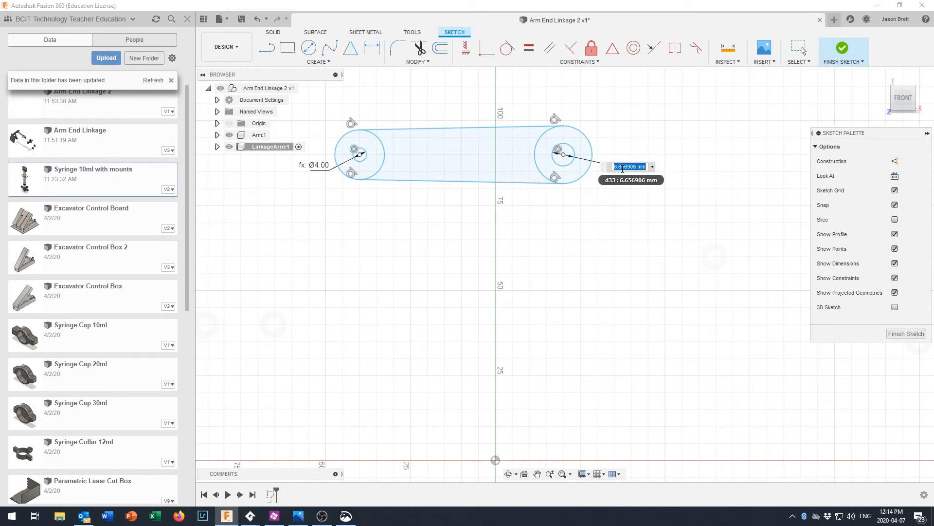
{"action": "type", "text": "h"}
{"action": "key", "text": "Return"}
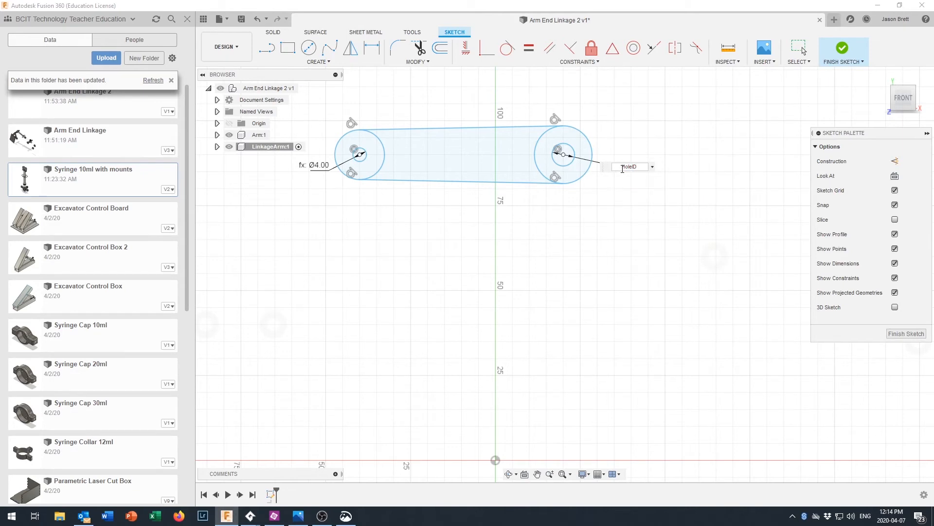
{"action": "key", "text": "Return"}
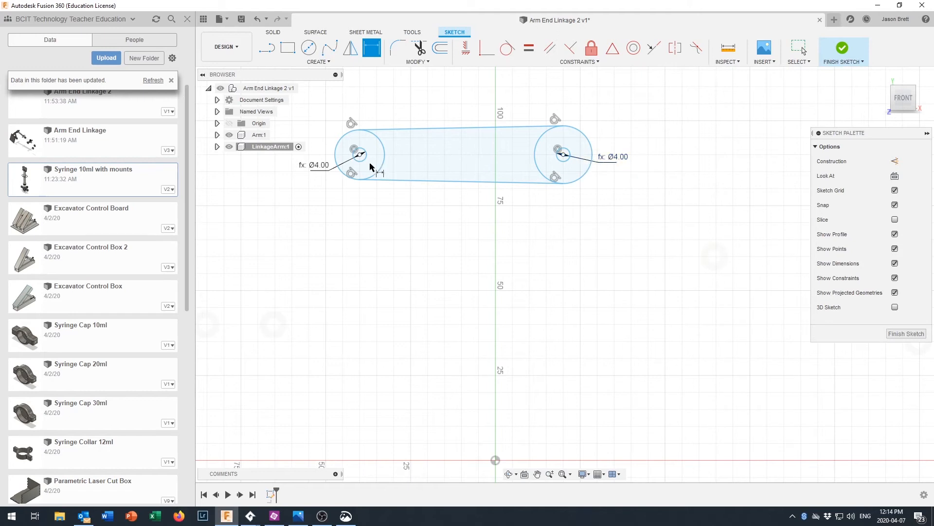
Dimension the left outer circle's diameter as the left hole's diameter plus 8 mm, using the expression d32+8
{"action": "left_click", "coordinate": [341, 140]}
{"action": "left_click", "coordinate": [320, 125]}
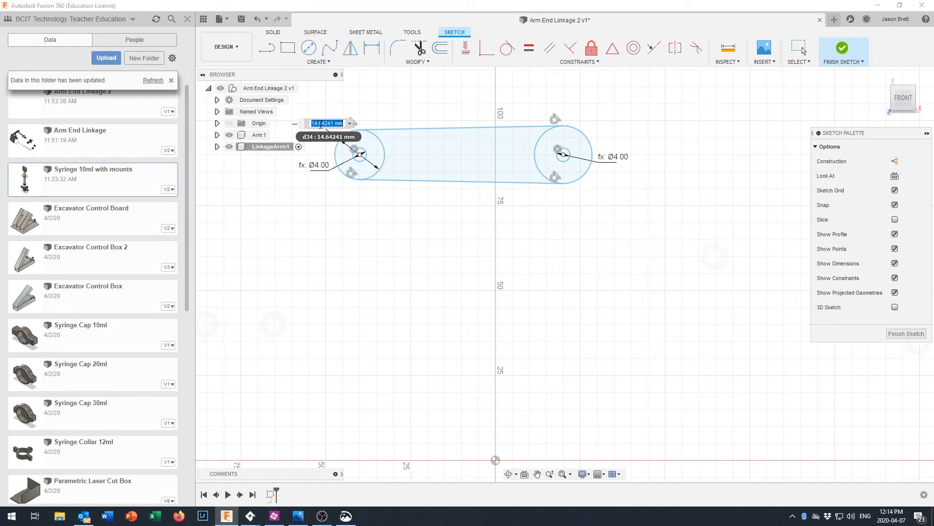
{"action": "type", "text": "d32+8"}
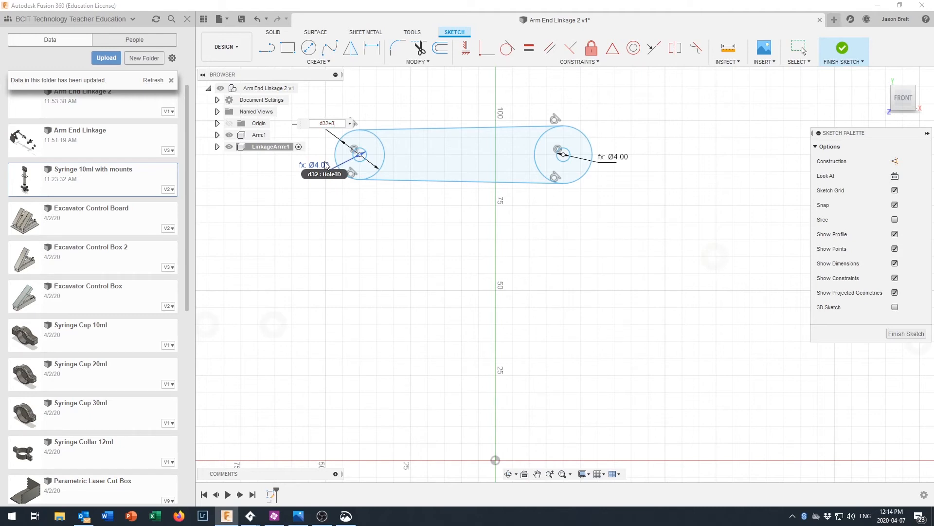
{"action": "key", "text": "Return"}
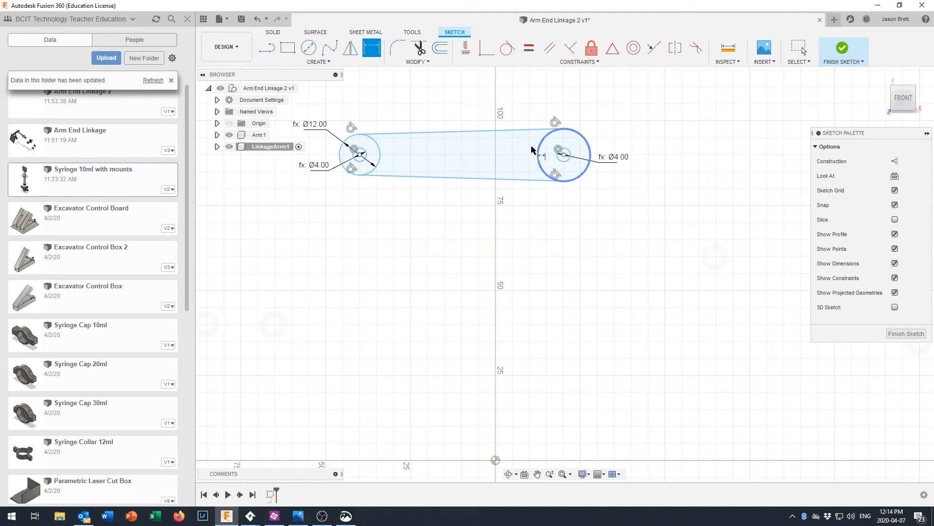
Dimension the right outer circle's diameter to match the left outer circle by referencing d34
{"action": "left_click", "coordinate": [578, 133]}
{"action": "left_click", "coordinate": [599, 104]}
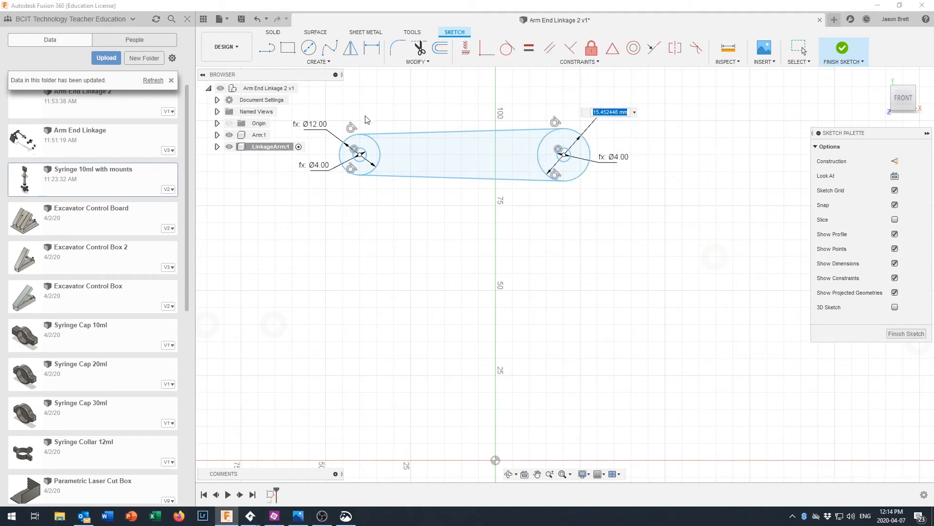
{"action": "type", "text": "d34"}
{"action": "key", "text": "Return"}
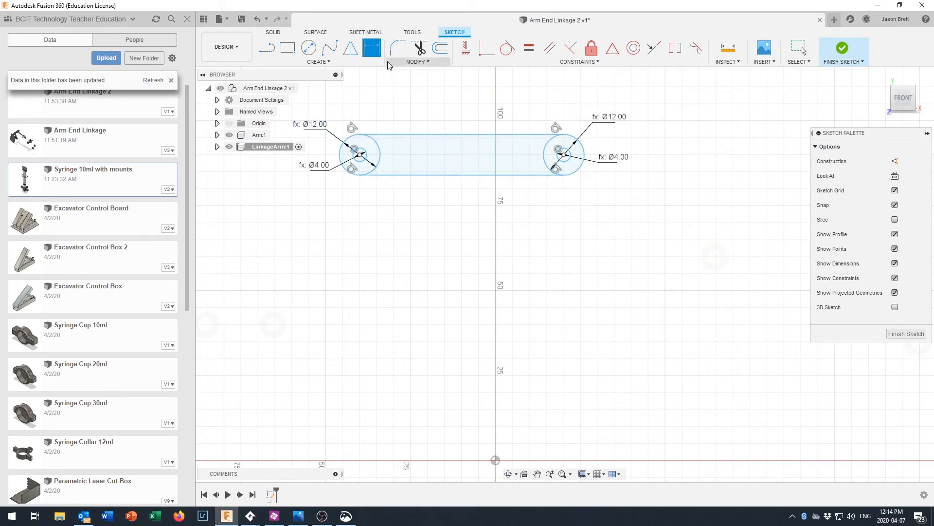
{"action": "left_click", "coordinate": [360, 155]}
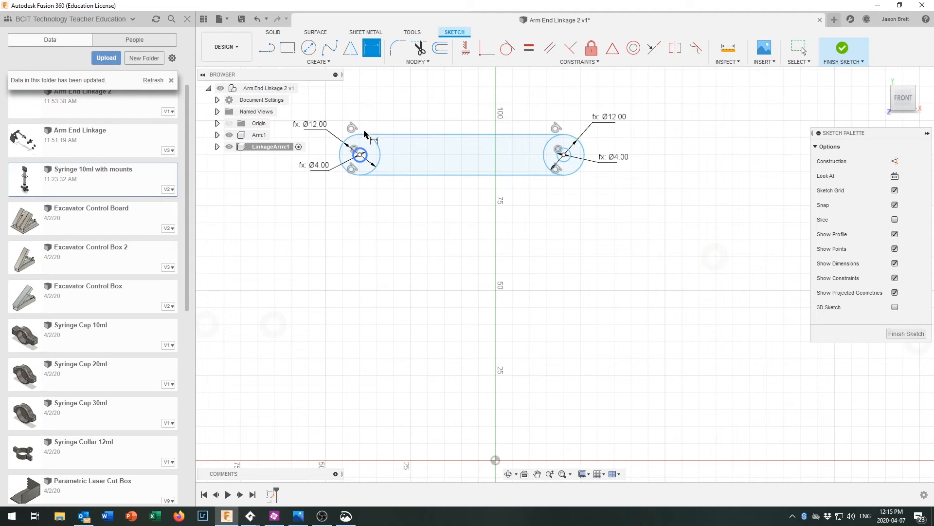
{"action": "left_click", "coordinate": [360, 155]}
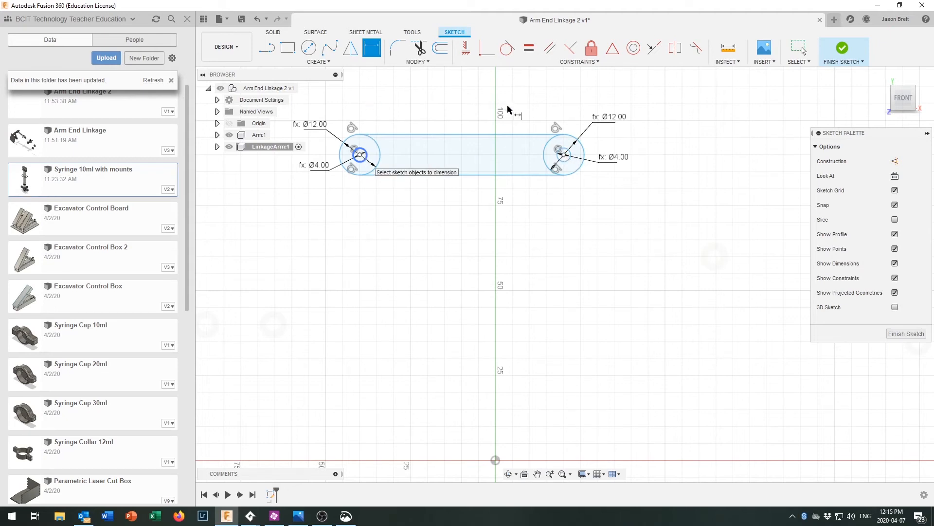
{"action": "key", "text": "Escape"}
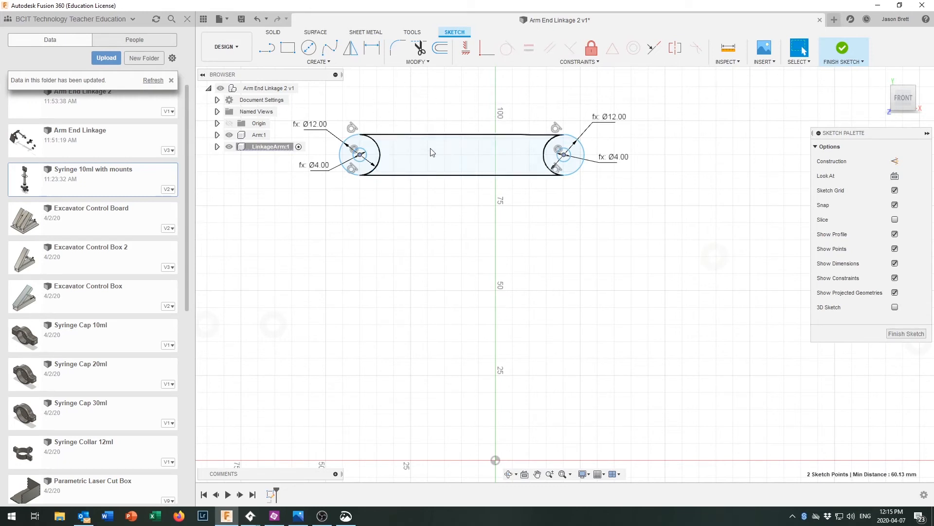
{"action": "left_click", "coordinate": [371, 47]}
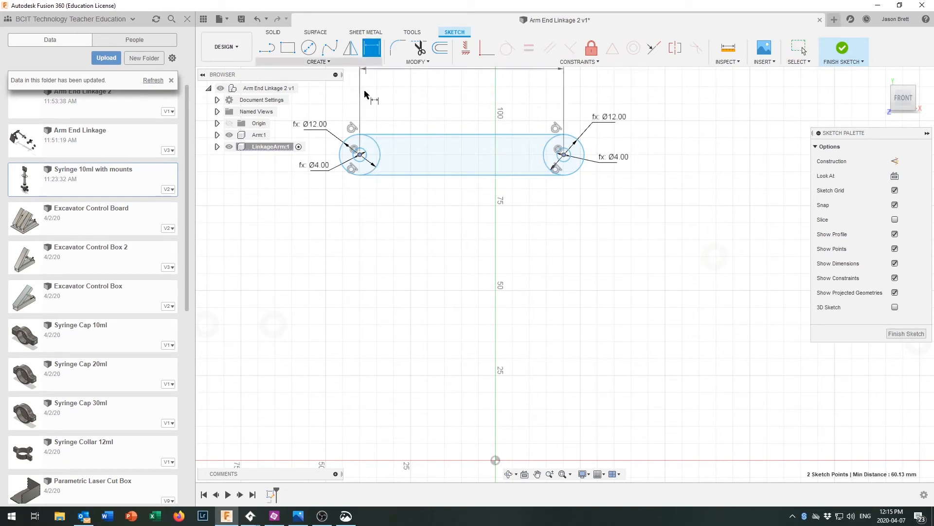
{"action": "left_click", "coordinate": [360, 155]}
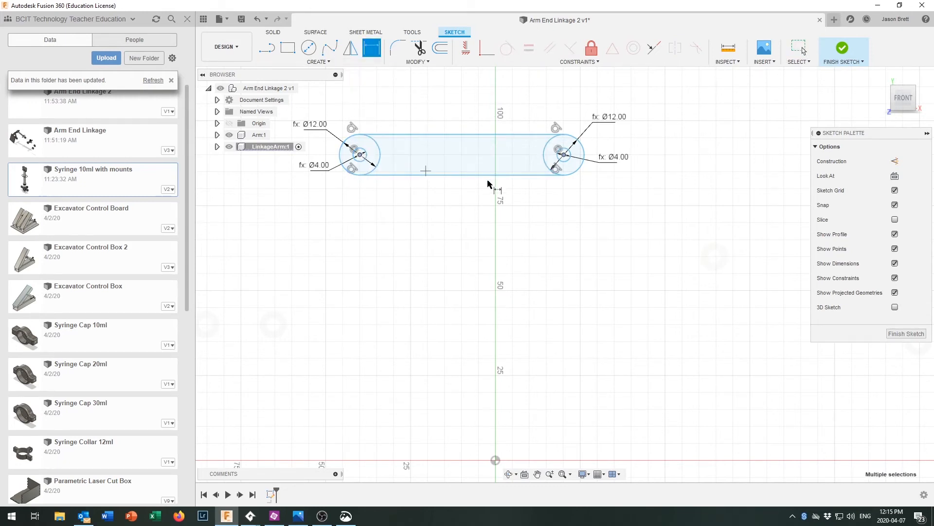
{"action": "left_click", "coordinate": [564, 155]}
{"action": "key", "text": "Escape"}
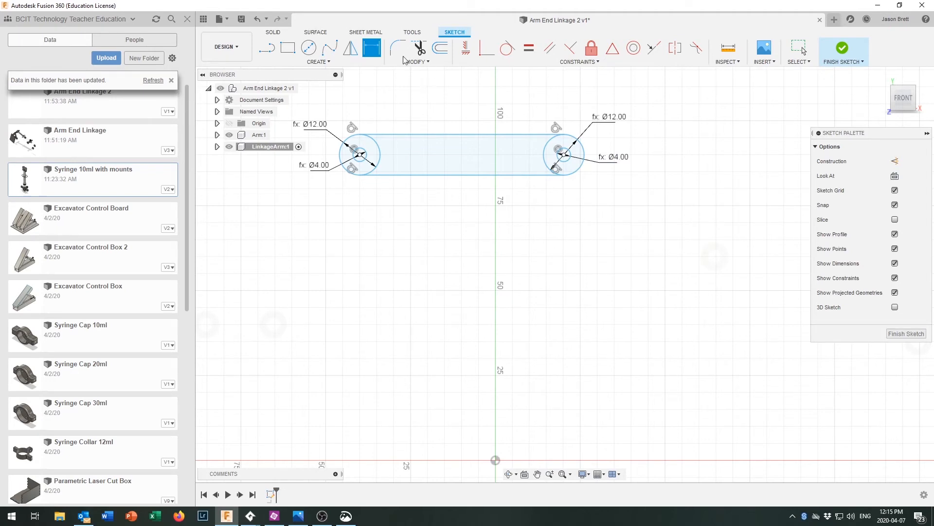
Dimension the horizontal center-to-center distance between the two holes, placing it below the link profile
{"action": "left_click", "coordinate": [367, 48]}
{"action": "left_click", "coordinate": [366, 153]}
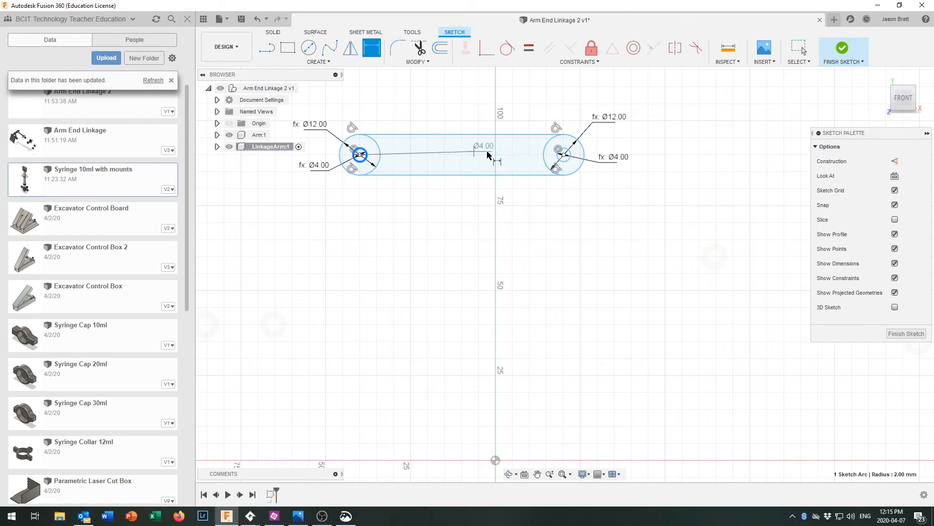
{"action": "left_click", "coordinate": [560, 156]}
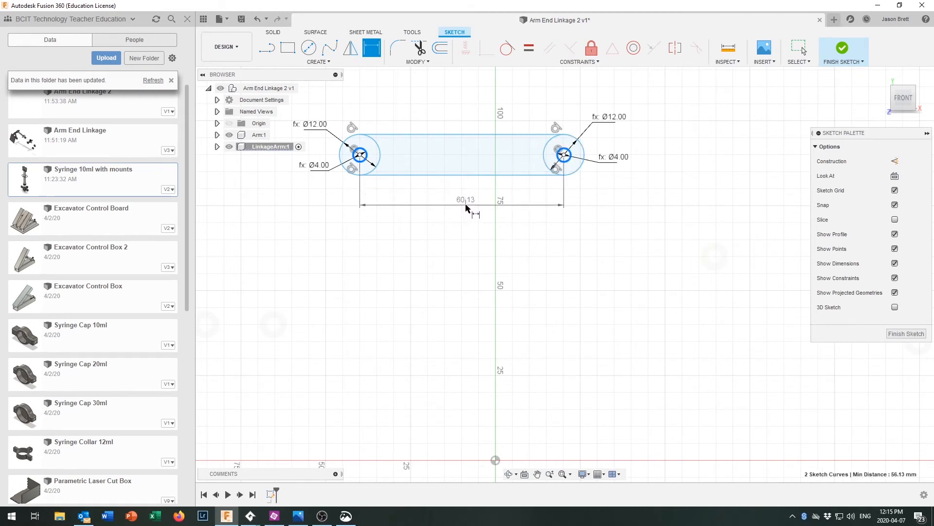
{"action": "left_click", "coordinate": [467, 207]}
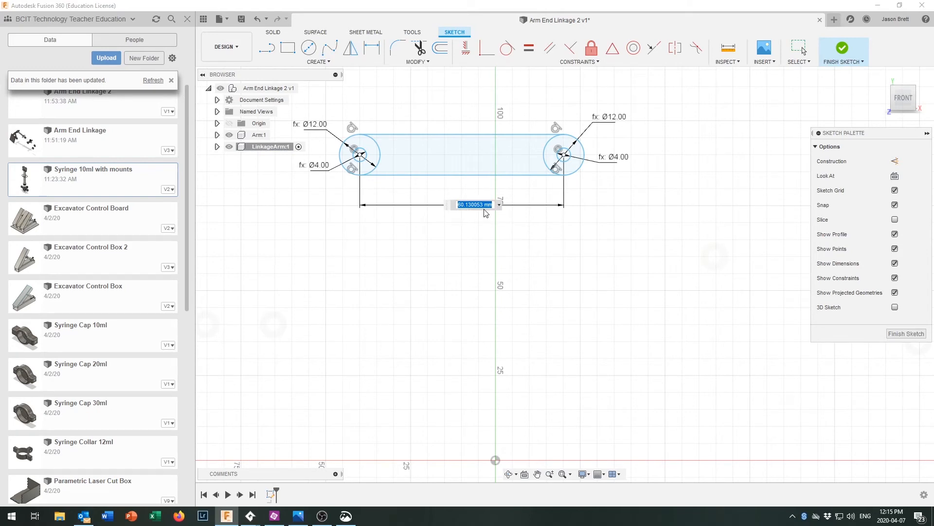
{"action": "key", "text": "Return"}
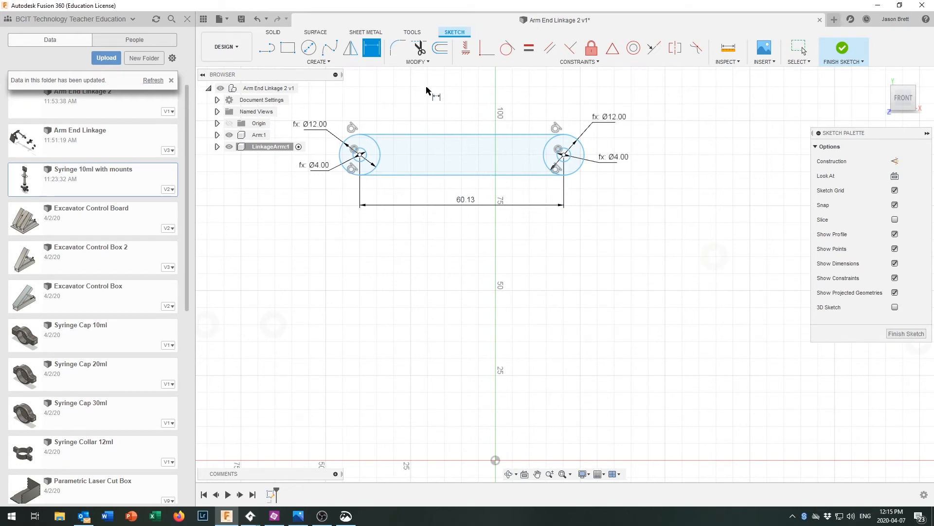
Add a user parameter LinkageArmLength of 50 mm with the comment "hole to hole length of the linkage attached to the arm"
{"action": "left_click", "coordinate": [418, 61]}
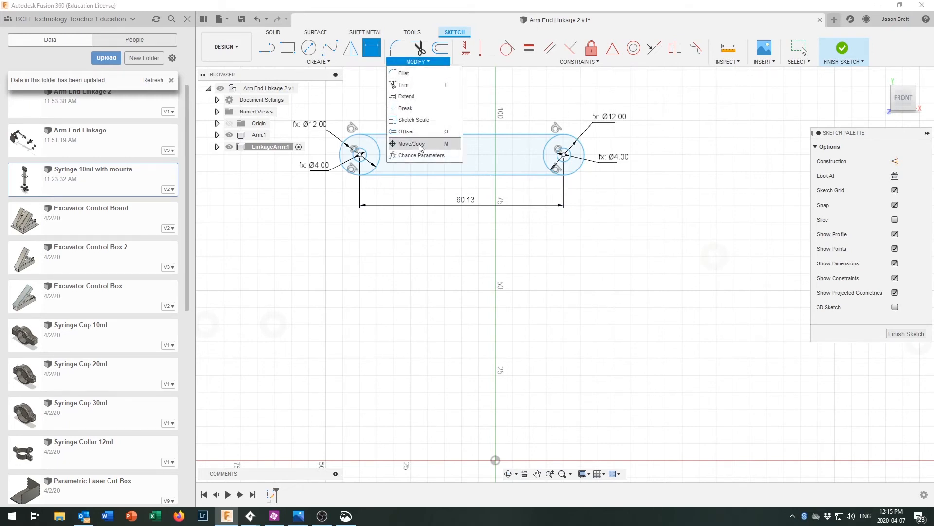
{"action": "left_click", "coordinate": [415, 155]}
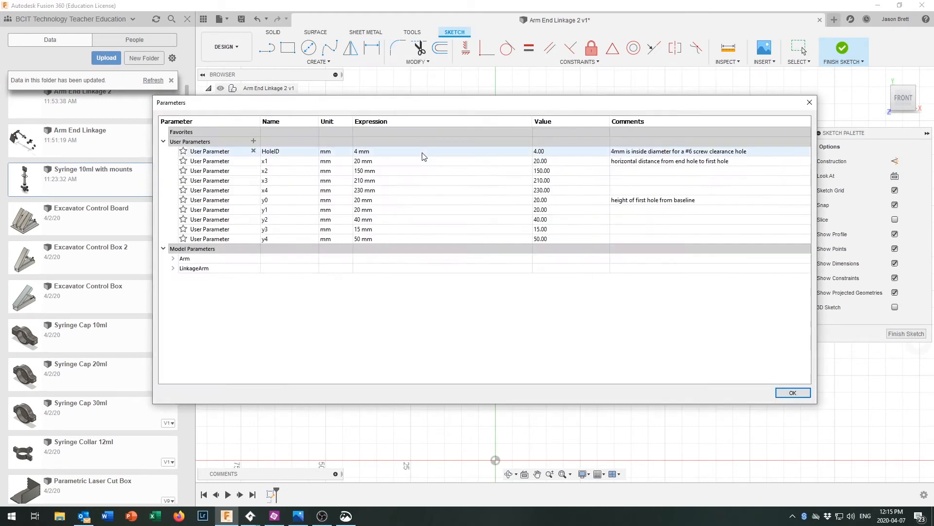
{"action": "left_click", "coordinate": [253, 141]}
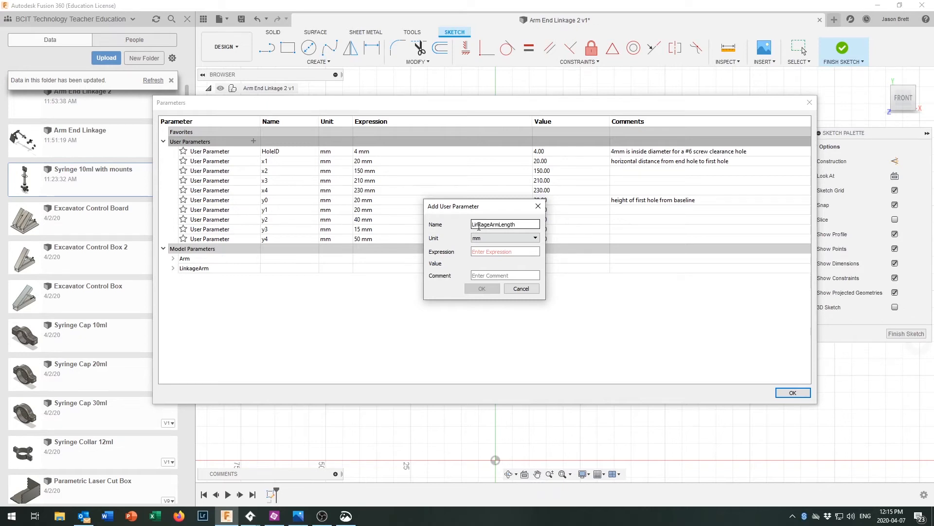
{"action": "left_click", "coordinate": [481, 252]}
{"action": "type", "text": "50"}
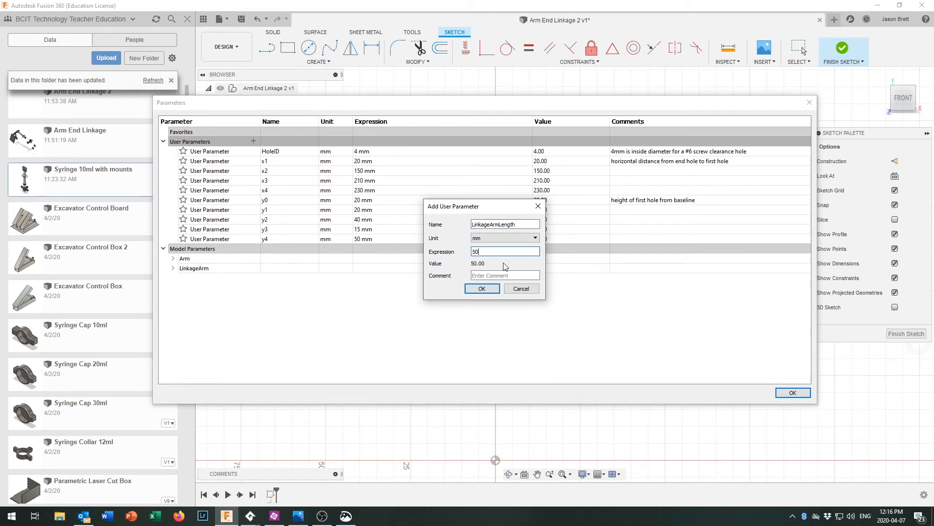
{"action": "left_click", "coordinate": [502, 276]}
{"action": "type", "text": "hole to hole"}
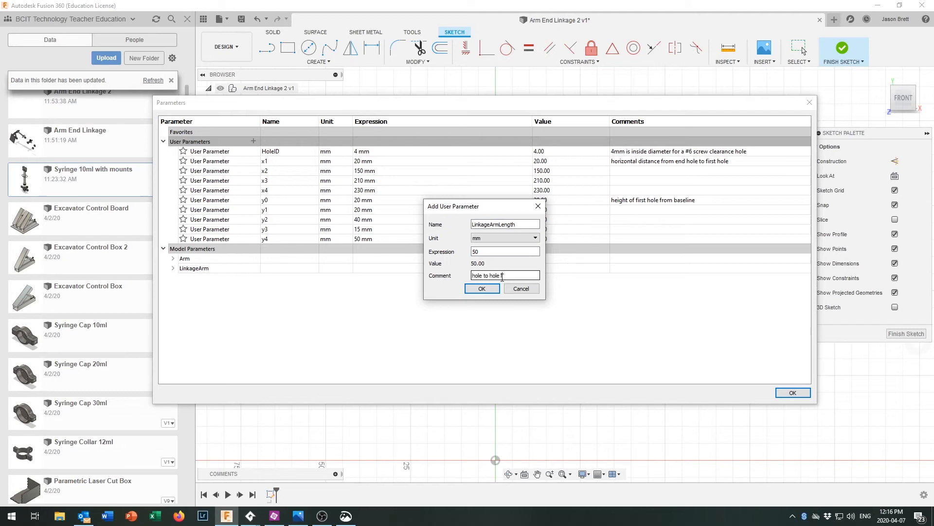
{"action": "type", "text": " length of the linkage attached to the arm"}
{"action": "key", "text": "Return"}
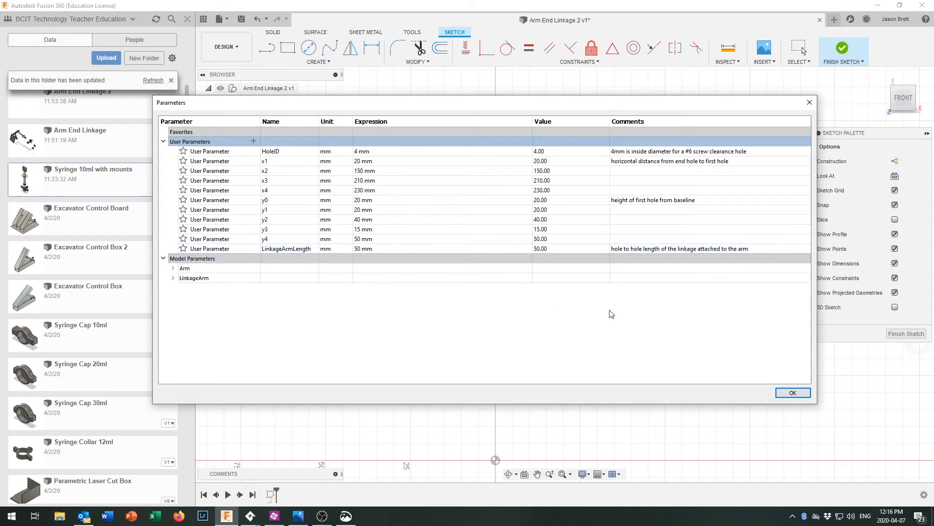
{"action": "left_click", "coordinate": [794, 394]}
Set the hole-to-hole distance to the LinkageArmLength parameter and finish the sketch
{"action": "left_click", "coordinate": [462, 207]}
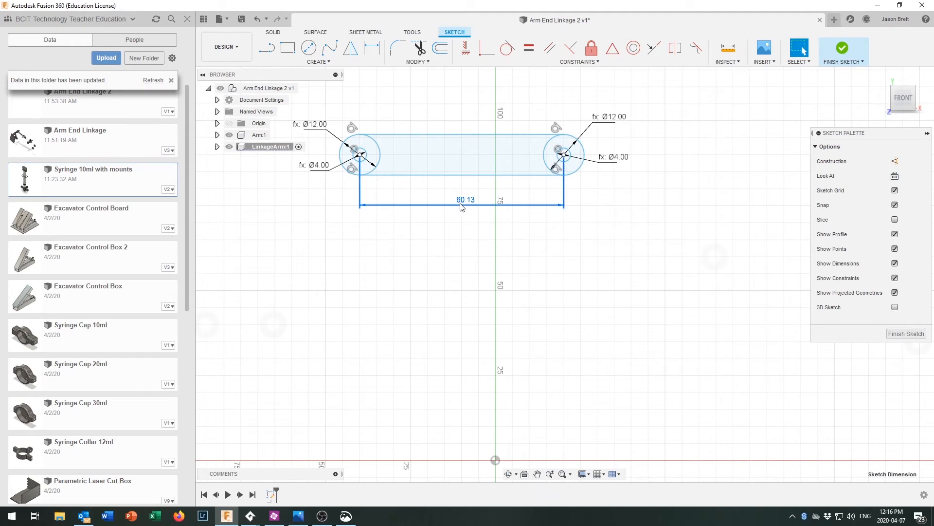
{"action": "double_click", "coordinate": [461, 206]}
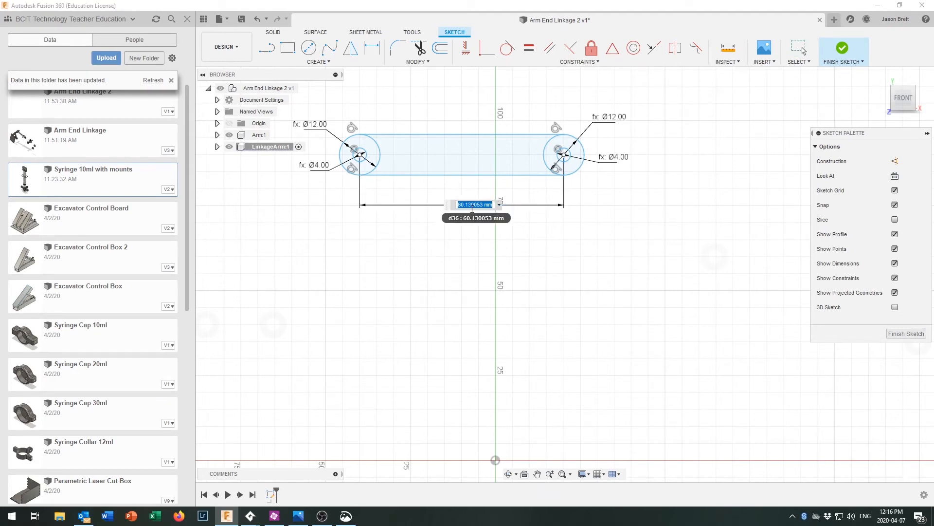
{"action": "type", "text": "l"}
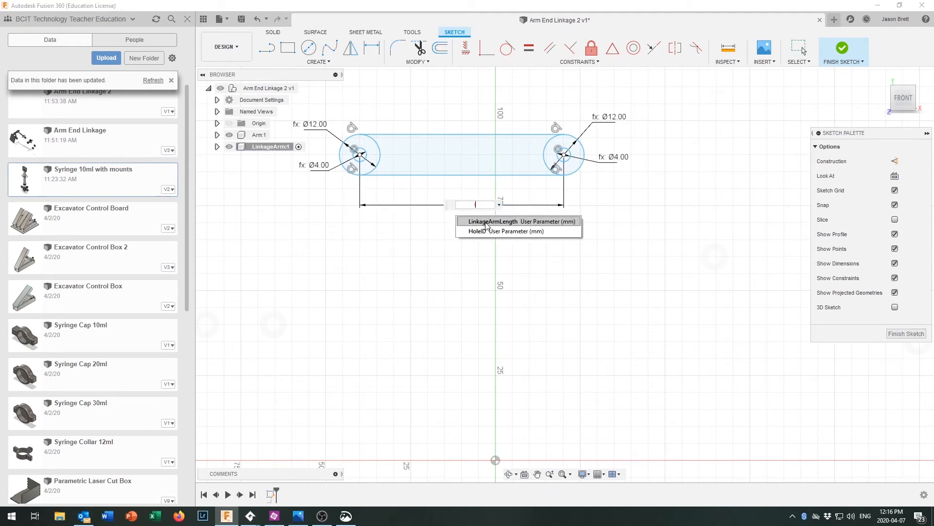
{"action": "left_click", "coordinate": [485, 222]}
{"action": "key", "text": "Return"}
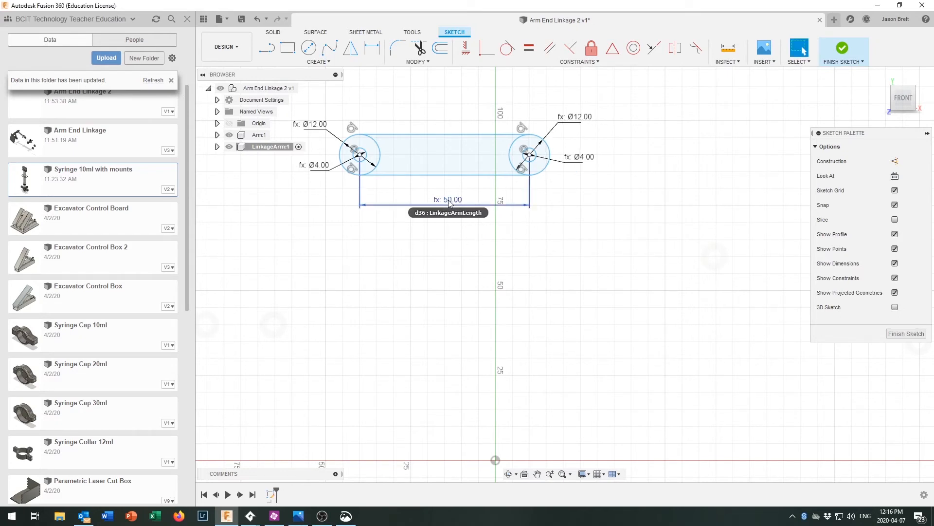
{"action": "left_click", "coordinate": [843, 52]}
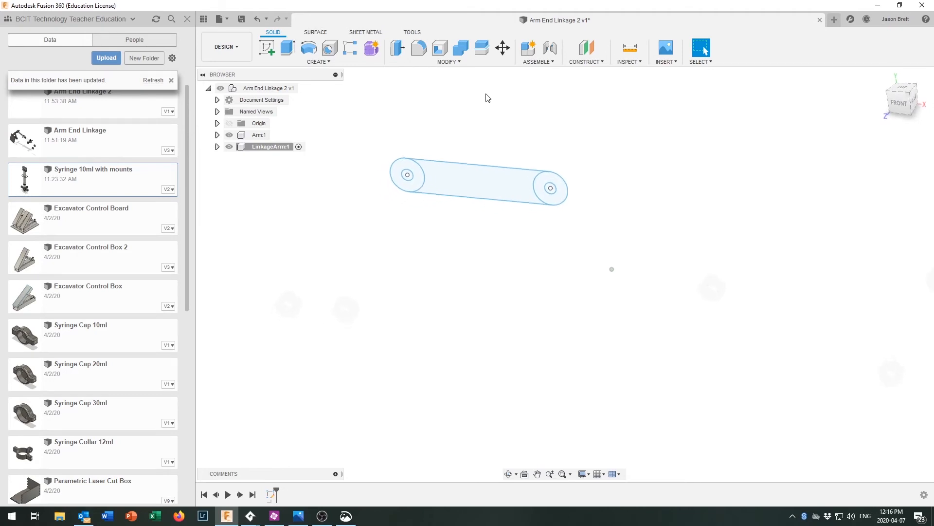
Extrude the link's middle profile and both end rings 3 mm as a new body, leaving the two holes open
{"action": "left_click", "coordinate": [288, 49]}
{"action": "left_click", "coordinate": [417, 165]}
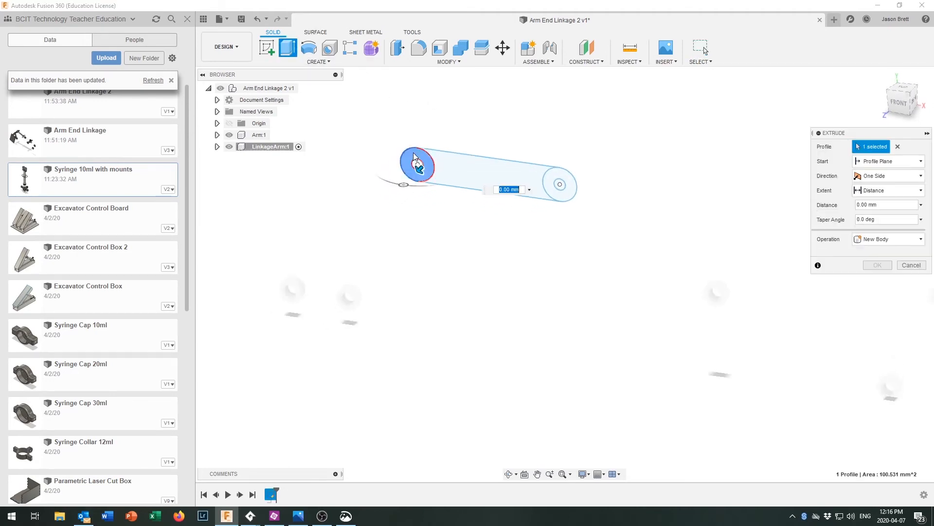
{"action": "left_click", "coordinate": [462, 165]}
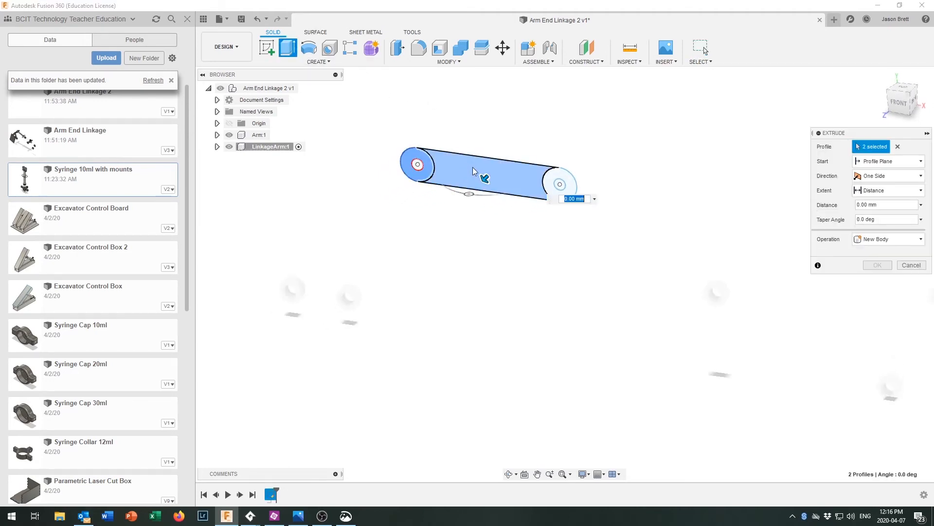
{"action": "left_click", "coordinate": [551, 185]}
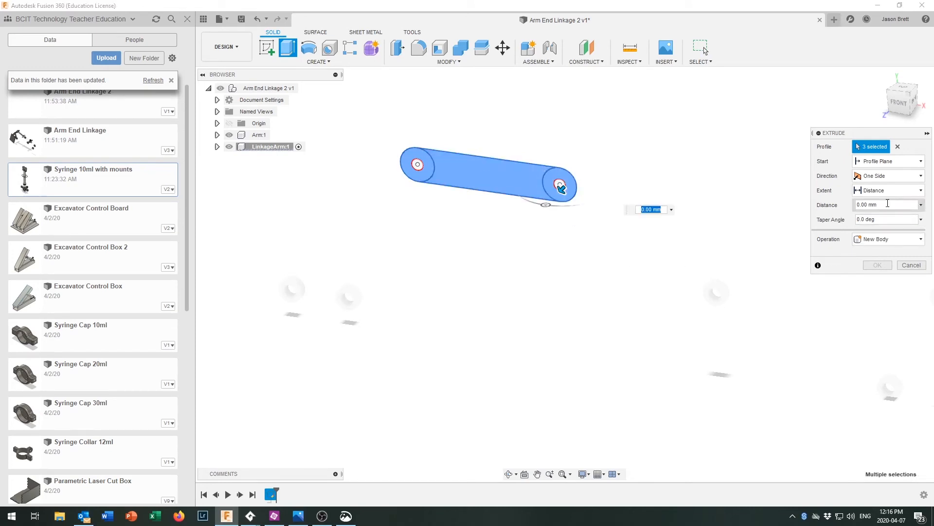
{"action": "left_click", "coordinate": [886, 205]}
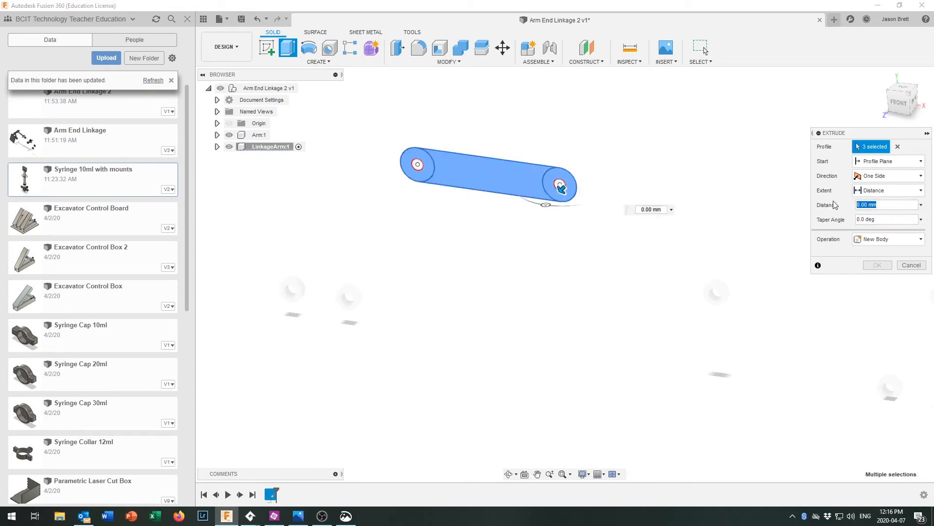
{"action": "type", "text": "3"}
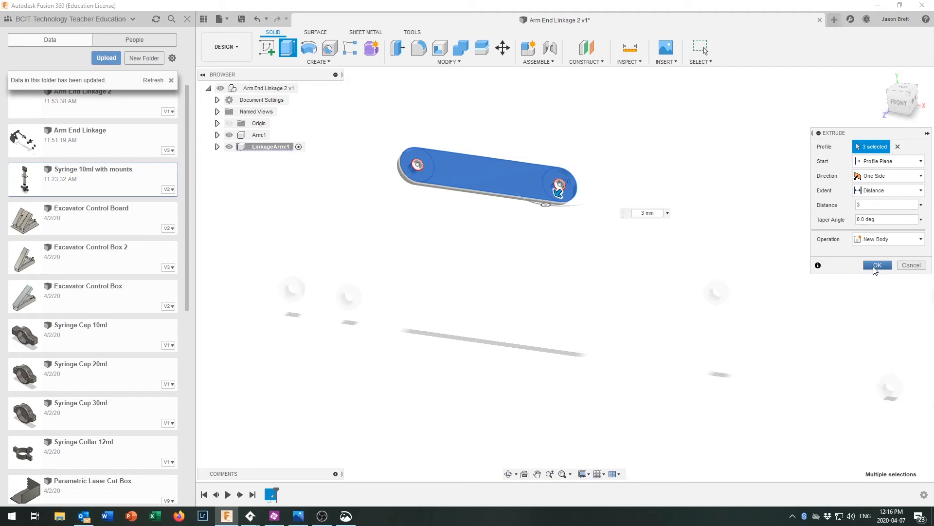
{"action": "left_click", "coordinate": [876, 266]}
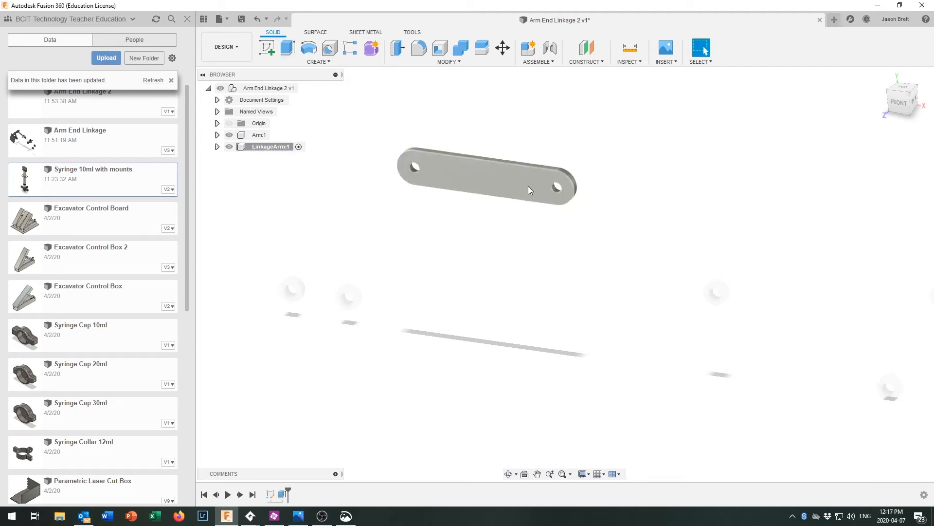
{"action": "scroll", "coordinate": [527, 186], "scroll_direction": "up", "scroll_amount": 3}
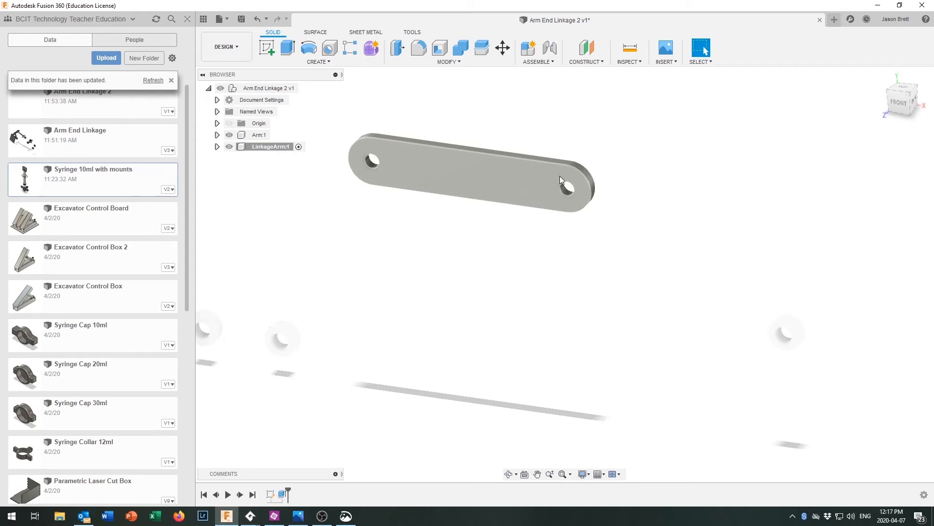
{"action": "scroll", "coordinate": [548, 180], "scroll_direction": "down", "scroll_amount": 1}
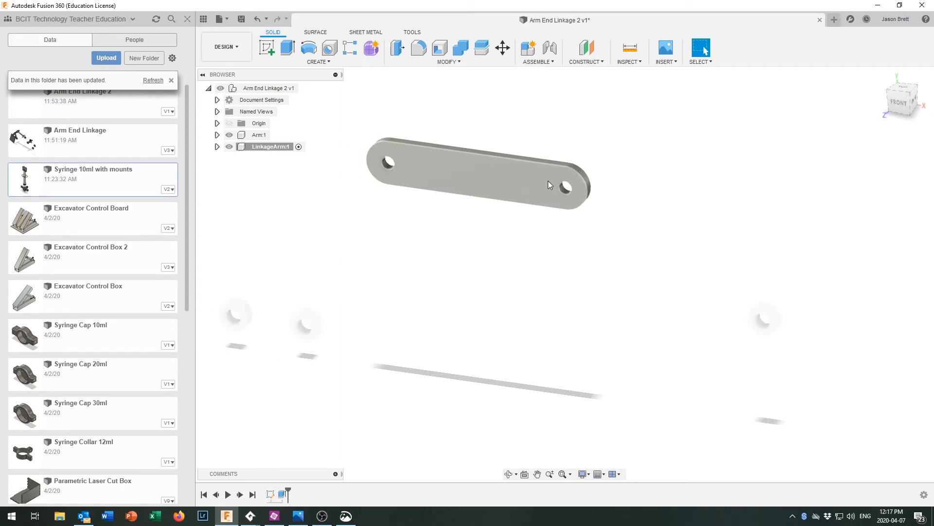
{"action": "scroll", "coordinate": [547, 182], "scroll_direction": "down", "scroll_amount": 2}
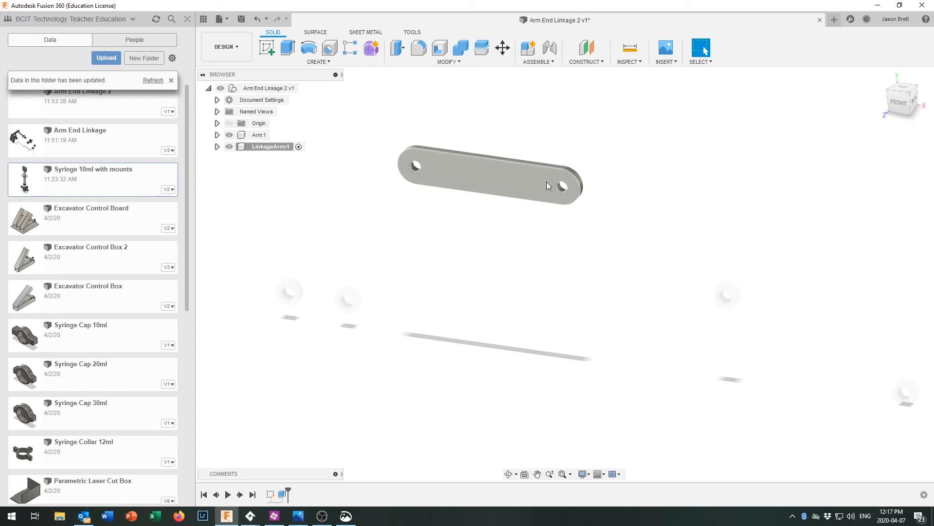
Make the top-level Arm End Linkage 2 assembly the active component
{"action": "left_click", "coordinate": [299, 146]}
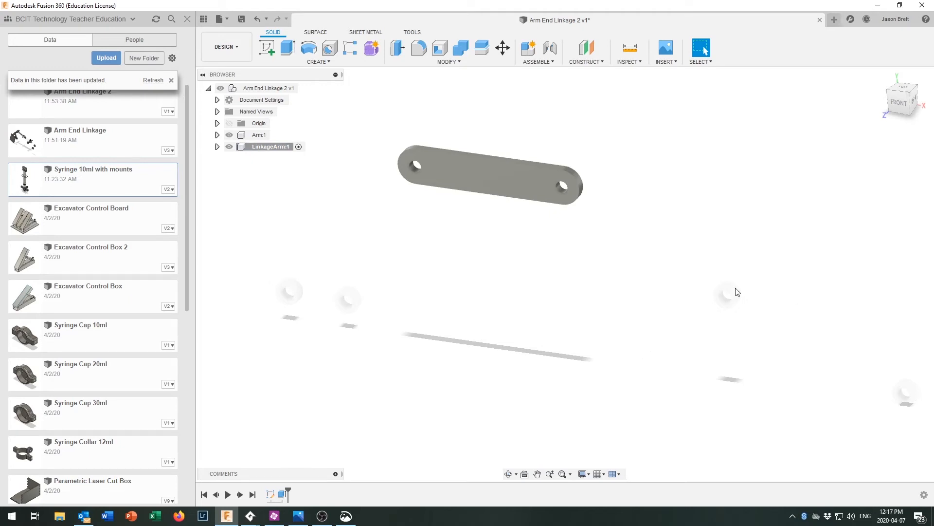
{"action": "left_click", "coordinate": [303, 89]}
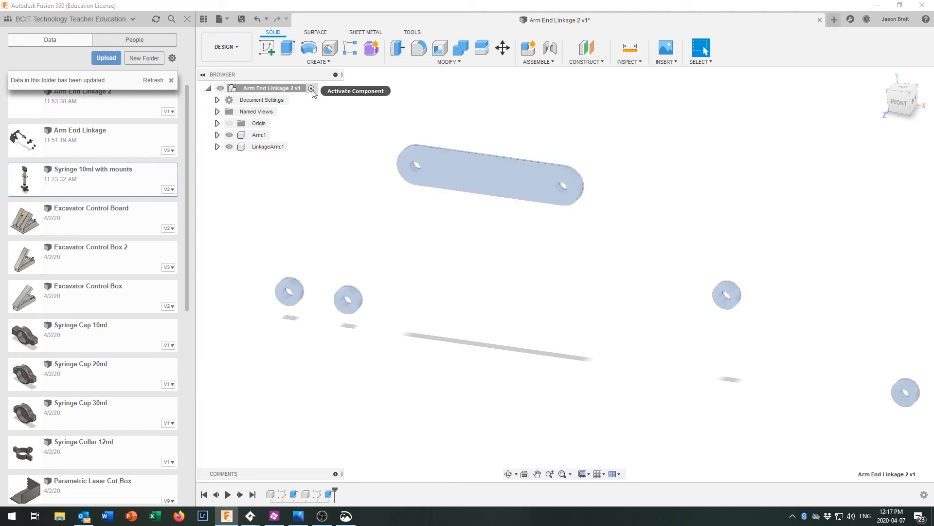
Hide and reshow the Arm and LinkageArm components in turn to check which bodies each contains
{"action": "left_click", "coordinate": [229, 135]}
{"action": "left_click", "coordinate": [229, 135]}
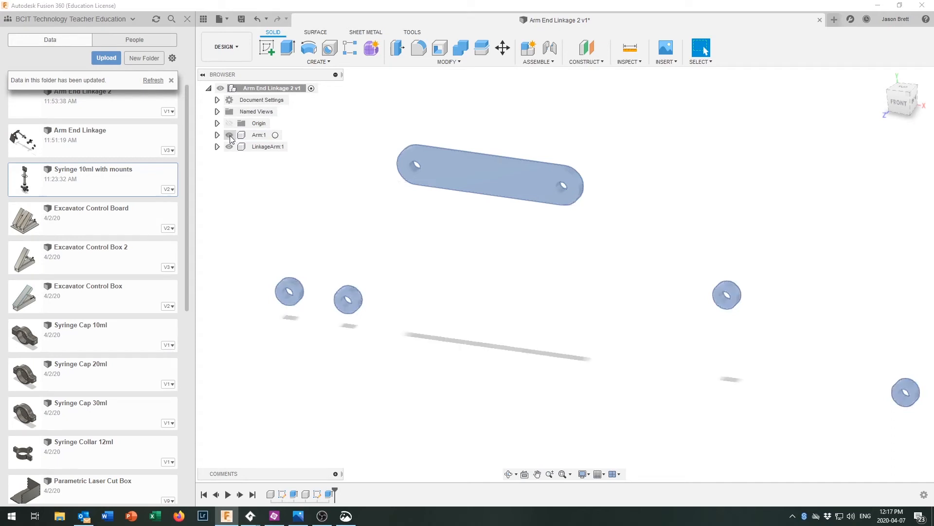
{"action": "left_click", "coordinate": [229, 136]}
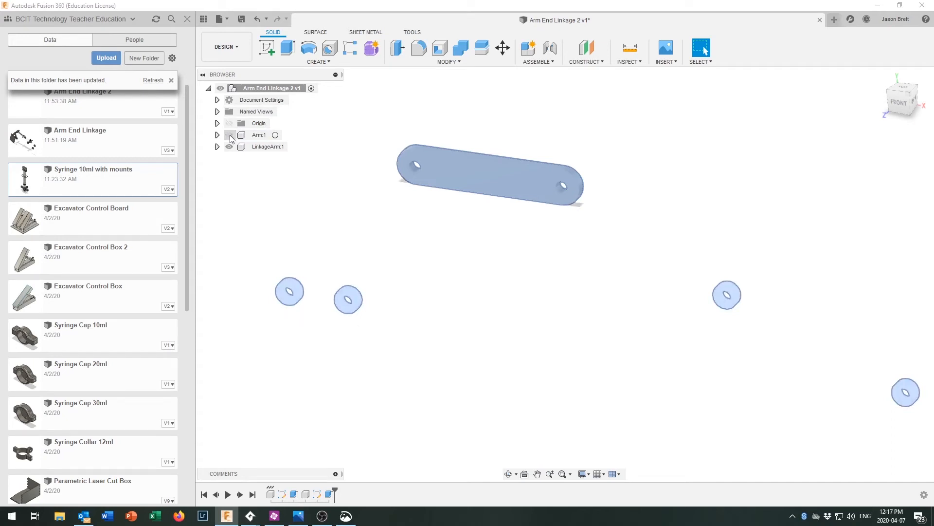
{"action": "left_click", "coordinate": [229, 136]}
{"action": "left_click", "coordinate": [230, 149]}
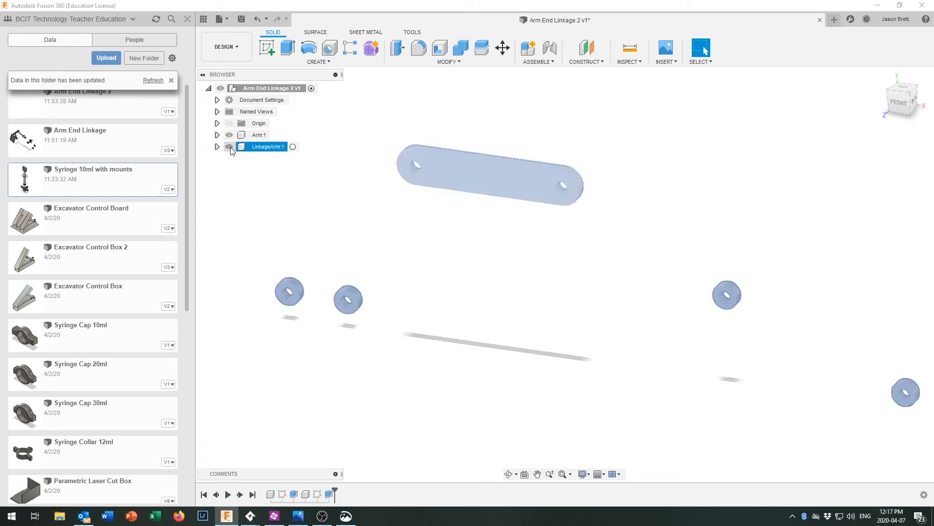
{"action": "left_click", "coordinate": [229, 147]}
{"action": "left_click", "coordinate": [229, 147]}
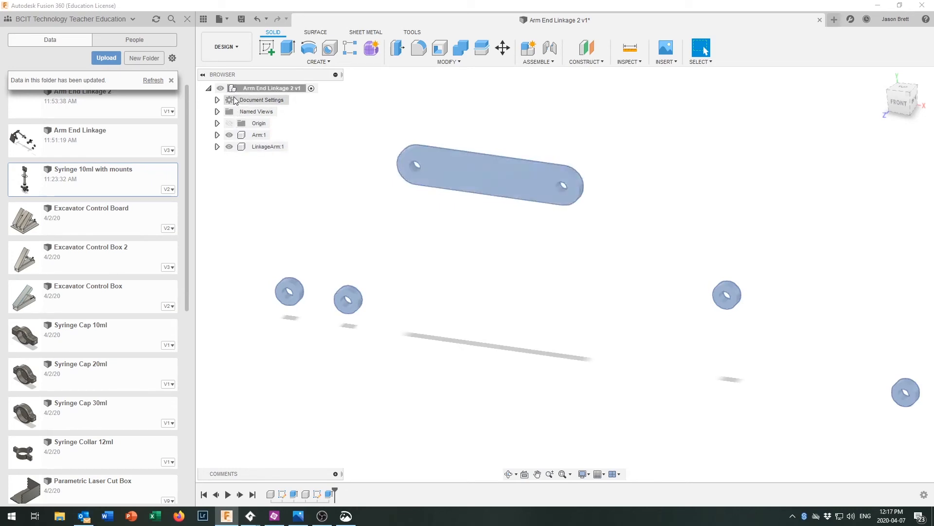
Create a new component under the top-level assembly and name it LinkageBucket
{"action": "left_click", "coordinate": [237, 89]}
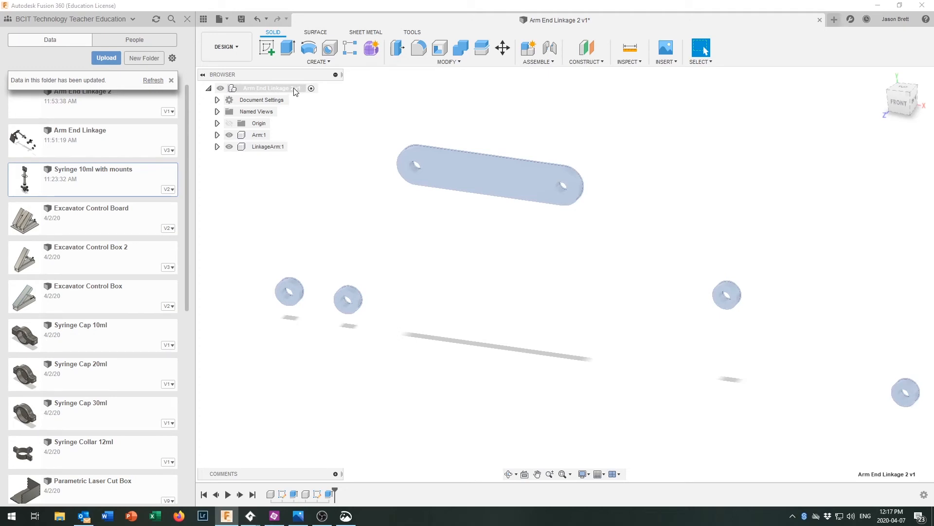
{"action": "right_click", "coordinate": [295, 91]}
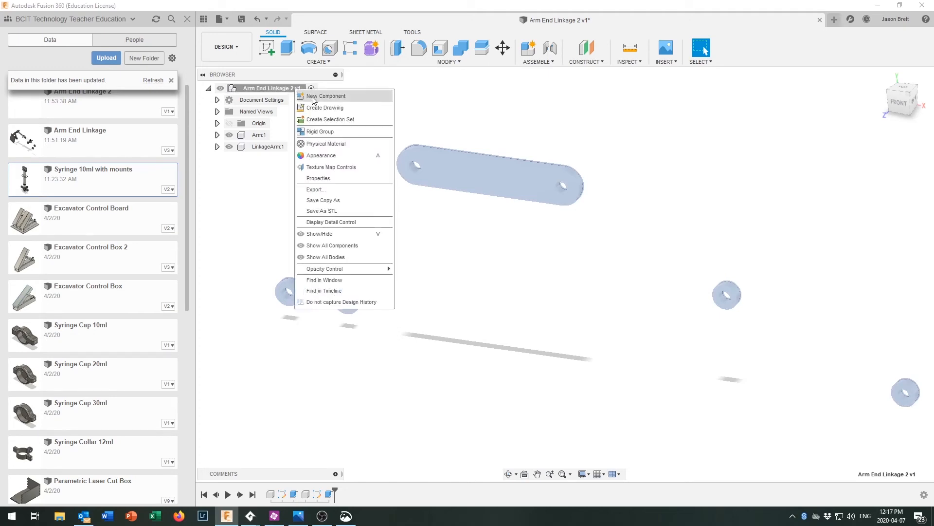
{"action": "left_click", "coordinate": [312, 97]}
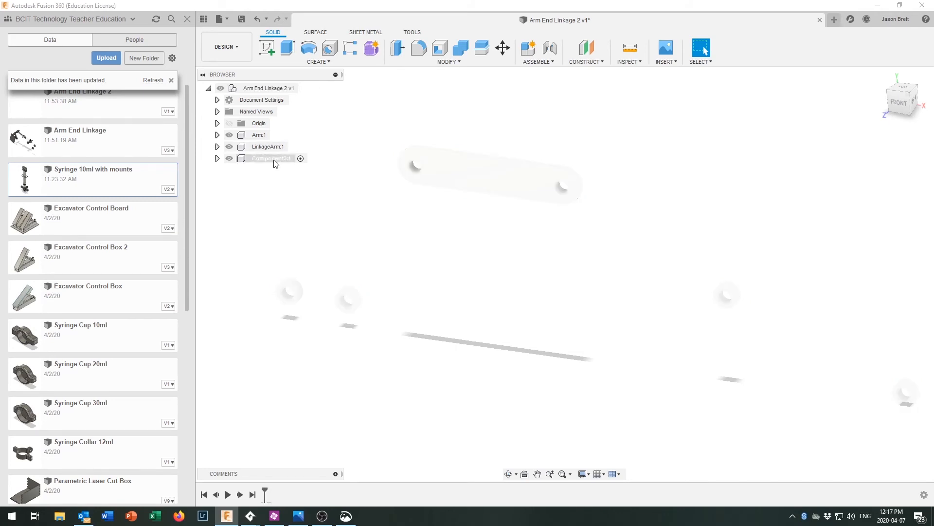
{"action": "left_click", "coordinate": [274, 161]}
{"action": "left_click", "coordinate": [274, 160]}
{"action": "type", "text": "LinkageBucket"}
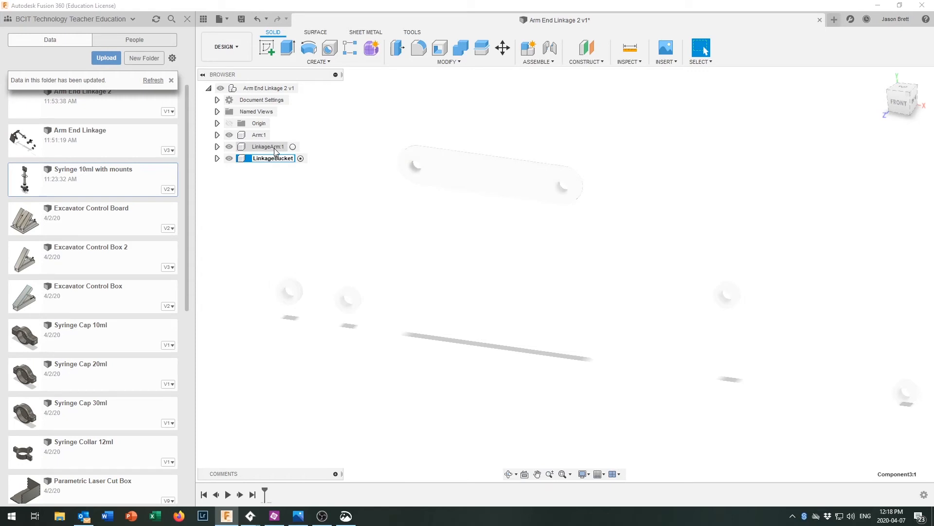
{"action": "key", "text": "Return"}
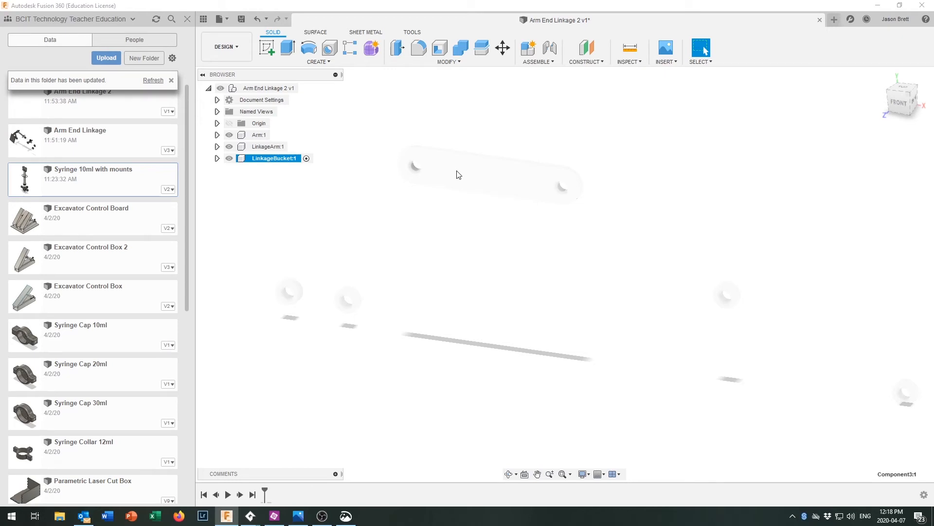
Start a sketch on the front plane and draw two level hole circles, about 6.4 mm and 6.5 mm in diameter, on either side of the vertical axis
{"action": "left_click", "coordinate": [266, 46]}
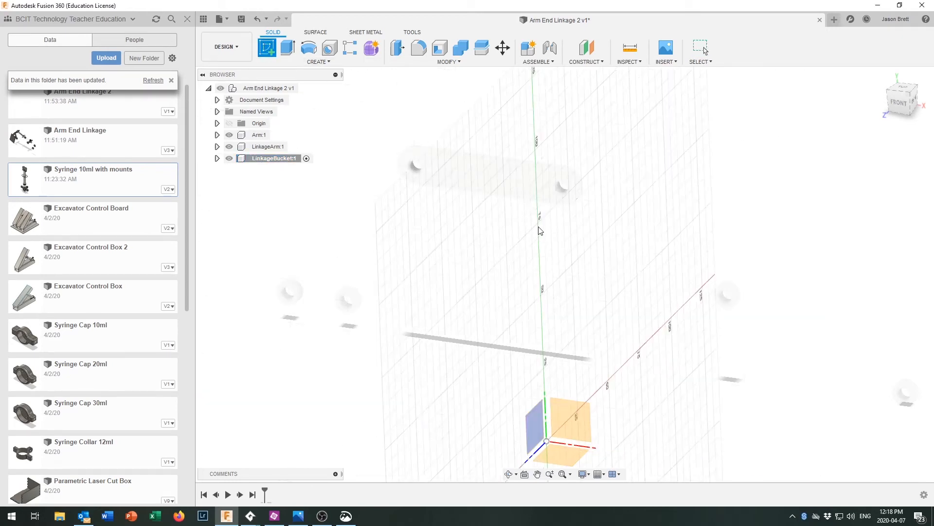
{"action": "left_click", "coordinate": [578, 421]}
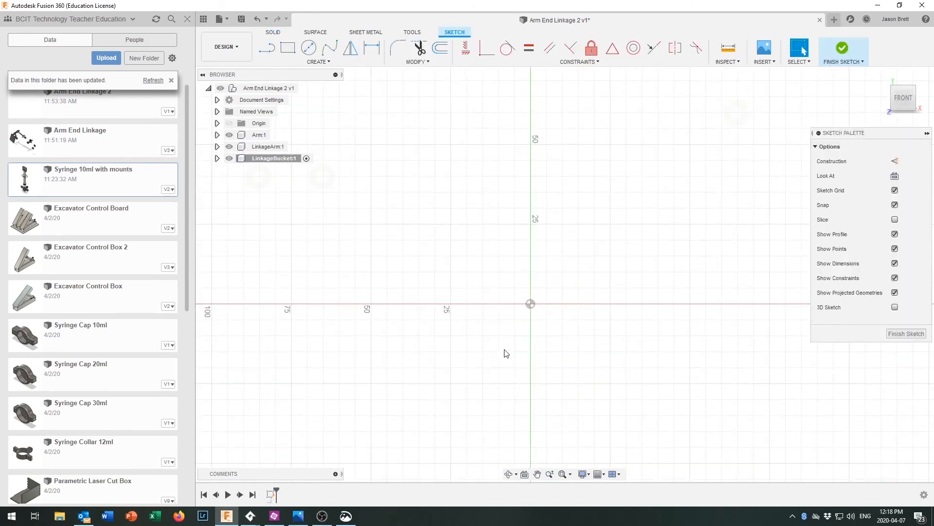
{"action": "left_click", "coordinate": [308, 49]}
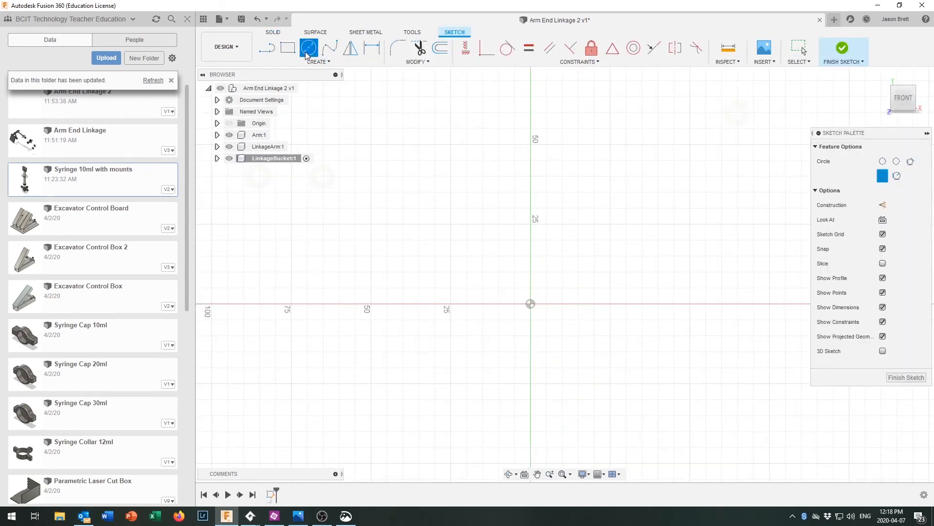
{"action": "left_click", "coordinate": [419, 255]}
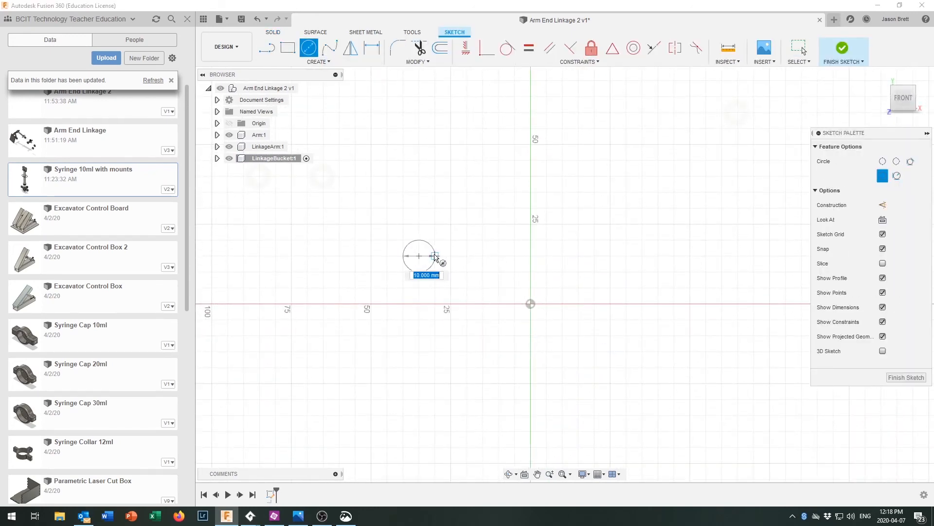
{"action": "left_click", "coordinate": [429, 256]}
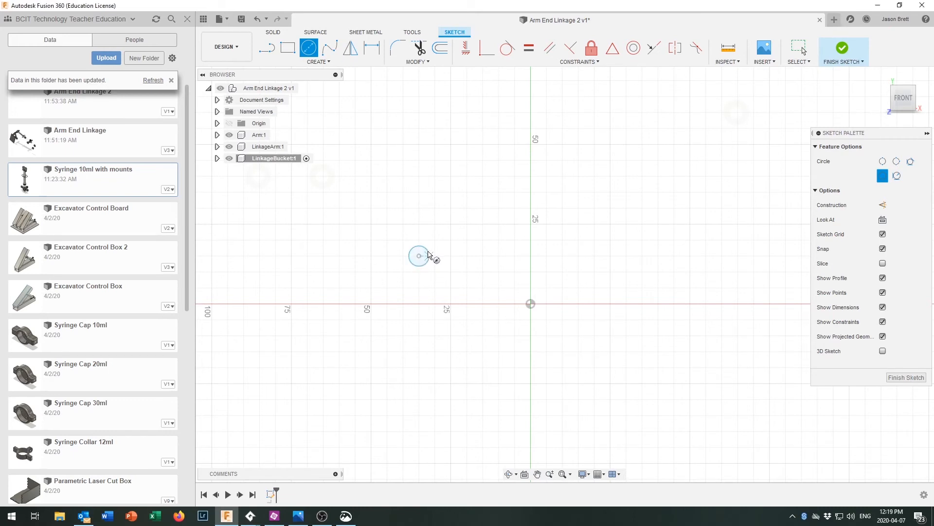
{"action": "left_click", "coordinate": [594, 256]}
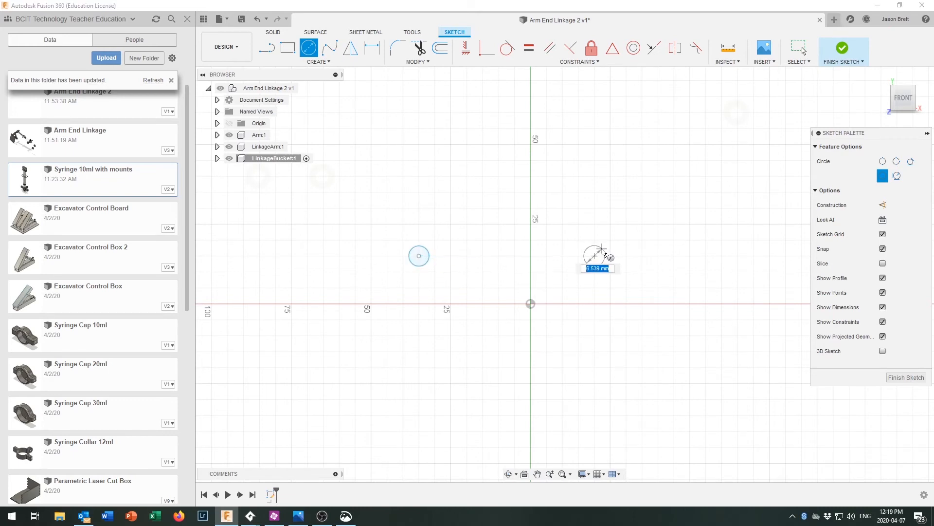
{"action": "left_click", "coordinate": [602, 251]}
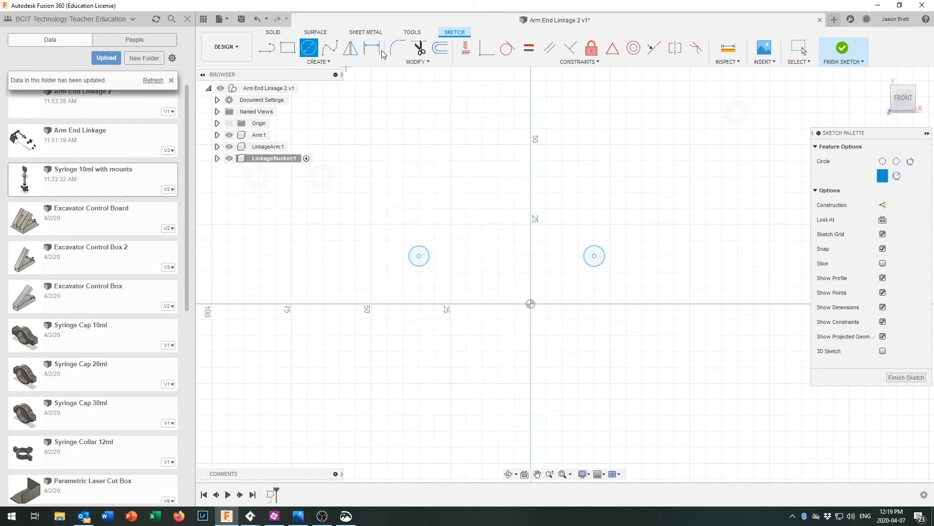
Draw a larger concentric circle around each hole, about 14.4 mm in diameter at the left end and wider at the right end
{"action": "left_click", "coordinate": [419, 256]}
{"action": "left_click", "coordinate": [431, 238]}
{"action": "left_click", "coordinate": [594, 256]}
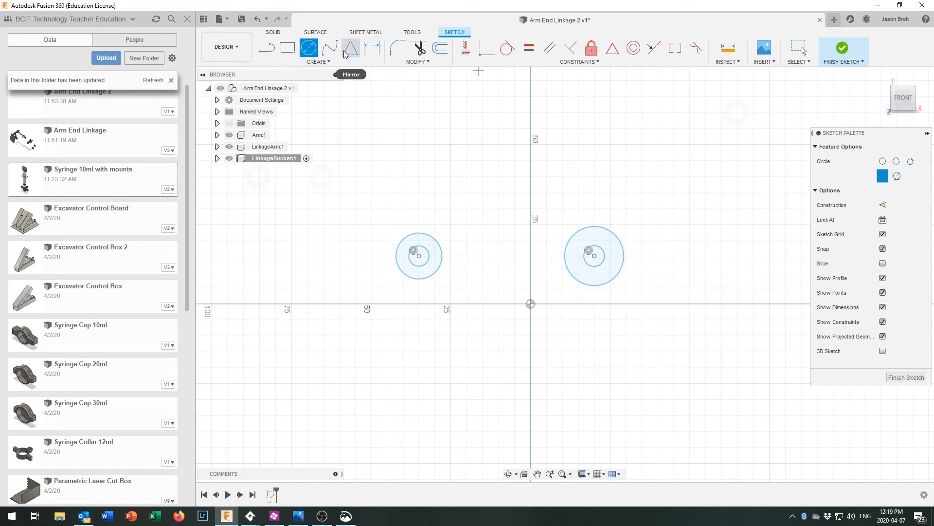
Connect the two outer circles with one straight line along the upper side and one along the lower side
{"action": "left_click", "coordinate": [267, 48]}
{"action": "left_click", "coordinate": [421, 234]}
{"action": "left_click", "coordinate": [584, 229]}
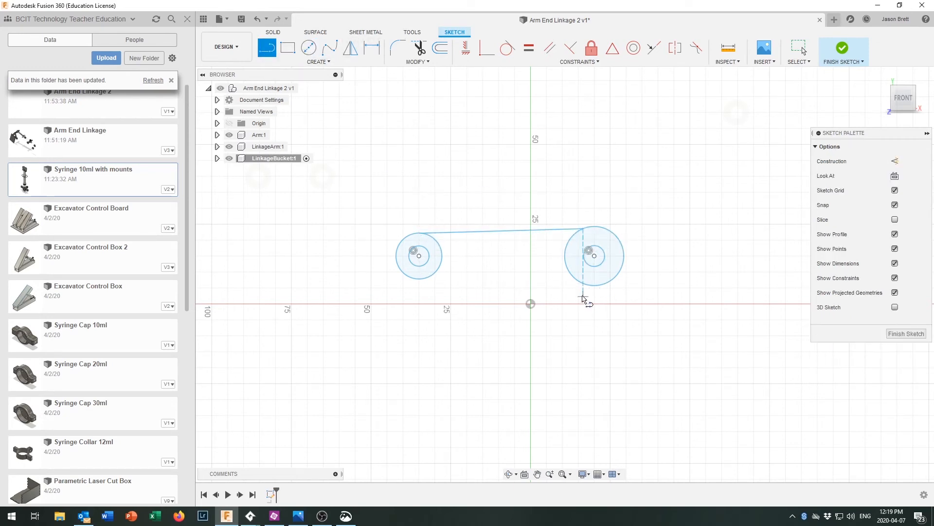
{"action": "left_click", "coordinate": [583, 283]}
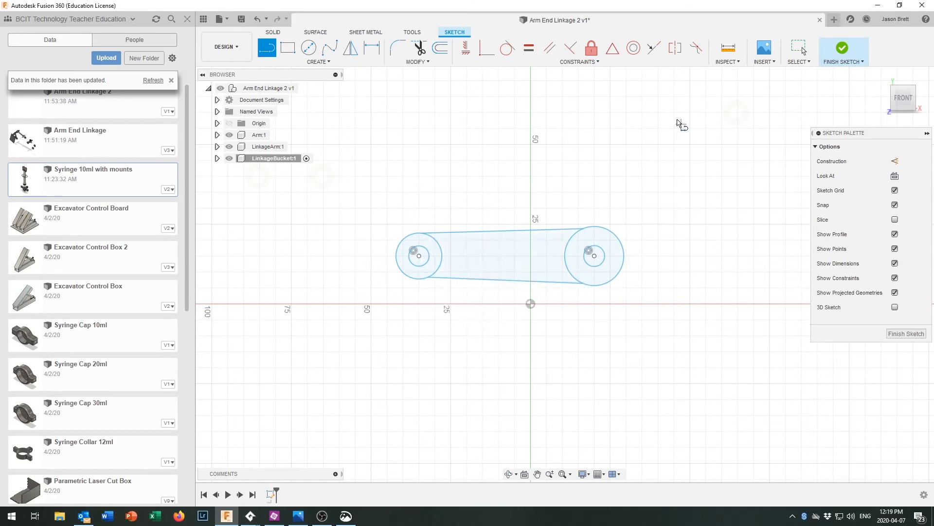
Constrain the upper and lower connecting lines tangent to both outer circles
{"action": "left_click", "coordinate": [511, 52]}
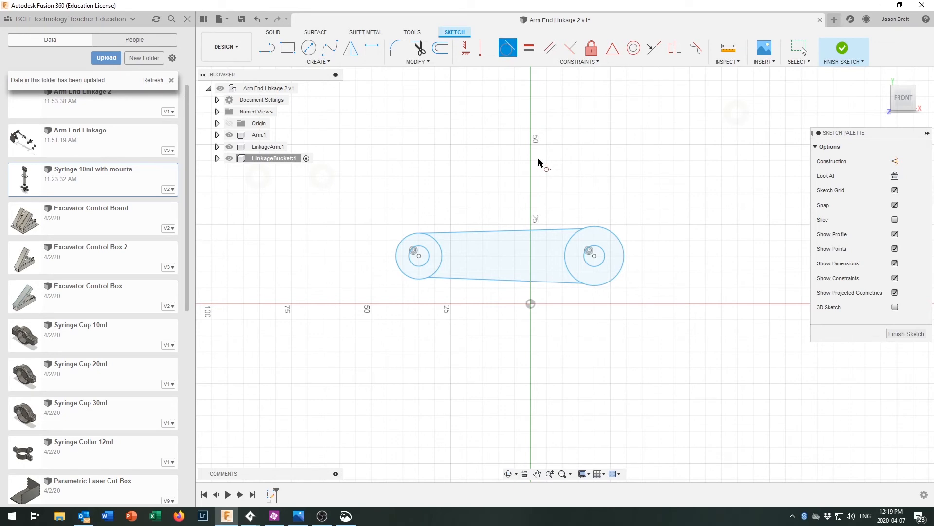
{"action": "left_click", "coordinate": [562, 229]}
{"action": "left_click", "coordinate": [594, 227]}
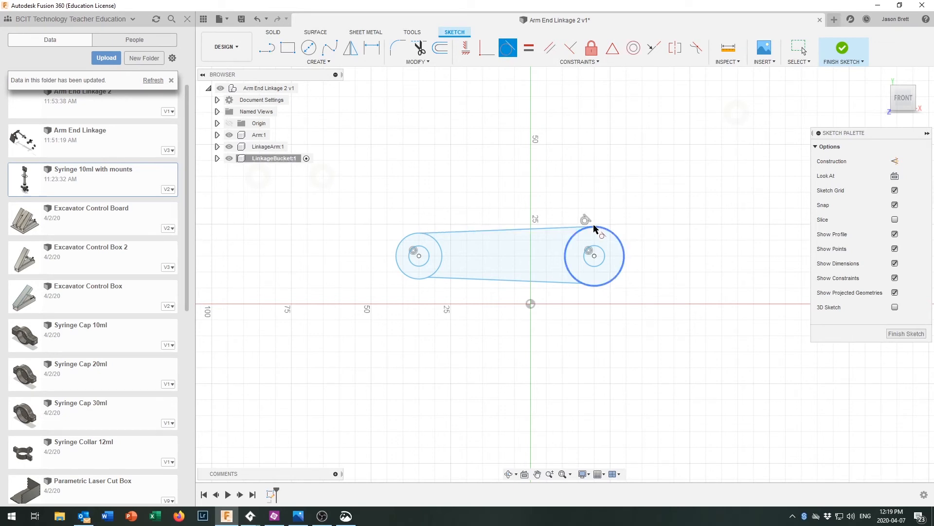
{"action": "left_click", "coordinate": [483, 233]}
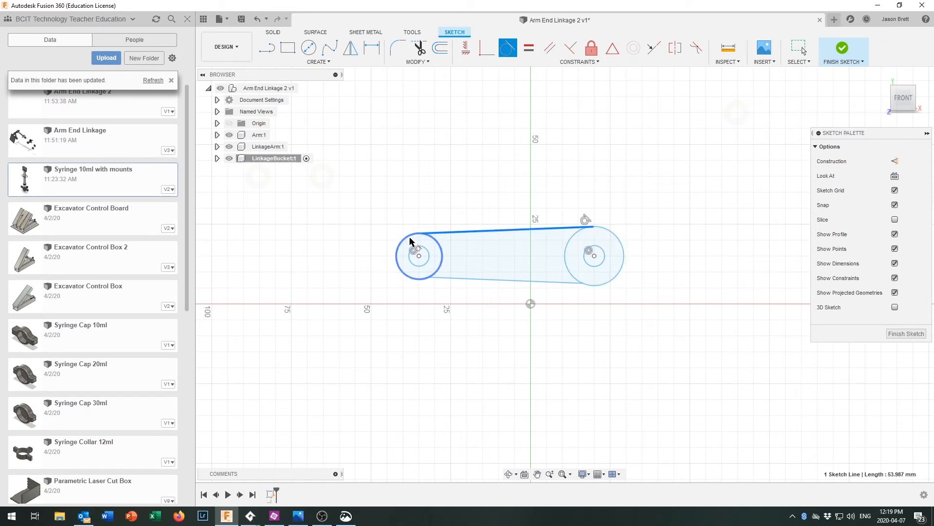
{"action": "left_click", "coordinate": [410, 236]}
{"action": "left_click", "coordinate": [476, 280]}
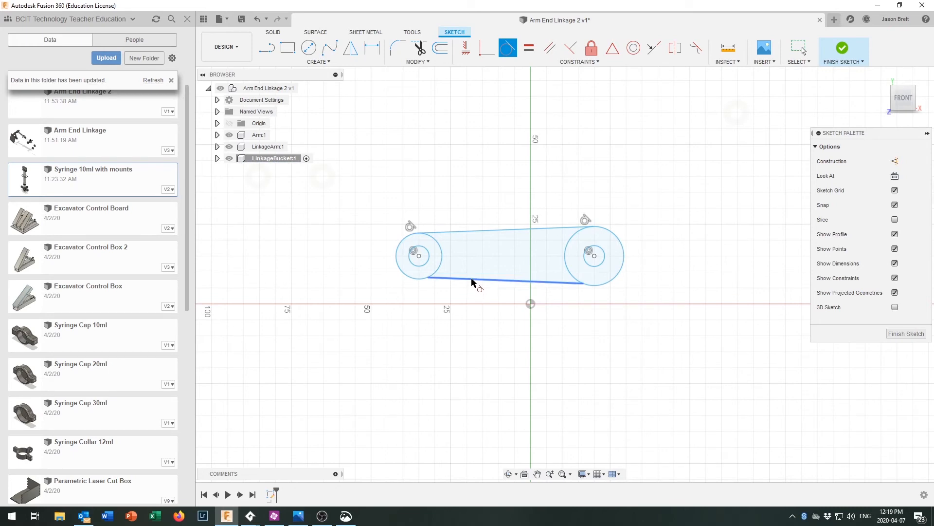
{"action": "left_click", "coordinate": [426, 280]}
{"action": "left_click", "coordinate": [563, 283]}
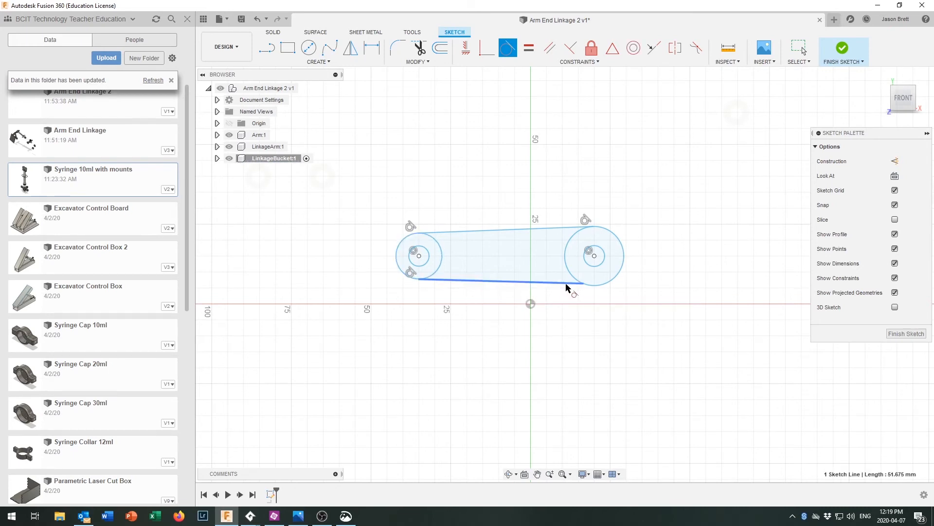
{"action": "left_click", "coordinate": [595, 287]}
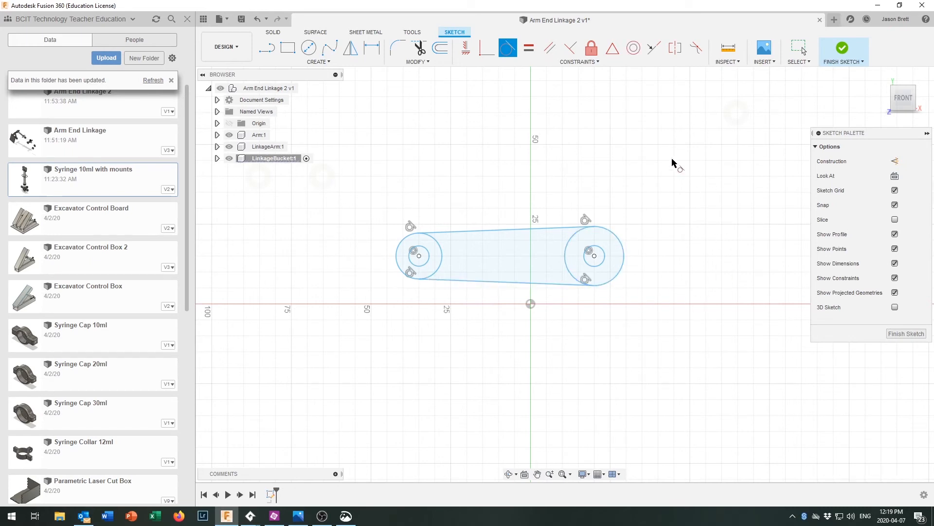
Dimension the diameters of both inner hole circles with the HoleID parameter
{"action": "left_click", "coordinate": [372, 51]}
{"action": "left_click", "coordinate": [428, 253]}
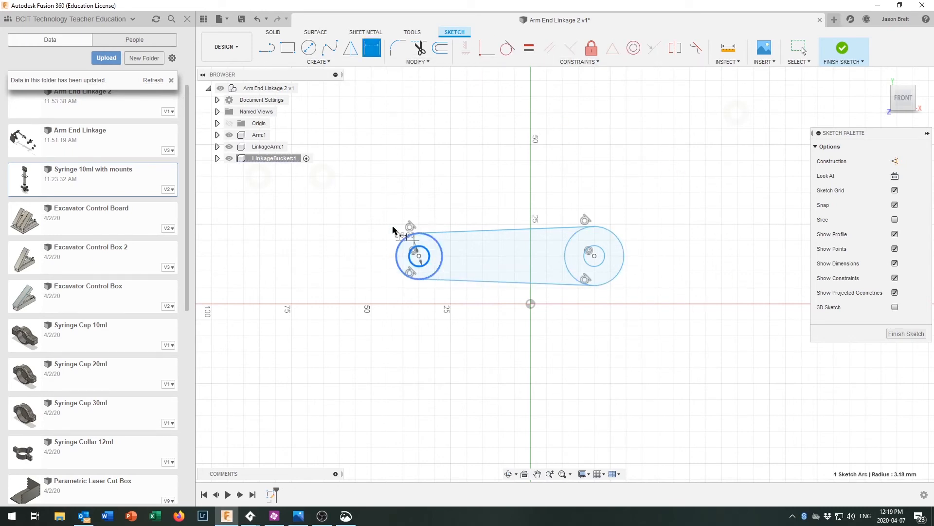
{"action": "left_click", "coordinate": [370, 247]}
{"action": "type", "text": "h"}
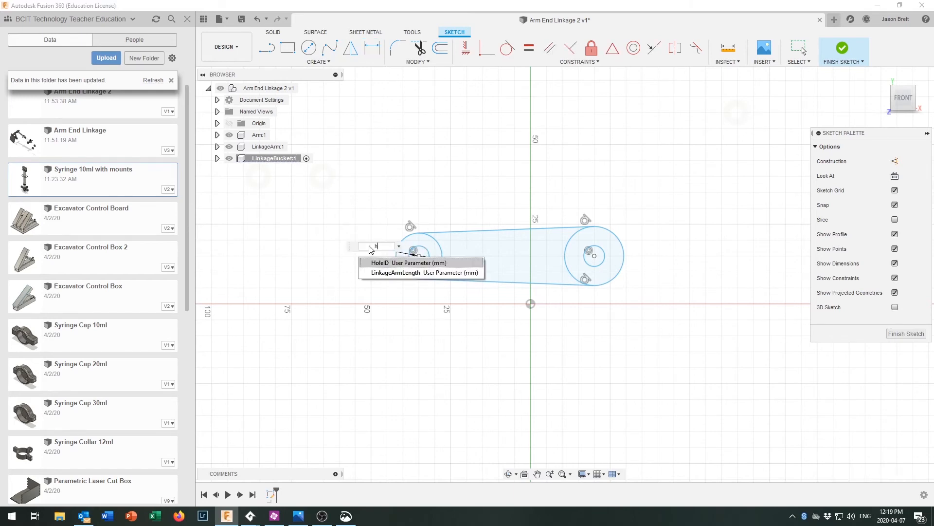
{"action": "left_click", "coordinate": [381, 264]}
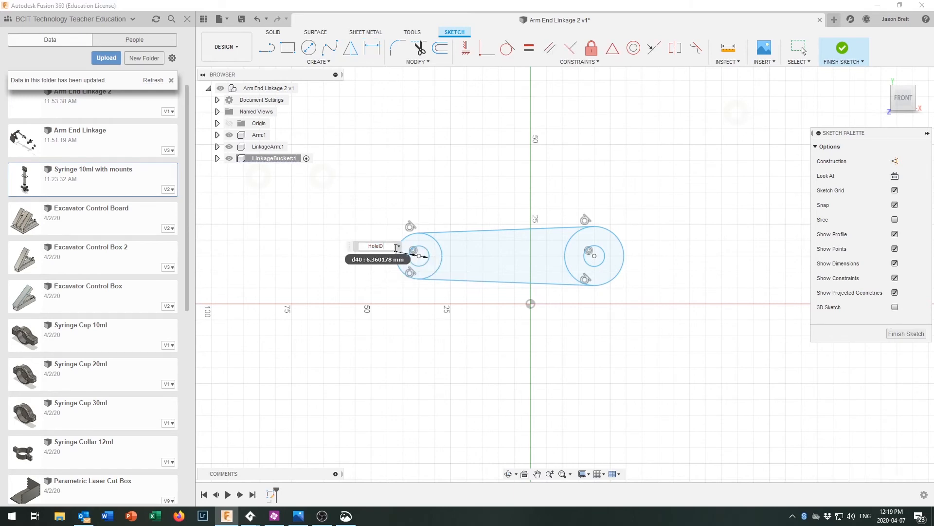
{"action": "key", "text": "Return"}
{"action": "left_click", "coordinate": [605, 256]}
{"action": "left_click", "coordinate": [649, 238]}
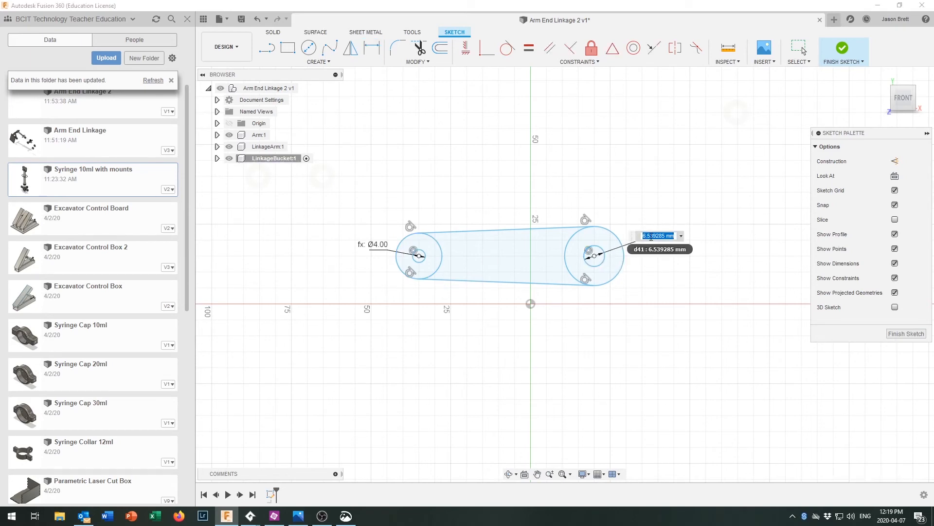
{"action": "type", "text": "h"}
{"action": "key", "text": "Return"}
{"action": "key", "text": "Return"}
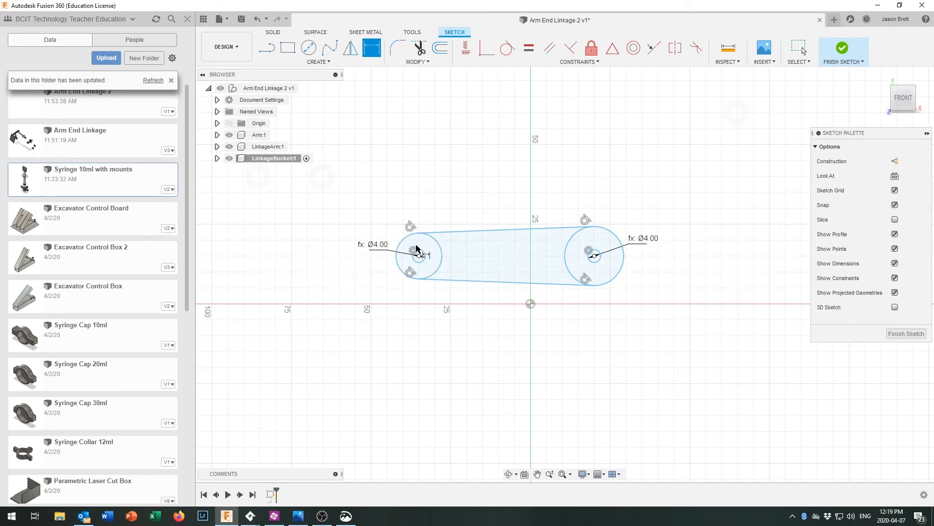
Dimension the left outer circle's diameter as the left hole's diameter plus 8, using the expression d40+8
{"action": "left_click", "coordinate": [405, 241]}
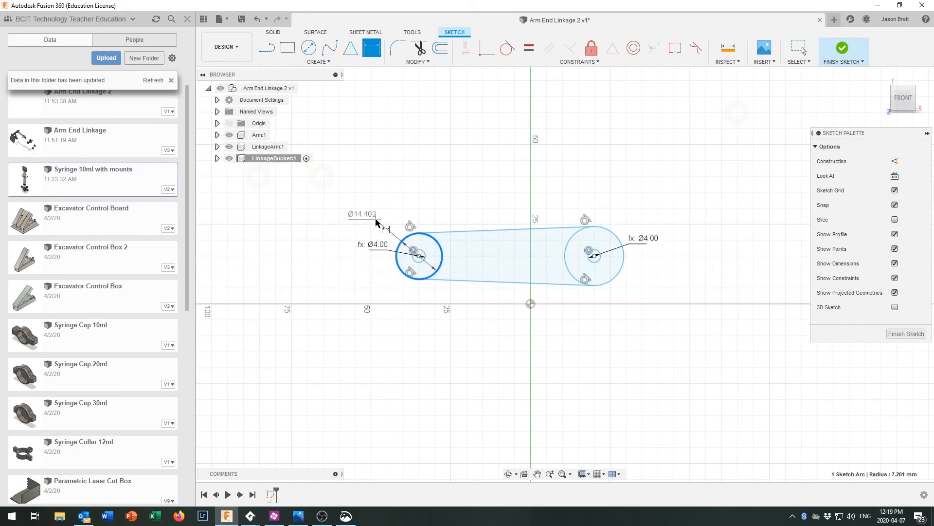
{"action": "left_click", "coordinate": [375, 215]}
{"action": "type", "text": "d40+8"}
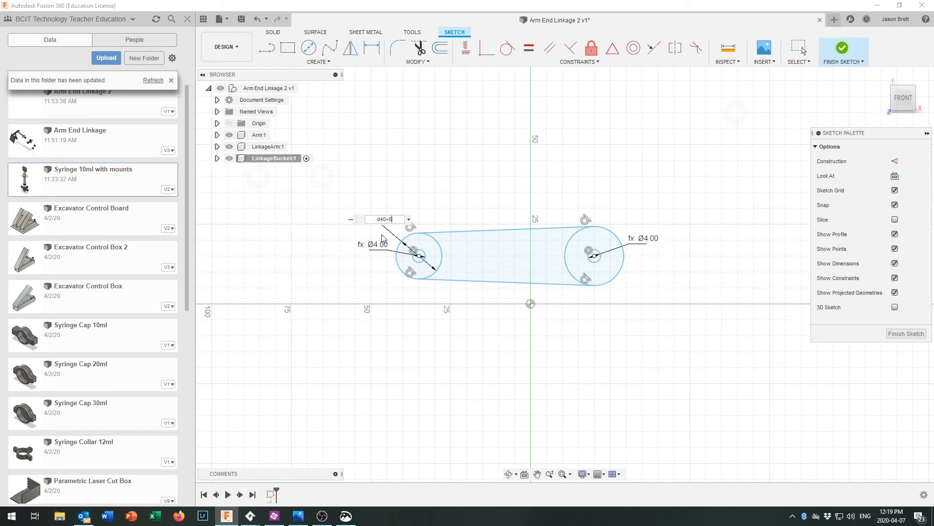
{"action": "key", "text": "Return"}
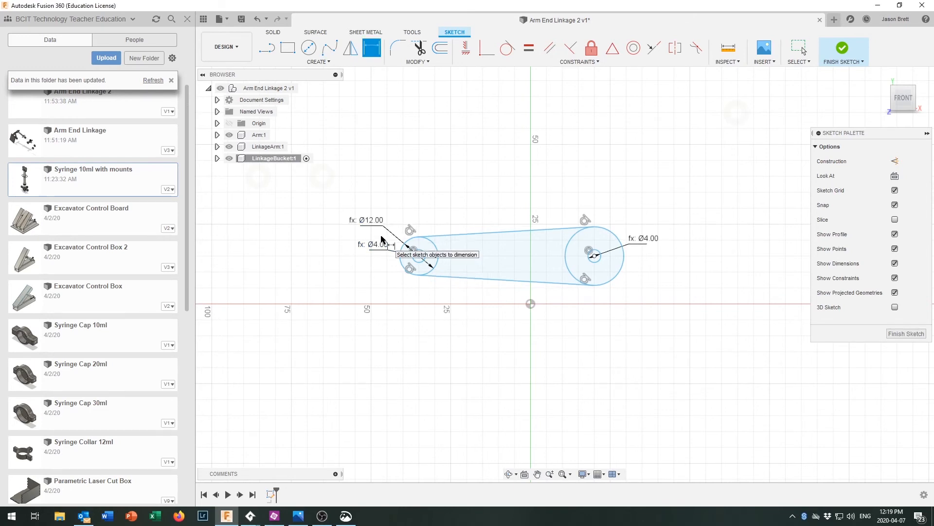
Dimension the right outer circle's diameter as the right hole's diameter plus 8, using the expression d41+8
{"action": "left_click", "coordinate": [621, 243]}
{"action": "left_click", "coordinate": [627, 216]}
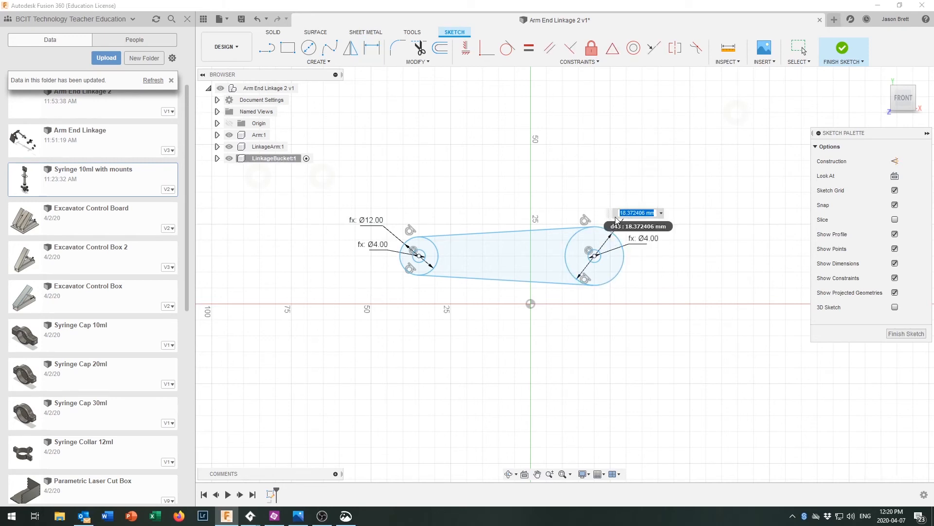
{"action": "type", "text": "d41+8"}
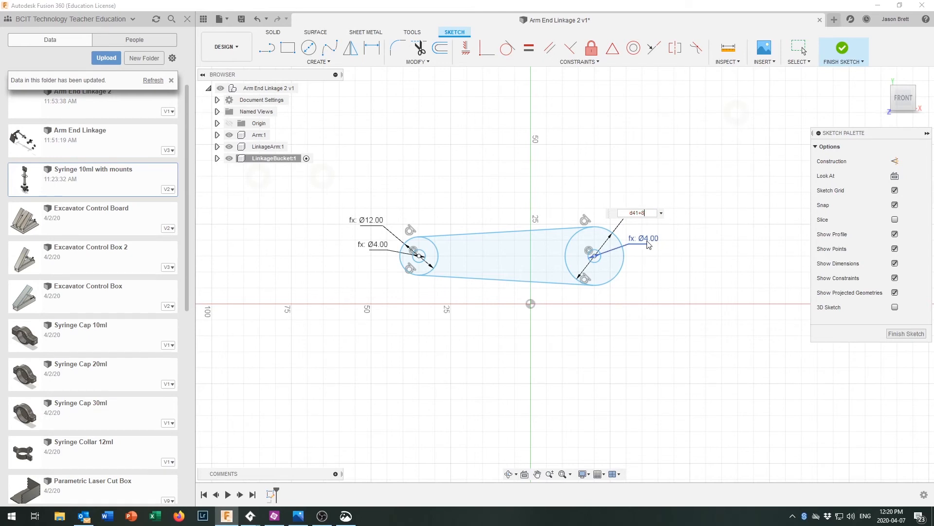
{"action": "key", "text": "Return"}
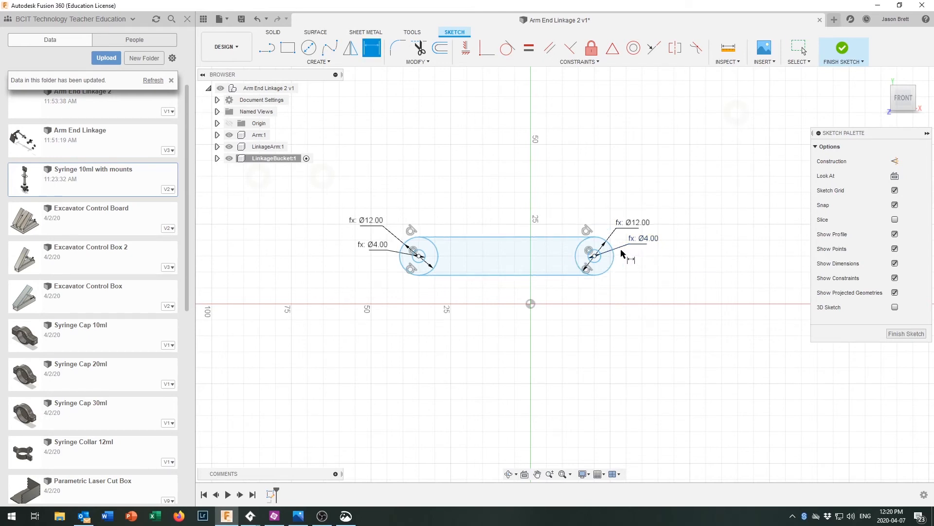
Dimension the horizontal distance between the two hole circles, placing the dimension below the linkage outline
{"action": "left_click", "coordinate": [416, 254]}
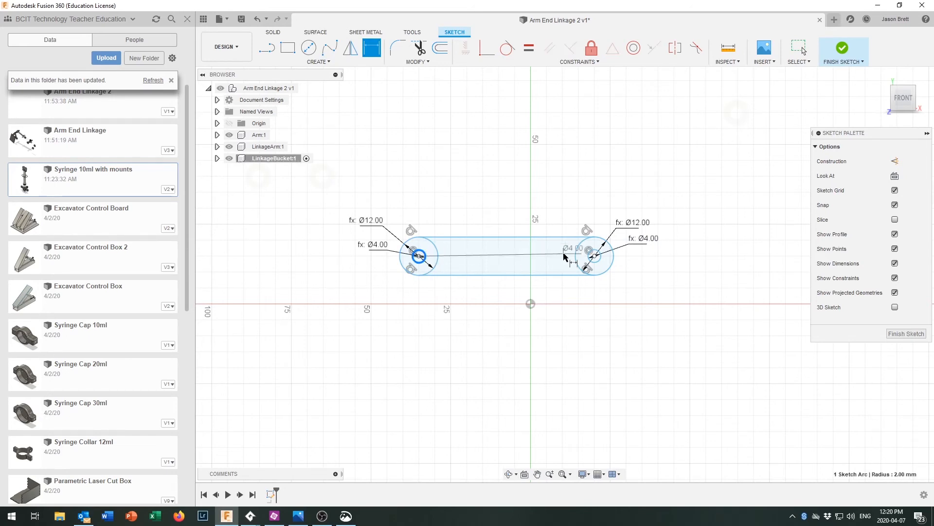
{"action": "left_click", "coordinate": [591, 255]}
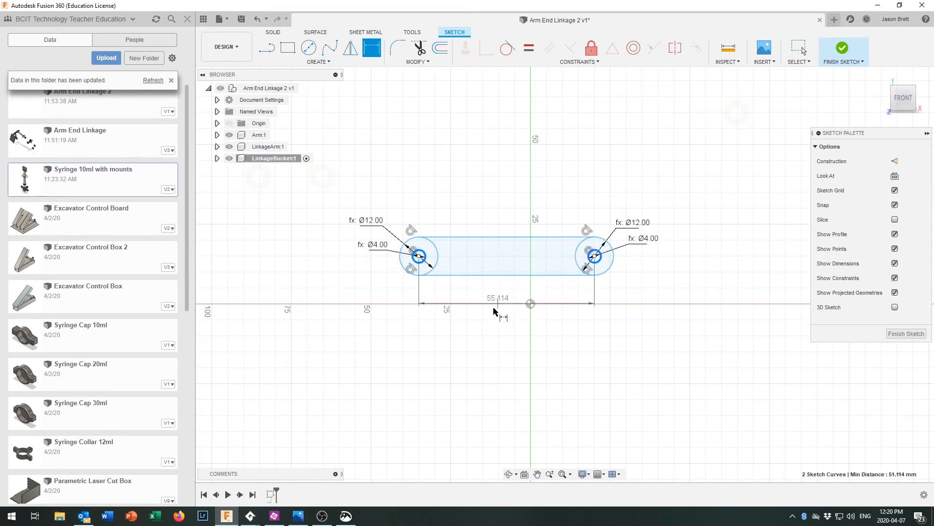
{"action": "left_click", "coordinate": [516, 325]}
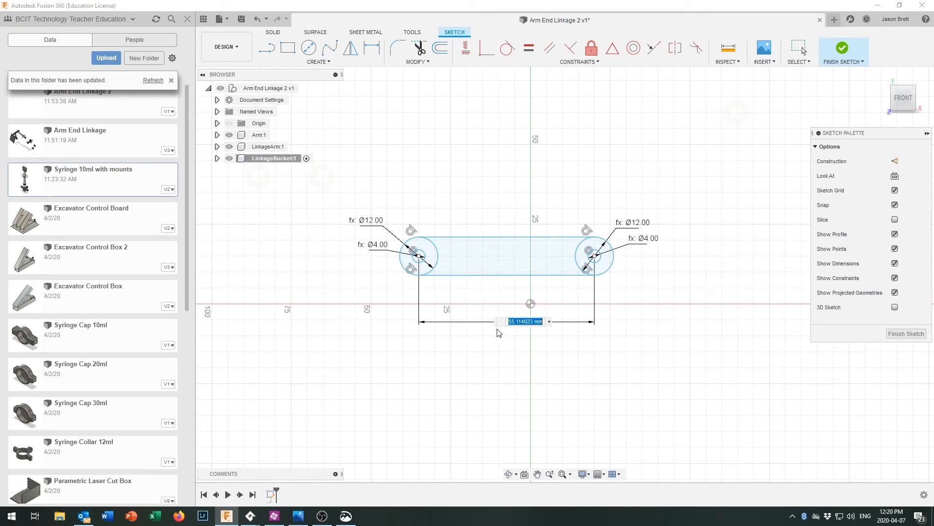
{"action": "key", "text": "Return"}
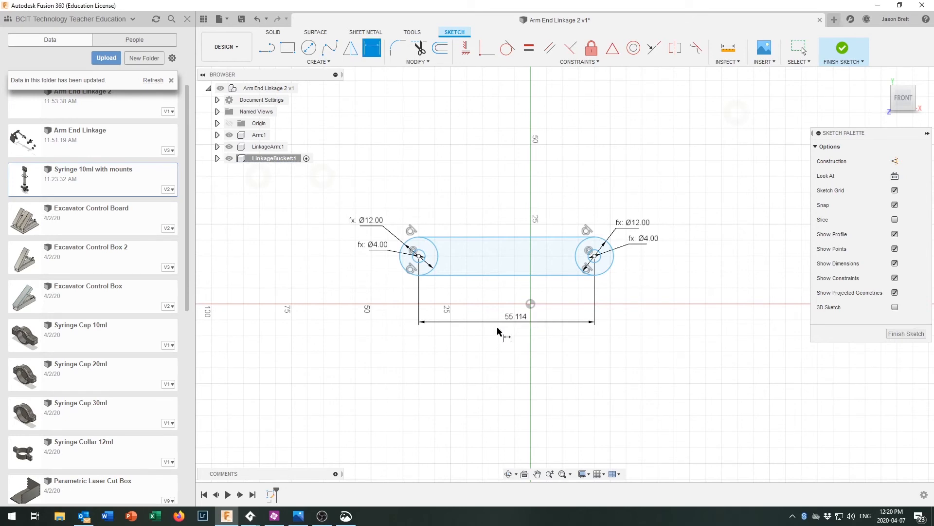
Add a user parameter named LinkageBucketLength in mm with the expression 50
{"action": "left_click", "coordinate": [417, 61]}
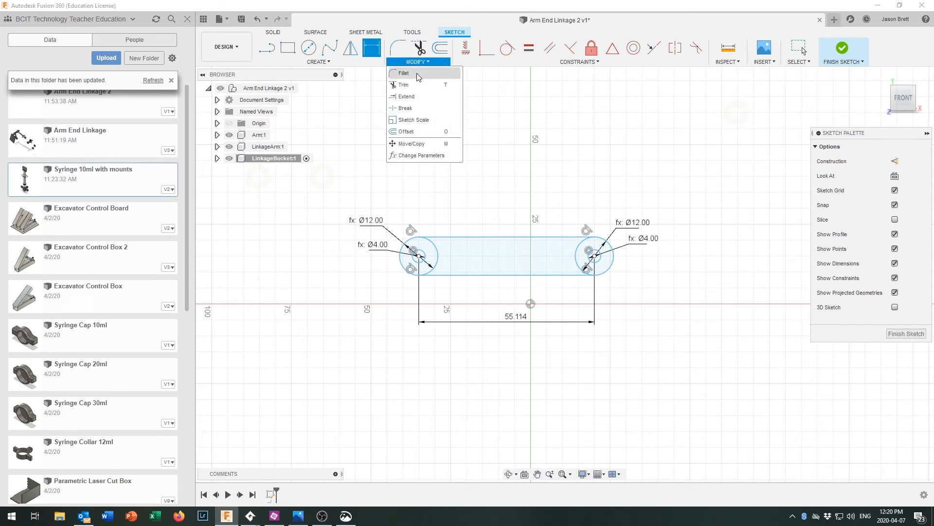
{"action": "left_click", "coordinate": [420, 155]}
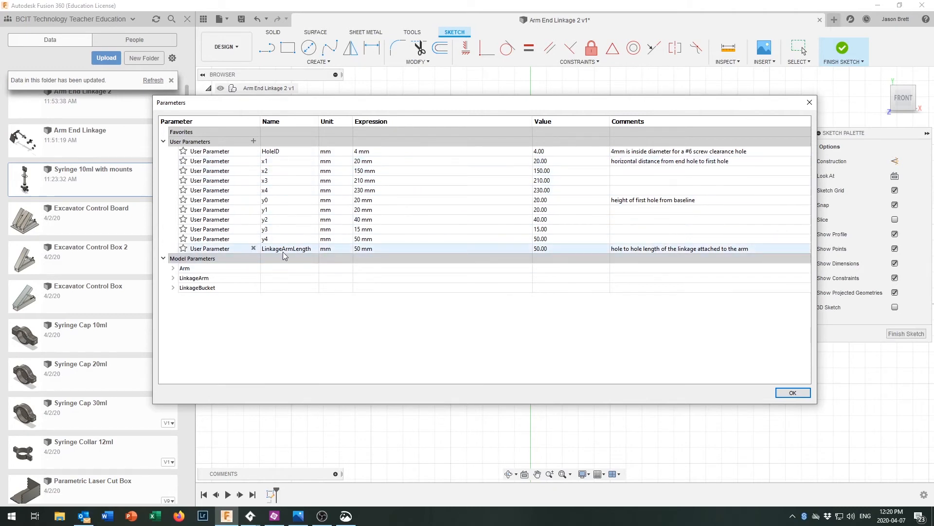
{"action": "left_click", "coordinate": [253, 140]}
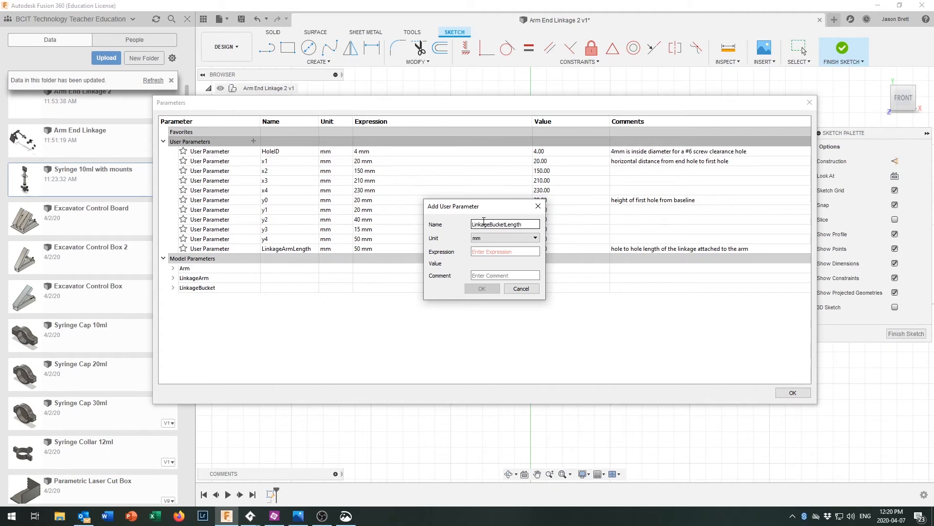
{"action": "left_click", "coordinate": [489, 253]}
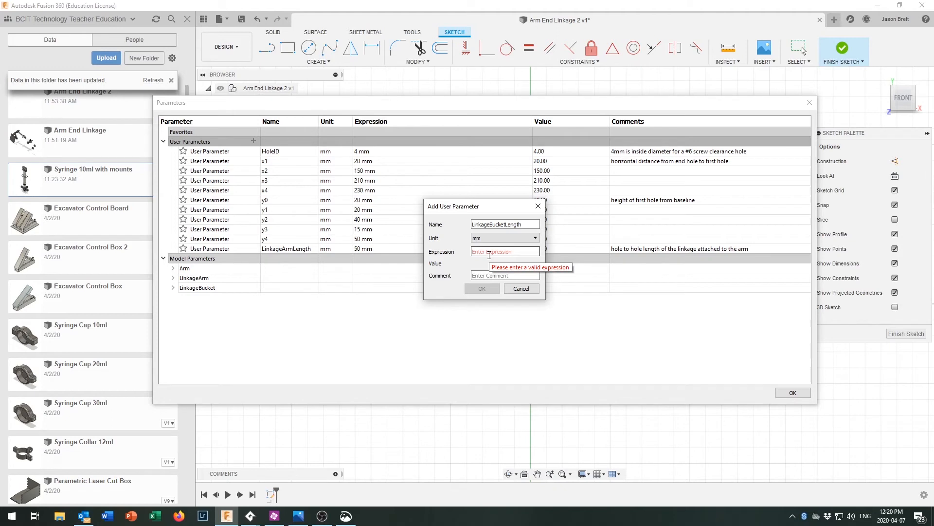
{"action": "type", "text": "50"}
{"action": "left_click", "coordinate": [482, 288]}
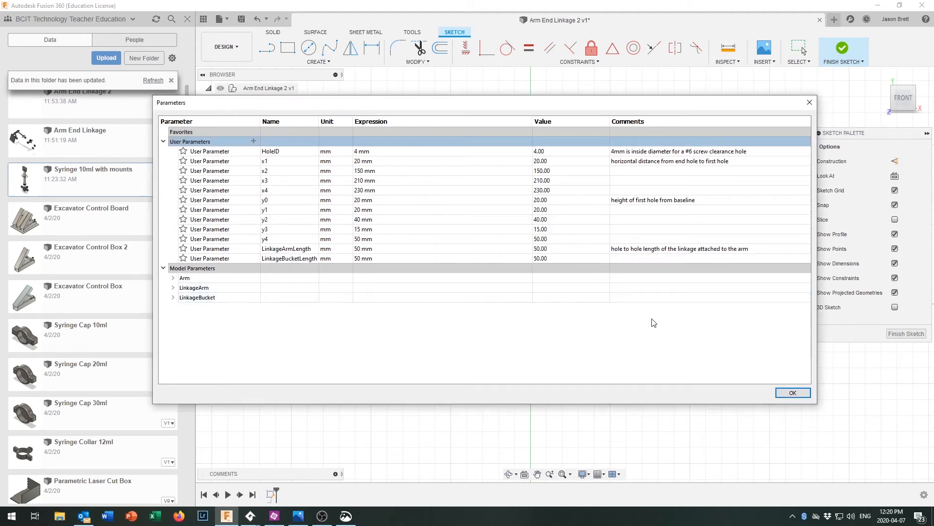
{"action": "left_click", "coordinate": [793, 395]}
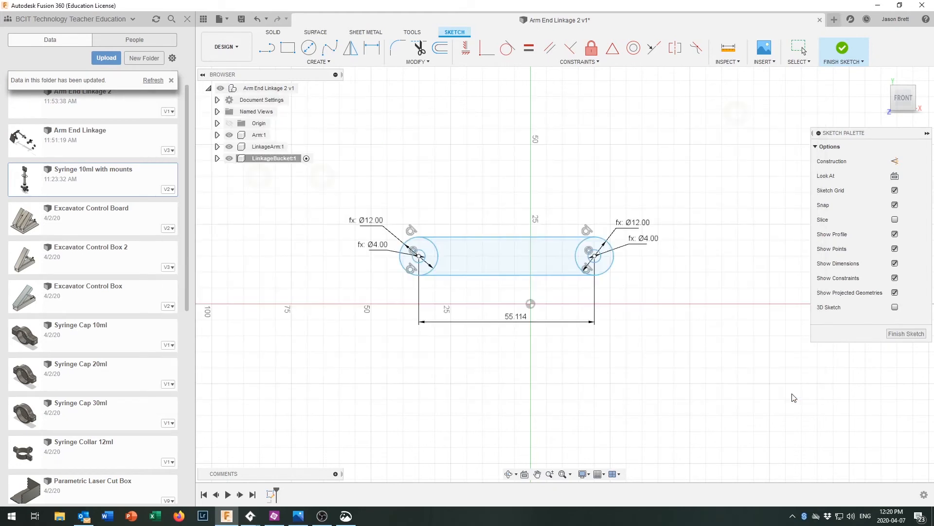
Set the hole-to-hole distance to the LinkageBucketLength parameter and finish the sketch
{"action": "double_click", "coordinate": [512, 318]}
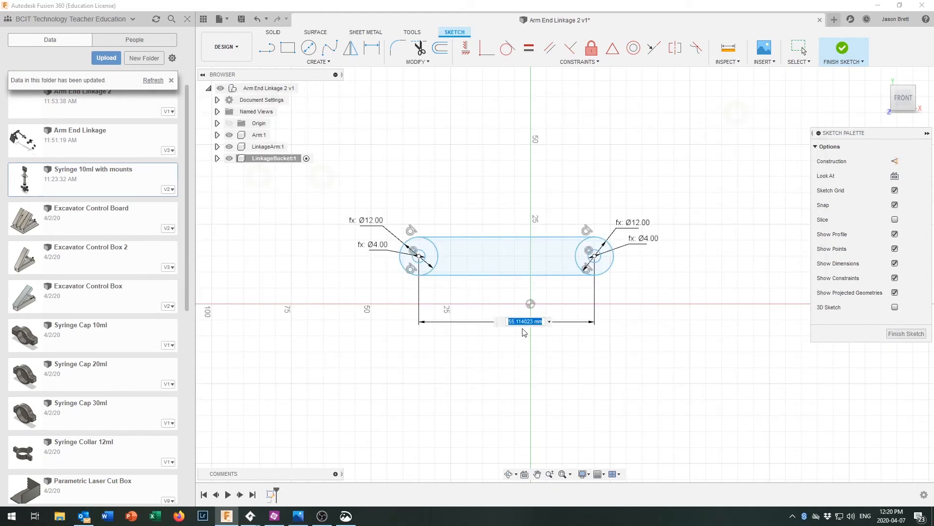
{"action": "type", "text": "l"}
{"action": "left_click", "coordinate": [536, 347]}
{"action": "key", "text": "Return"}
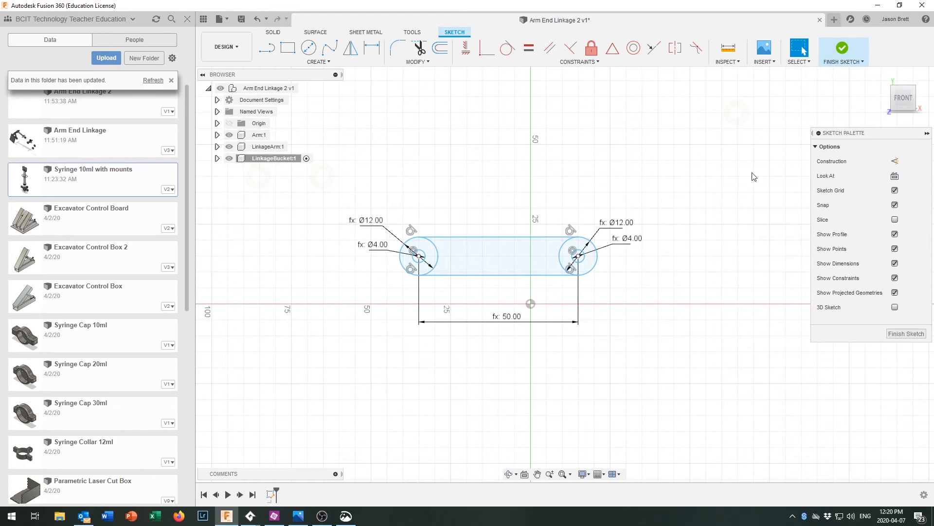
{"action": "left_click", "coordinate": [843, 49]}
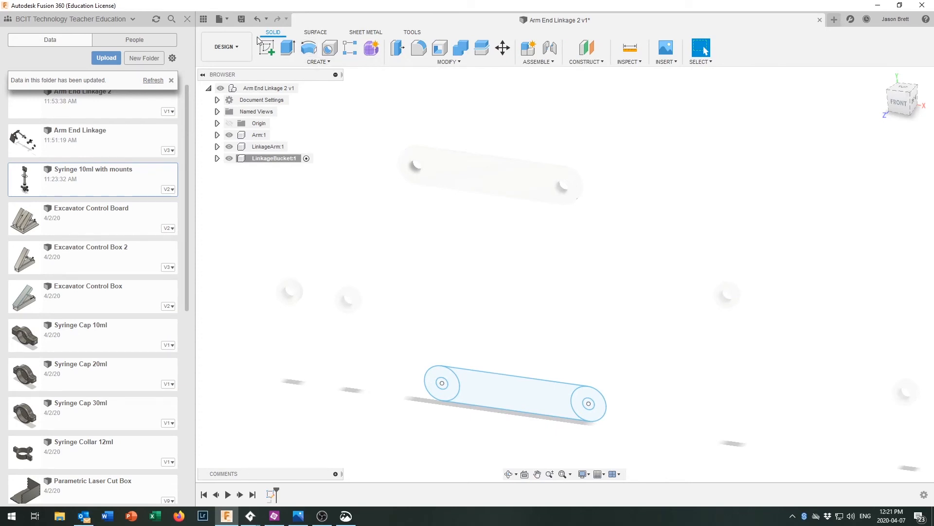
Extrude the two end regions and the middle region of the linkage sketch 3 mm as a new body, leaving the holes open
{"action": "left_click", "coordinate": [288, 47]}
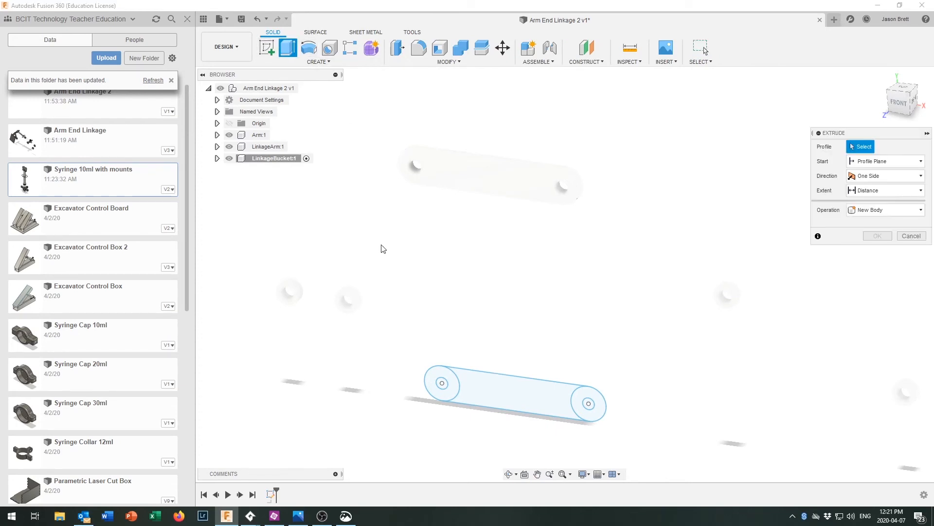
{"action": "left_click", "coordinate": [444, 381]}
{"action": "left_click", "coordinate": [501, 393]}
{"action": "left_click", "coordinate": [594, 401]}
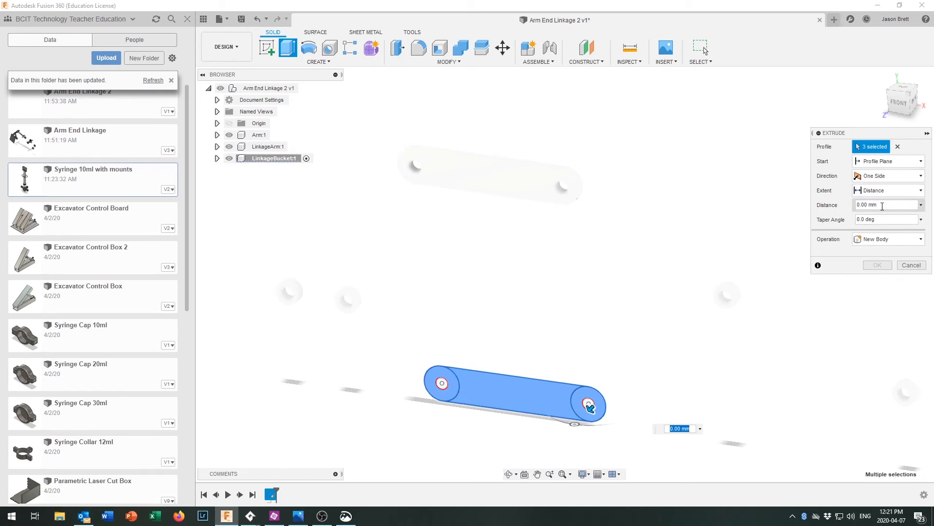
{"action": "left_click", "coordinate": [884, 207]}
{"action": "type", "text": "3"}
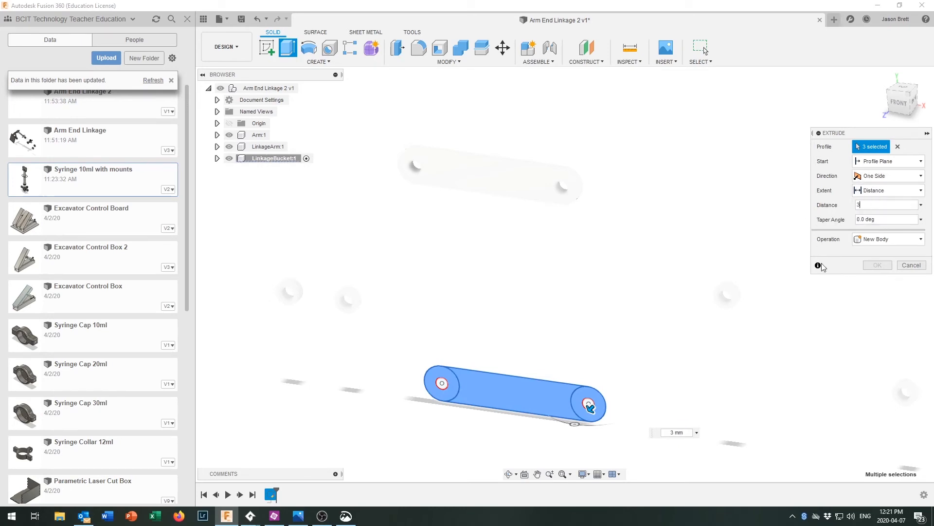
{"action": "left_click", "coordinate": [878, 265]}
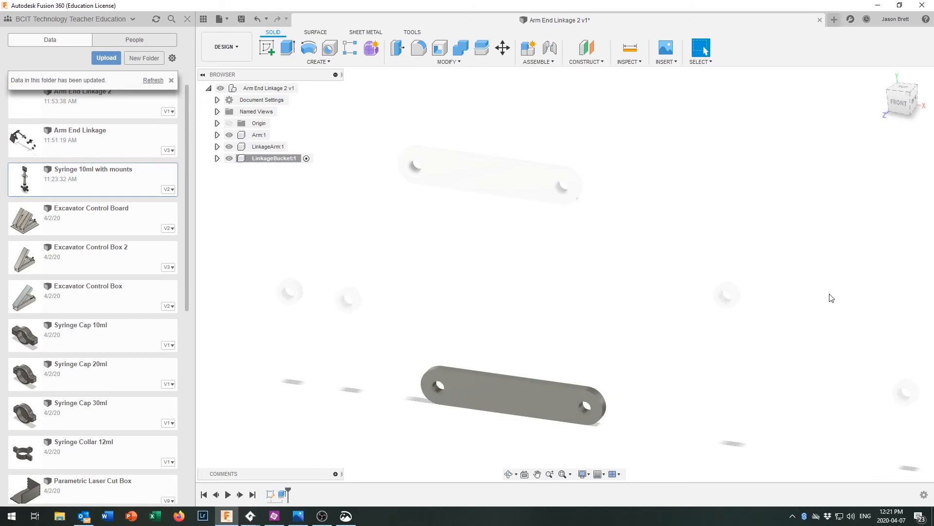
{"action": "scroll", "coordinate": [652, 358], "scroll_direction": "down", "scroll_amount": 2}
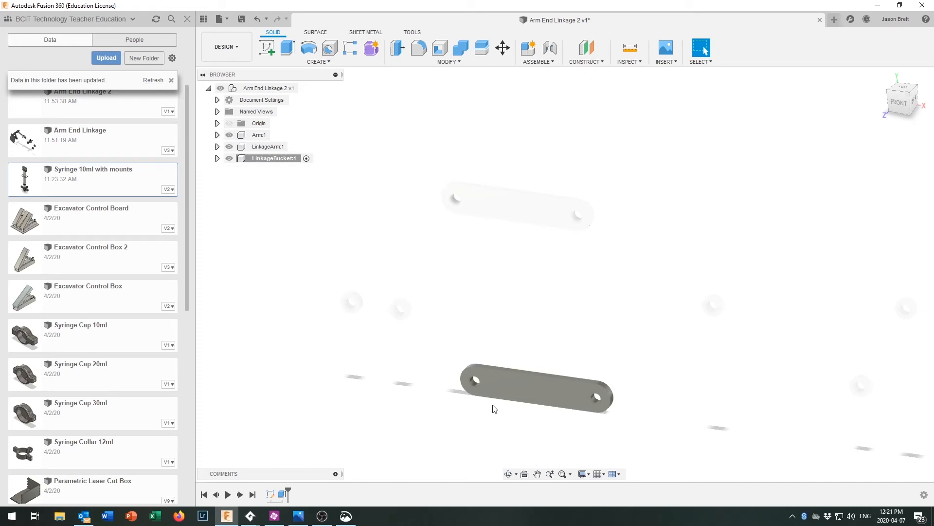
{"action": "scroll", "coordinate": [447, 359], "scroll_direction": "up", "scroll_amount": 2}
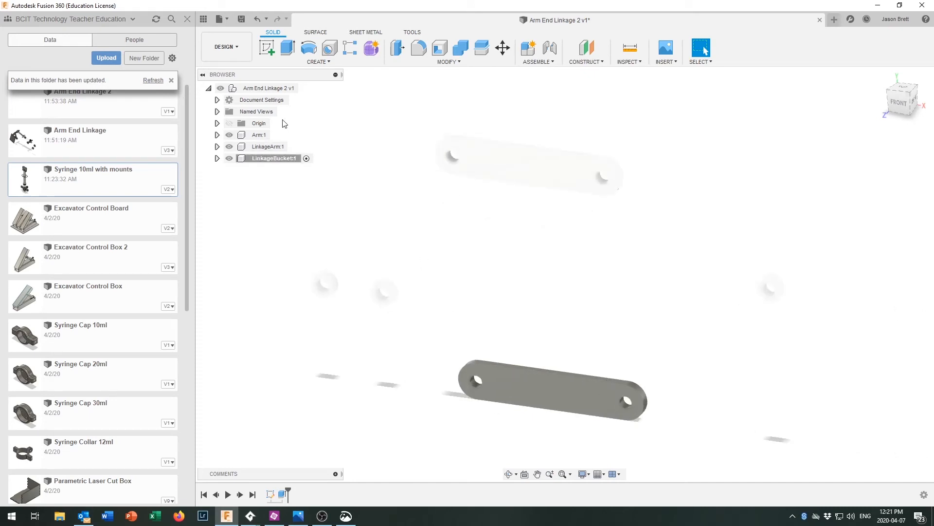
Activate the top-level assembly and create a new component in it named Bucket
{"action": "left_click", "coordinate": [311, 88]}
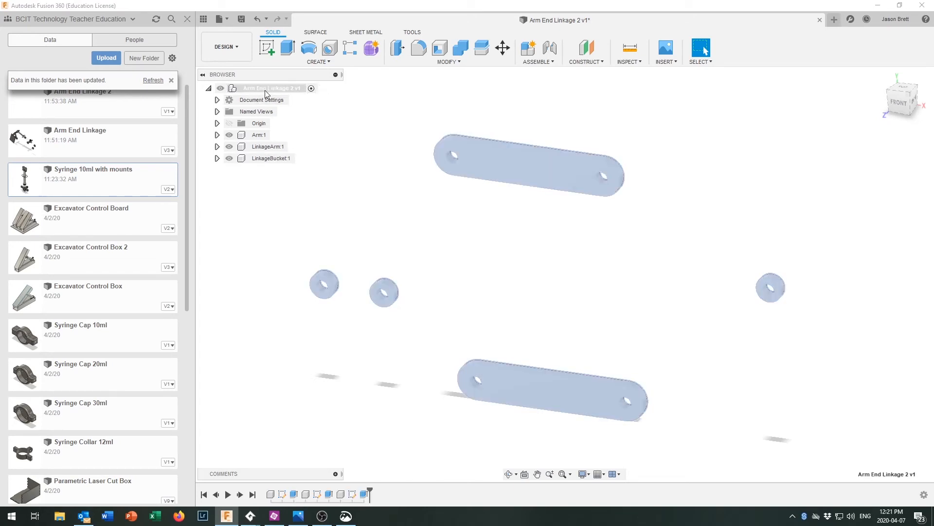
{"action": "right_click", "coordinate": [266, 92]}
{"action": "left_click", "coordinate": [288, 99]}
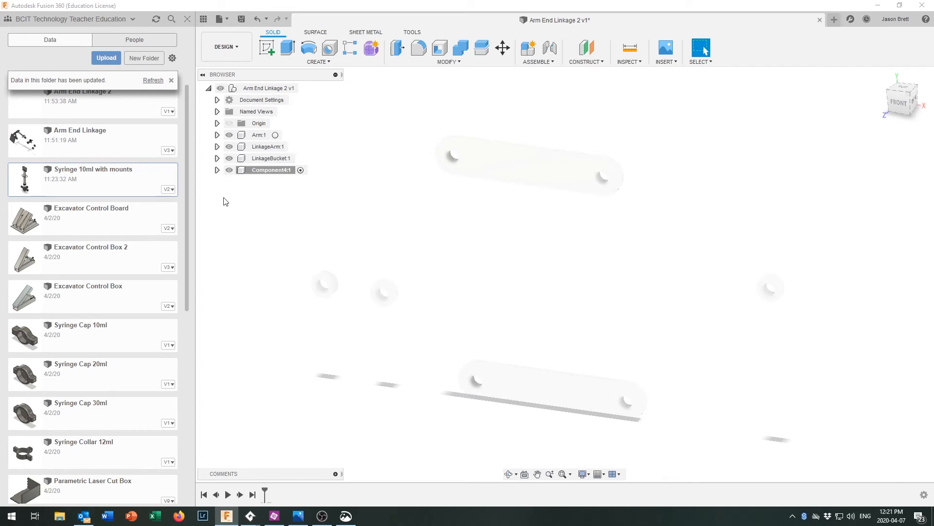
{"action": "left_click", "coordinate": [271, 171]}
{"action": "left_click", "coordinate": [272, 171]}
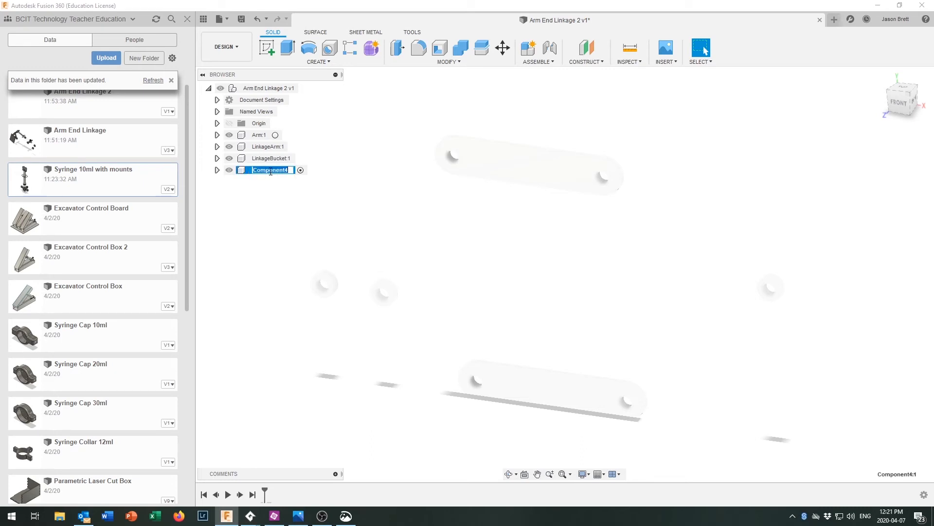
{"action": "type", "text": "Bu"}
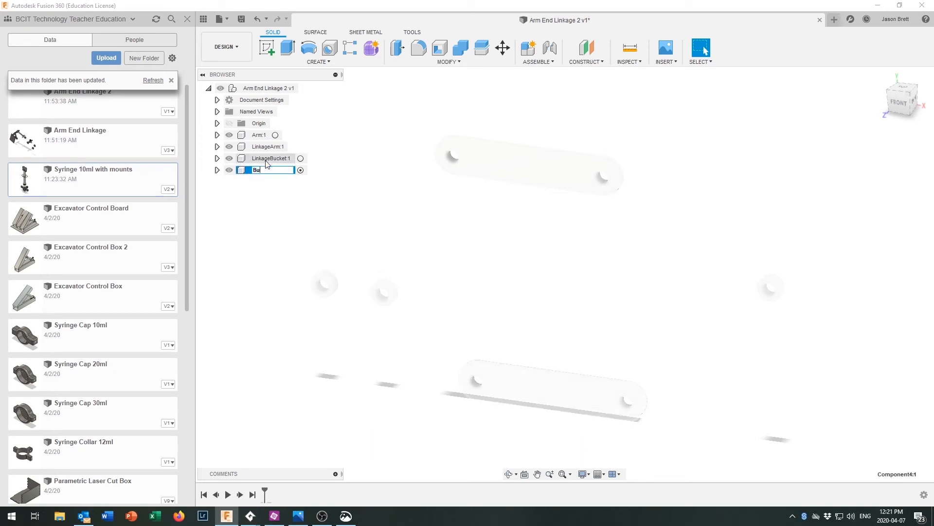
{"action": "key", "text": "Return"}
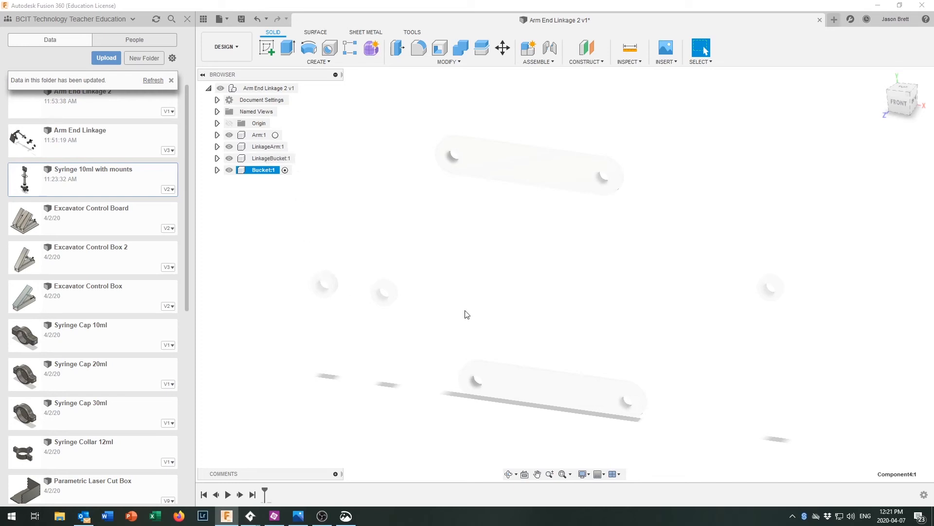
Start a sketch on the front plane and draw a rectangle about 35 mm wide and 55 mm tall, left of the origin
{"action": "scroll", "coordinate": [470, 316], "scroll_direction": "down", "scroll_amount": 2}
{"action": "scroll", "coordinate": [481, 312], "scroll_direction": "up", "scroll_amount": 1}
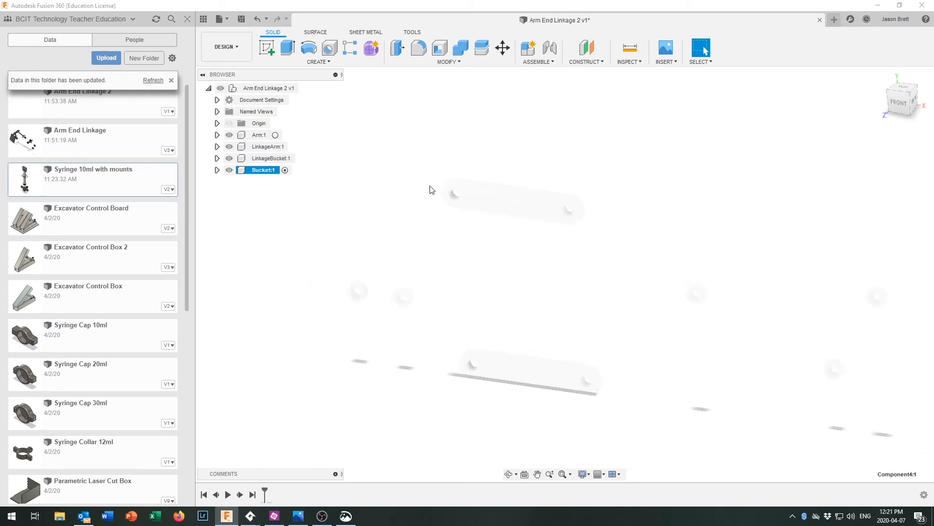
{"action": "left_click", "coordinate": [267, 47]}
{"action": "left_click", "coordinate": [578, 370]}
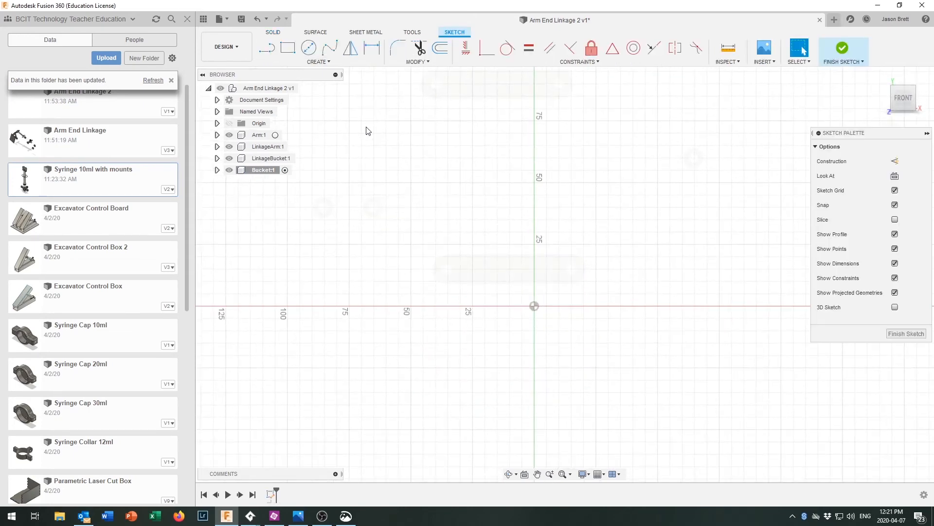
{"action": "left_click", "coordinate": [289, 49]}
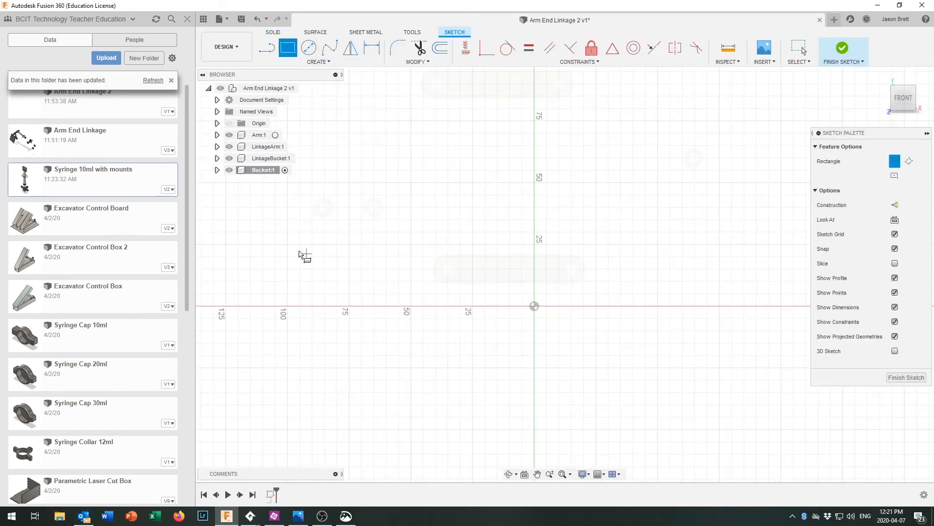
{"action": "left_click", "coordinate": [274, 259]}
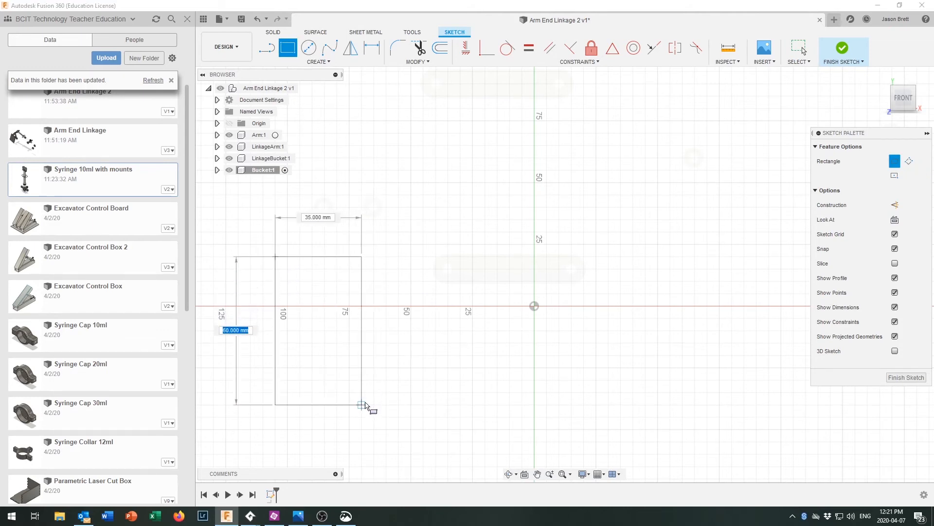
{"action": "left_click", "coordinate": [364, 403]}
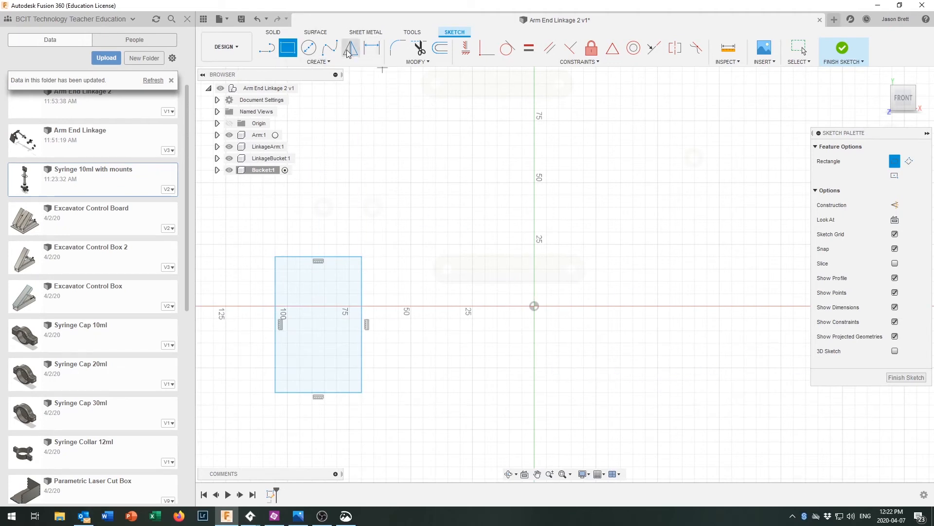
Draw two small circles about 5 mm in diameter inside the rectangle, one near each upper corner
{"action": "left_click", "coordinate": [309, 47]}
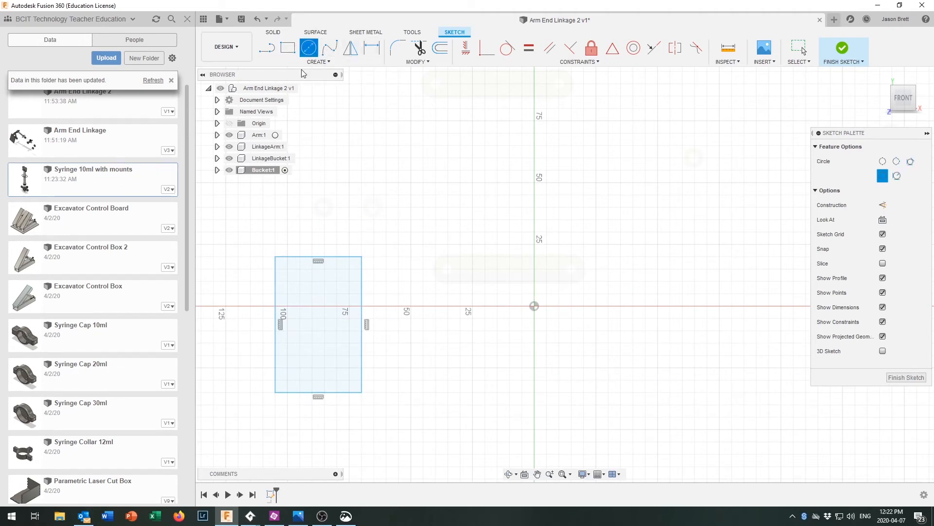
{"action": "left_click", "coordinate": [291, 274]}
{"action": "left_click", "coordinate": [297, 273]}
{"action": "left_click", "coordinate": [344, 281]}
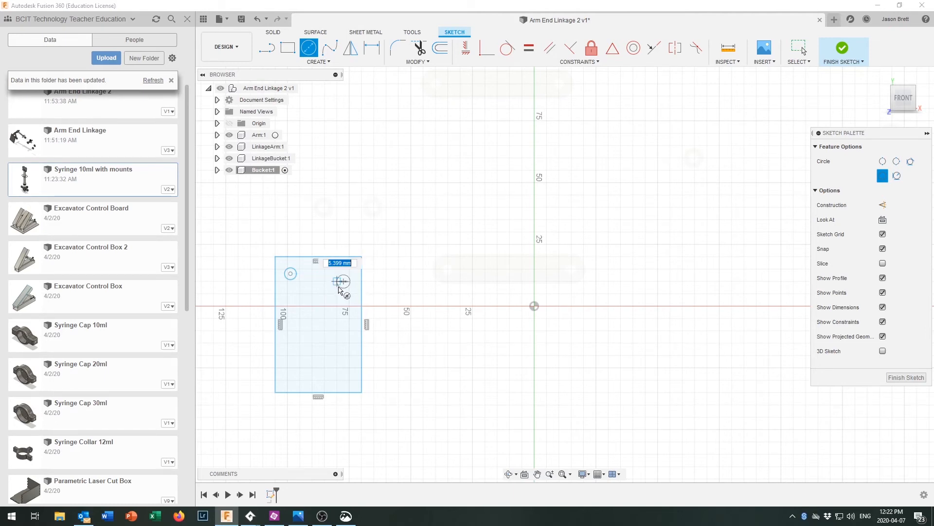
{"action": "left_click", "coordinate": [340, 287]}
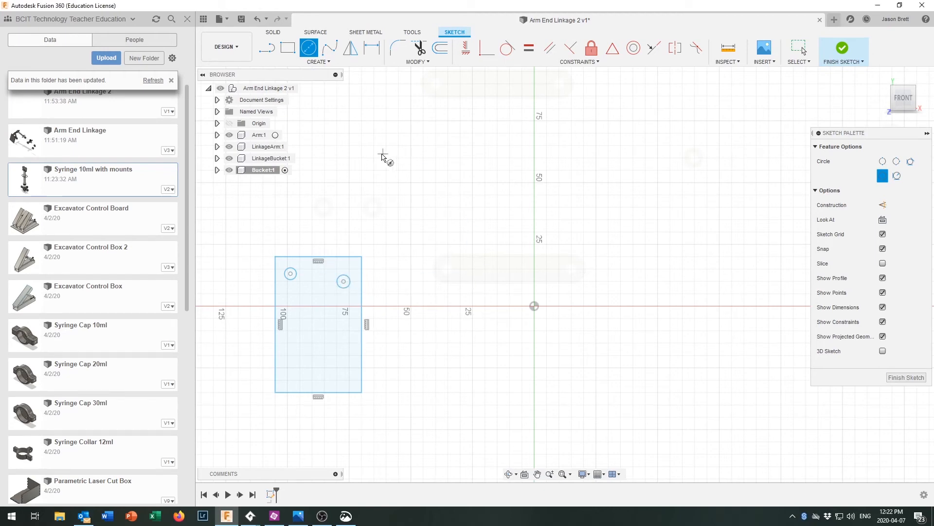
Dimension the diameter of the upper-left circle in the Bucket sketch with the HoleID parameter
{"action": "scroll", "coordinate": [341, 207], "scroll_direction": "up", "scroll_amount": 2}
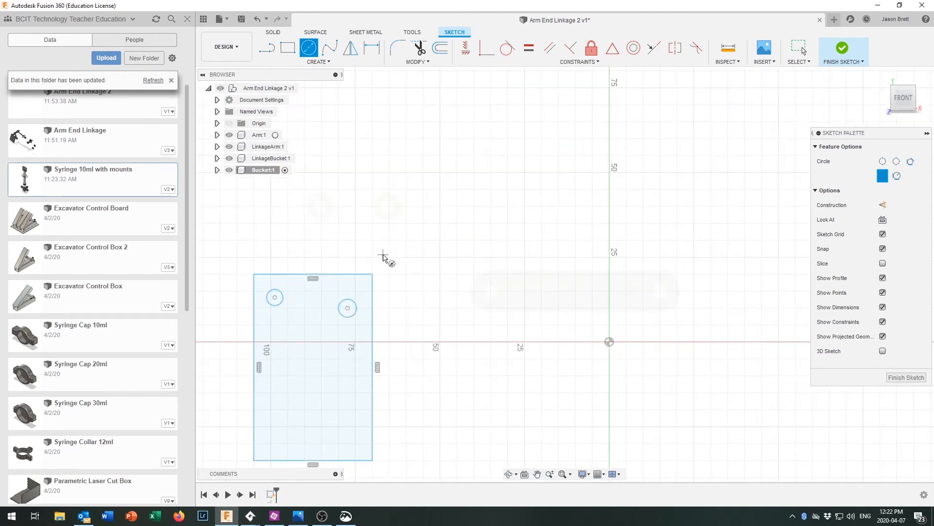
{"action": "scroll", "coordinate": [386, 256], "scroll_direction": "down", "scroll_amount": 3}
{"action": "scroll", "coordinate": [321, 267], "scroll_direction": "up", "scroll_amount": 1}
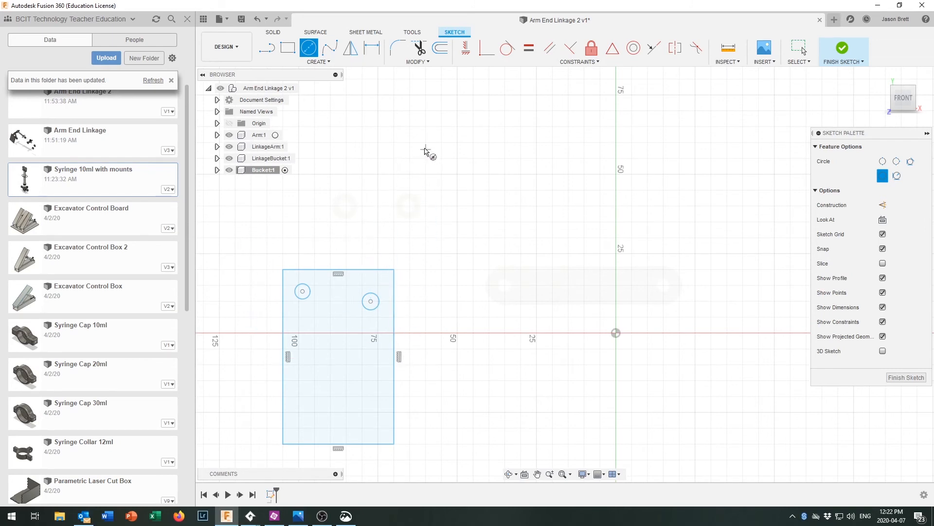
{"action": "left_click", "coordinate": [372, 47]}
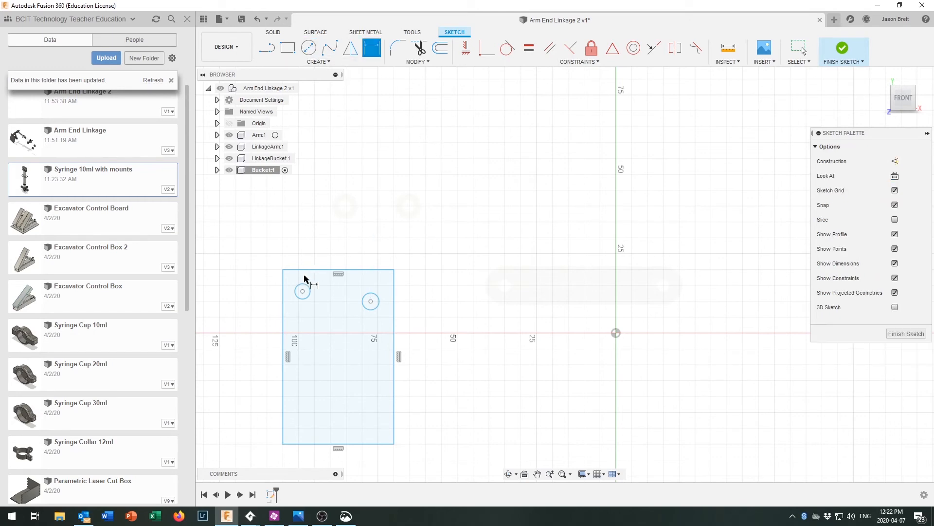
{"action": "left_click", "coordinate": [302, 291]}
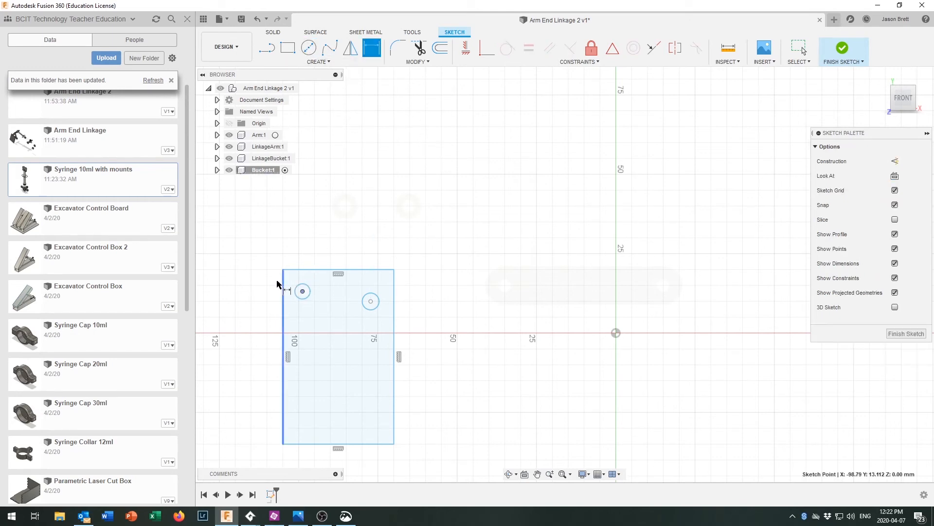
{"action": "left_click", "coordinate": [302, 291]}
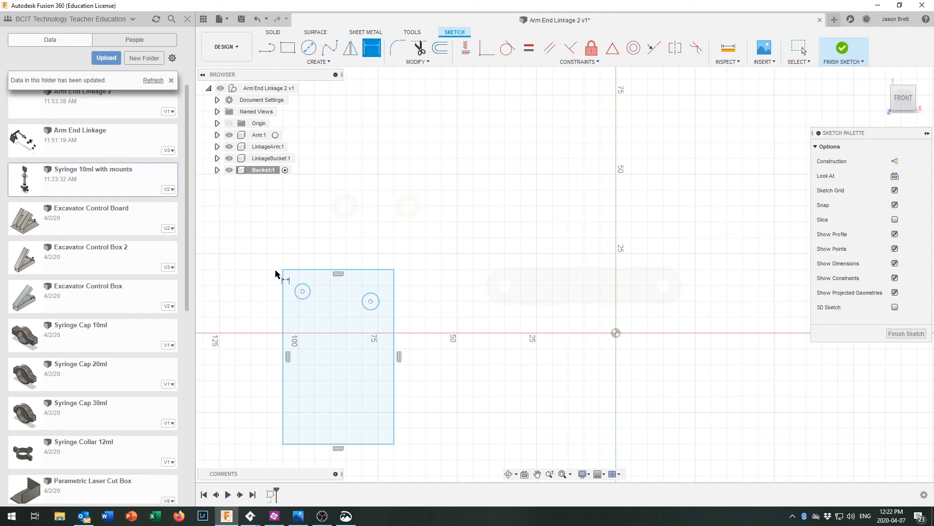
{"action": "left_click", "coordinate": [294, 288]}
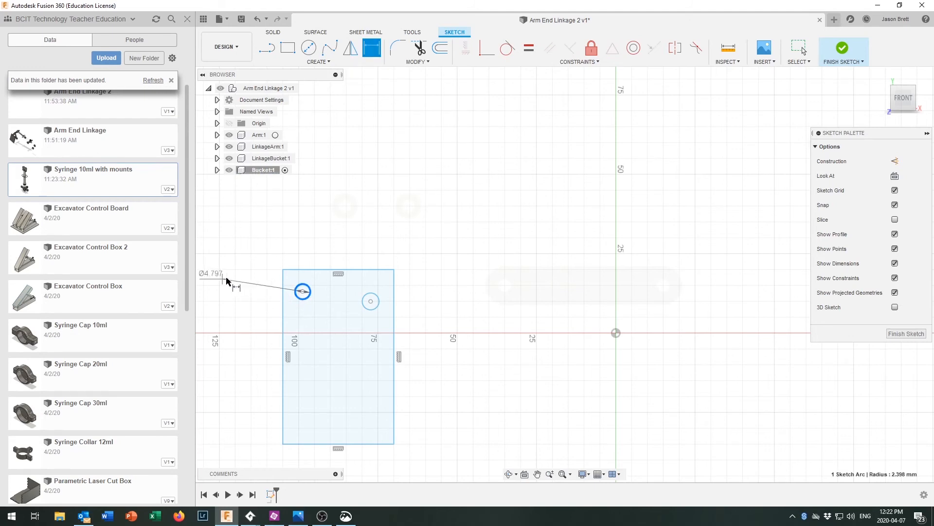
{"action": "left_click", "coordinate": [246, 284]}
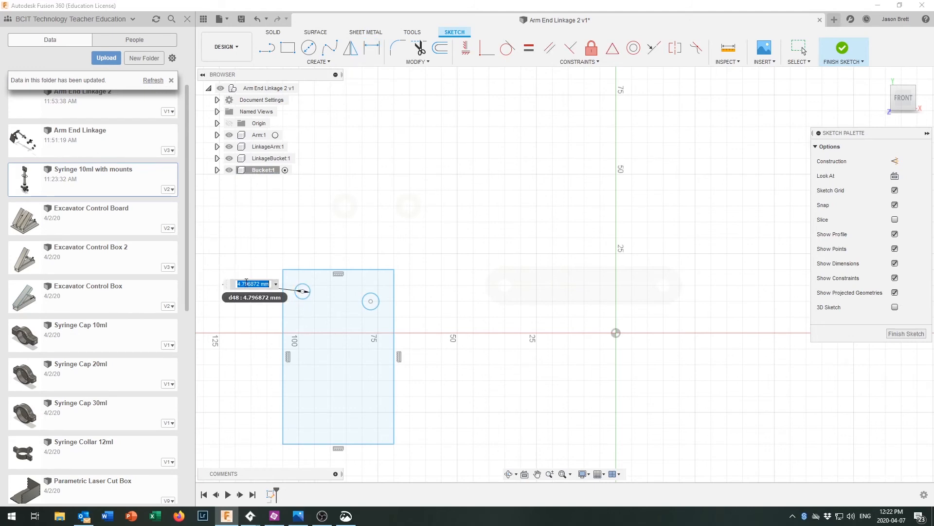
{"action": "type", "text": "h"}
{"action": "key", "text": "Return"}
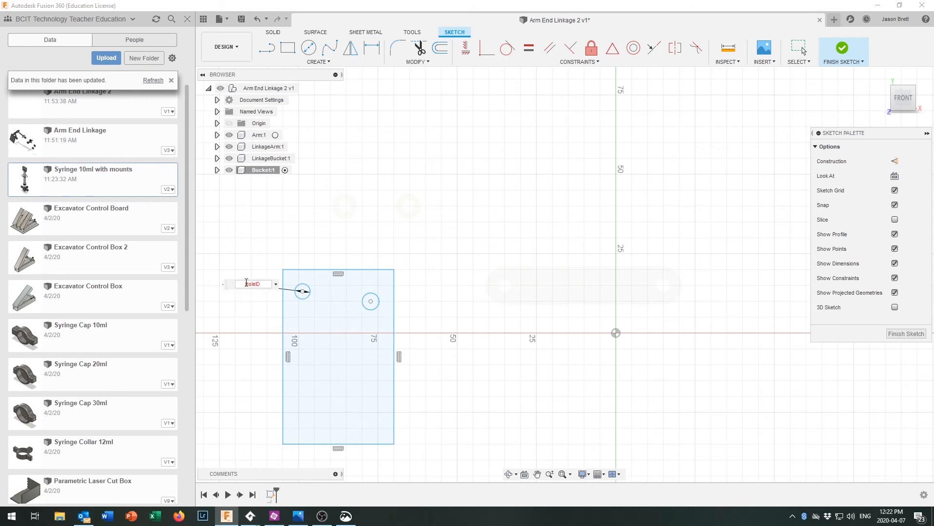
{"action": "key", "text": "Return"}
Dimension the diameter of the upper-right circle with the HoleID parameter
{"action": "left_click", "coordinate": [380, 305]}
{"action": "left_click", "coordinate": [434, 287]}
{"action": "type", "text": "h"}
{"action": "key", "text": "Return"}
{"action": "key", "text": "Return"}
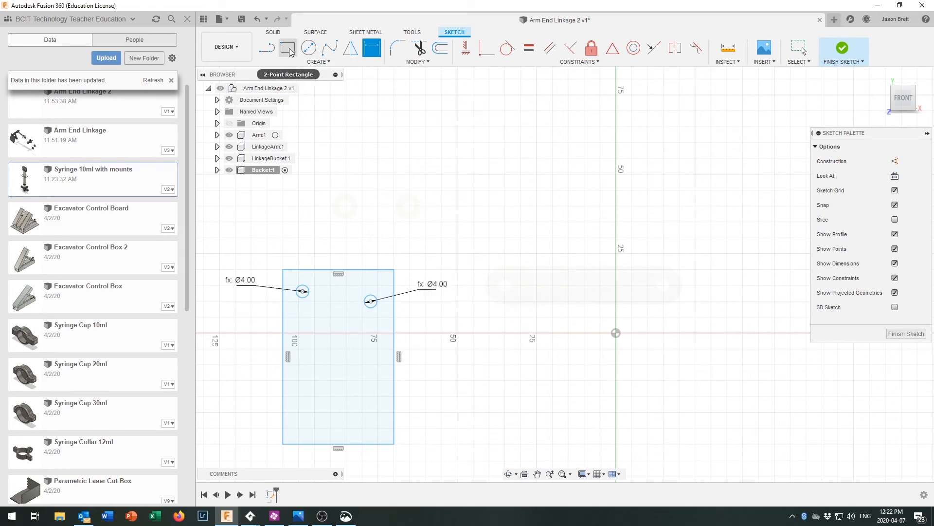
Dimension the left hole's center horizontally from the rectangle's left edge and vertically from its top edge, keeping the drawn distances
{"action": "left_click", "coordinate": [364, 51]}
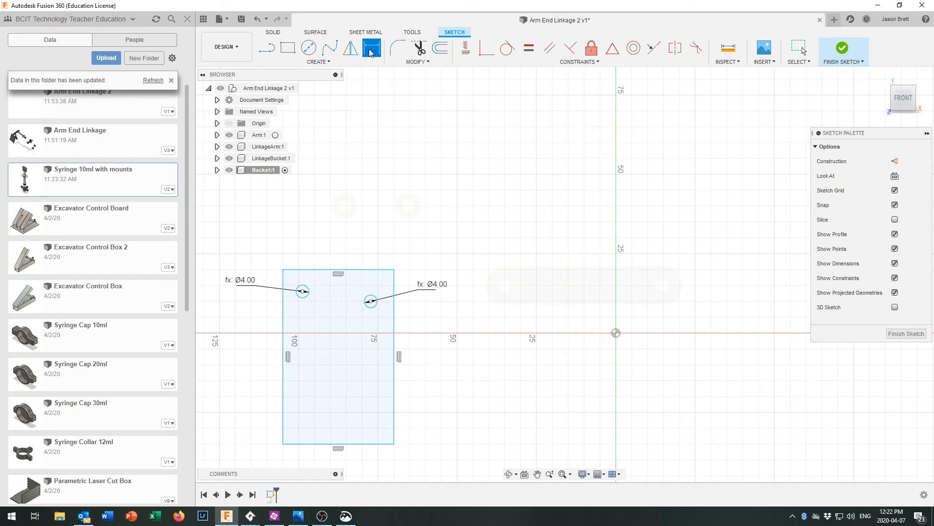
{"action": "left_click", "coordinate": [303, 291]}
{"action": "left_click", "coordinate": [283, 302]}
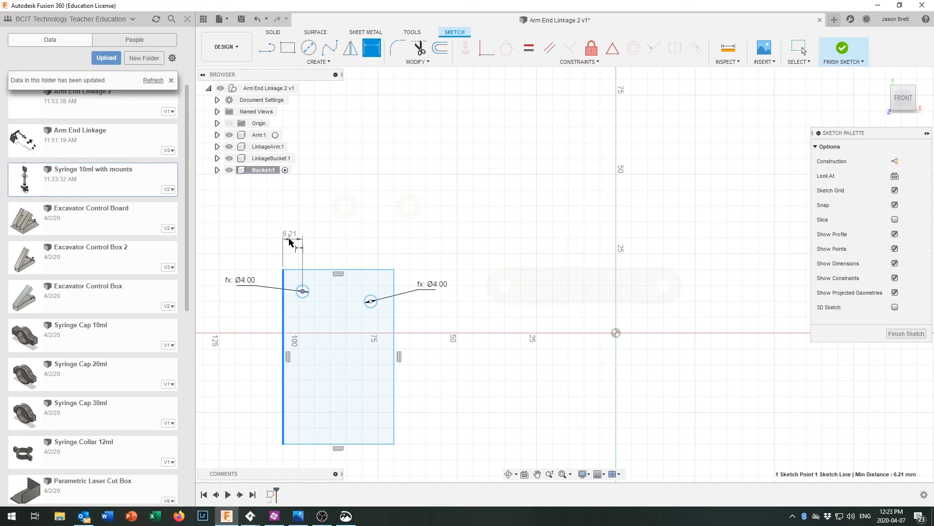
{"action": "left_click", "coordinate": [291, 240]}
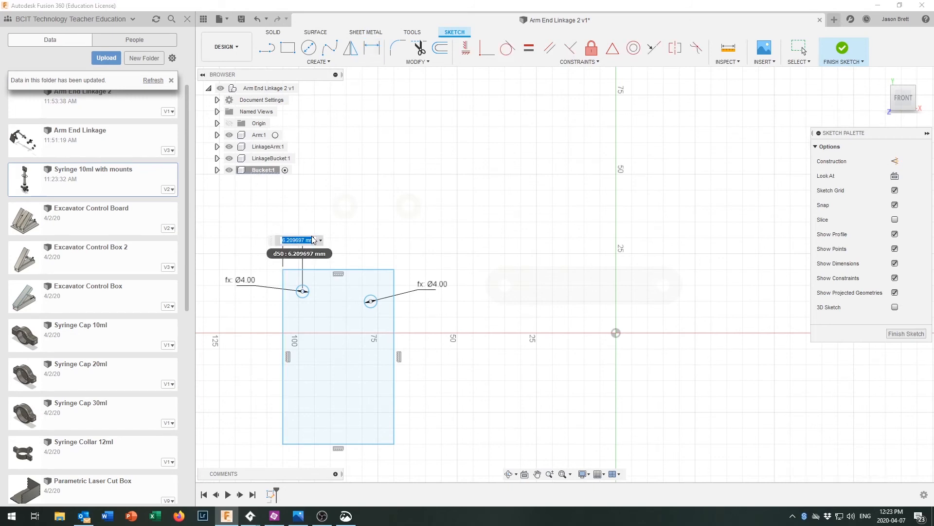
{"action": "key", "text": "Return"}
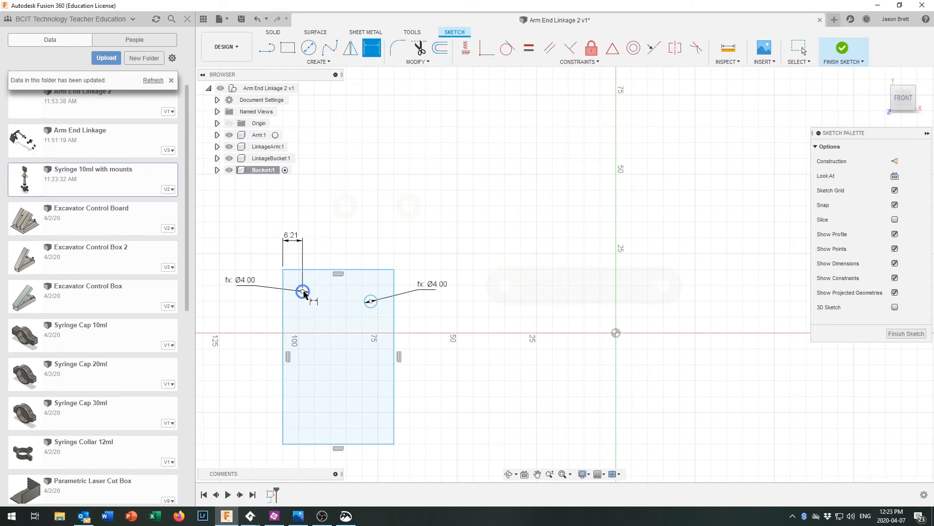
{"action": "left_click", "coordinate": [303, 292]}
{"action": "left_click", "coordinate": [315, 270]}
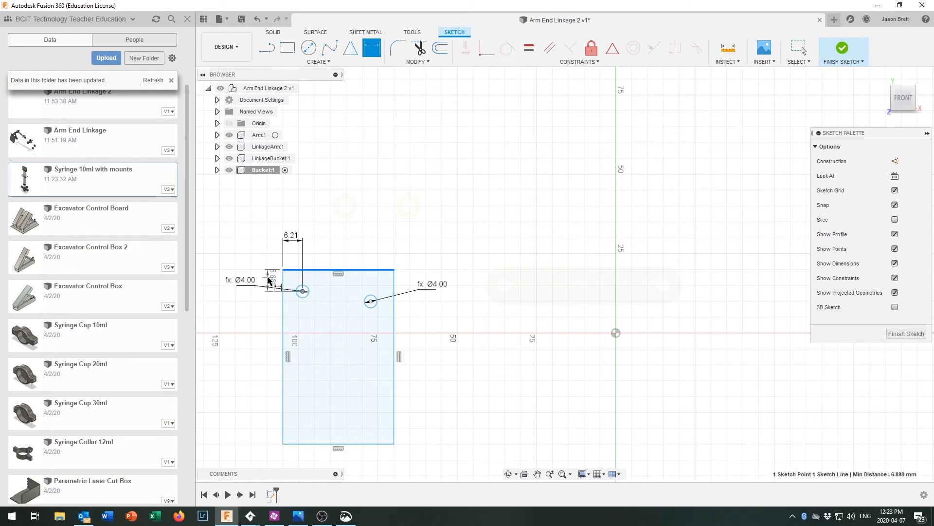
{"action": "left_click", "coordinate": [270, 279]}
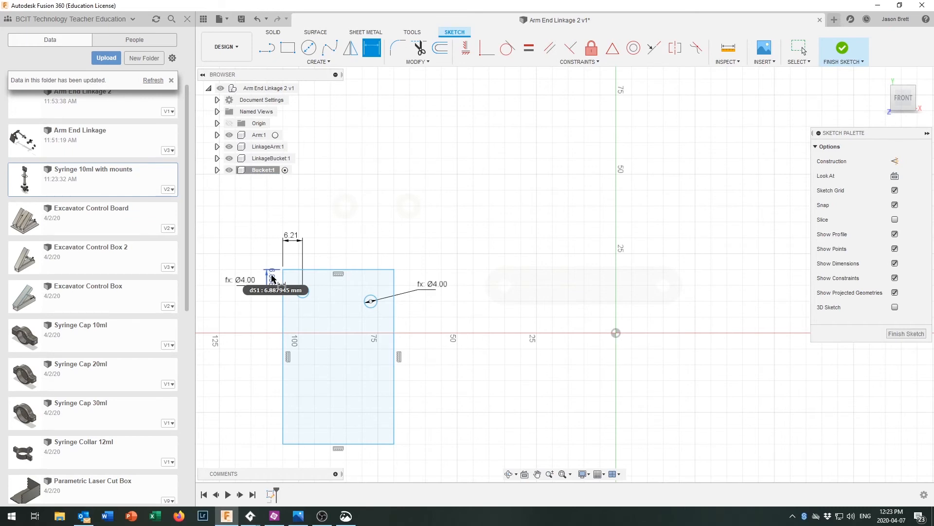
Dimension the right hole's center vertically from the rectangle's top edge and horizontally from its right edge, keeping the drawn distances
{"action": "left_click", "coordinate": [371, 300]}
{"action": "left_click", "coordinate": [372, 270]}
{"action": "left_click", "coordinate": [406, 288]}
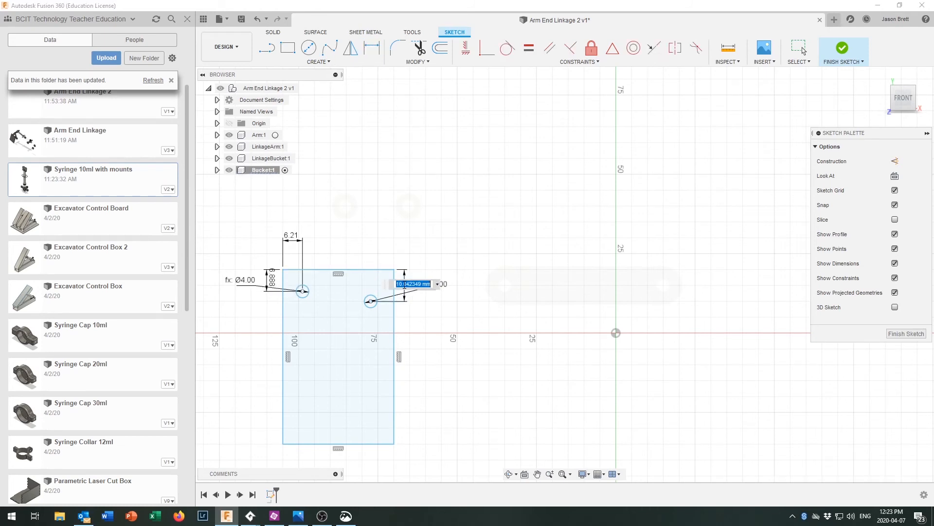
{"action": "left_click", "coordinate": [371, 301]}
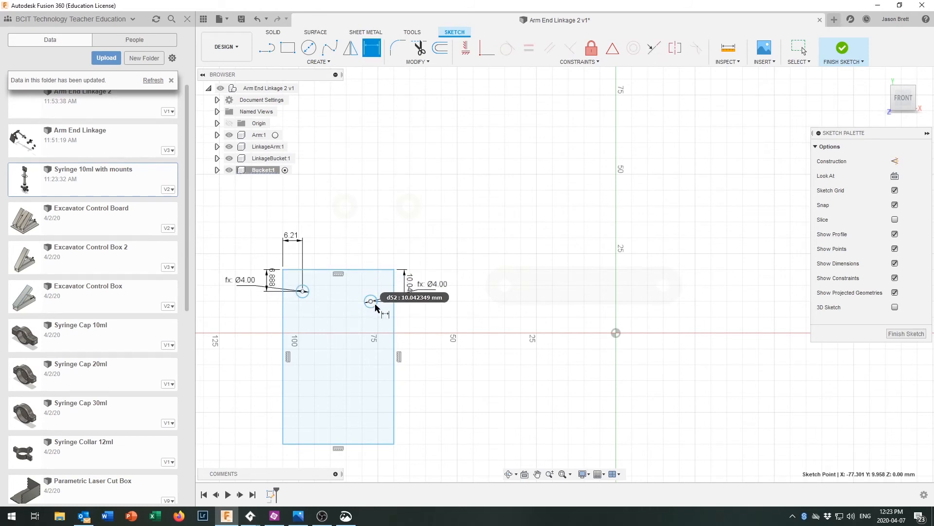
{"action": "left_click", "coordinate": [394, 316]}
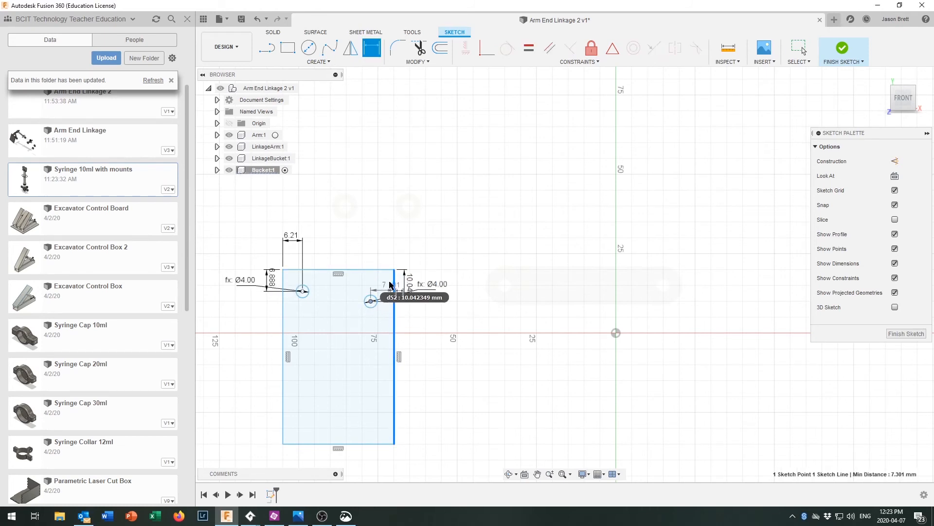
{"action": "left_click", "coordinate": [387, 245]}
{"action": "key", "text": "Return"}
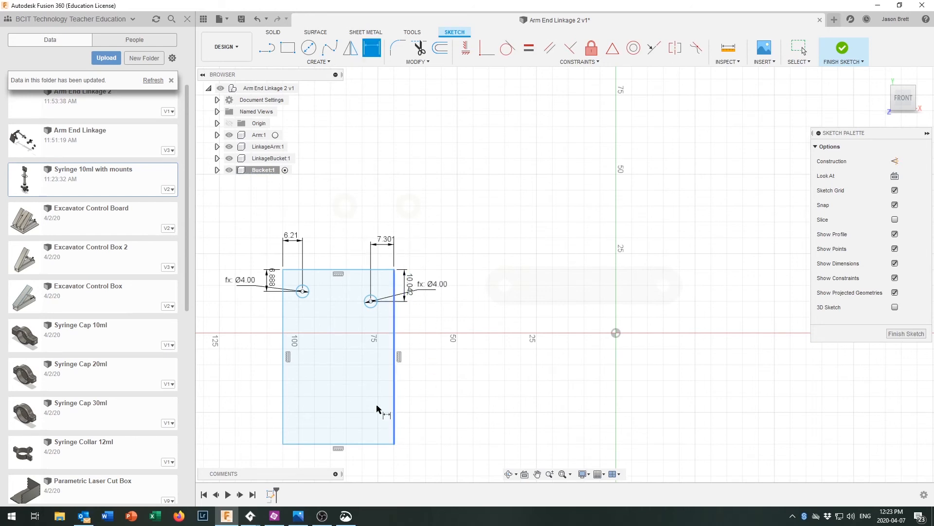
Dimension the rectangle's height along its left side and its width along its bottom edge, keeping the drawn size
{"action": "left_click", "coordinate": [283, 397]}
{"action": "left_click", "coordinate": [220, 380]}
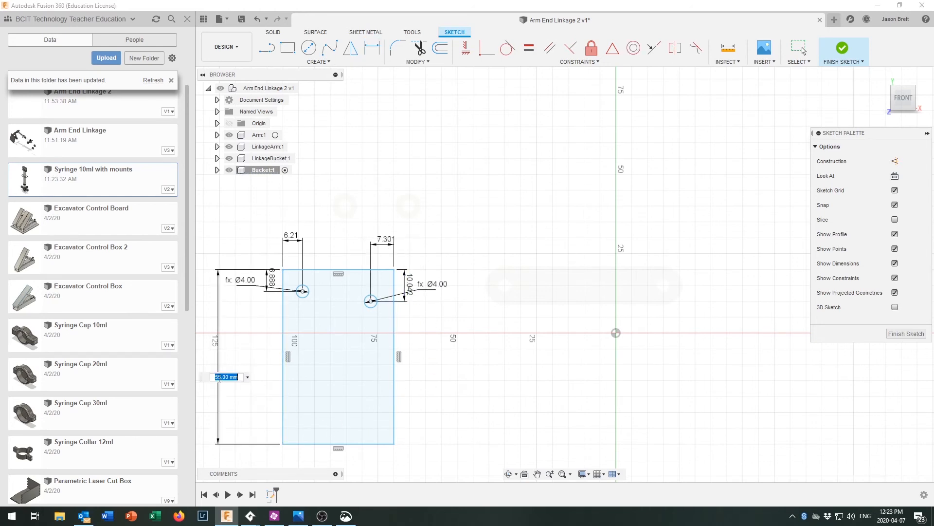
{"action": "key", "text": "Return"}
{"action": "left_click", "coordinate": [300, 445]}
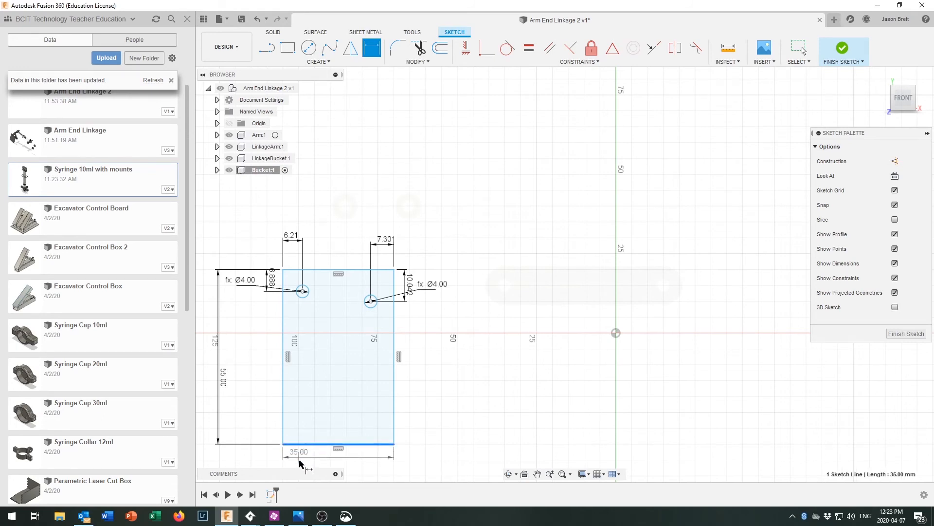
{"action": "left_click", "coordinate": [314, 462]}
{"action": "key", "text": "Return"}
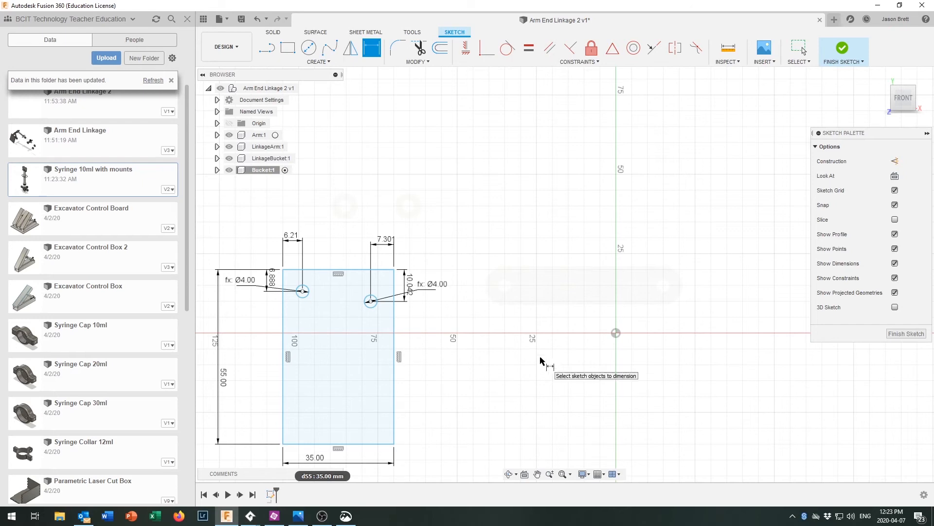
Start a new user parameter named BucketOuterX in millimetres with the expression 14
{"action": "left_click", "coordinate": [411, 62]}
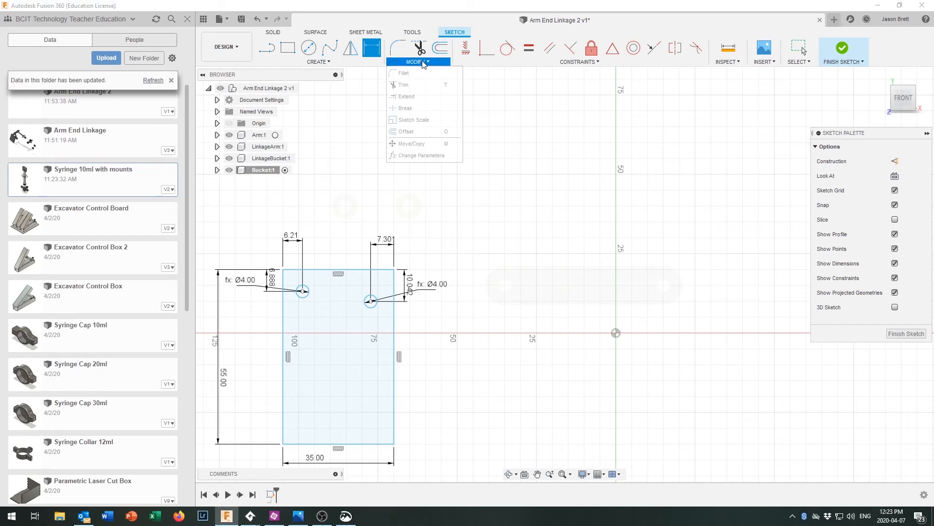
{"action": "left_click", "coordinate": [430, 155]}
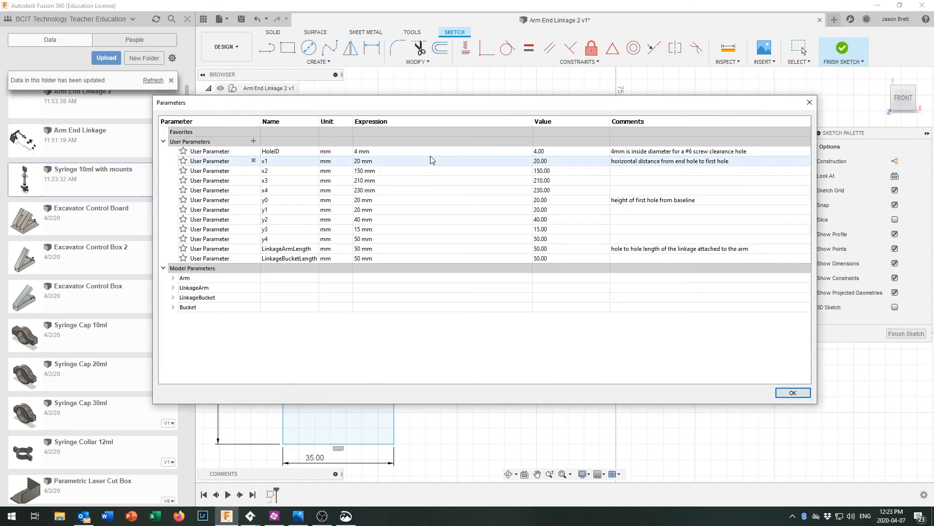
{"action": "left_click_drag", "start_coordinate": [428, 102], "coordinate": [549, 48]}
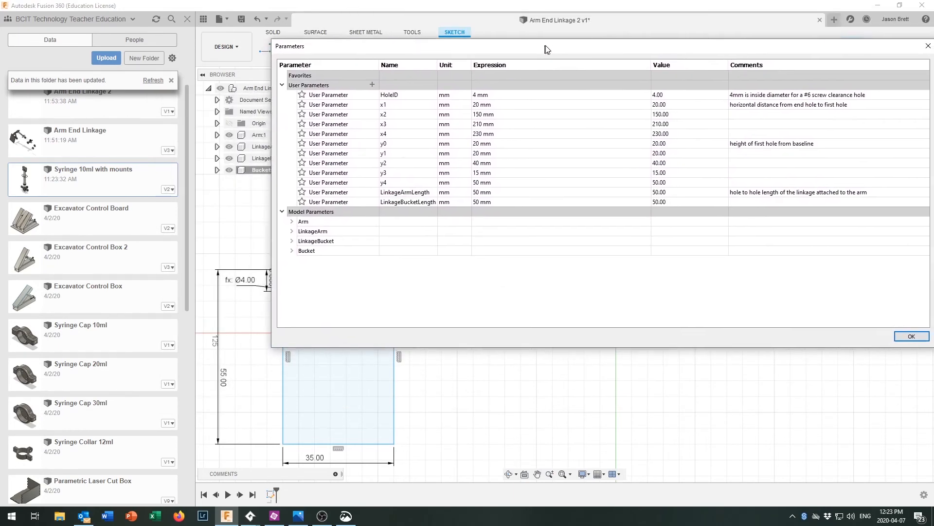
{"action": "left_click", "coordinate": [375, 85]}
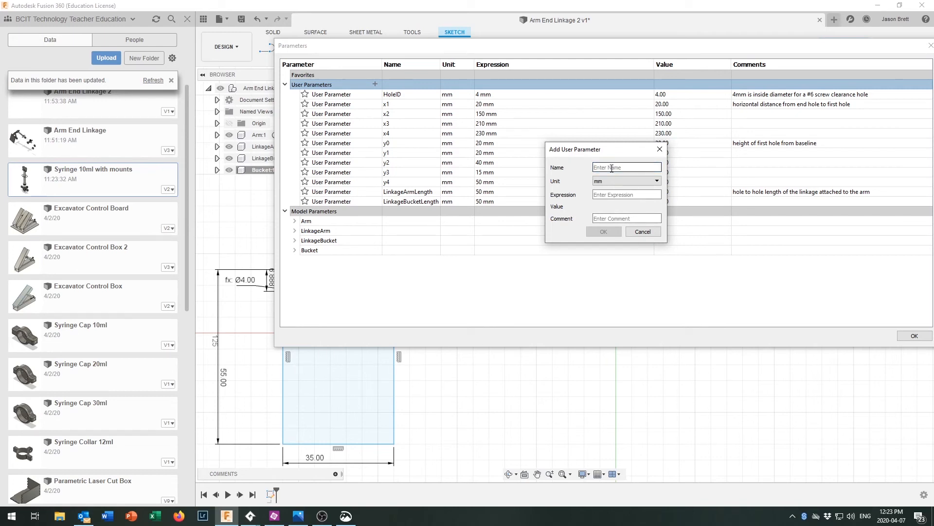
{"action": "type", "text": "BucketOuterX"}
{"action": "left_click", "coordinate": [602, 196]}
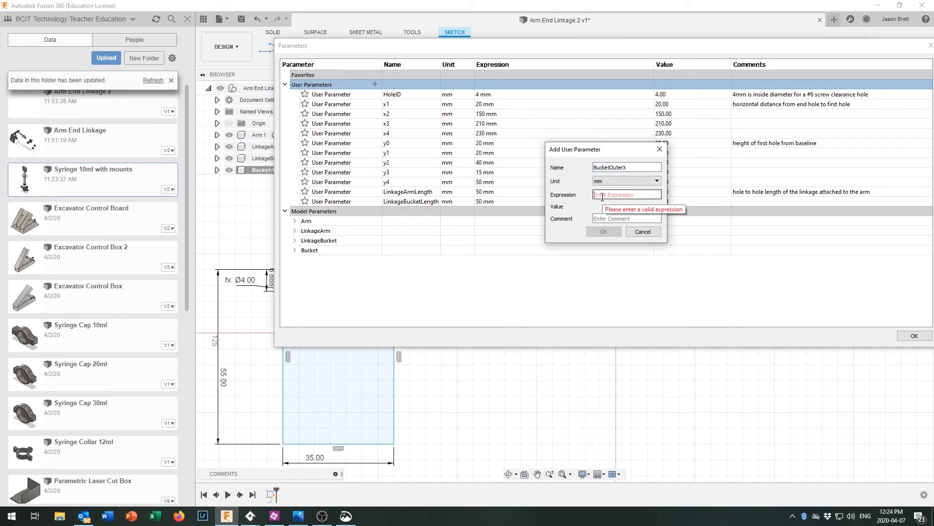
{"action": "type", "text": "14"}
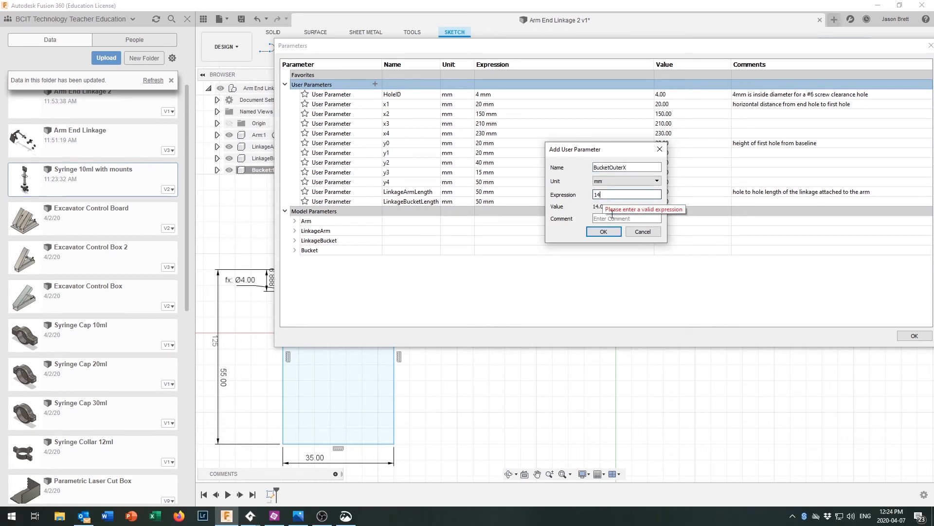
Give BucketOuterX the comment "Horizontal dimension from outer edge of bucket to outer hole" and add the parameter
{"action": "left_click", "coordinate": [601, 219]}
{"action": "type", "text": "Di"}
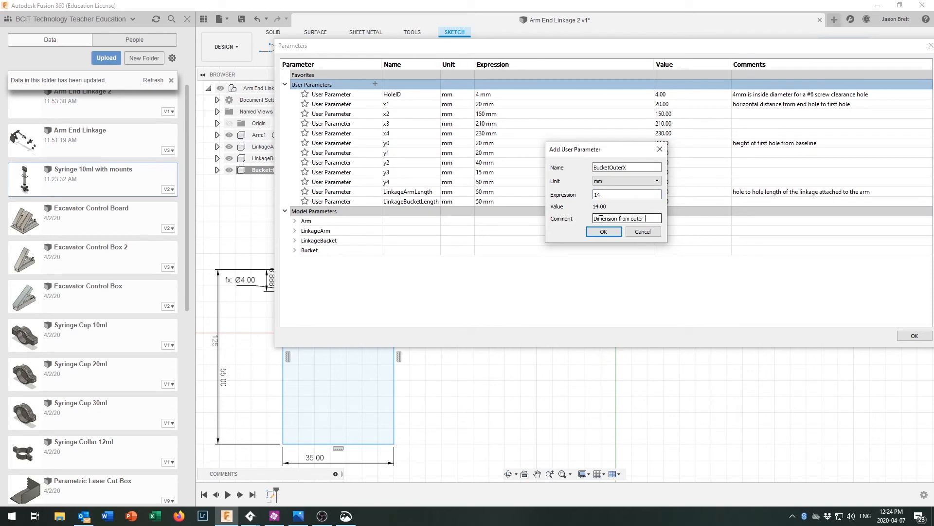
{"action": "type", "text": "mension from o"}
{"action": "key", "text": "BackSpace"}
{"action": "key", "text": "BackSpace"}
{"action": "key", "text": "BackSpace"}
{"action": "key", "text": "BackSpace"}
{"action": "key", "text": "BackSpace"}
{"action": "key", "text": "BackSpace"}
{"action": "key", "text": "BackSpace"}
{"action": "key", "text": "BackSpace"}
{"action": "key", "text": "BackSpace"}
{"action": "key", "text": "BackSpace"}
{"action": "key", "text": "BackSpace"}
{"action": "key", "text": "BackSpace"}
{"action": "key", "text": "BackSpace"}
{"action": "key", "text": "BackSpace"}
{"action": "key", "text": "BackSpace"}
{"action": "key", "text": "BackSpace"}
{"action": "type", "text": "Horizontal dimension from outer edge of bucket to outer hole"}
{"action": "key", "text": "Return"}
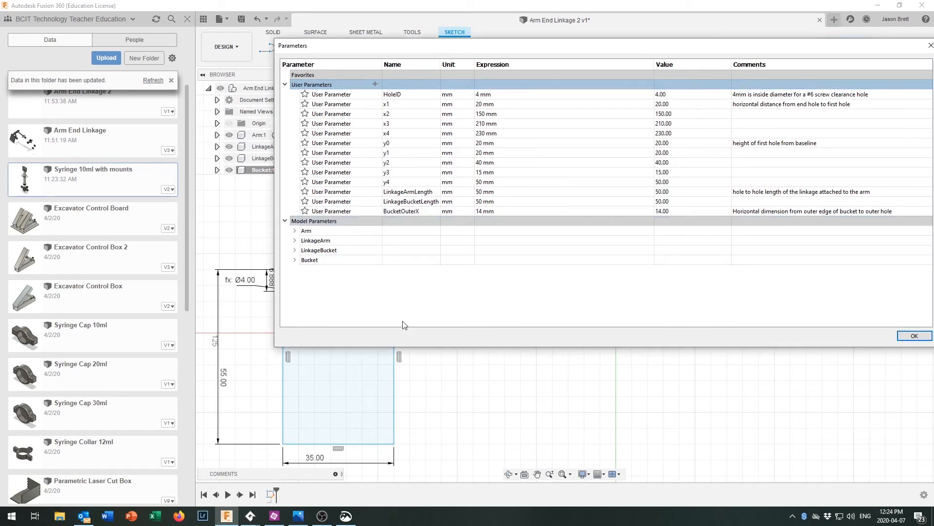
Add a user parameter named BucketOuterY with a value of 8 mm and no comment
{"action": "left_click", "coordinate": [375, 84]}
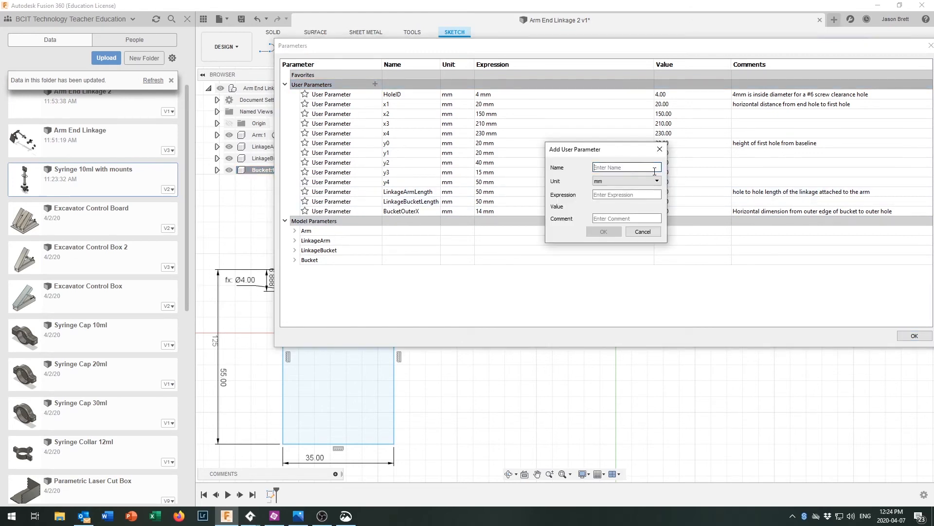
{"action": "type", "text": "BucketOuterY"}
{"action": "left_click", "coordinate": [608, 195]}
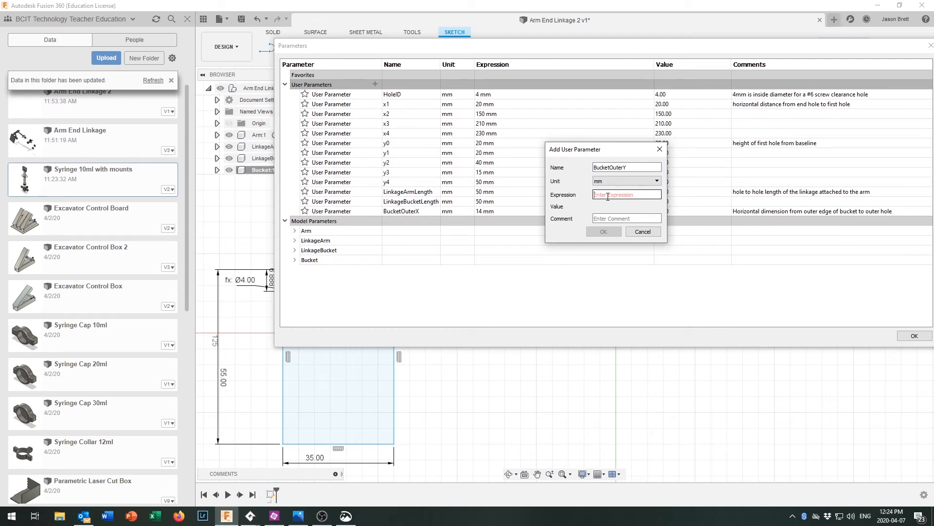
{"action": "type", "text": "8"}
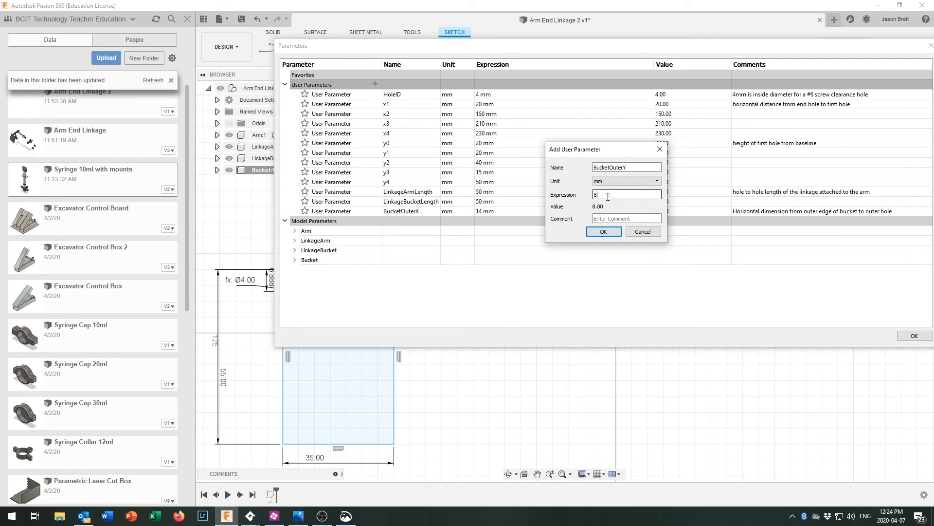
{"action": "left_click", "coordinate": [603, 232]}
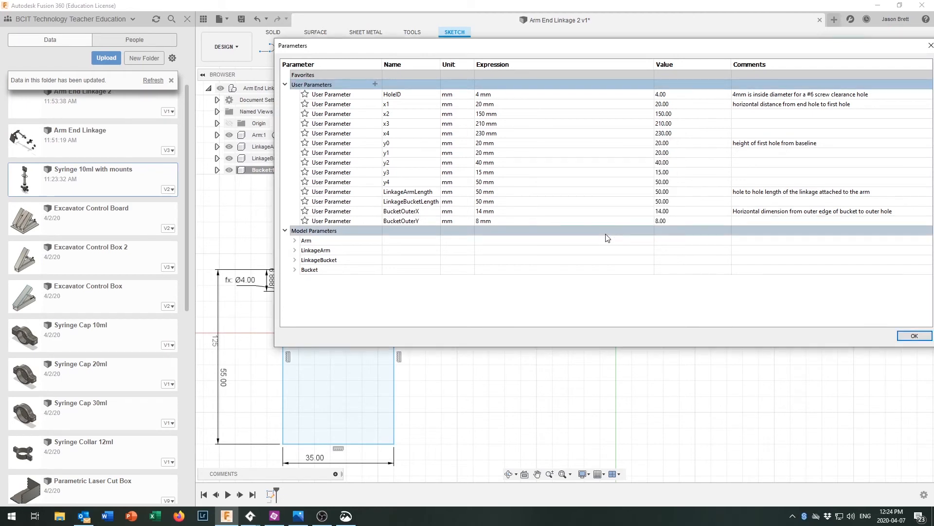
Add a user parameter named BucketInnerX in millimetres with the expression 8 and no comment
{"action": "left_click", "coordinate": [376, 85]}
{"action": "type", "text": "BucketInnerX"}
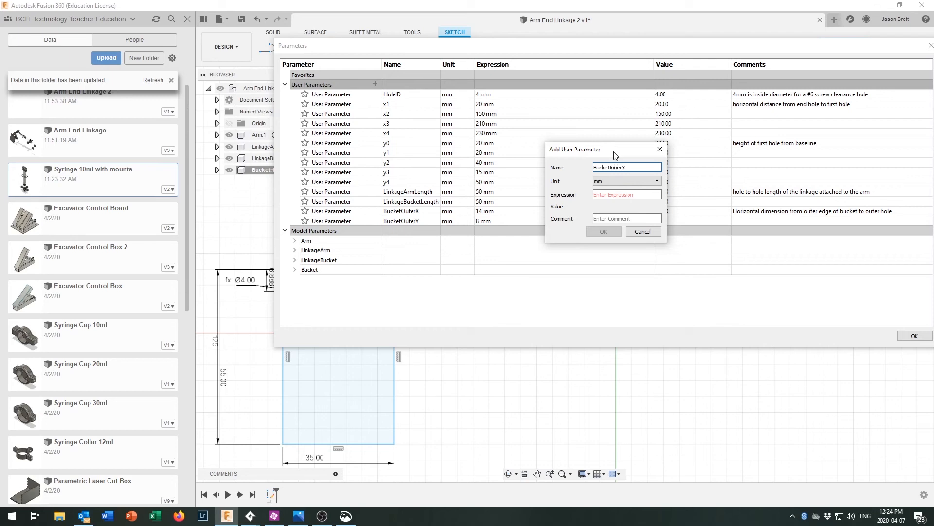
{"action": "left_click", "coordinate": [616, 195]}
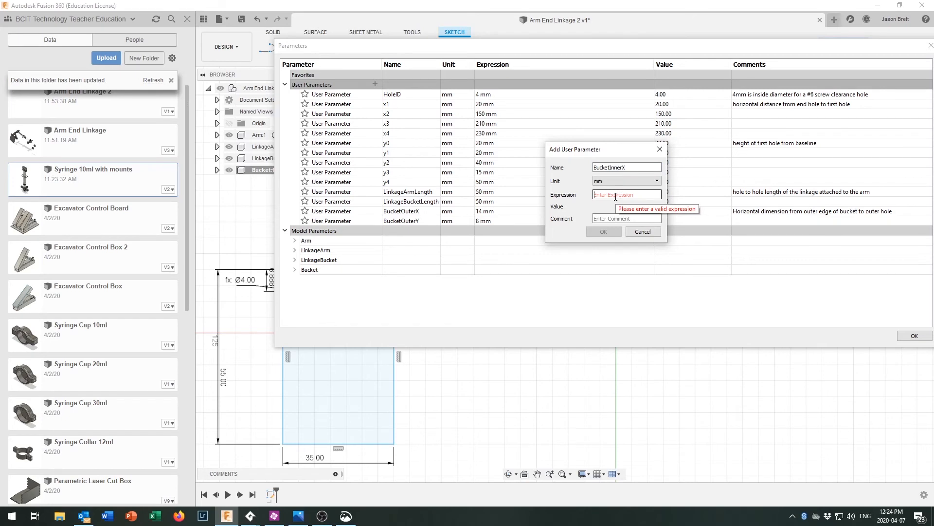
{"action": "type", "text": "8"}
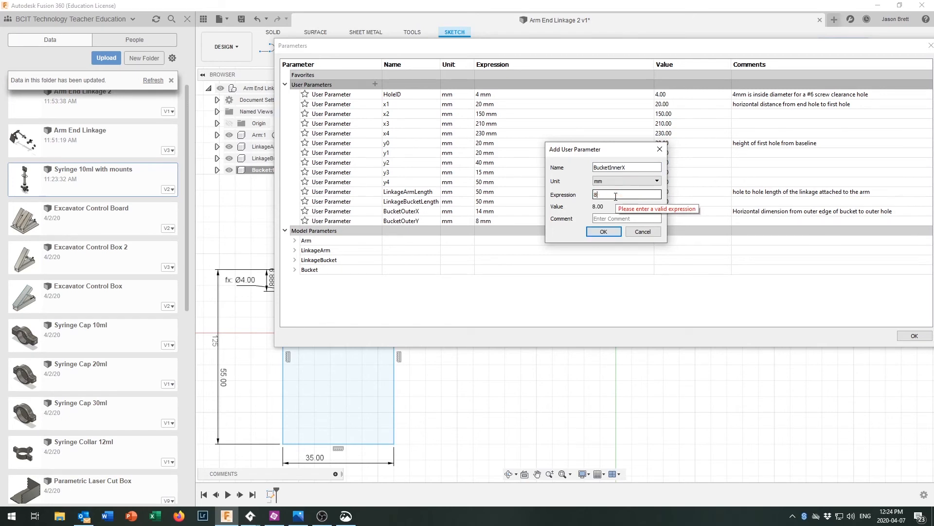
{"action": "key", "text": "Return"}
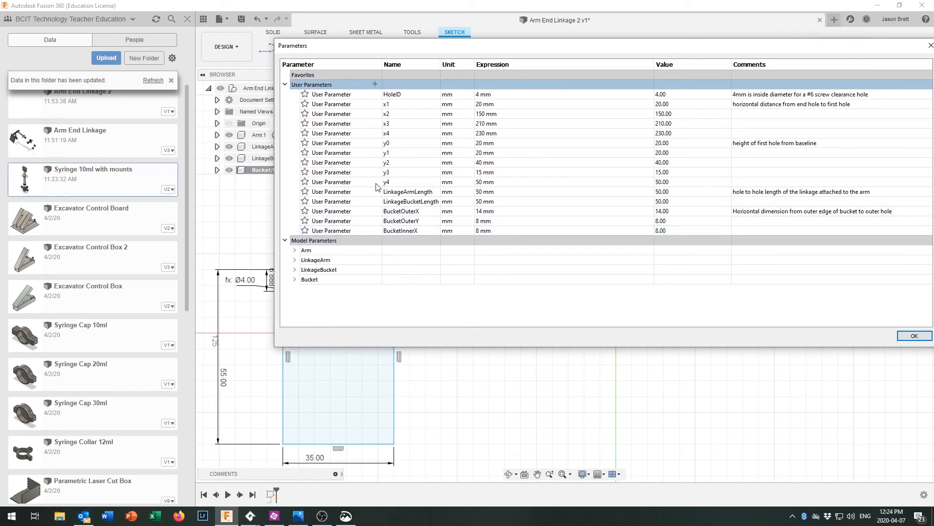
Add a user parameter named BucketInnerY in millimetres with the expression 8 and no comment, and close the parameter list
{"action": "left_click", "coordinate": [375, 85]}
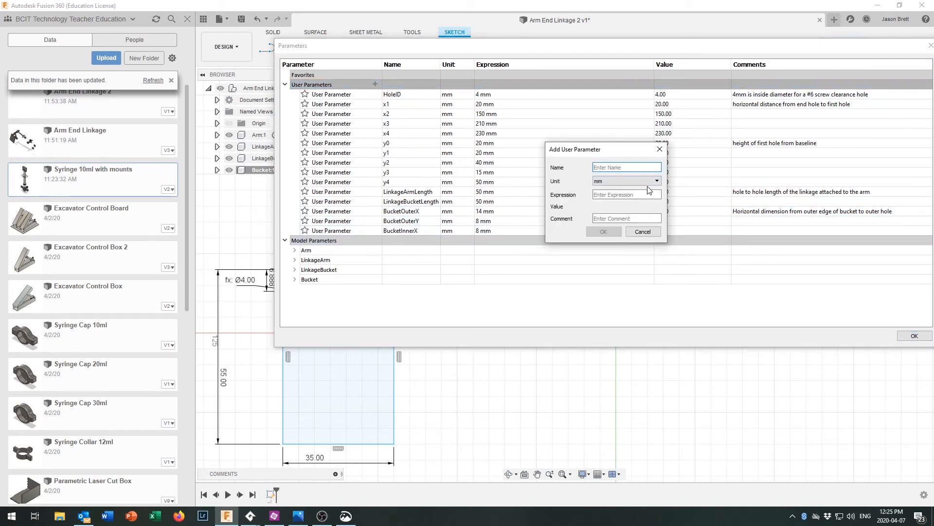
{"action": "type", "text": "BucketInnerY"}
{"action": "left_click", "coordinate": [619, 219]}
{"action": "type", "text": "8"}
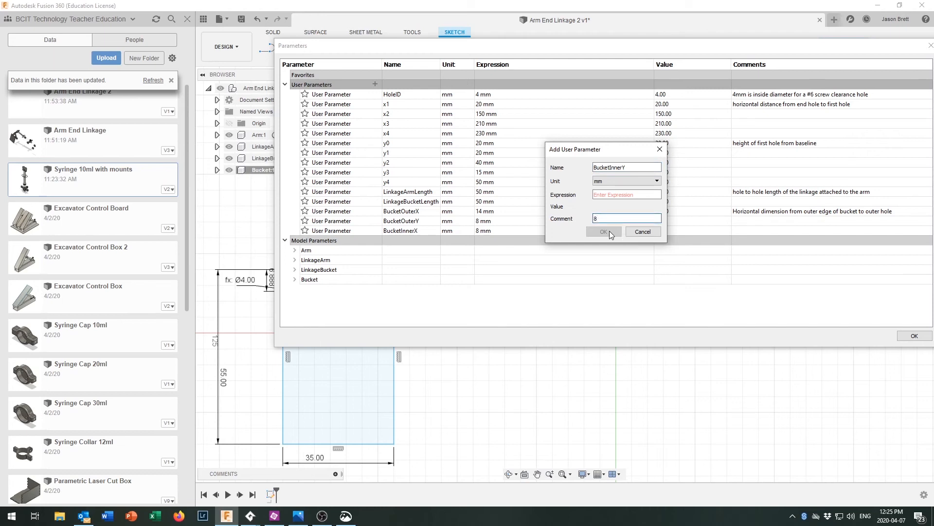
{"action": "left_click", "coordinate": [603, 195]}
{"action": "type", "text": "8"}
{"action": "key", "text": "Tab"}
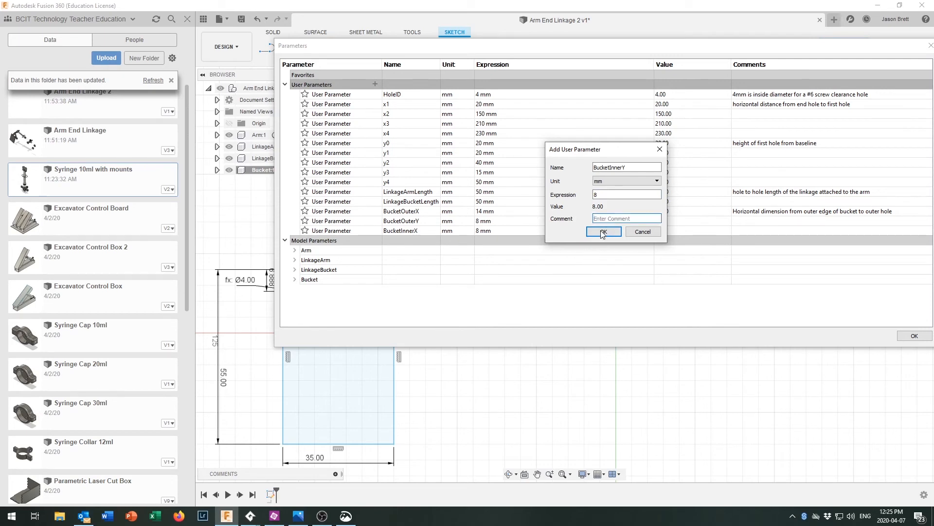
{"action": "left_click", "coordinate": [603, 231]}
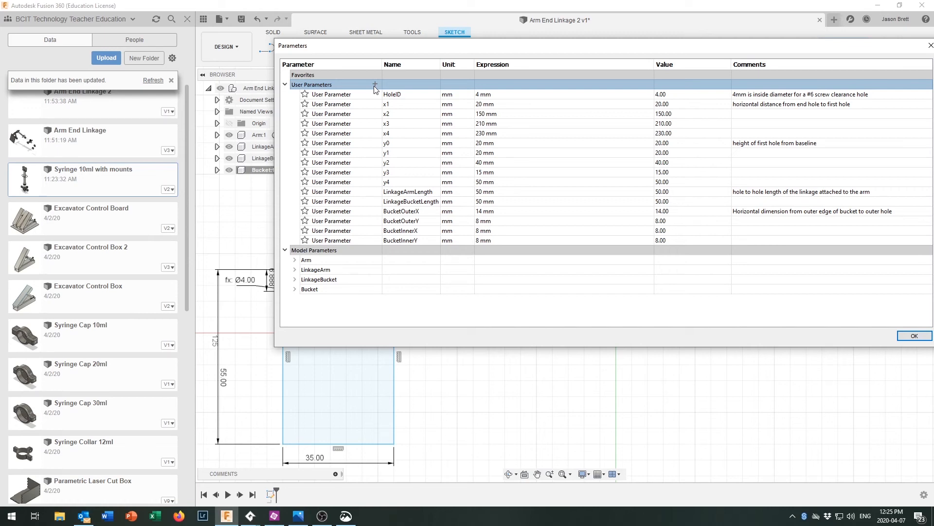
{"action": "left_click", "coordinate": [914, 335]}
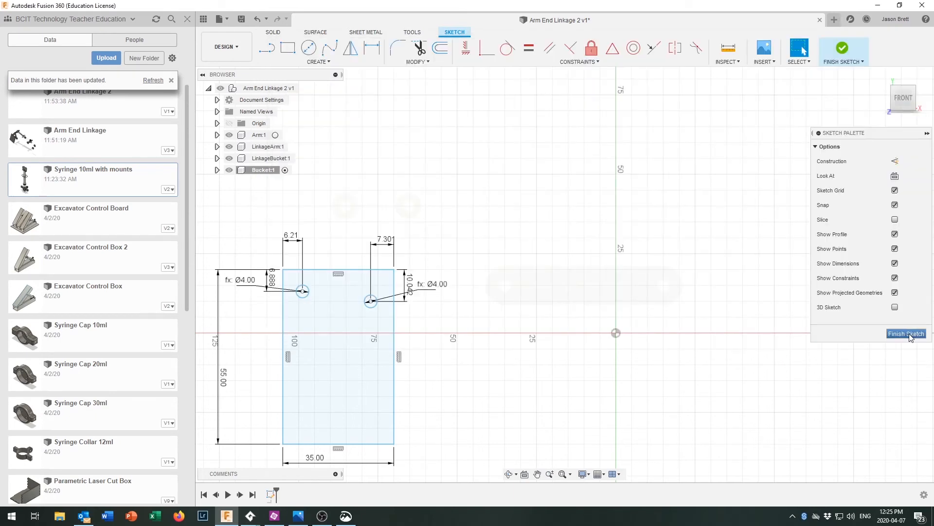
Link the outer hole's horizontal and vertical offset dimensions to the user parameters BucketOuterX and BucketOuterY
{"action": "double_click", "coordinate": [291, 235]}
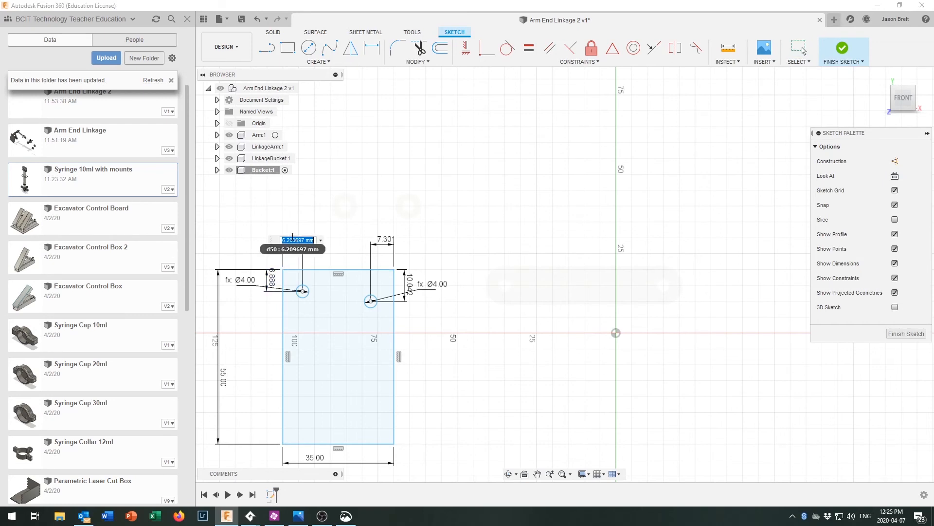
{"action": "type", "text": "b"}
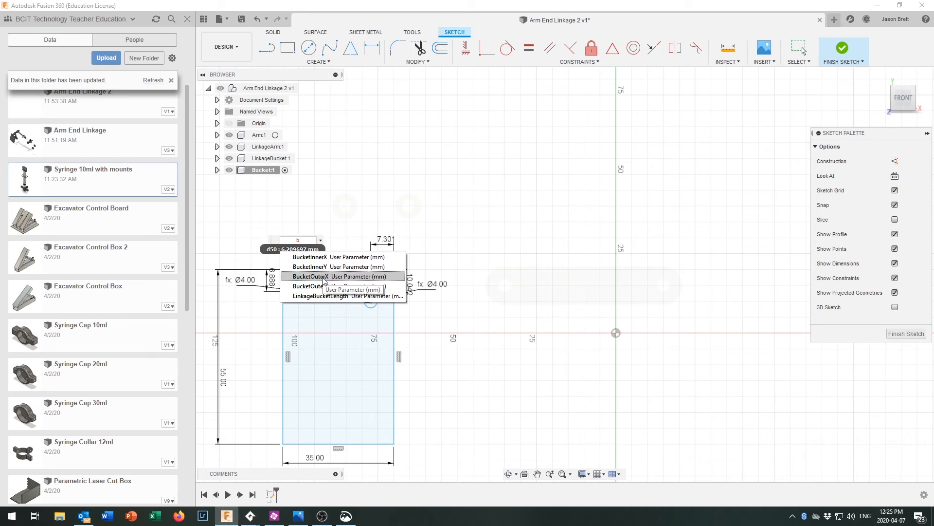
{"action": "left_click", "coordinate": [323, 278]}
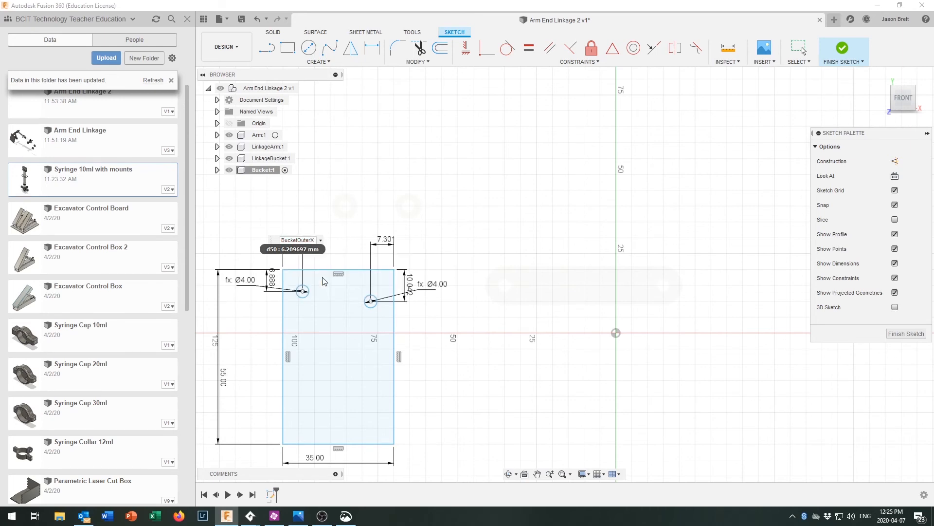
{"action": "key", "text": "Return"}
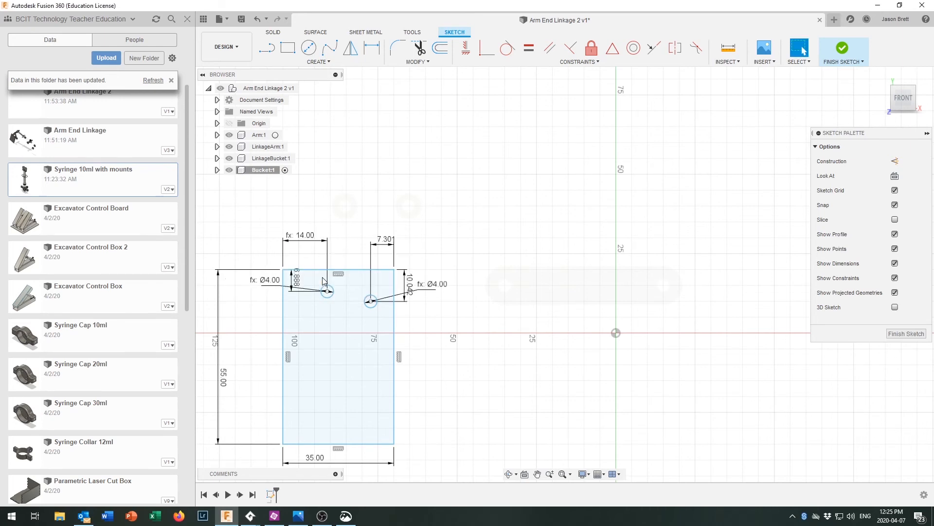
{"action": "double_click", "coordinate": [295, 282]}
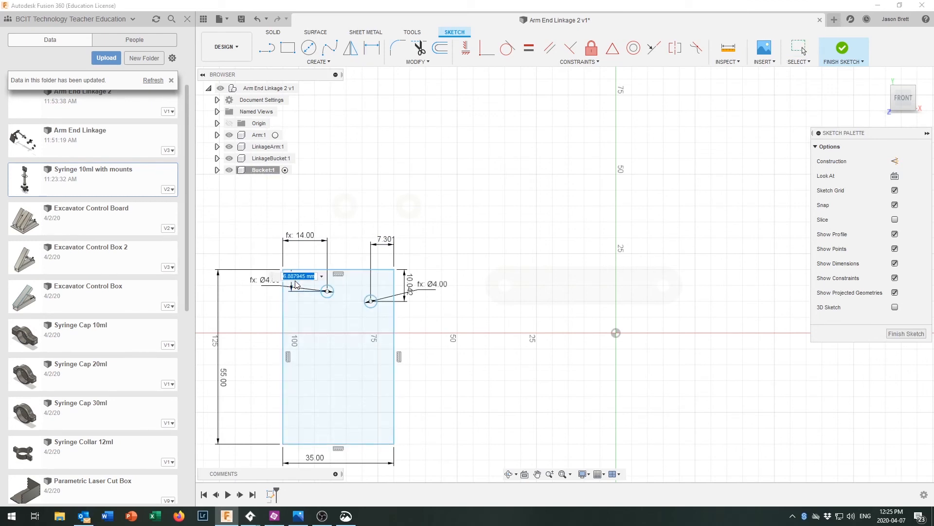
{"action": "type", "text": "b"}
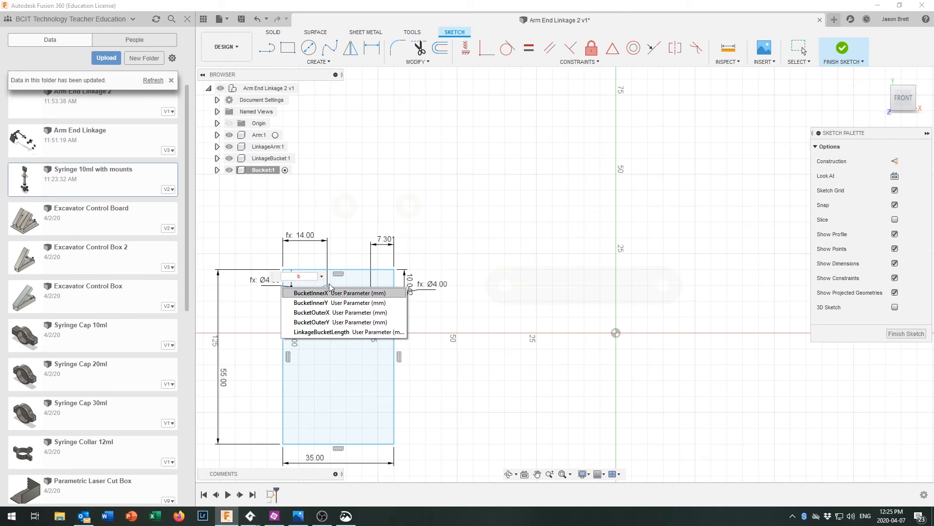
{"action": "left_click", "coordinate": [338, 323]}
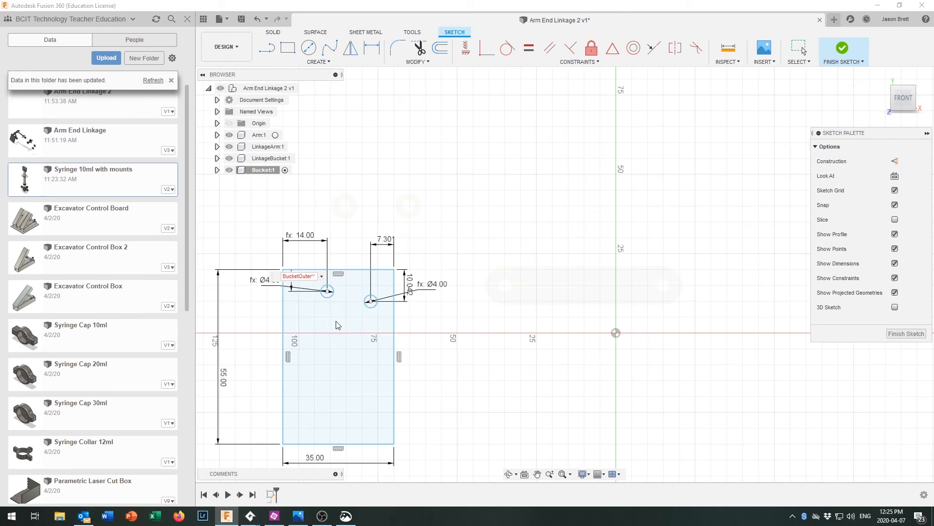
{"action": "key", "text": "Return"}
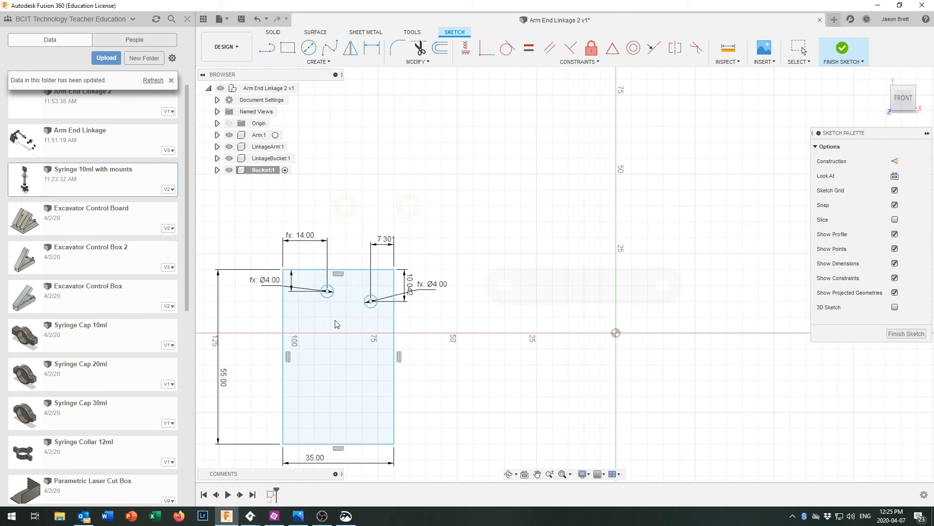
Link the inner hole's horizontal and vertical offset dimensions to the user parameters BucketInnerX and BucketInnerY
{"action": "double_click", "coordinate": [384, 241]}
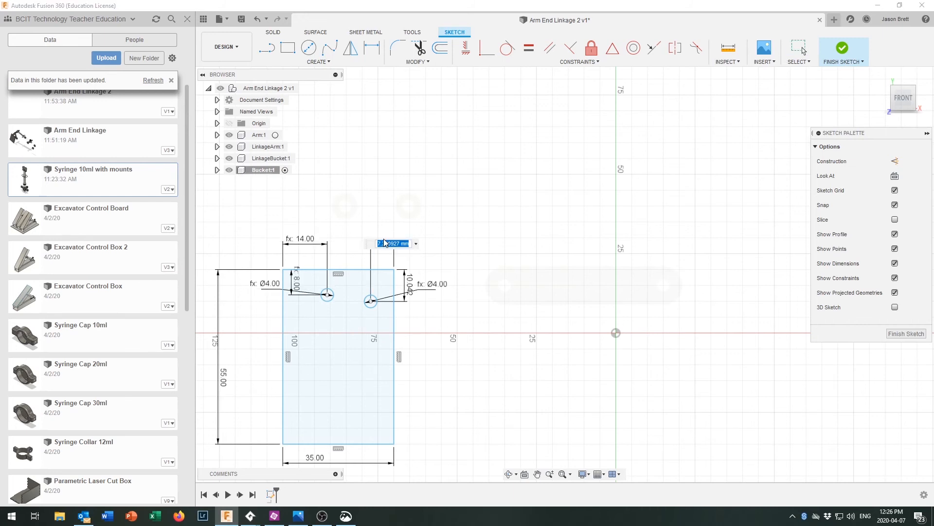
{"action": "type", "text": "b"}
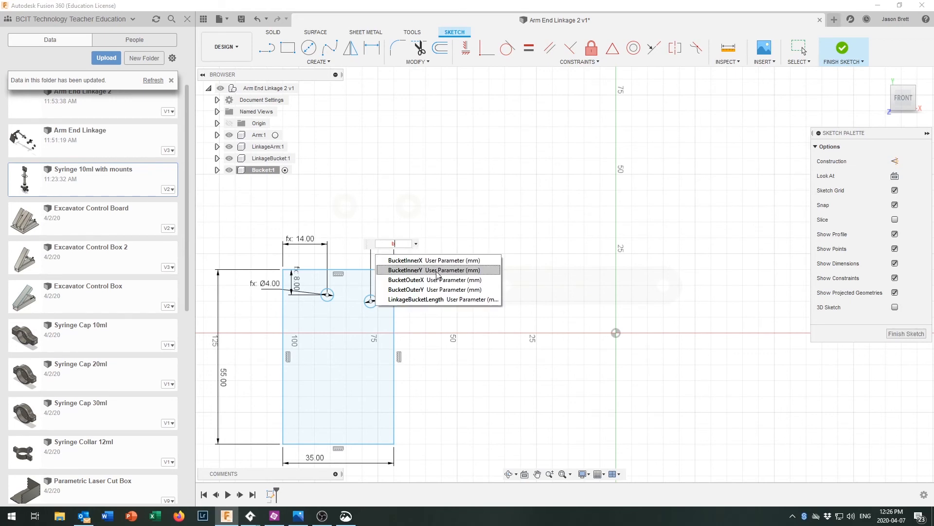
{"action": "left_click", "coordinate": [423, 260]}
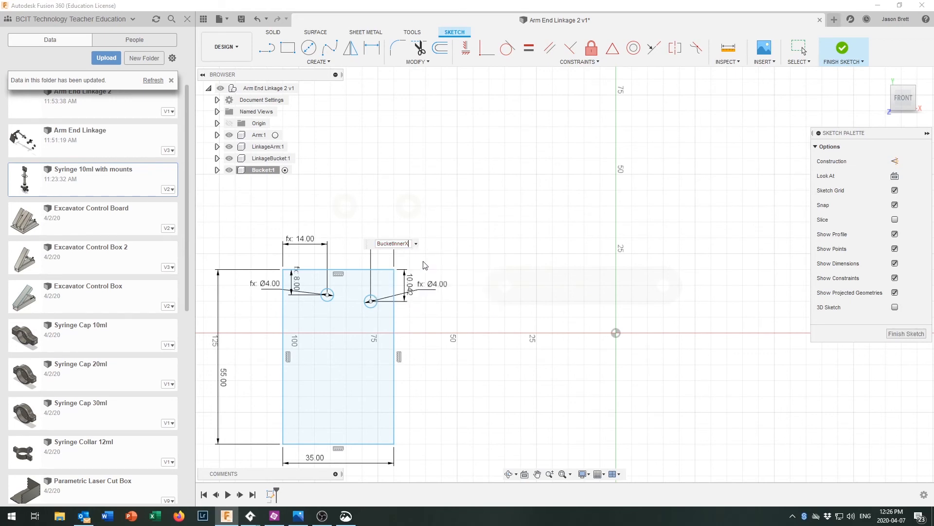
{"action": "key", "text": "Return"}
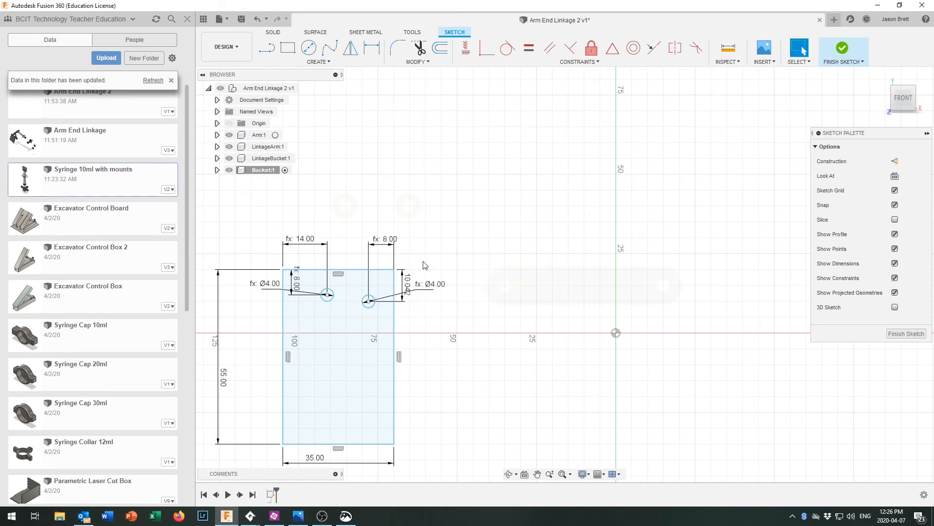
{"action": "double_click", "coordinate": [409, 285]}
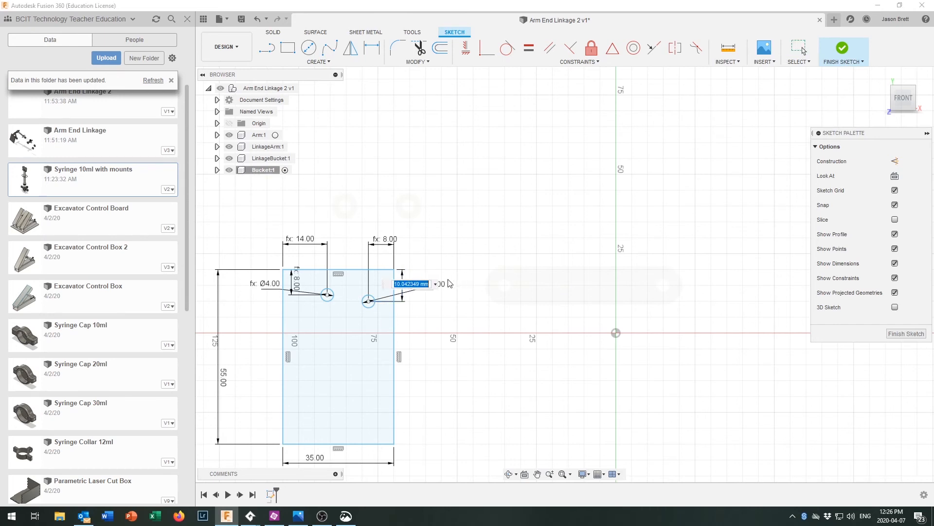
{"action": "type", "text": "b"}
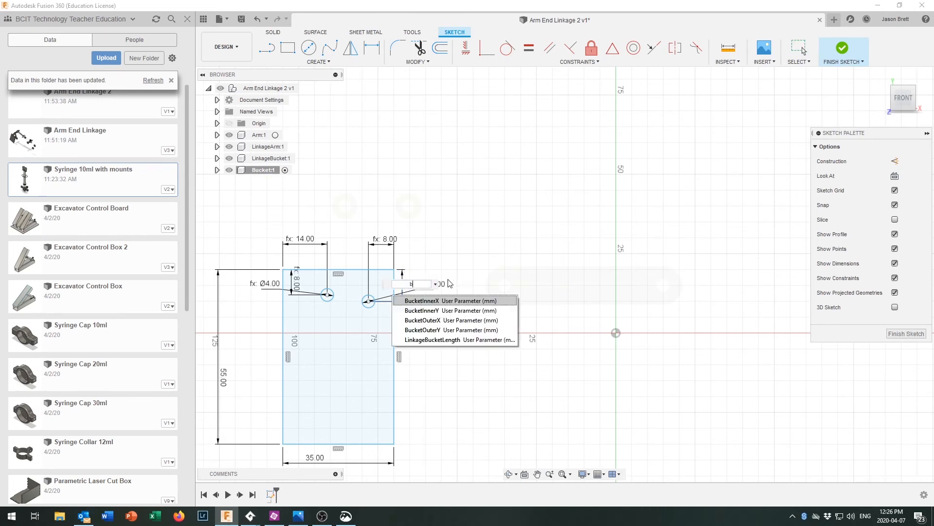
{"action": "left_click", "coordinate": [440, 311]}
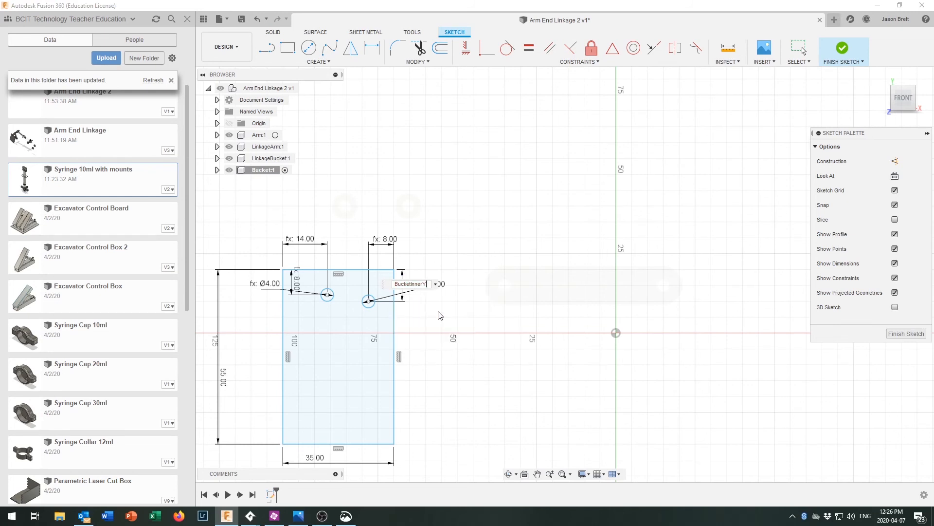
{"action": "key", "text": "Return"}
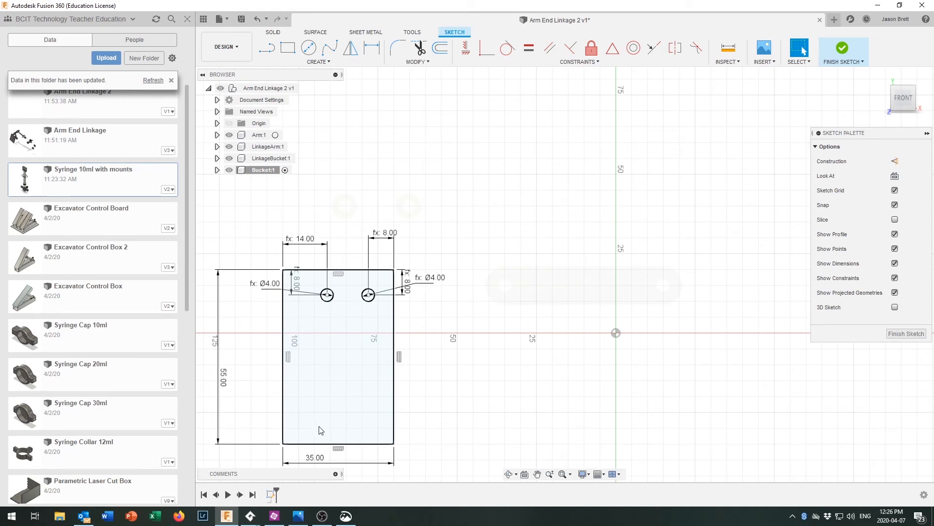
Set the bucket rectangle's width to 45 mm and finish the sketch
{"action": "double_click", "coordinate": [322, 460]}
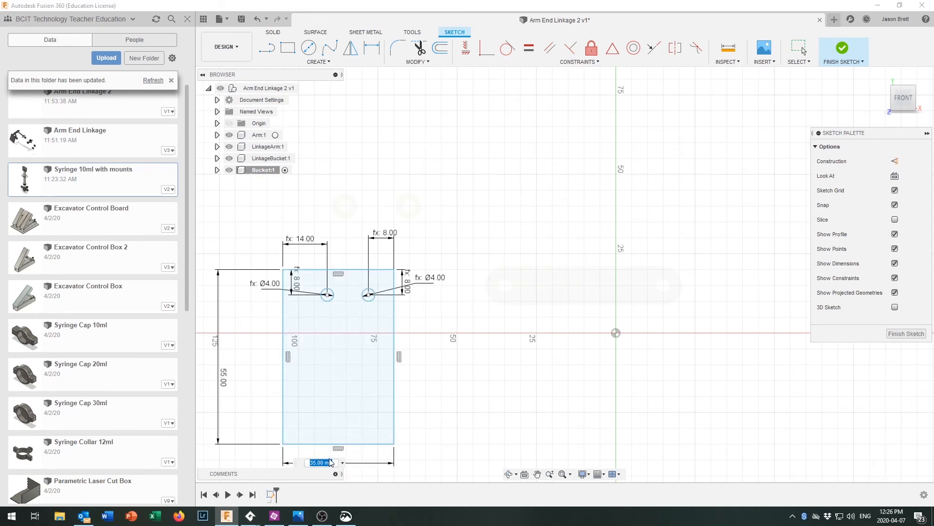
{"action": "type", "text": "50"}
{"action": "key", "text": "Return"}
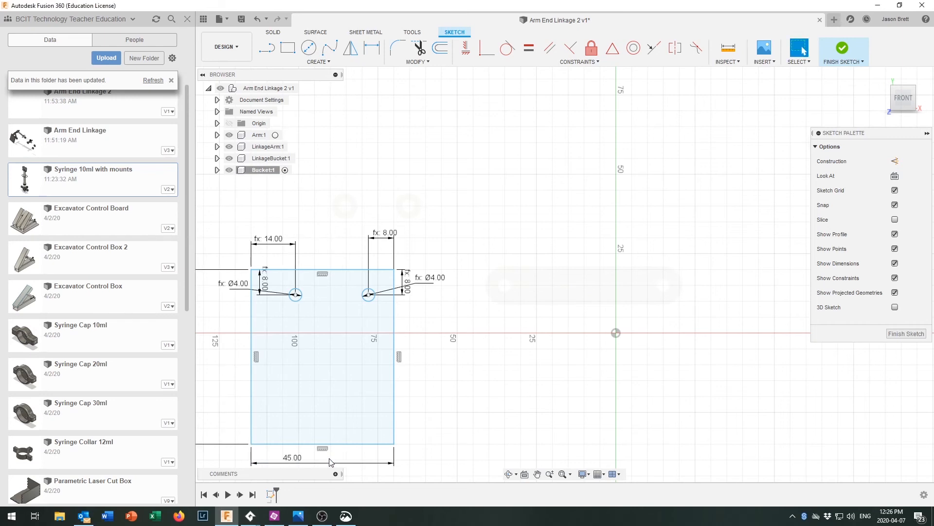
{"action": "left_click", "coordinate": [356, 296]}
{"action": "scroll", "coordinate": [459, 360], "scroll_direction": "down", "scroll_amount": 1}
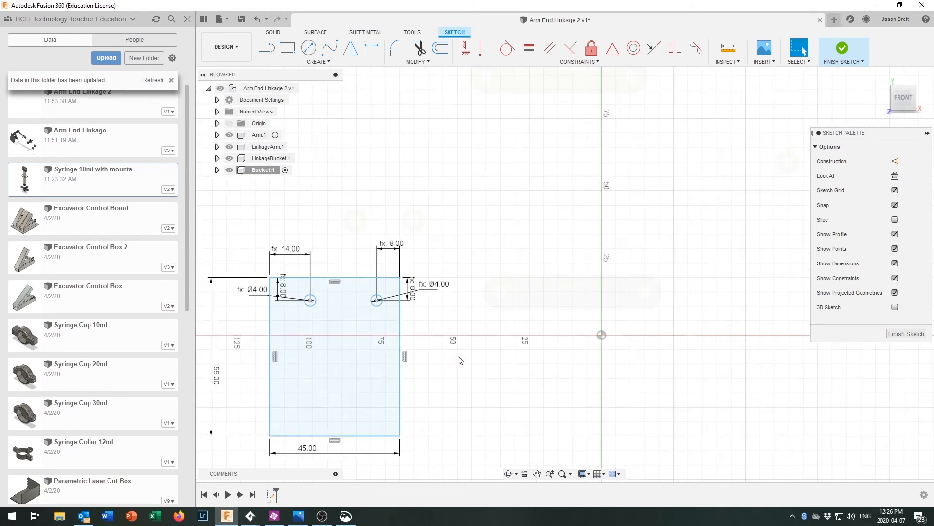
{"action": "left_click", "coordinate": [844, 49]}
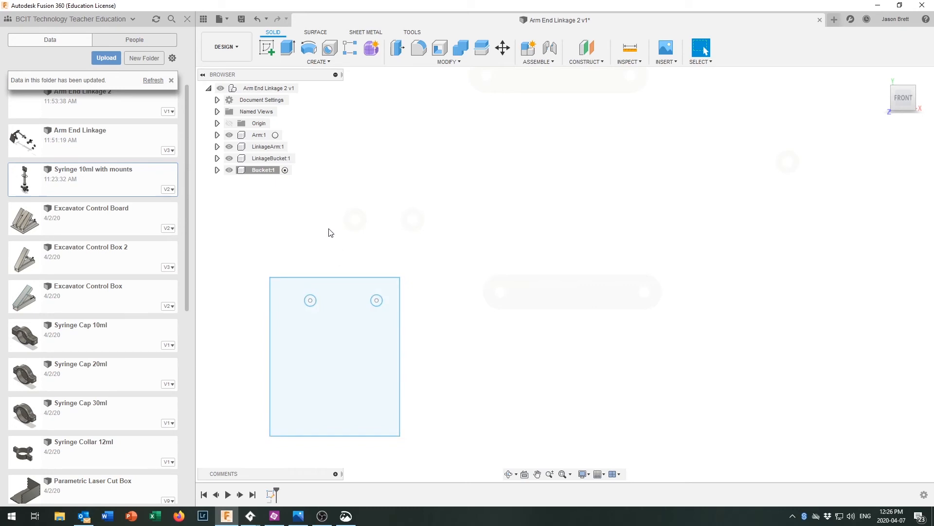
Extrude the bucket profile around its two holes by 3 mm as a new body
{"action": "left_click", "coordinate": [288, 47]}
{"action": "left_click", "coordinate": [354, 356]}
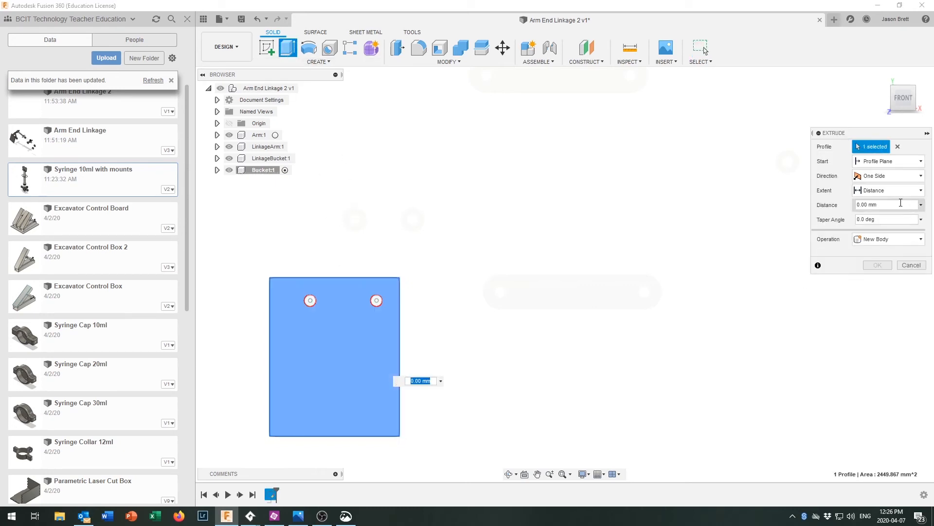
{"action": "left_click", "coordinate": [887, 205]}
{"action": "type", "text": "3"}
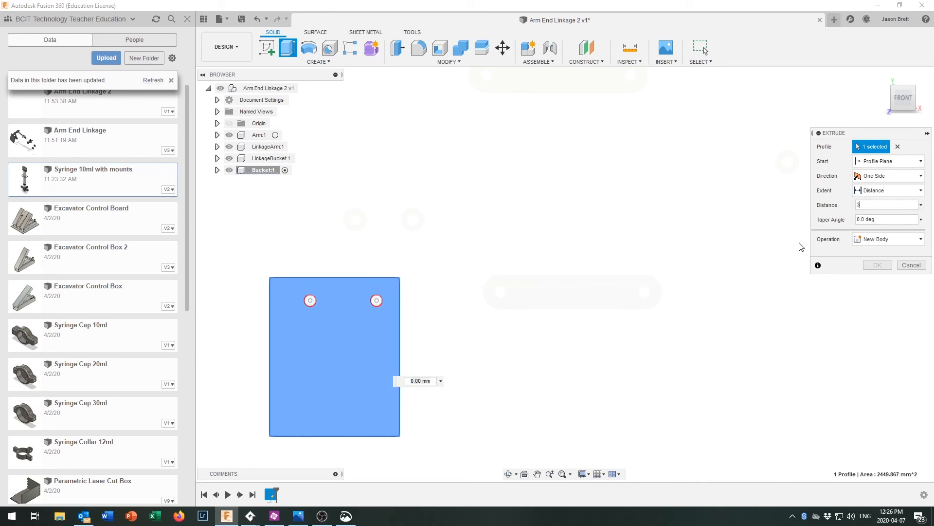
{"action": "left_click", "coordinate": [876, 267]}
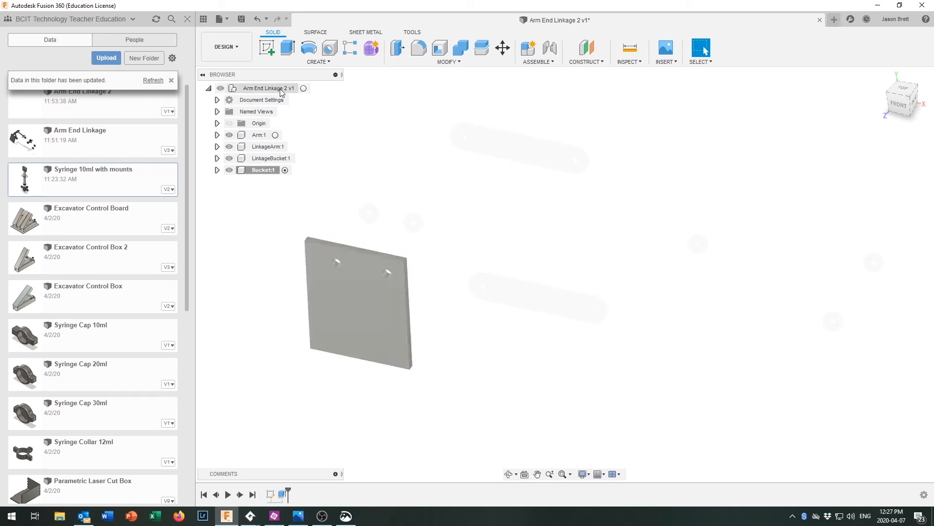
Activate the top-level Arm End Linkage 2 assembly and ground the Arm component
{"action": "left_click", "coordinate": [305, 88]}
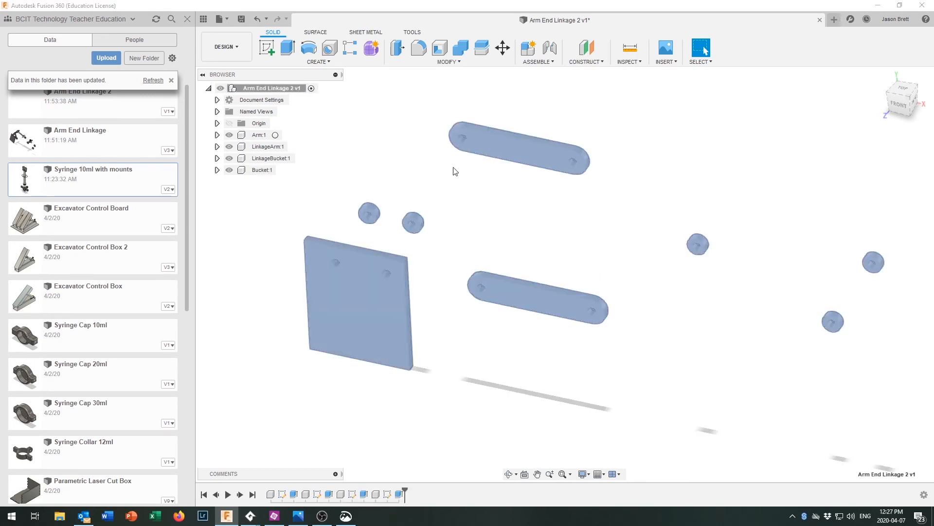
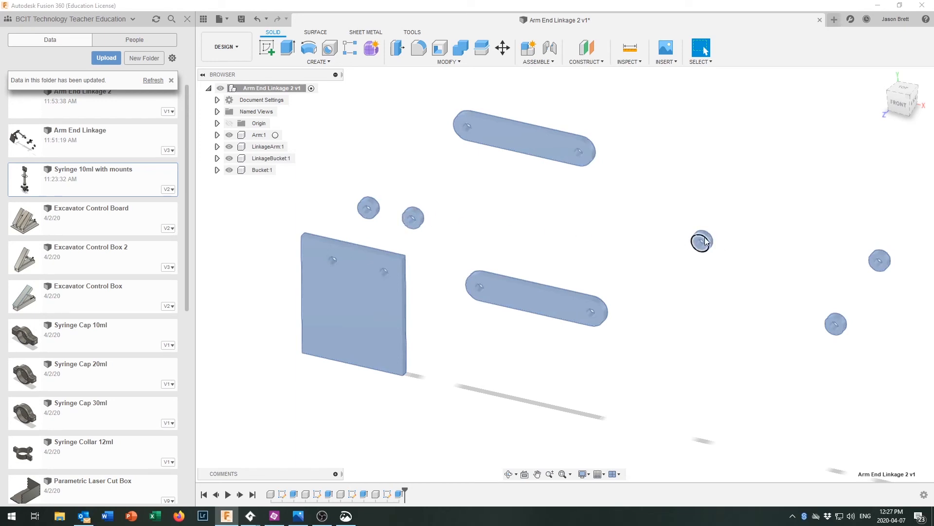
{"action": "right_click", "coordinate": [255, 136]}
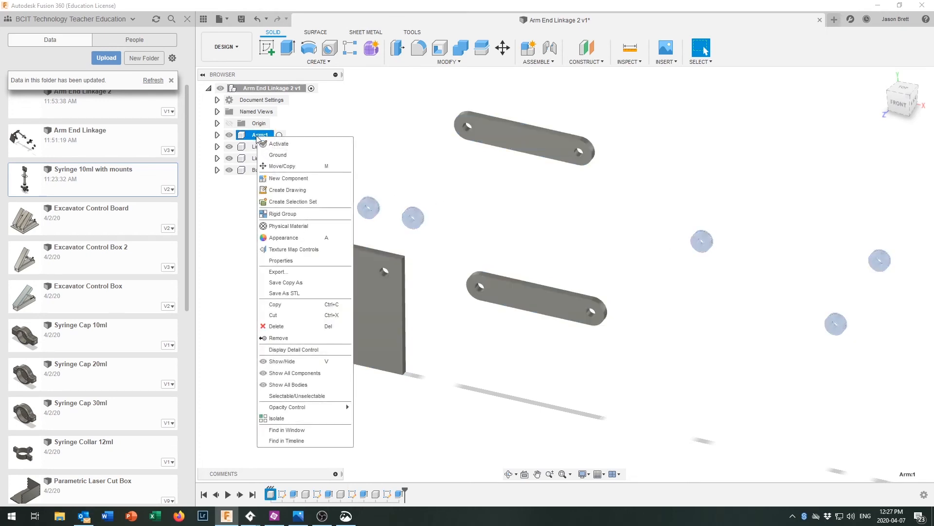
{"action": "left_click", "coordinate": [266, 155]}
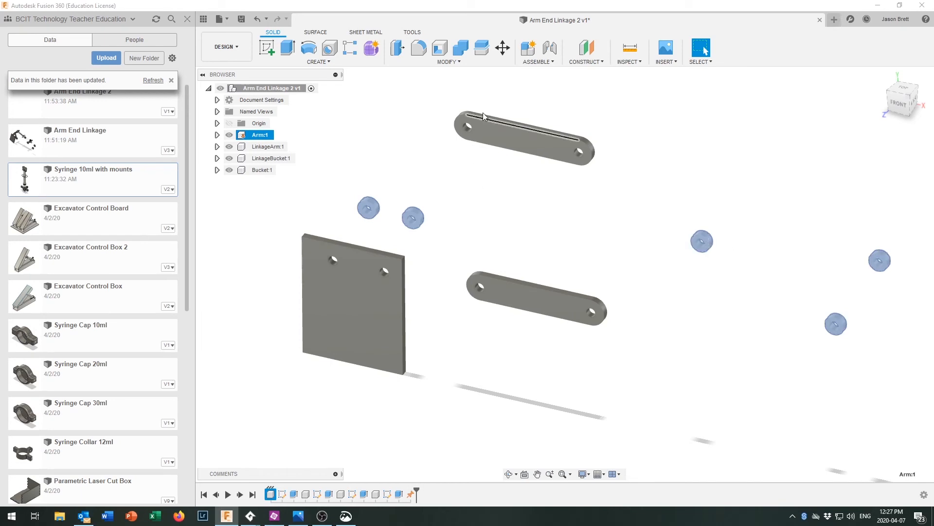
Start a joint that snaps the LinkageArm end hole's back face onto the front of the Arm's second pivot from the bucket end
{"action": "left_click", "coordinate": [549, 50]}
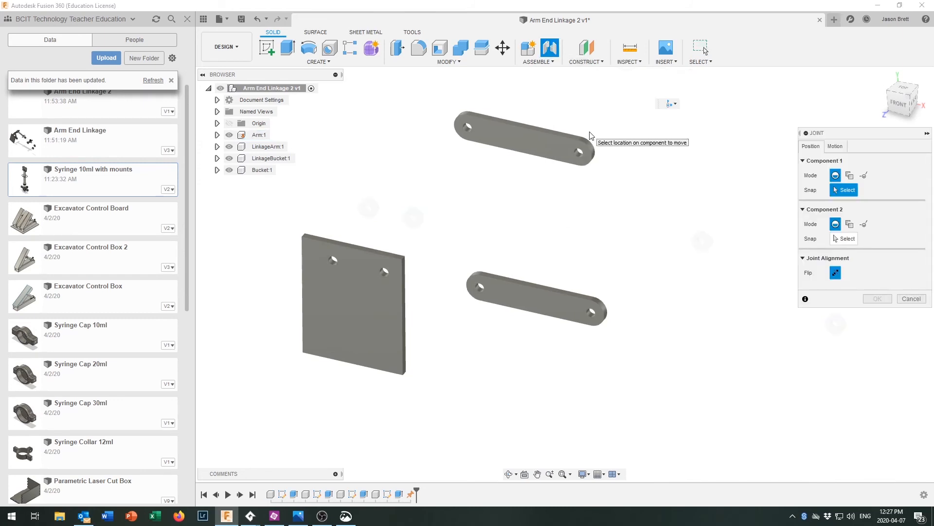
{"action": "middle_click_drag", "start_coordinate": [590, 142], "coordinate": [590, 163], "text": "shift"}
{"action": "scroll", "coordinate": [590, 162], "scroll_direction": "up", "scroll_amount": 2}
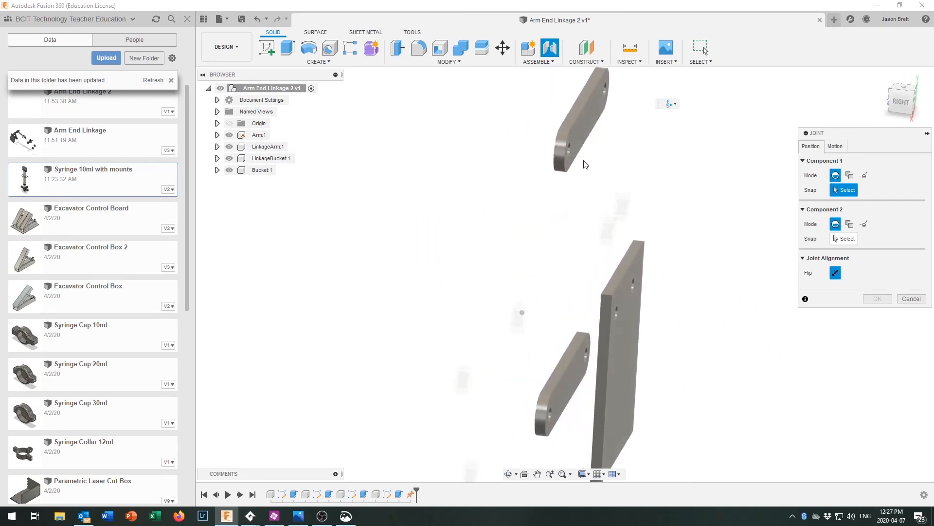
{"action": "scroll", "coordinate": [572, 153], "scroll_direction": "up", "scroll_amount": 3}
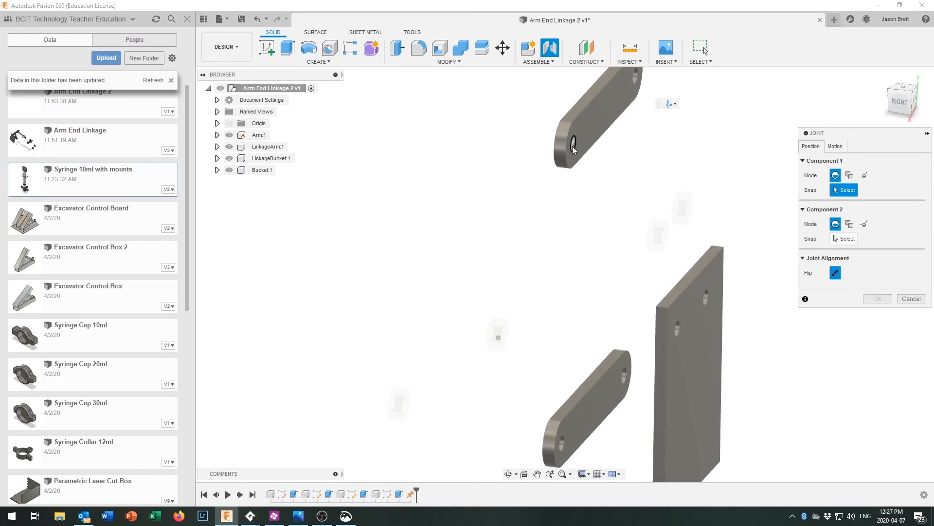
{"action": "scroll", "coordinate": [574, 148], "scroll_direction": "up", "scroll_amount": 3}
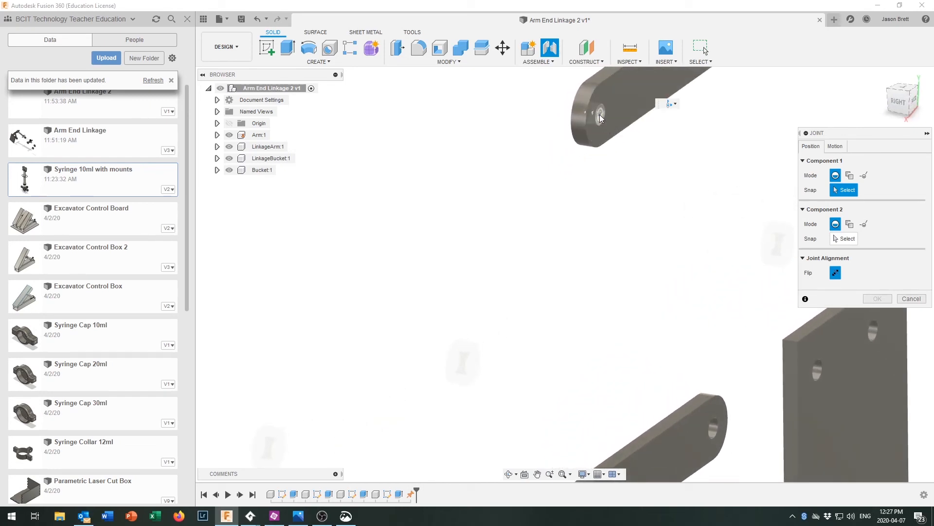
{"action": "left_click", "coordinate": [602, 118]}
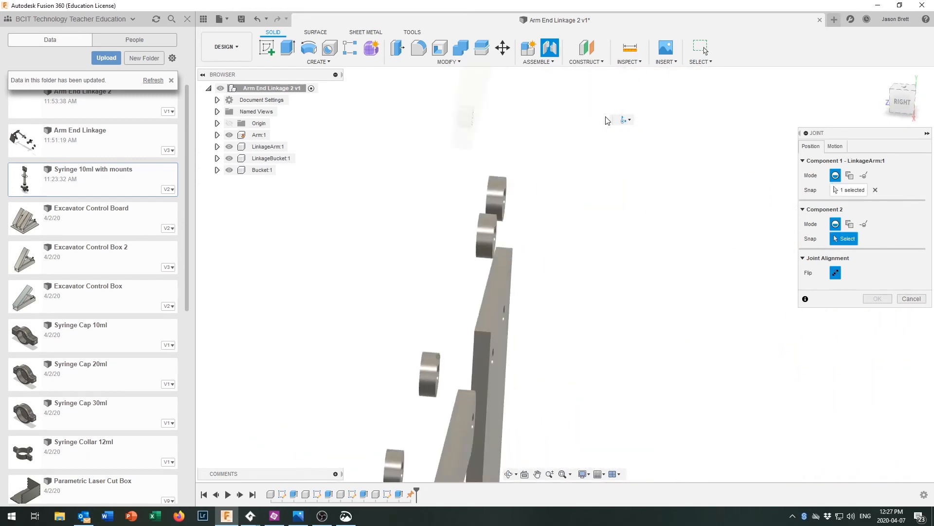
{"action": "scroll", "coordinate": [542, 150], "scroll_direction": "down", "scroll_amount": 4}
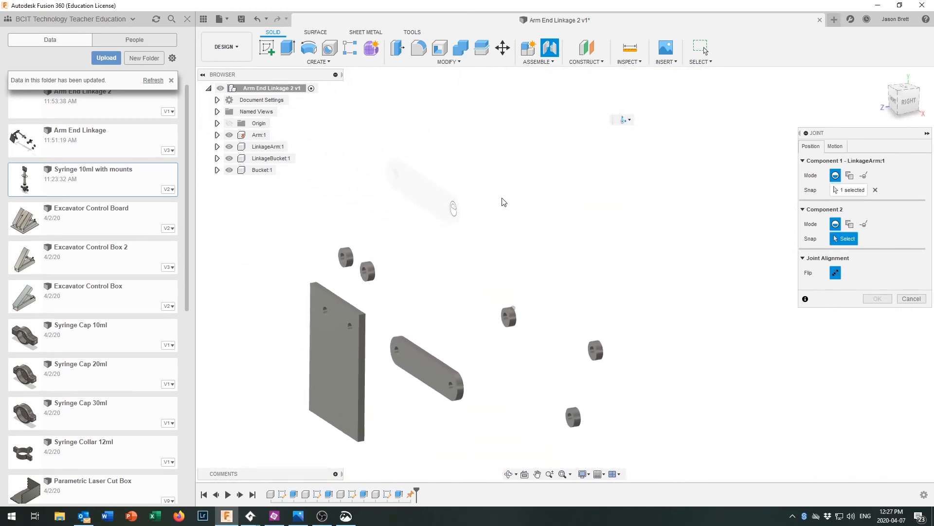
{"action": "middle_click_drag", "start_coordinate": [493, 211], "coordinate": [466, 266], "text": "shift"}
{"action": "scroll", "coordinate": [471, 282], "scroll_direction": "up", "scroll_amount": 3}
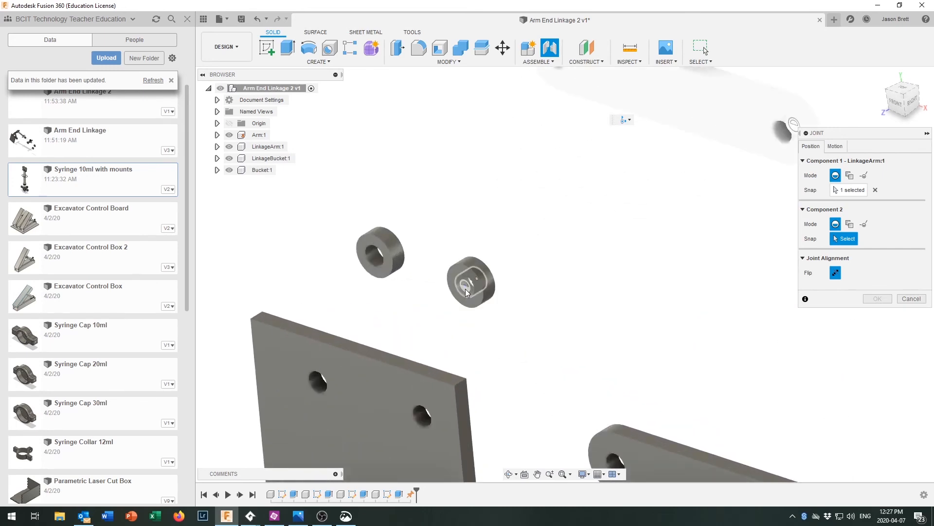
{"action": "left_click", "coordinate": [465, 291]}
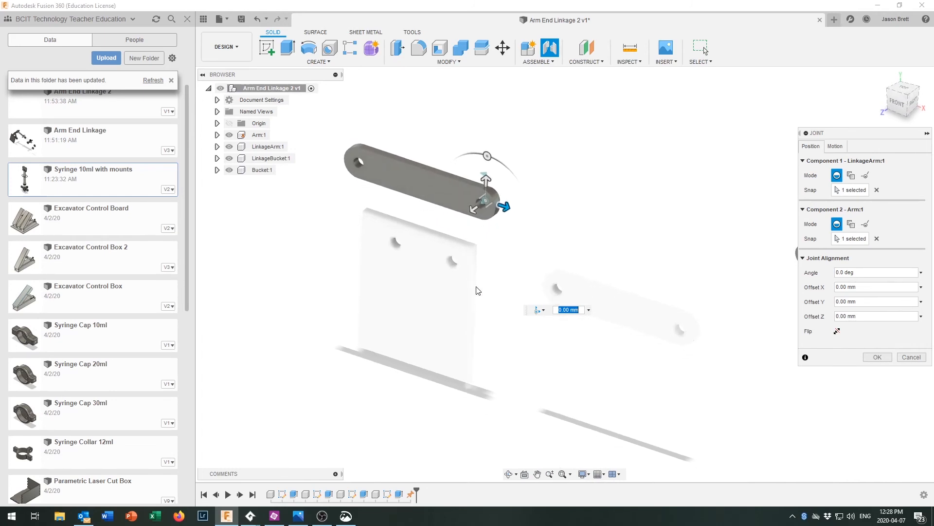
Set the LinkageArm-to-Arm joint's motion to Revolute about the Z axis and create the joint
{"action": "left_click", "coordinate": [840, 146]}
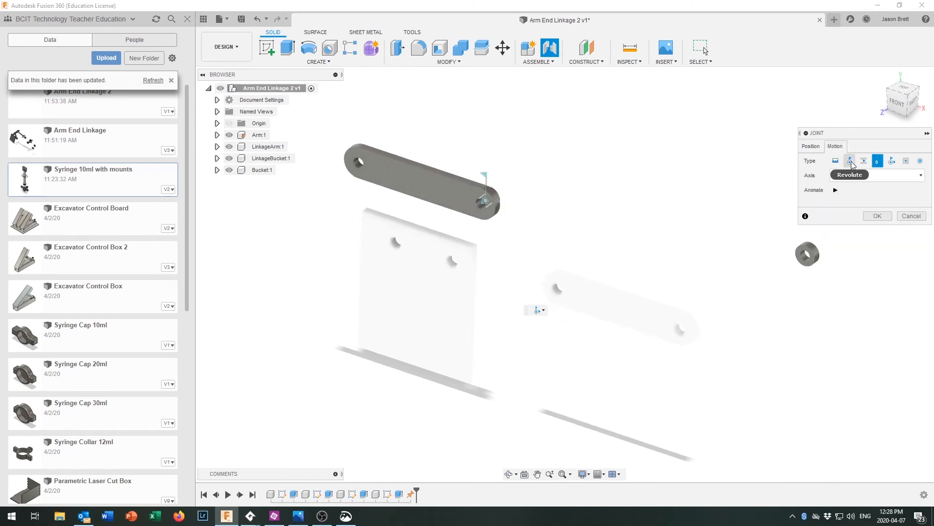
{"action": "left_click", "coordinate": [851, 162]}
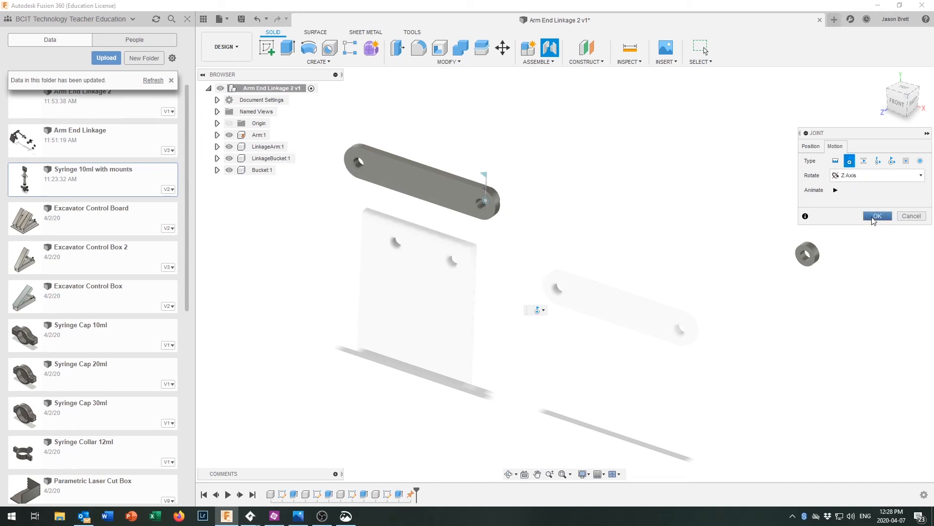
{"action": "left_click", "coordinate": [876, 216]}
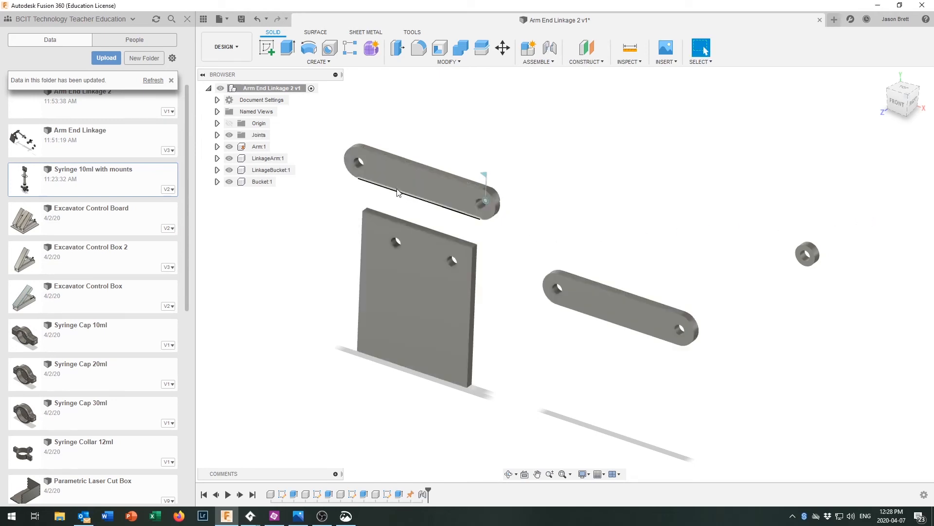
Swing LinkageArm upward around its Arm pivot and capture the moved position
{"action": "left_click_drag", "start_coordinate": [382, 171], "coordinate": [440, 177]}
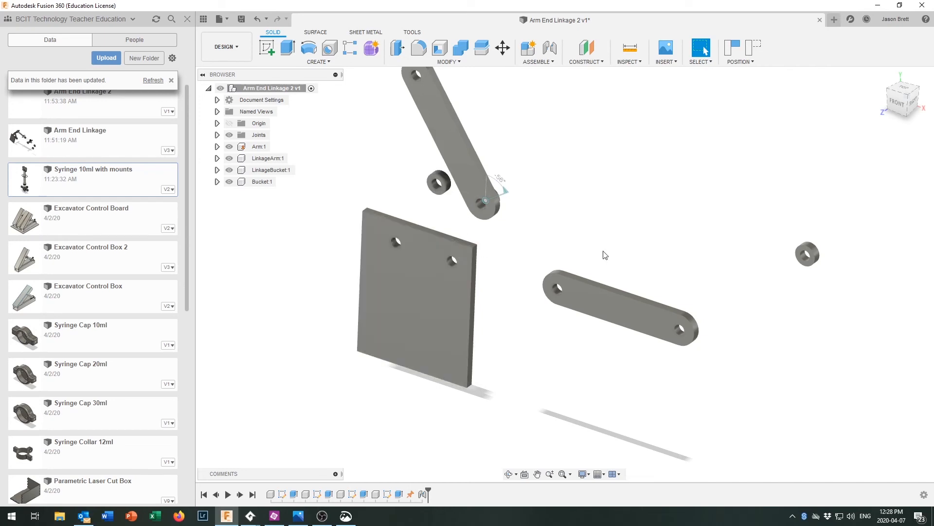
{"action": "left_click", "coordinate": [550, 49]}
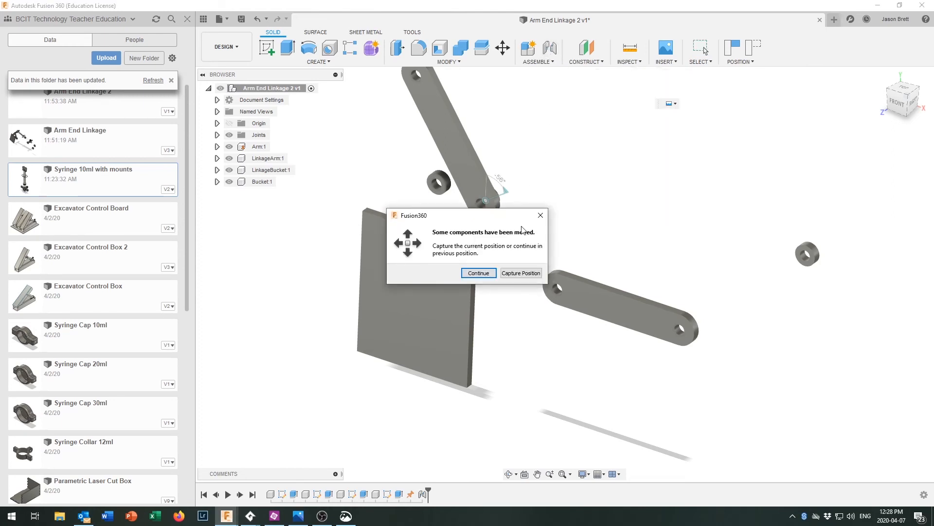
{"action": "left_click", "coordinate": [530, 273]}
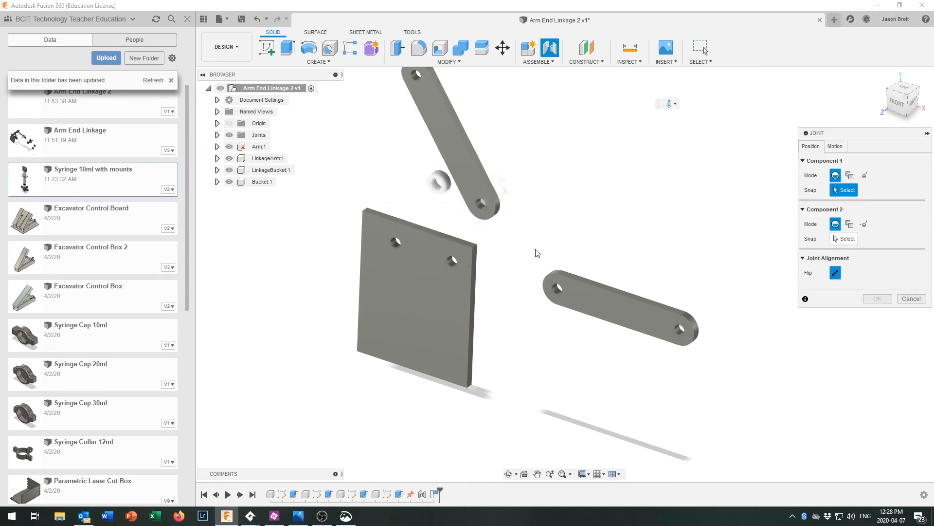
Join the back of the Bucket hole nearest LinkageArm to the front of the Arm's outermost pivot with a revolute joint
{"action": "middle_click_drag", "start_coordinate": [534, 253], "coordinate": [691, 204], "text": "shift"}
{"action": "scroll", "coordinate": [689, 201], "scroll_direction": "up", "scroll_amount": 3}
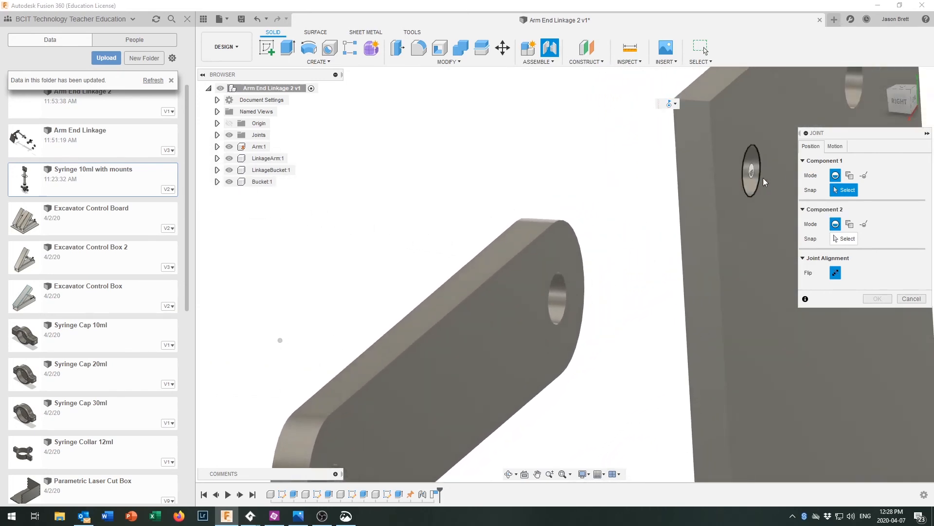
{"action": "left_click", "coordinate": [740, 173]}
{"action": "middle_click_drag", "start_coordinate": [739, 172], "coordinate": [410, 197], "text": "shift"}
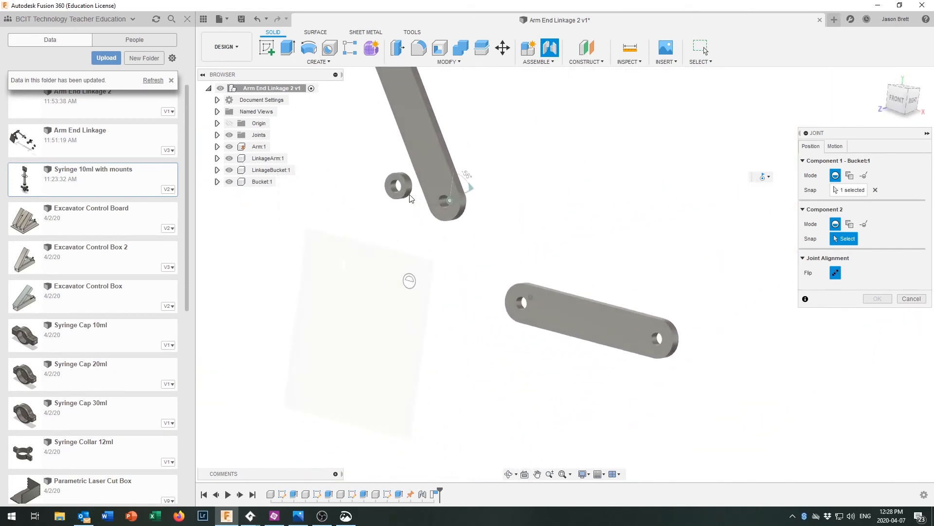
{"action": "scroll", "coordinate": [394, 192], "scroll_direction": "up", "scroll_amount": 3}
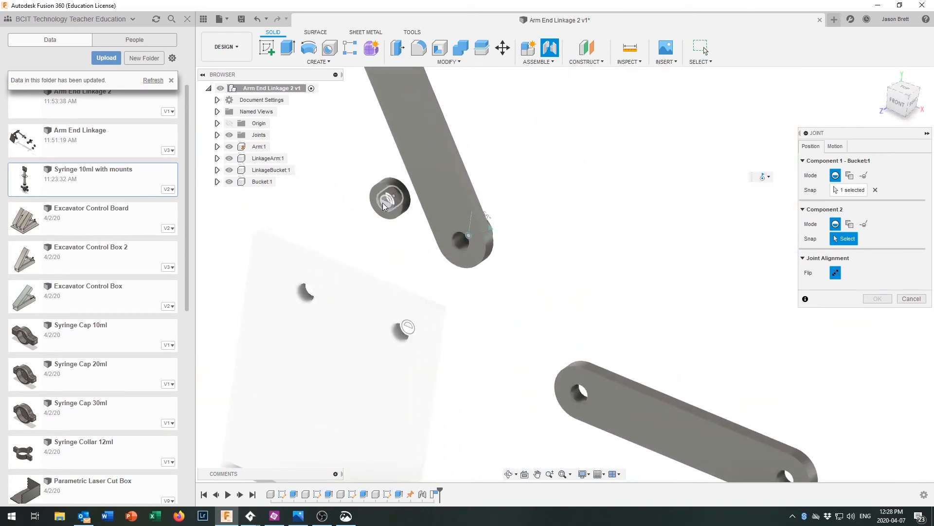
{"action": "left_click", "coordinate": [387, 205]}
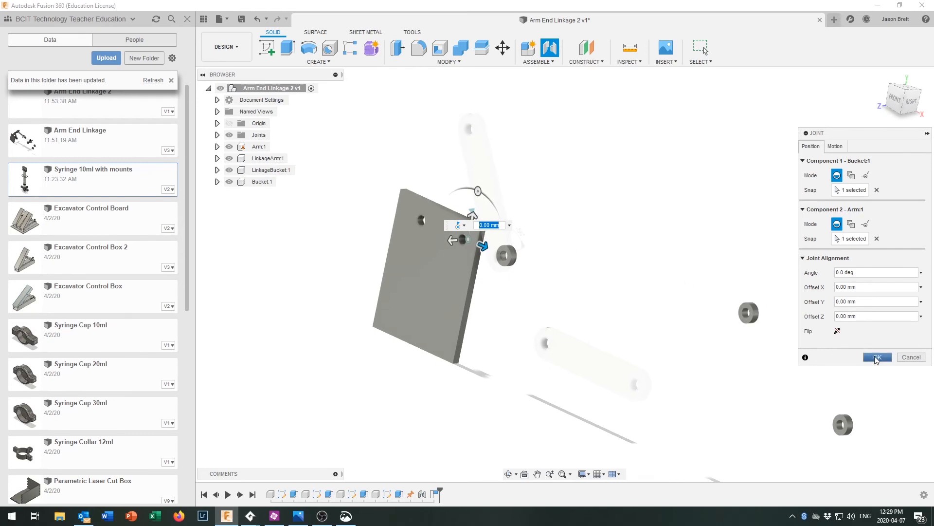
{"action": "left_click", "coordinate": [877, 358]}
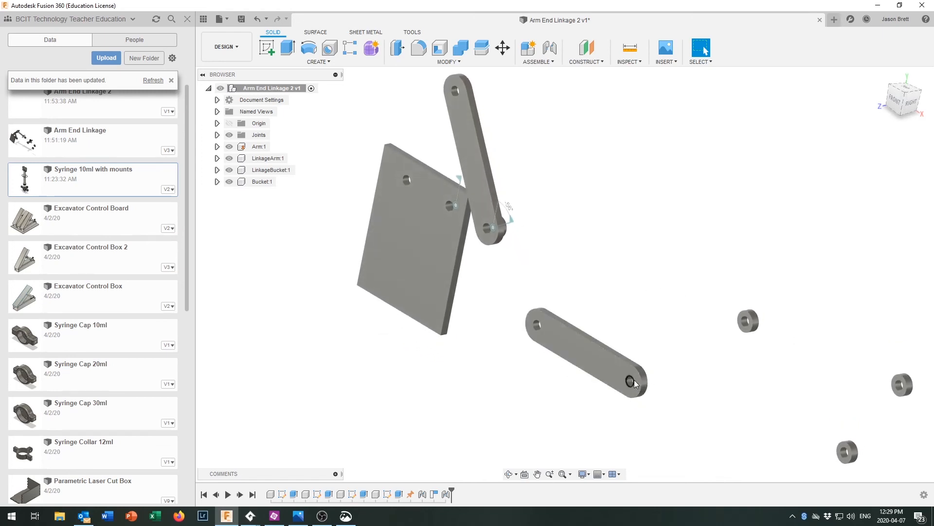
Join the front of a LinkageBucket end hole to the back of LinkageArm's free-end hole with a revolute joint
{"action": "left_click", "coordinate": [550, 48]}
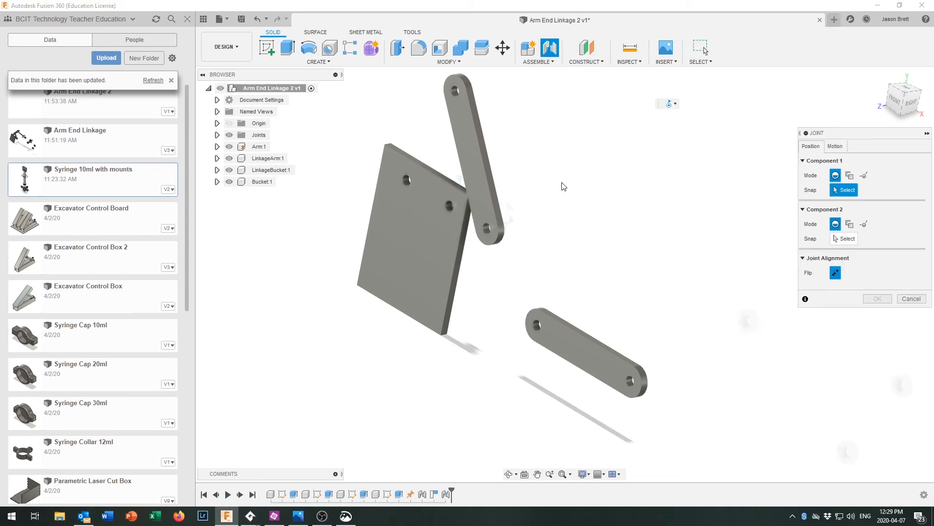
{"action": "scroll", "coordinate": [633, 382], "scroll_direction": "up", "scroll_amount": 3}
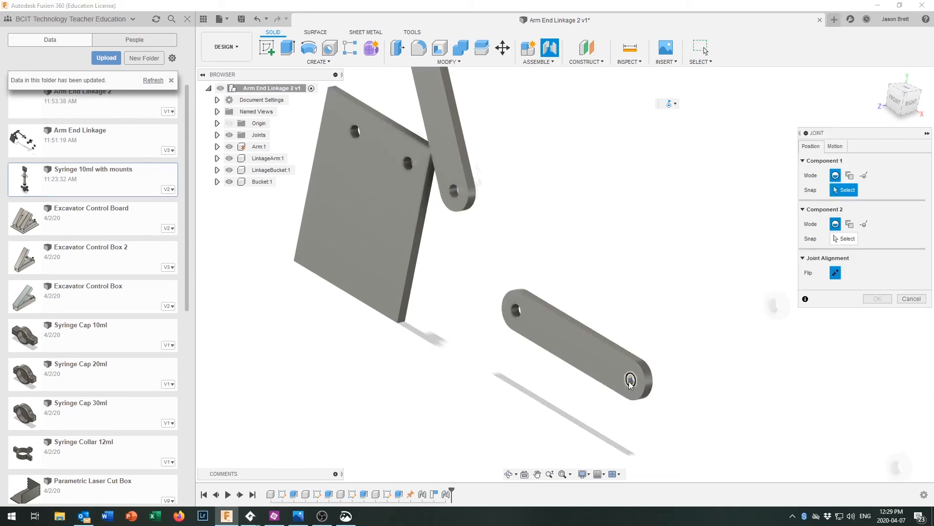
{"action": "scroll", "coordinate": [630, 382], "scroll_direction": "up", "scroll_amount": 2}
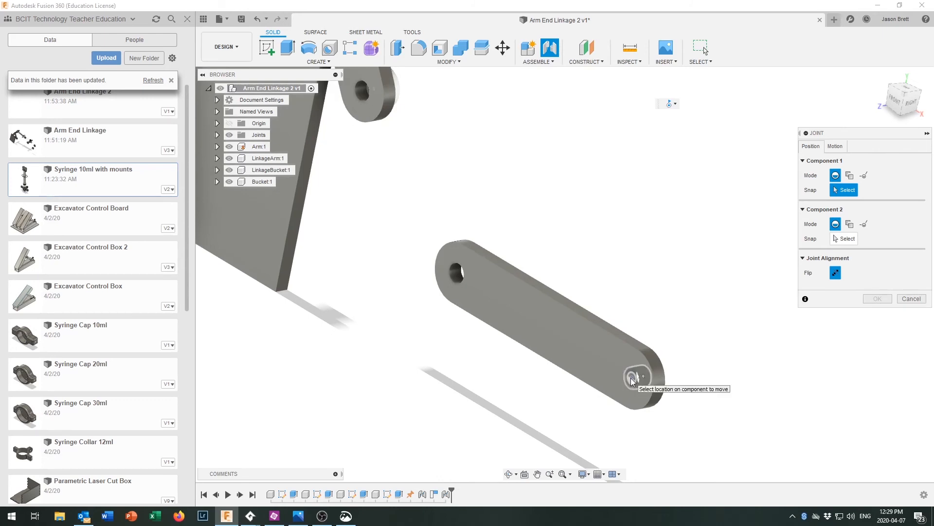
{"action": "middle_click_drag", "start_coordinate": [631, 382], "coordinate": [597, 182], "text": "shift"}
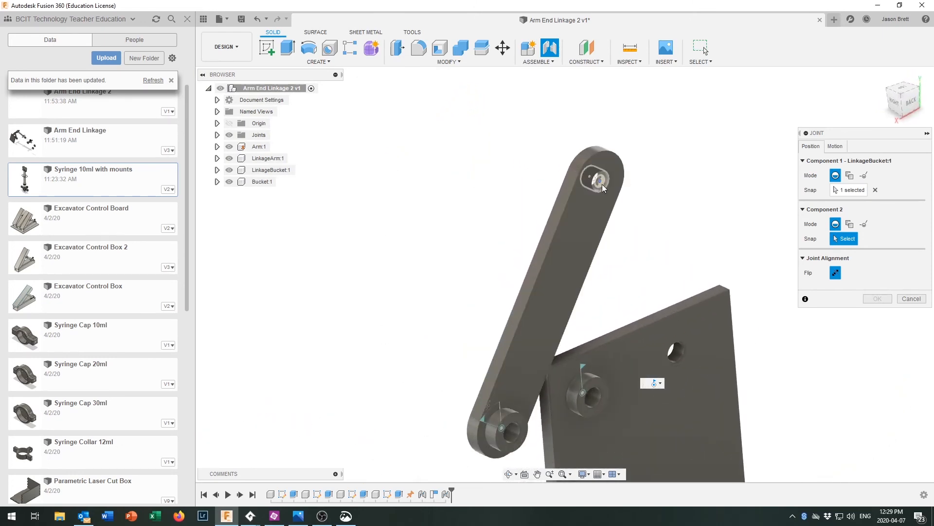
{"action": "left_click", "coordinate": [601, 183]}
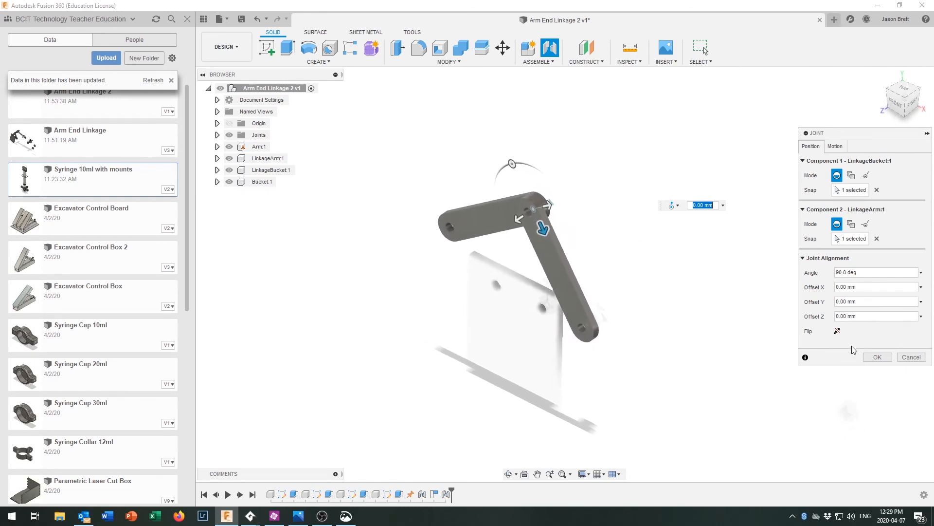
{"action": "left_click", "coordinate": [878, 358]}
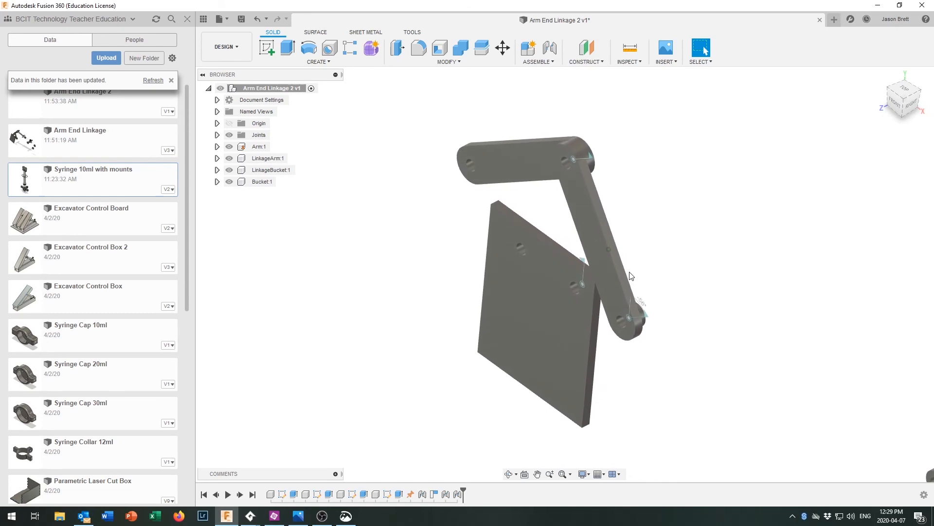
Join the front of LinkageBucket's free-end hole to the back of the Bucket's remaining hole with a cylindrical joint about the Z axis
{"action": "scroll", "coordinate": [569, 253], "scroll_direction": "up", "scroll_amount": 3}
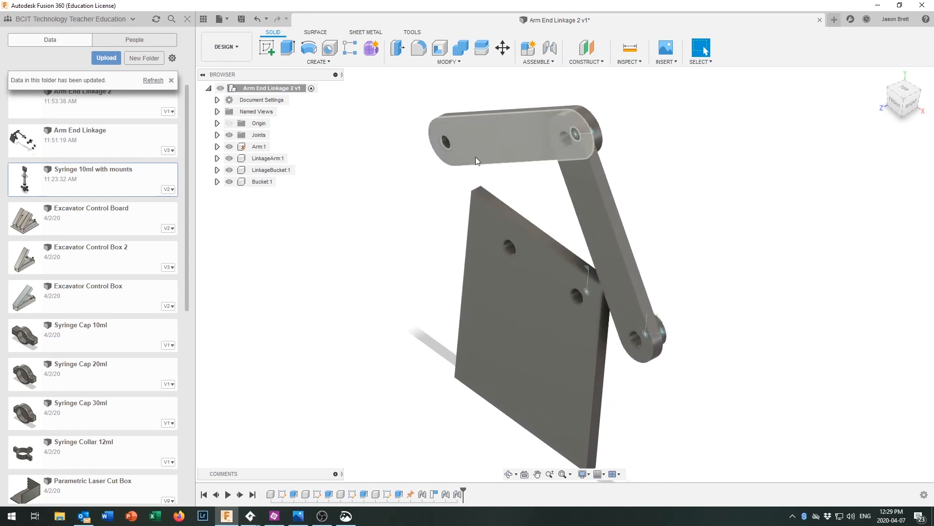
{"action": "left_click", "coordinate": [551, 48]}
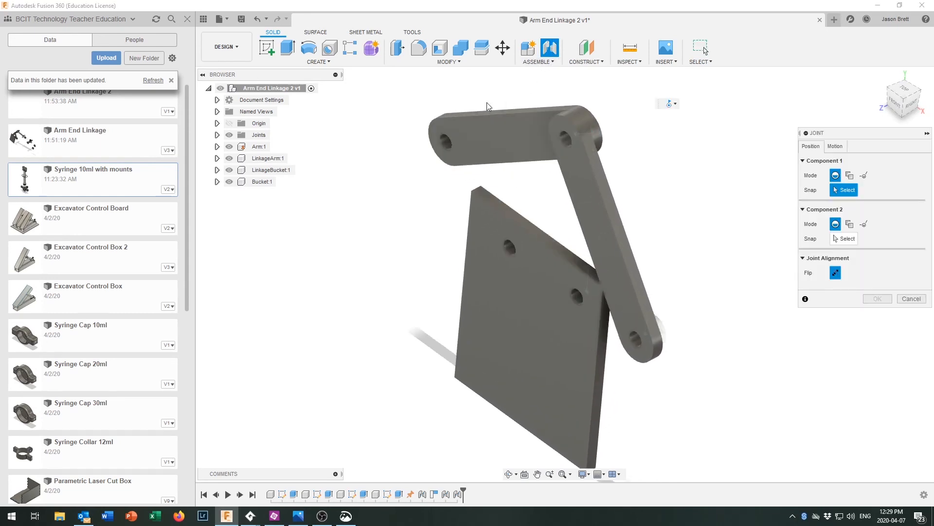
{"action": "left_click", "coordinate": [447, 143]}
{"action": "middle_click_drag", "start_coordinate": [448, 143], "coordinate": [596, 261], "text": "shift"}
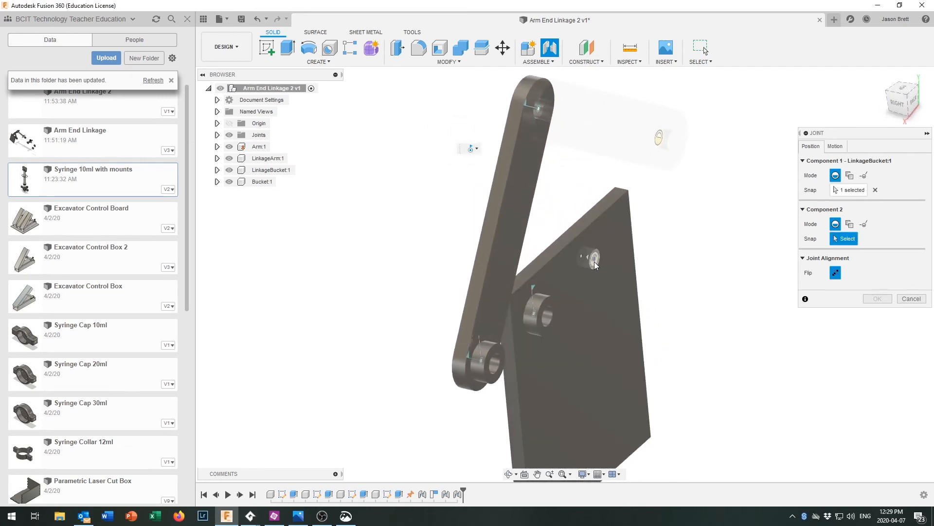
{"action": "left_click", "coordinate": [595, 258]}
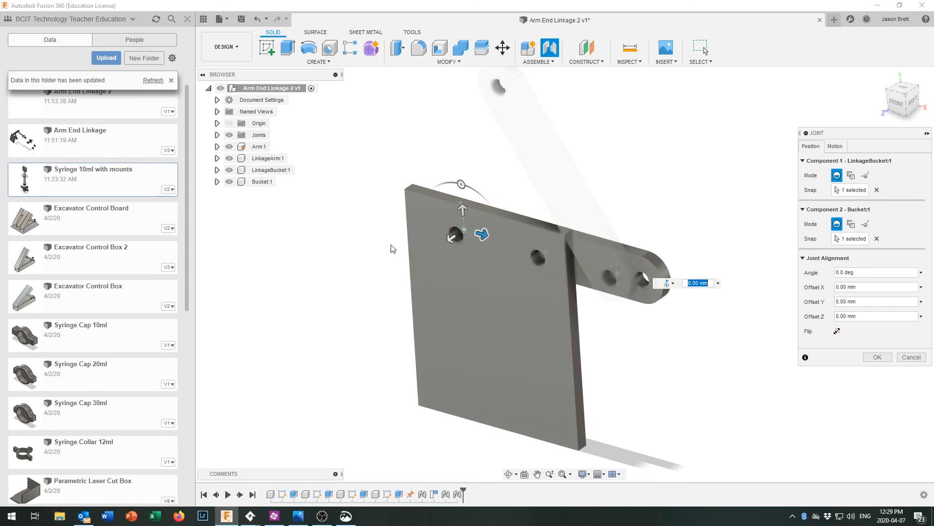
{"action": "left_click", "coordinate": [835, 147]}
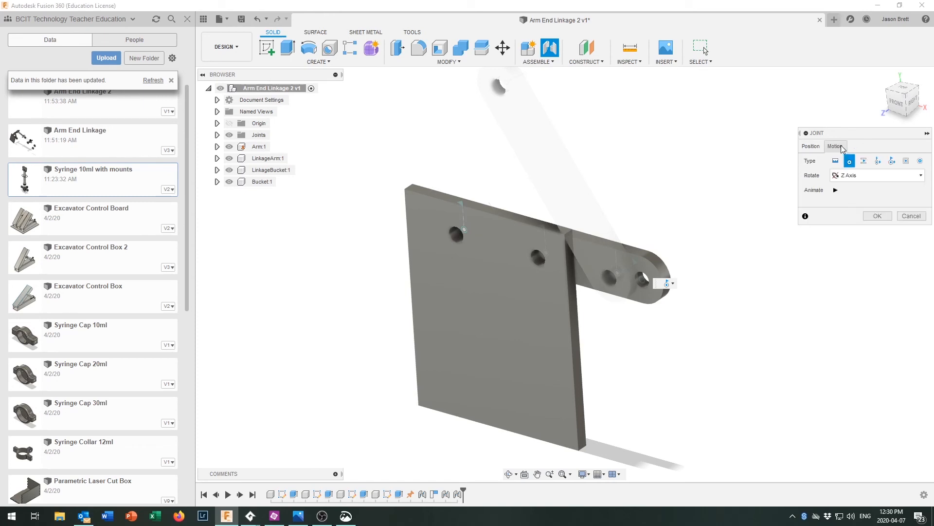
{"action": "left_click", "coordinate": [874, 163]}
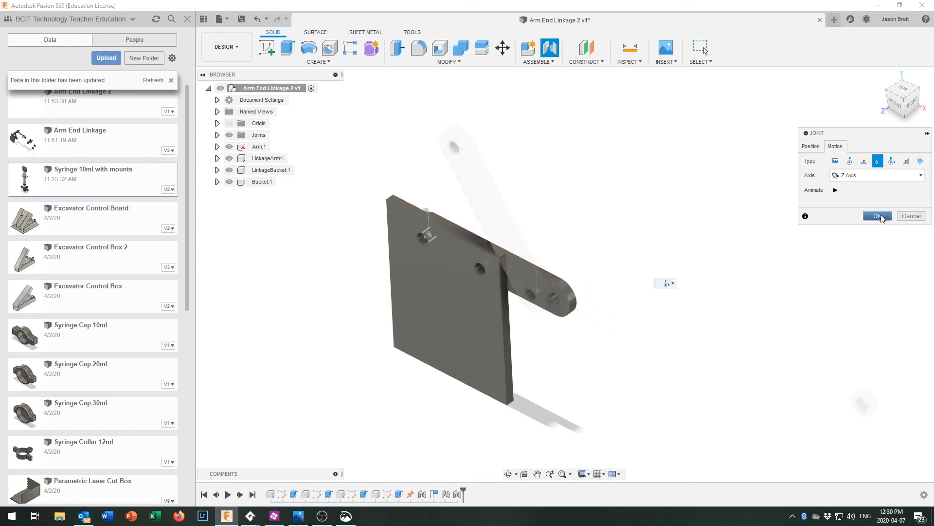
{"action": "left_click", "coordinate": [878, 216]}
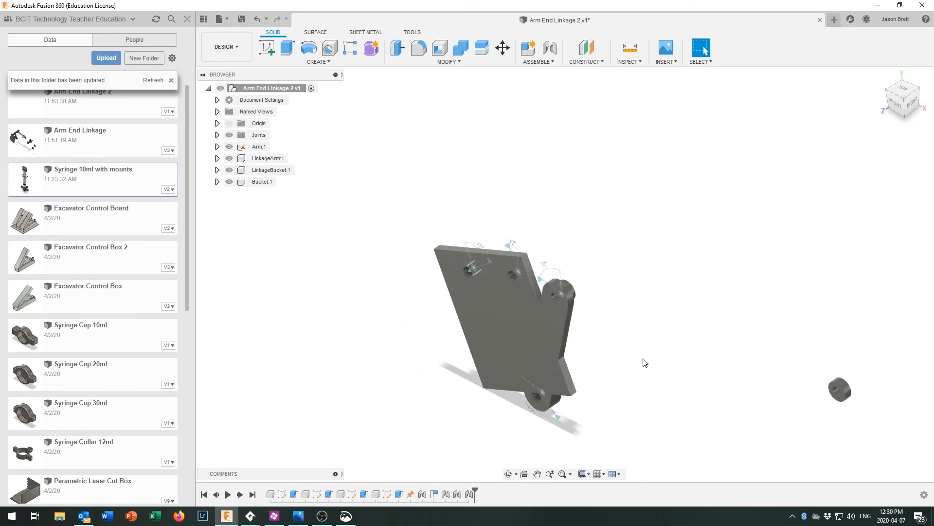
Try swinging the Bucket and linkages to test the assembly's motion, and undo the component moves
{"action": "scroll", "coordinate": [642, 361], "scroll_direction": "up", "scroll_amount": 2}
{"action": "left_click_drag", "start_coordinate": [471, 379], "coordinate": [390, 411]}
{"action": "left_click_drag", "start_coordinate": [511, 405], "coordinate": [309, 280]}
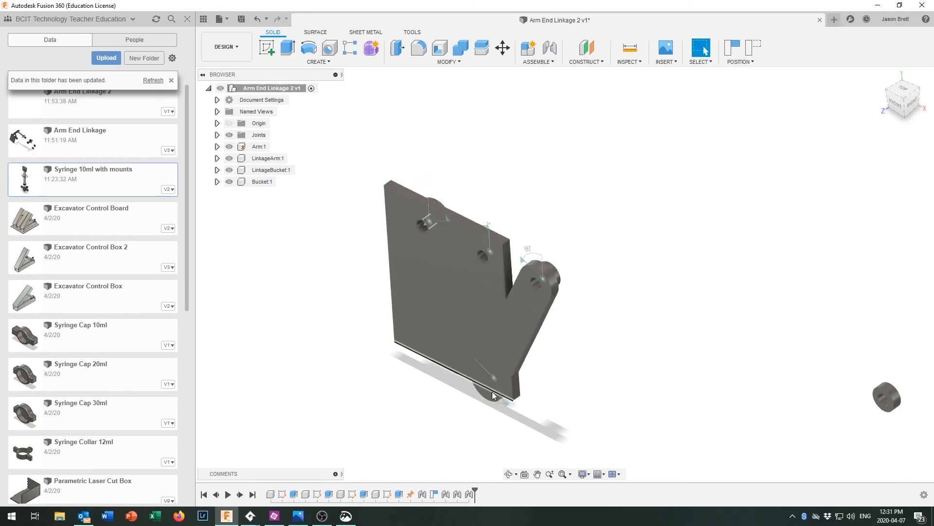
{"action": "left_click_drag", "start_coordinate": [494, 400], "coordinate": [546, 345]}
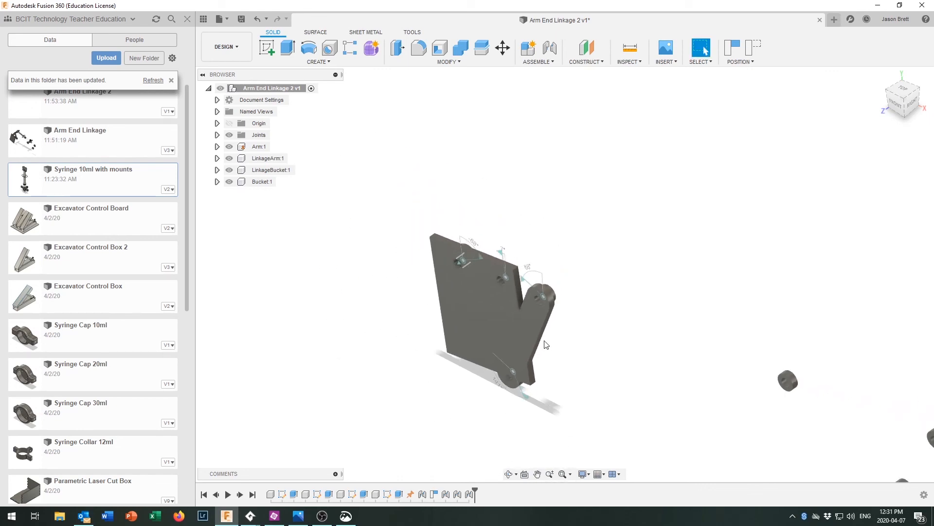
{"action": "scroll", "coordinate": [544, 341], "scroll_direction": "up", "scroll_amount": 1}
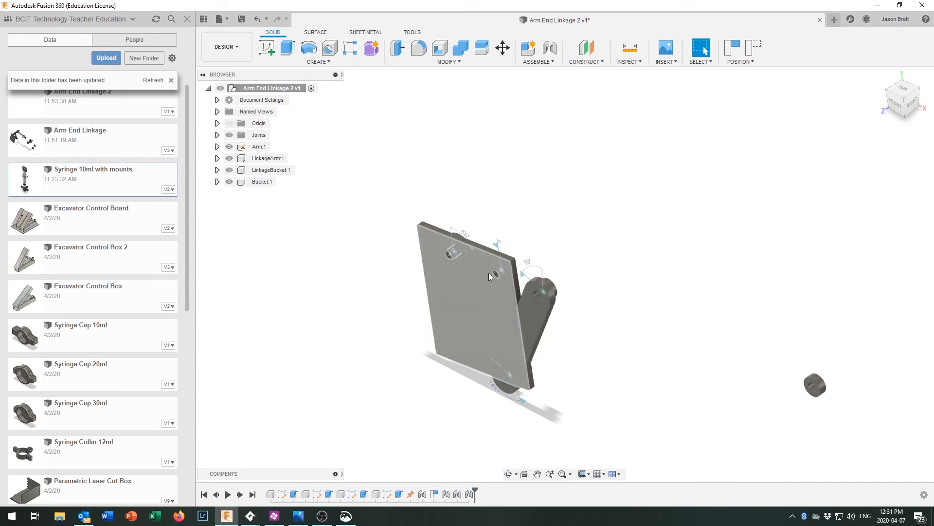
{"action": "left_click", "coordinate": [257, 20]}
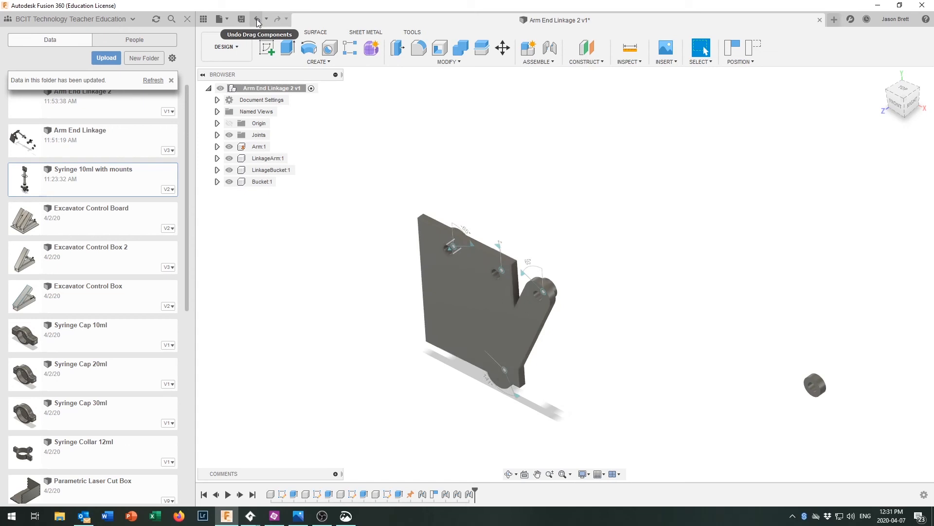
{"action": "left_click", "coordinate": [257, 20]}
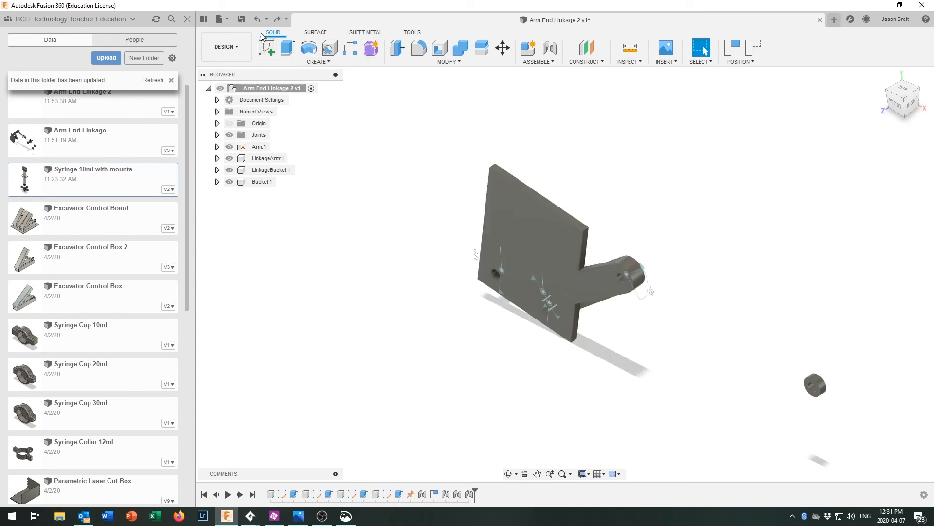
Delete the cylindrical joint between LinkageBucket and the Bucket
{"action": "left_click", "coordinate": [218, 136]}
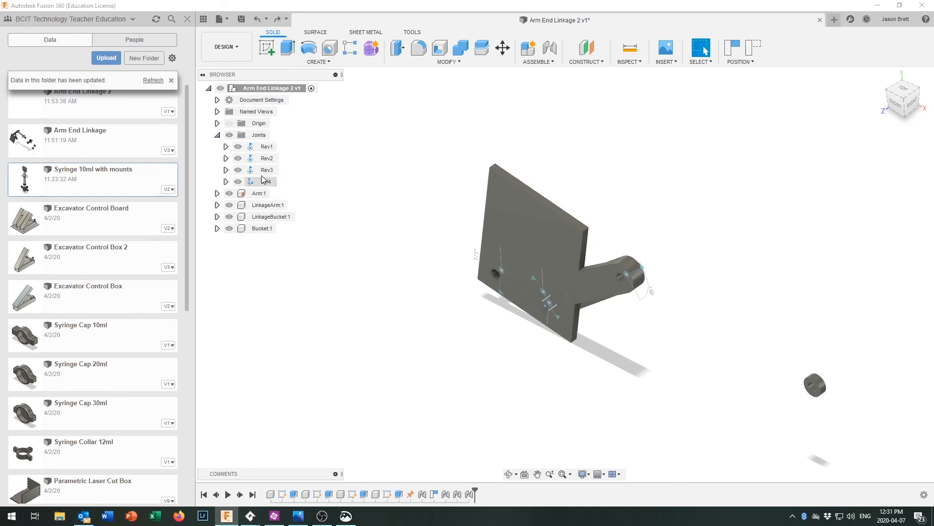
{"action": "double_click", "coordinate": [470, 495]}
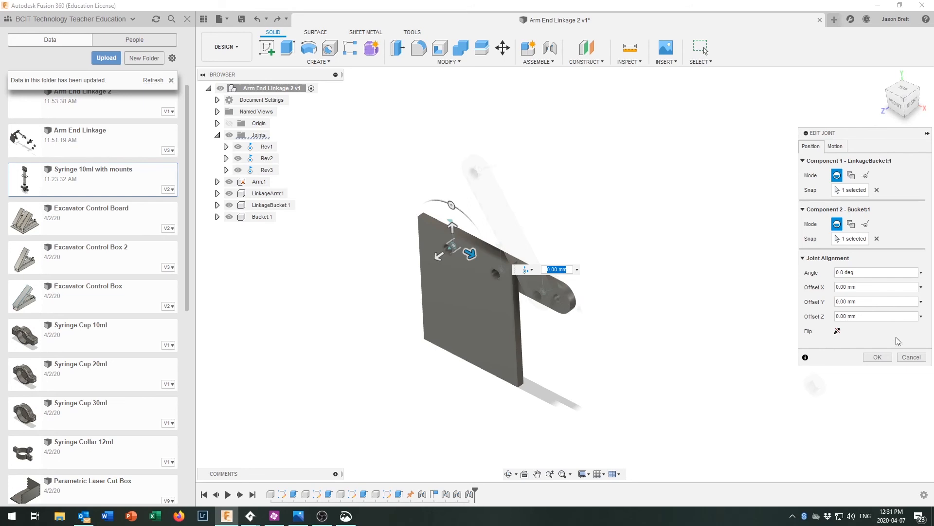
{"action": "left_click", "coordinate": [911, 359]}
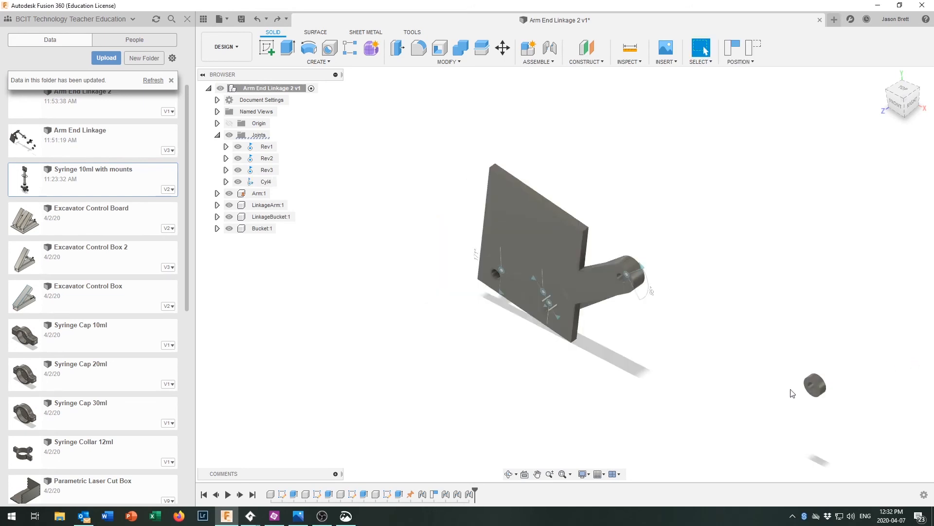
{"action": "left_click", "coordinate": [469, 494]}
{"action": "right_click", "coordinate": [469, 494]}
{"action": "left_click", "coordinate": [495, 441]}
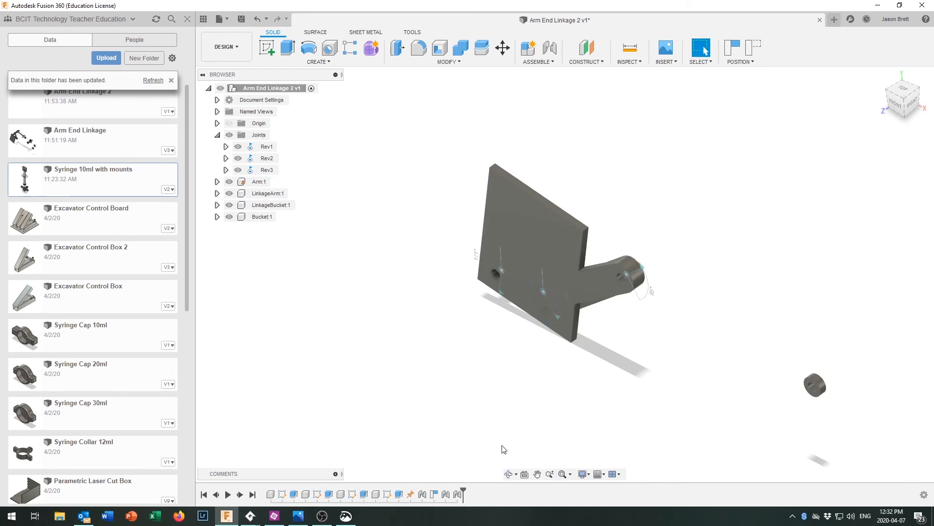
Swing the Bucket down and LinkageArm up so the linkage forms an inverted V above the Bucket, and capture the position
{"action": "left_click_drag", "start_coordinate": [556, 232], "coordinate": [356, 316]}
{"action": "left_click_drag", "start_coordinate": [554, 291], "coordinate": [518, 196]}
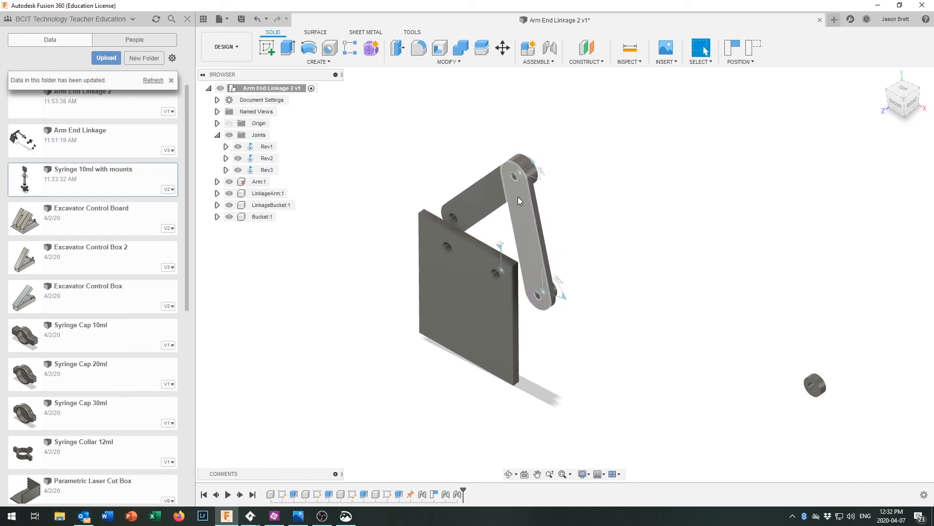
{"action": "scroll", "coordinate": [530, 256], "scroll_direction": "up", "scroll_amount": 2}
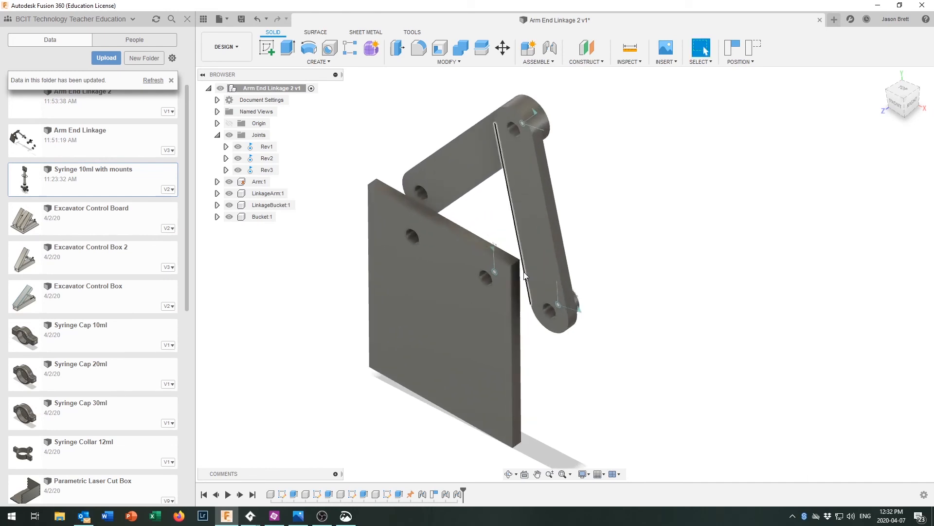
{"action": "left_click_drag", "start_coordinate": [413, 288], "coordinate": [423, 295]}
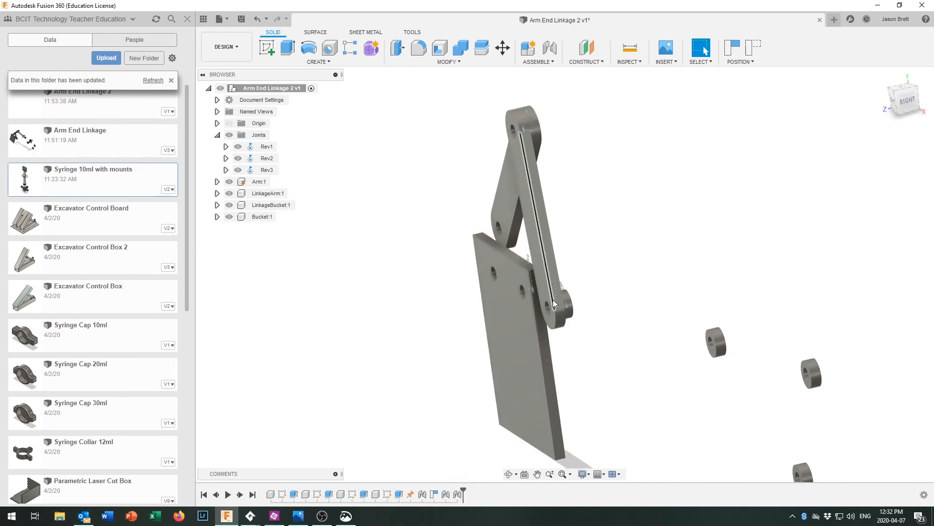
{"action": "left_click", "coordinate": [549, 49]}
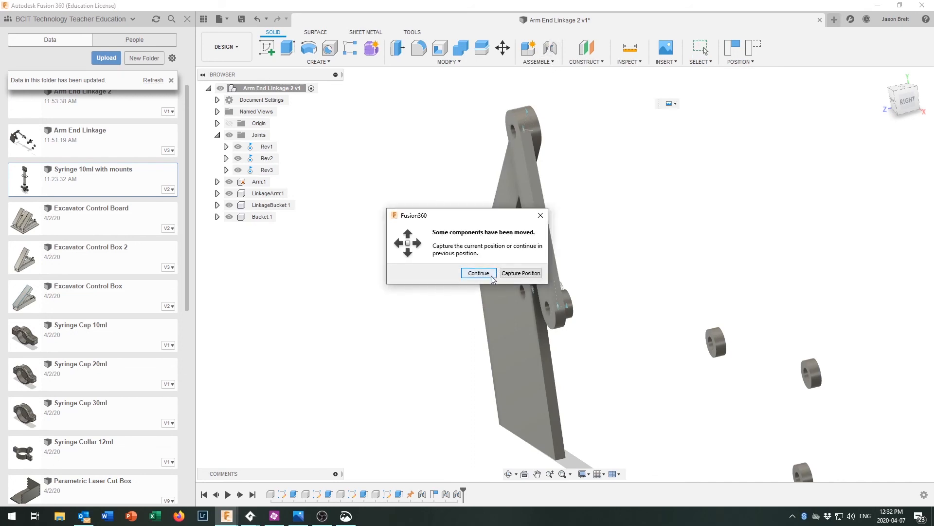
{"action": "left_click", "coordinate": [521, 273]}
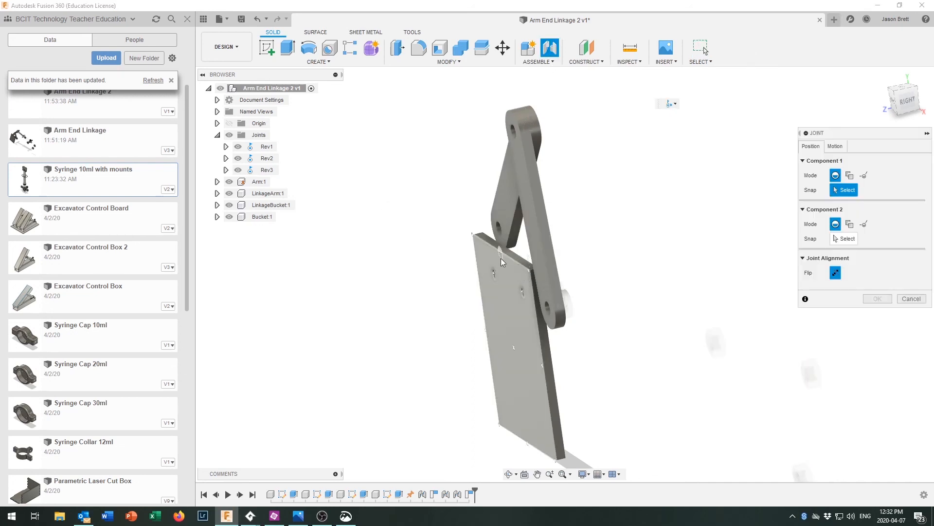
Join the front of LinkageBucket's free-end hole to the back of the Bucket hole farthest from LinkageArm with a cylindrical joint
{"action": "left_click", "coordinate": [500, 228]}
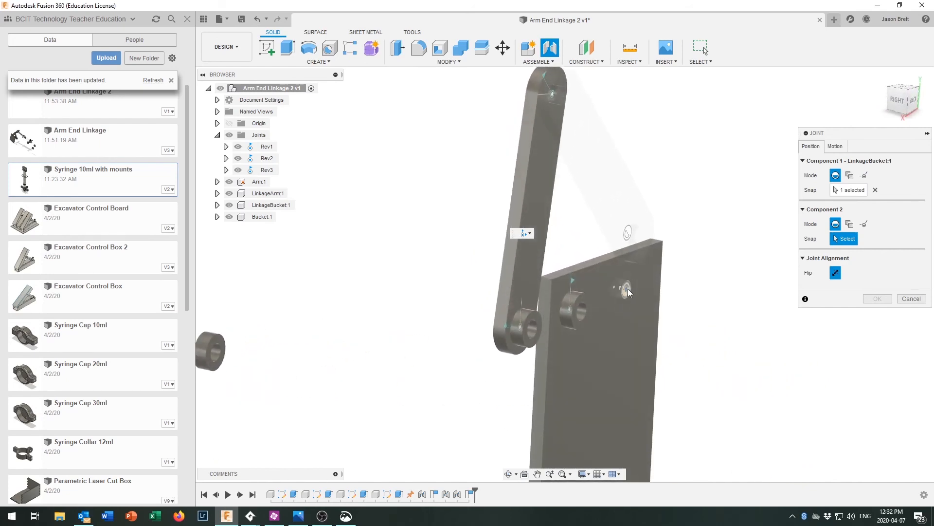
{"action": "left_click", "coordinate": [628, 289]}
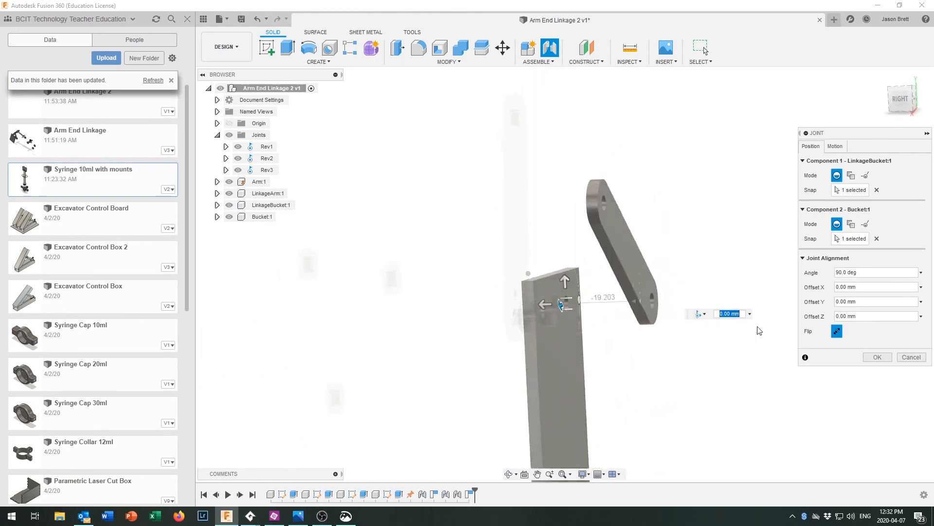
{"action": "left_click", "coordinate": [876, 357]}
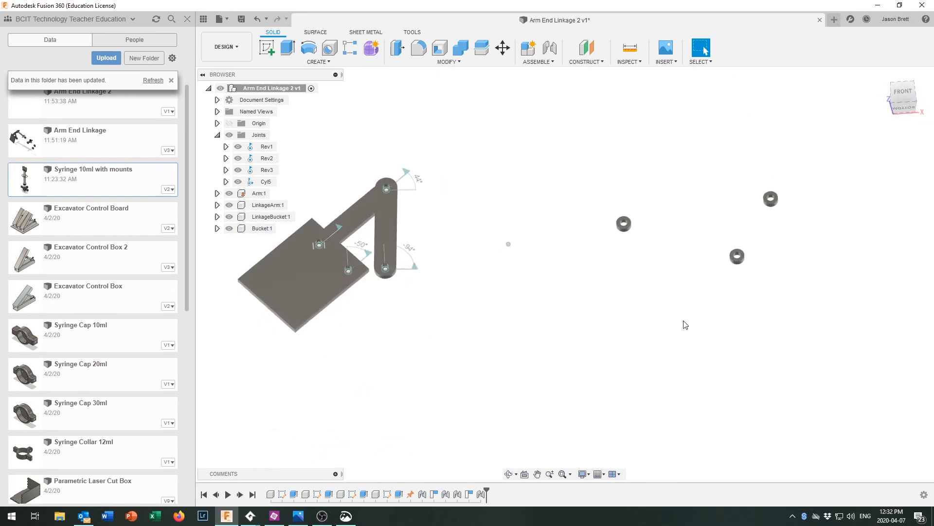
Swing the Bucket about its Arm pivot to test the linkage motion, examining the joints from the front and from angled views
{"action": "left_click", "coordinate": [906, 95]}
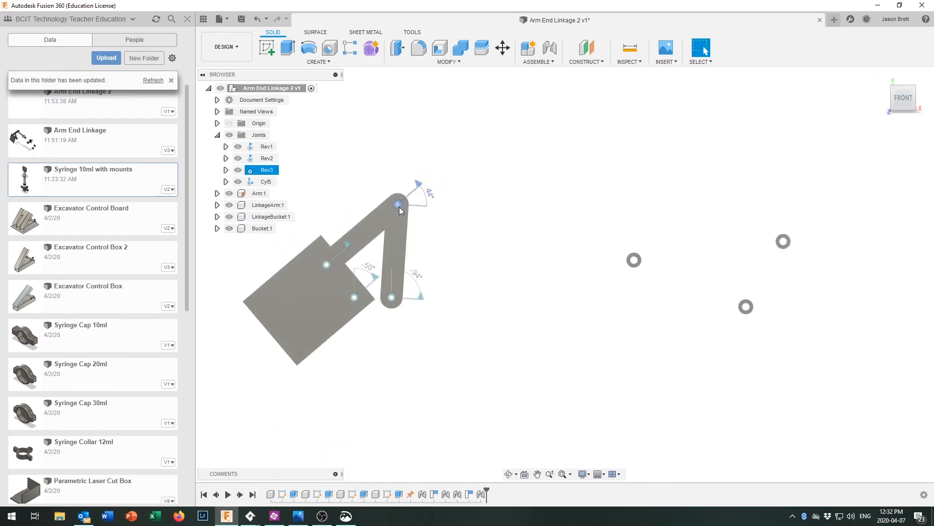
{"action": "left_click", "coordinate": [386, 205]}
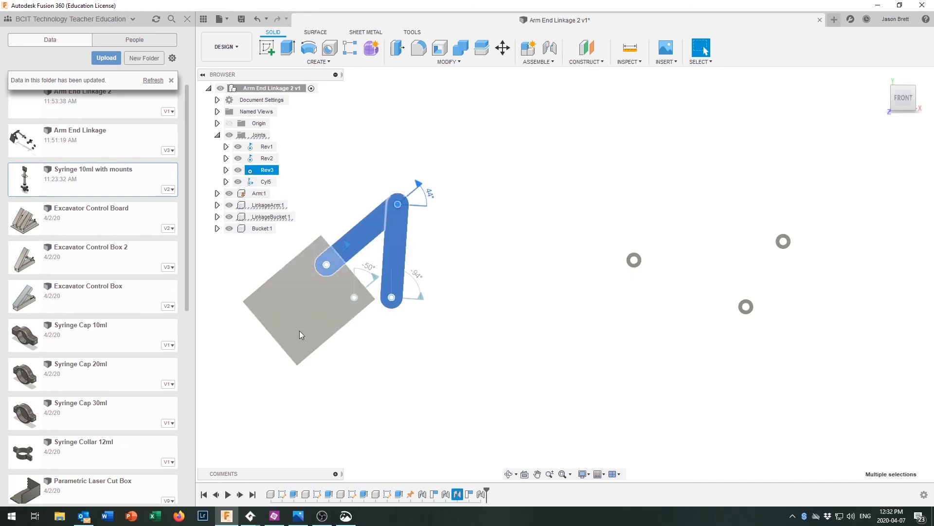
{"action": "left_click", "coordinate": [324, 353]}
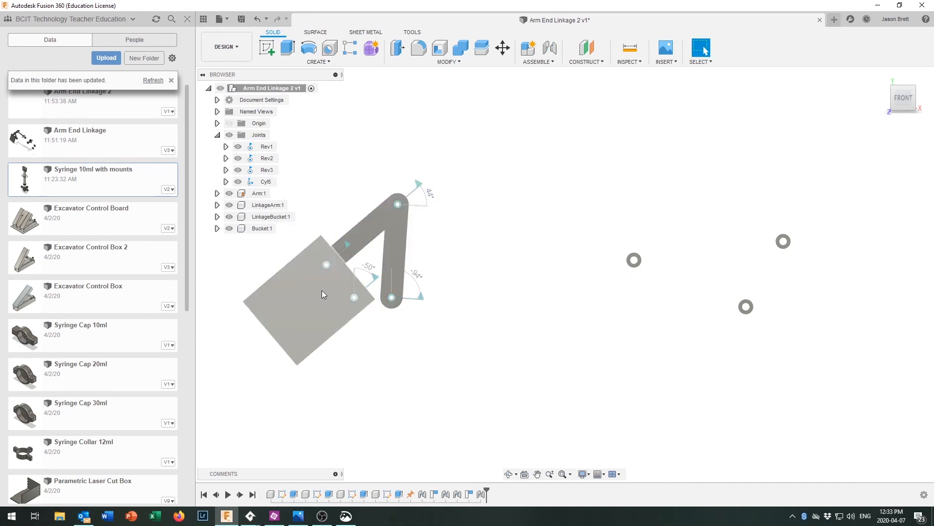
{"action": "left_click", "coordinate": [293, 332]}
{"action": "left_click", "coordinate": [415, 379]}
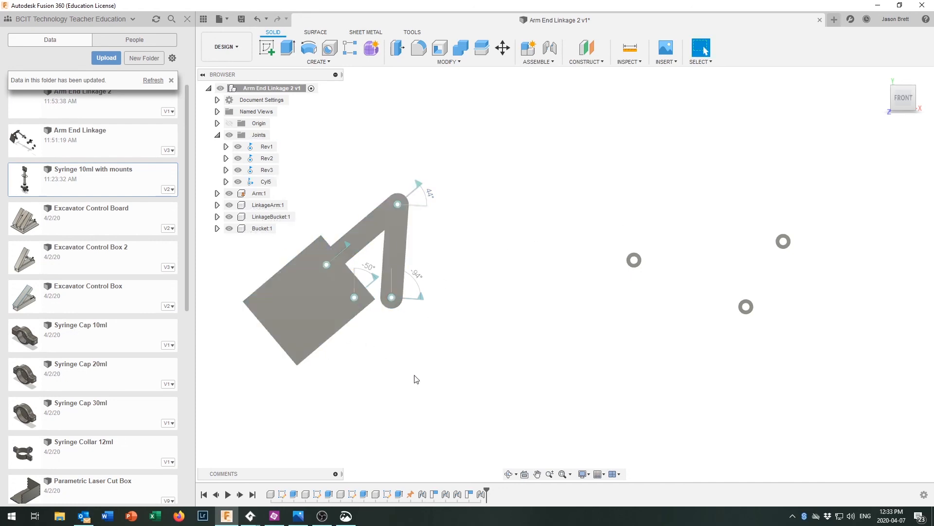
{"action": "left_click_drag", "start_coordinate": [296, 337], "coordinate": [400, 343]}
{"action": "scroll", "coordinate": [391, 297], "scroll_direction": "up", "scroll_amount": 3}
{"action": "mouse_move", "coordinate": [392, 296]}
{"action": "middle_mouse_down", "text": "shift"}
{"action": "mouse_move", "coordinate": [399, 311]}
{"action": "mouse_move", "coordinate": [441, 287]}
{"action": "mouse_move", "coordinate": [443, 244]}
{"action": "mouse_move", "coordinate": [401, 243]}
{"action": "mouse_move", "coordinate": [430, 245]}
{"action": "mouse_move", "coordinate": [442, 273]}
{"action": "middle_mouse_up", "text": "shift"}
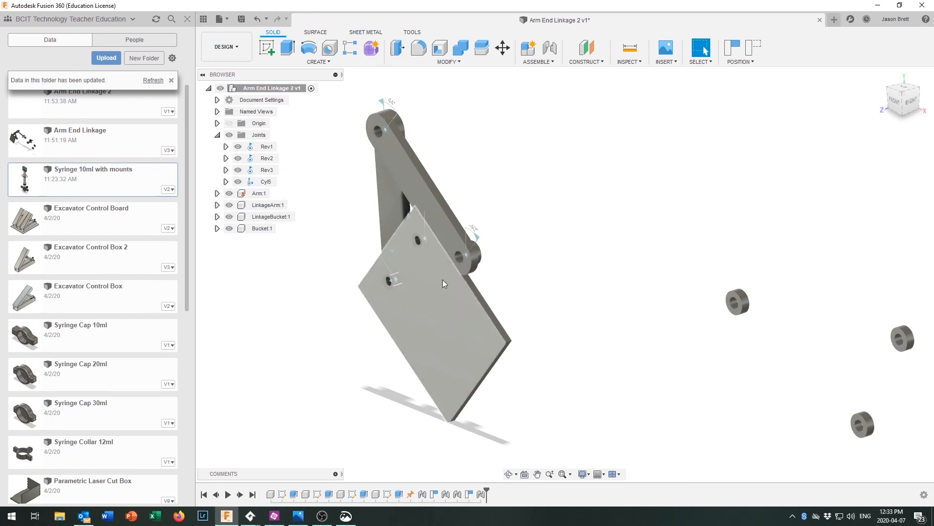
{"action": "left_click_drag", "start_coordinate": [453, 267], "coordinate": [410, 304]}
{"action": "middle_click_drag", "start_coordinate": [410, 305], "coordinate": [409, 328], "text": "shift"}
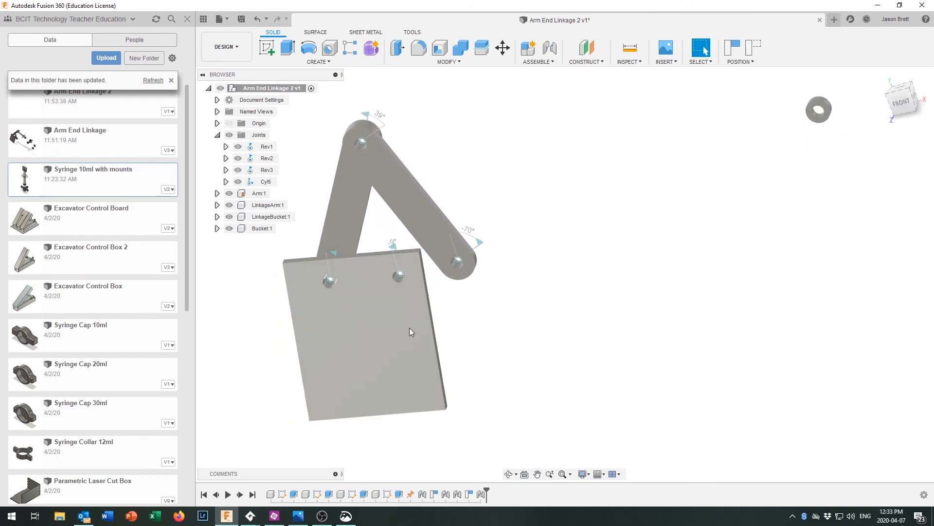
{"action": "middle_click_drag", "start_coordinate": [476, 307], "coordinate": [479, 288], "text": "shift"}
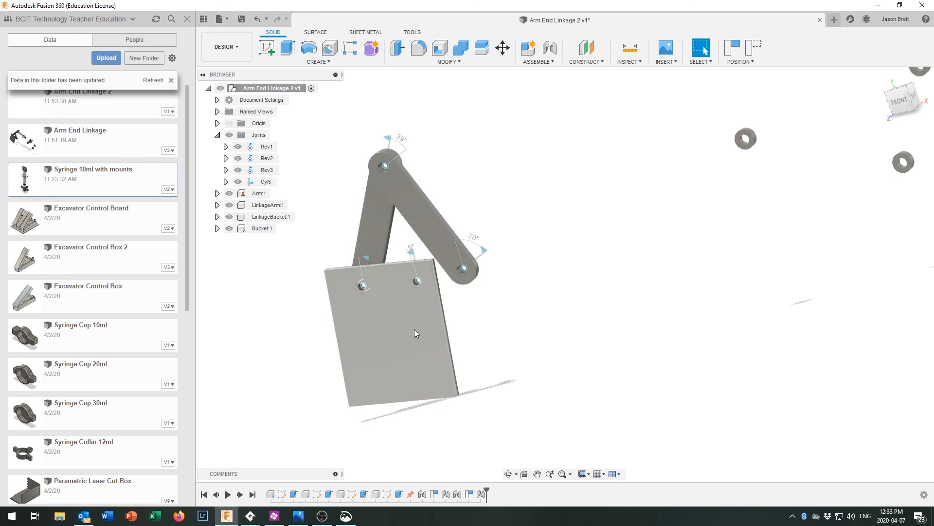
{"action": "middle_click_drag", "start_coordinate": [415, 332], "coordinate": [370, 269], "text": "shift"}
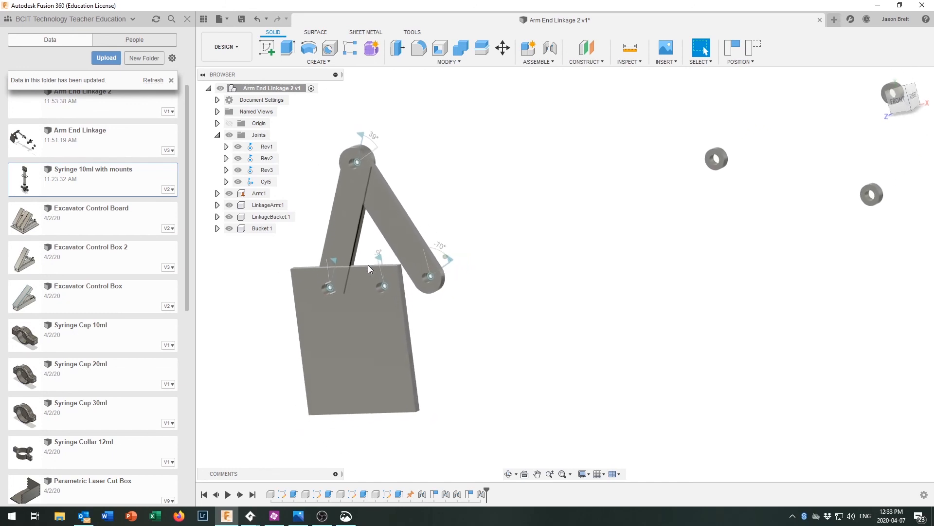
Swing the Bucket to a tilted position about its Arm pivot and save the design as a new version
{"action": "left_click", "coordinate": [379, 265]}
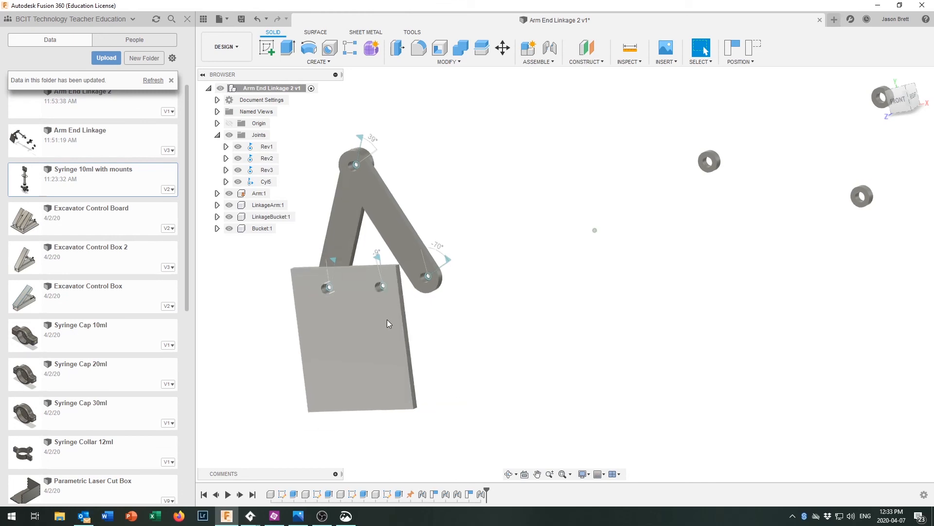
{"action": "left_click_drag", "start_coordinate": [386, 319], "coordinate": [375, 181]}
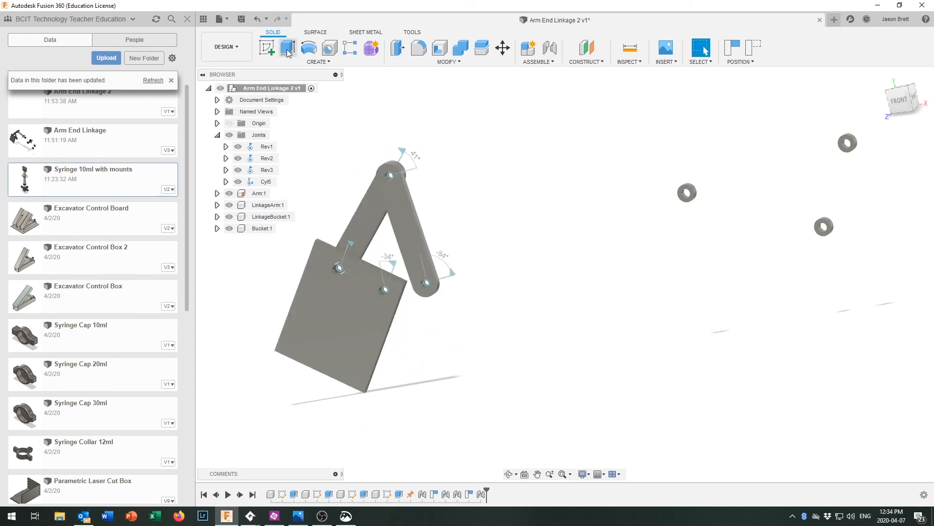
{"action": "left_click", "coordinate": [242, 19]}
{"action": "left_click", "coordinate": [478, 275]}
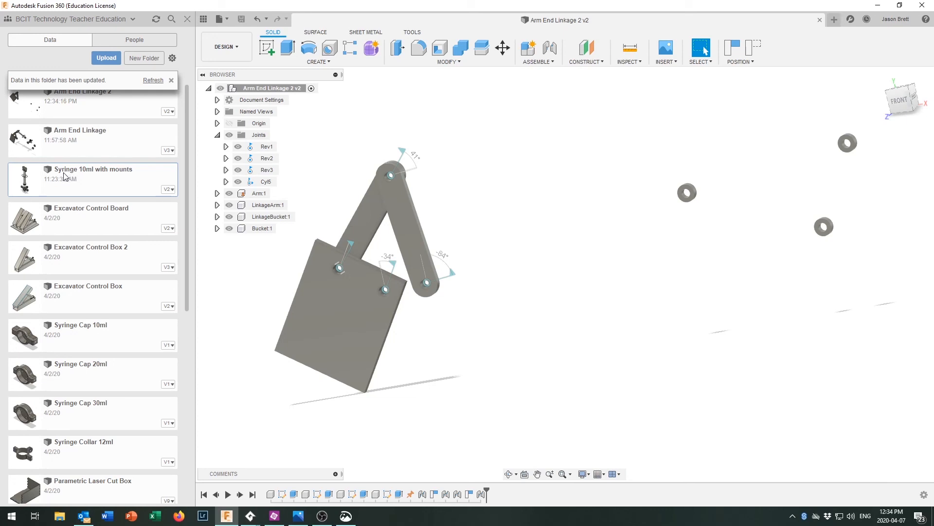
Insert Syringe 10ml with mounts upright between the linkage and the Arm's three separate holes, and capture the position
{"action": "left_click_drag", "start_coordinate": [65, 178], "coordinate": [585, 280]}
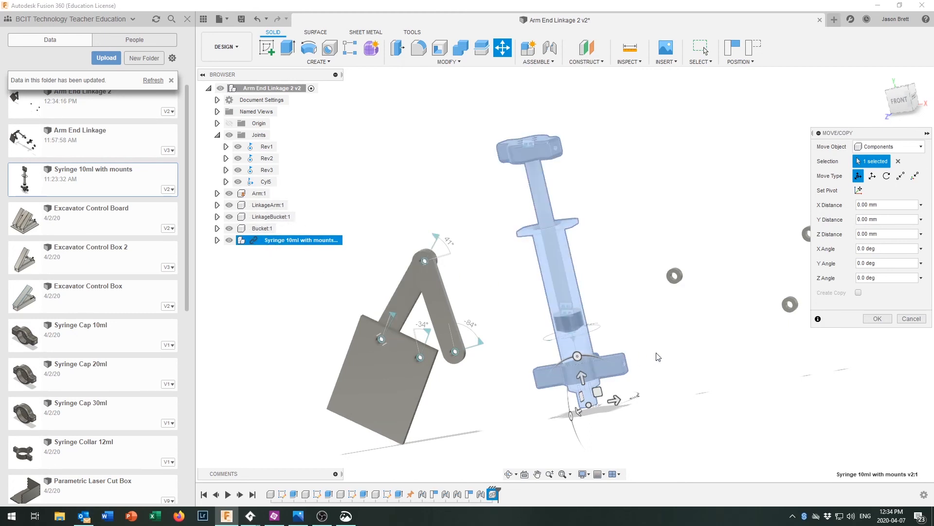
{"action": "left_click", "coordinate": [877, 319]}
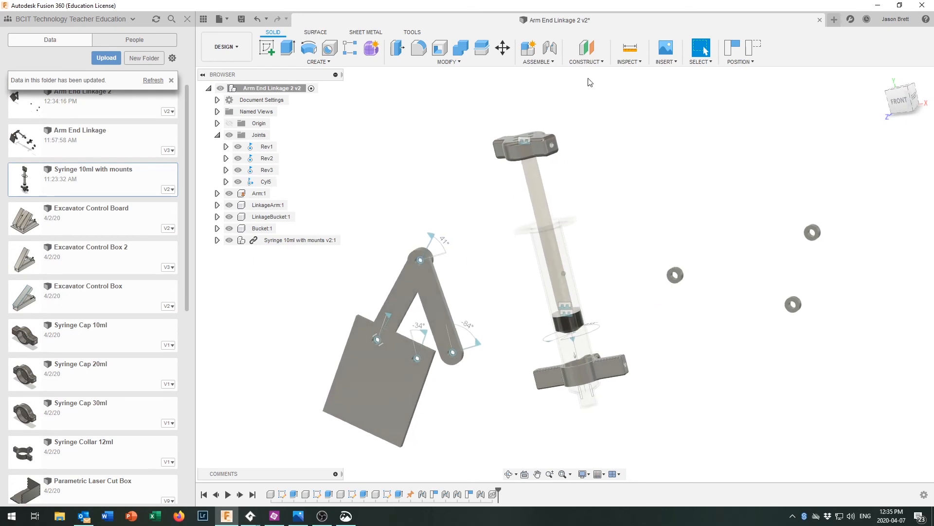
{"action": "left_click", "coordinate": [550, 48]}
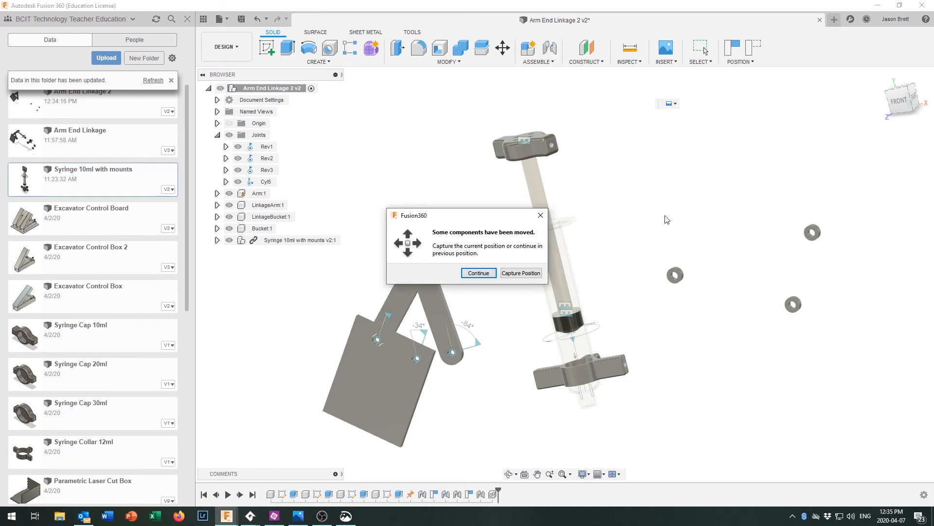
{"action": "left_click", "coordinate": [502, 274]}
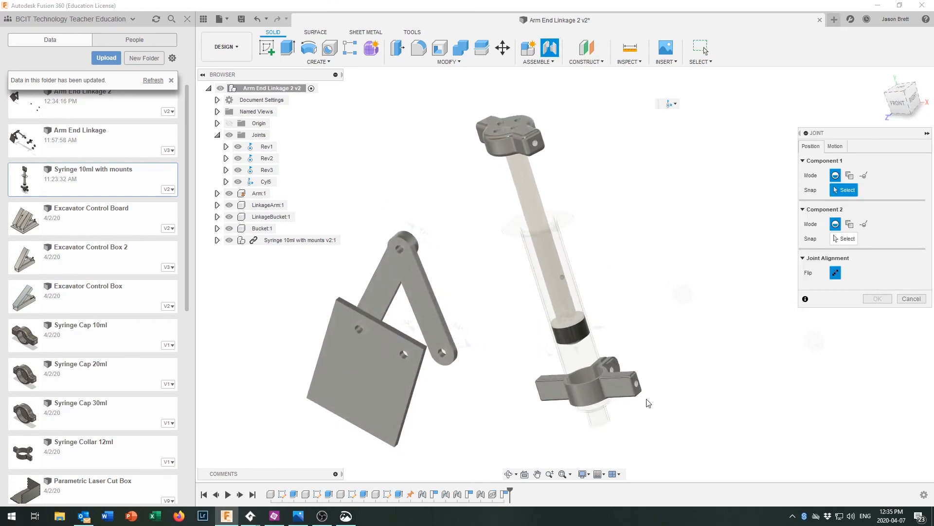
Join the screw hole in the end of one Syringe Collar 12ml wing to the separate Arm hole nearest the linkage with a revolute joint
{"action": "scroll", "coordinate": [656, 414], "scroll_direction": "up", "scroll_amount": 3}
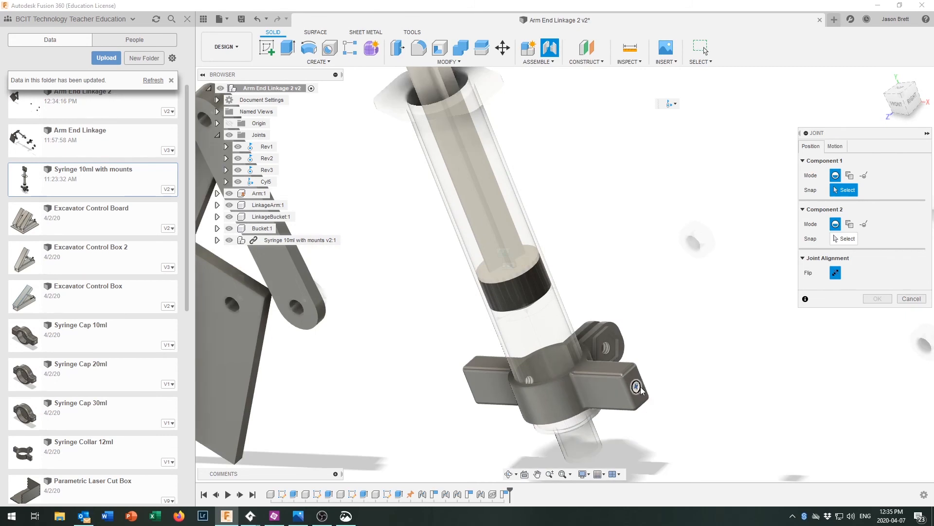
{"action": "left_click", "coordinate": [637, 388]}
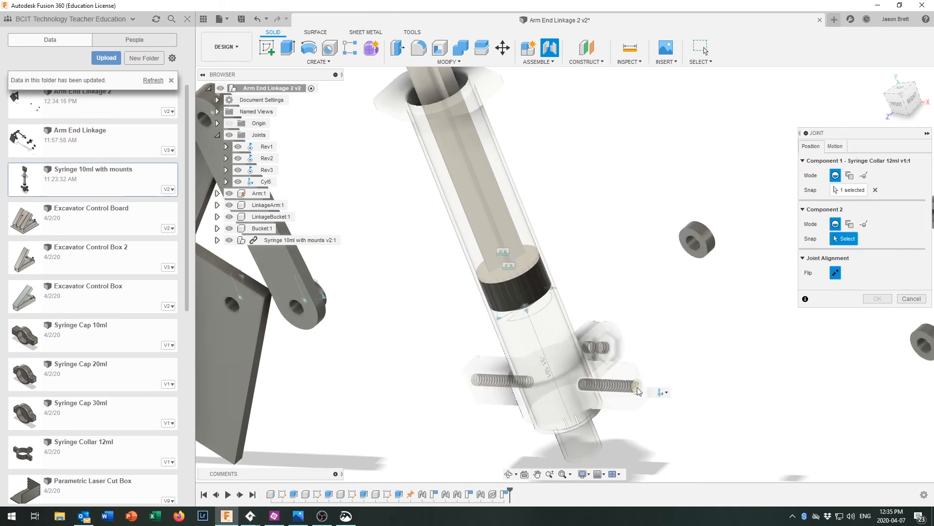
{"action": "middle_click_drag", "start_coordinate": [686, 400], "coordinate": [471, 287], "text": "shift"}
{"action": "scroll", "coordinate": [457, 285], "scroll_direction": "up", "scroll_amount": 4}
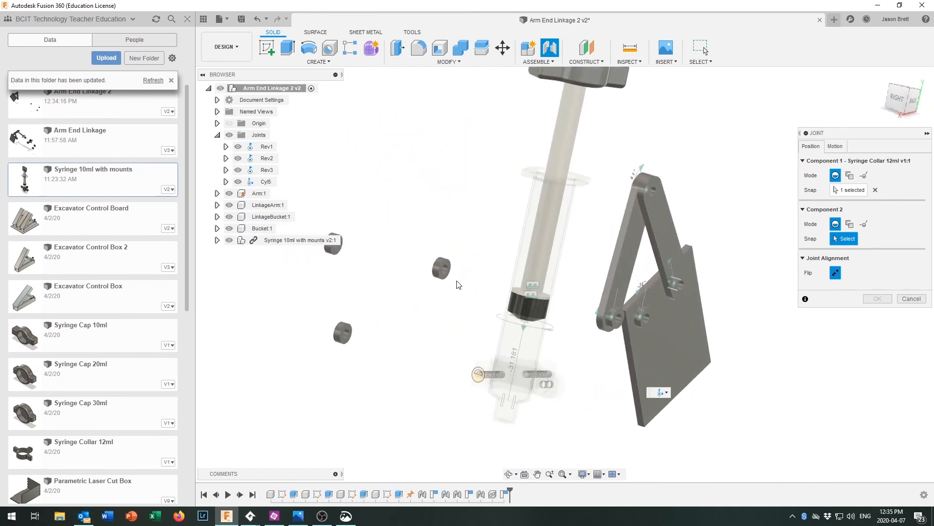
{"action": "left_click", "coordinate": [445, 263]}
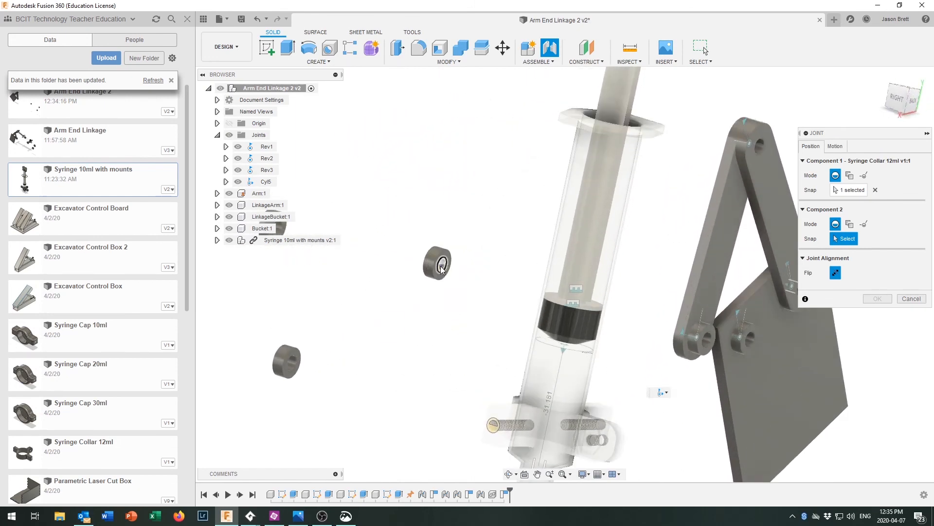
{"action": "left_click", "coordinate": [441, 267]}
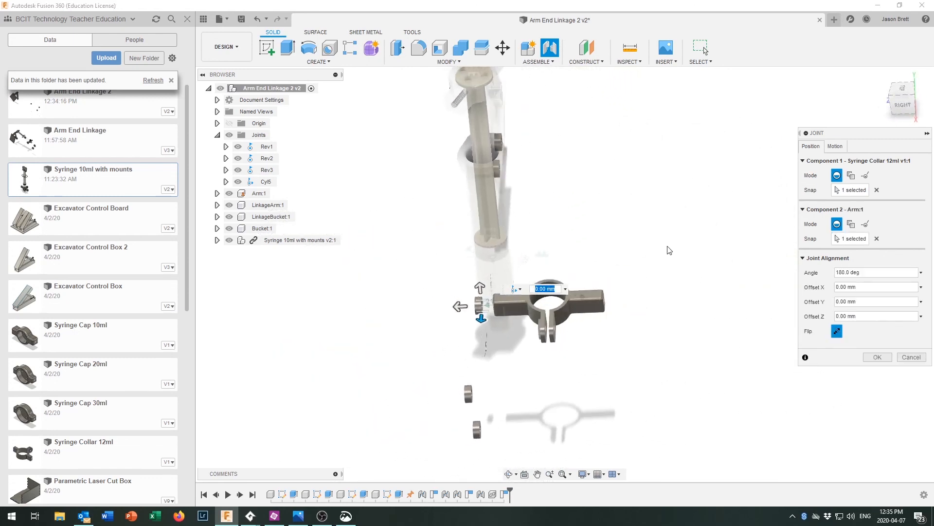
{"action": "left_click", "coordinate": [836, 147]}
{"action": "left_click", "coordinate": [849, 161]}
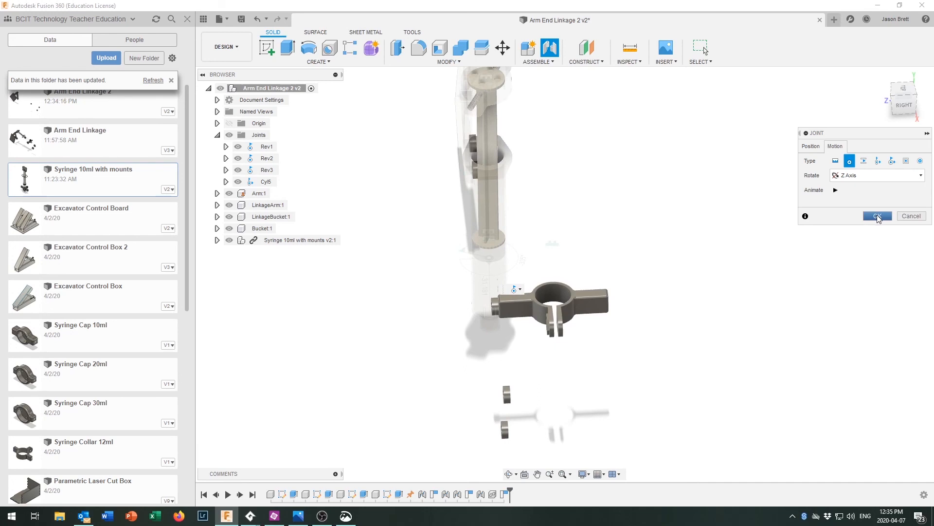
{"action": "left_click", "coordinate": [877, 216]}
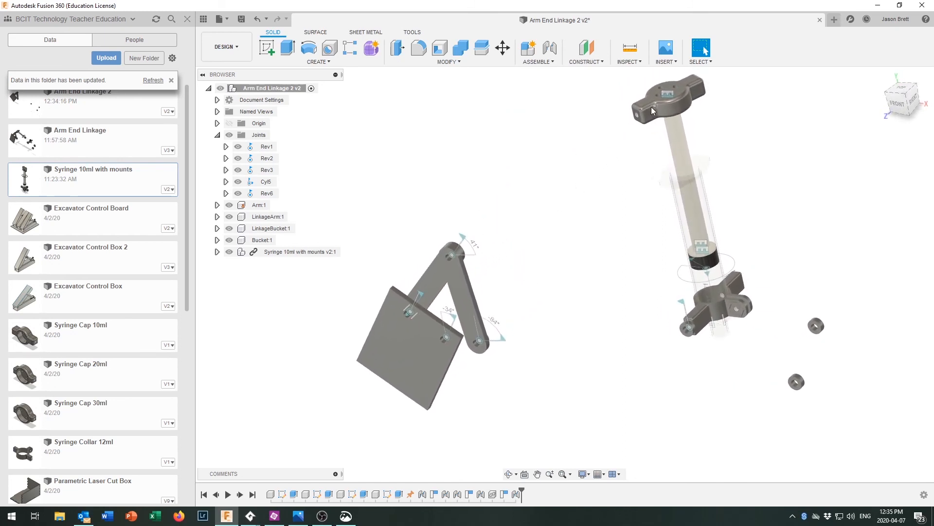
Swing the syringe about its collar joint until the plunger cap sits just above the linkage apex, and capture the position
{"action": "left_click_drag", "start_coordinate": [666, 123], "coordinate": [463, 236]}
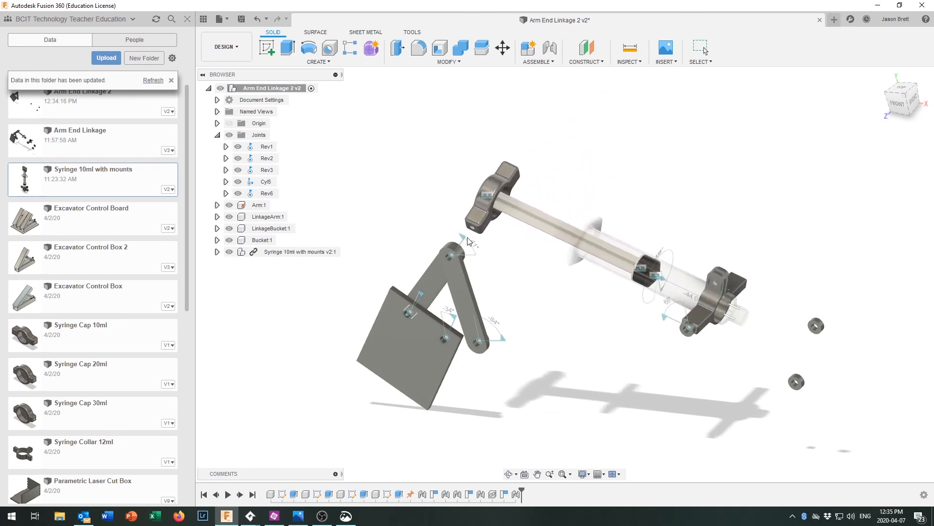
{"action": "middle_click_drag", "start_coordinate": [460, 235], "coordinate": [482, 238], "text": "shift"}
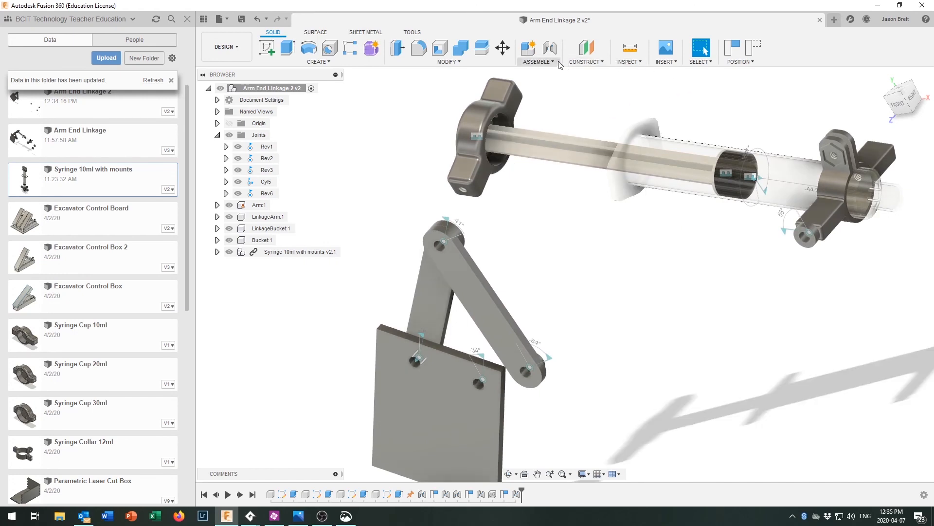
{"action": "left_click", "coordinate": [549, 52]}
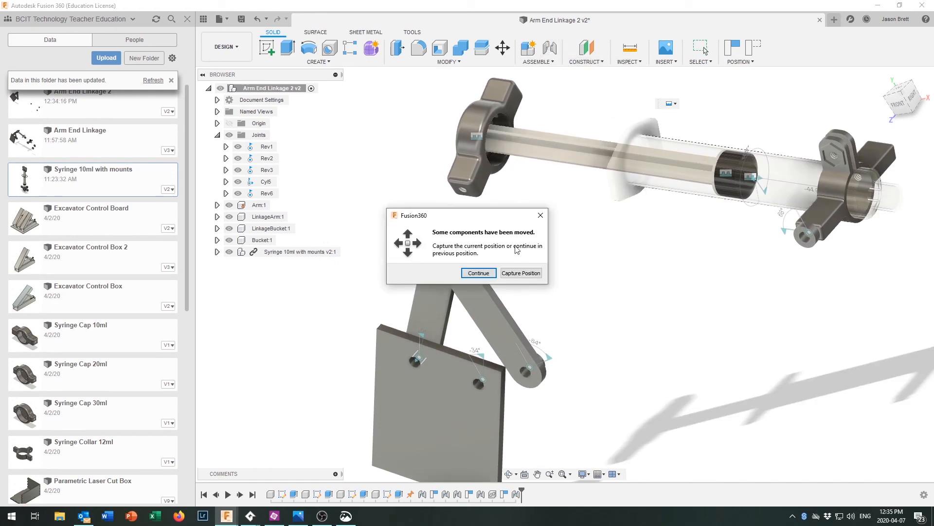
{"action": "left_click", "coordinate": [520, 273]}
Join the screw hole in the Syringe Cap 10ml wing to LinkageBucket's hole at the linkage apex with a cylindrical joint and inspect it
{"action": "scroll", "coordinate": [486, 219], "scroll_direction": "up", "scroll_amount": 5}
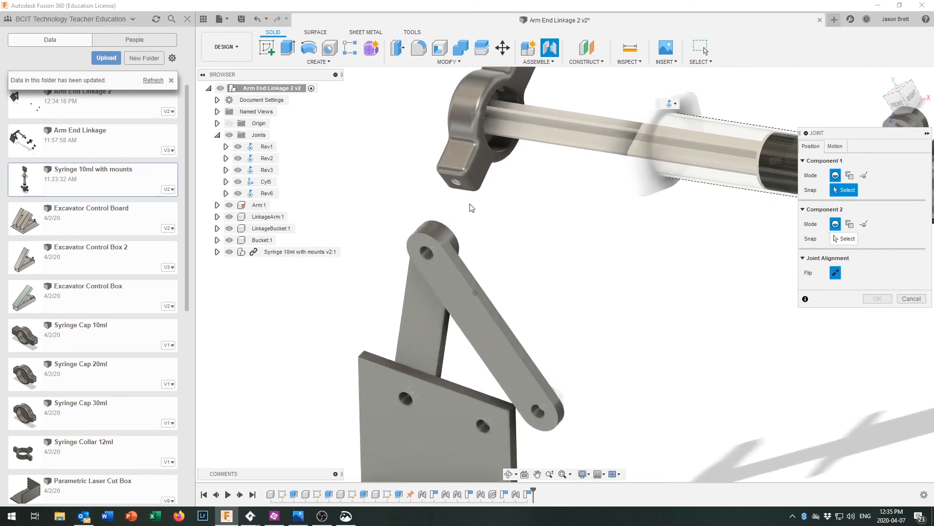
{"action": "scroll", "coordinate": [458, 185], "scroll_direction": "up", "scroll_amount": 2}
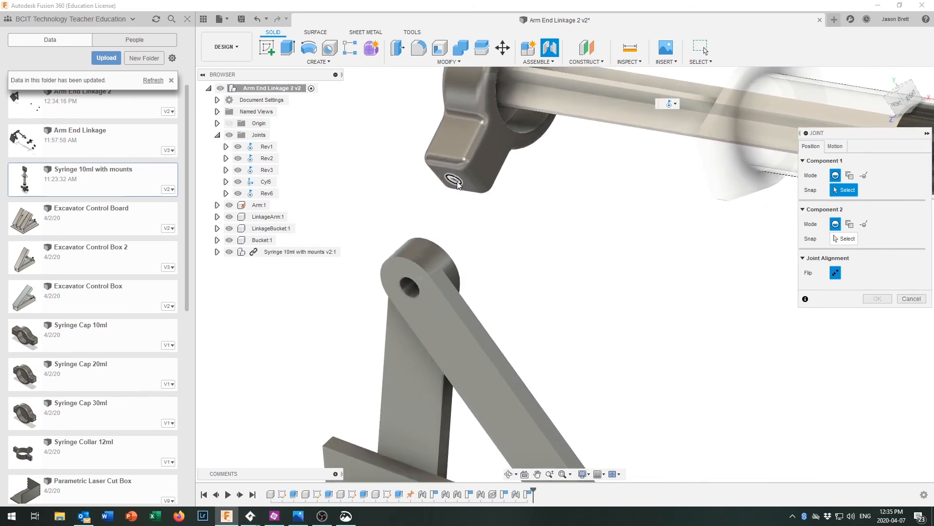
{"action": "middle_click_drag", "start_coordinate": [495, 199], "coordinate": [478, 258], "text": "shift"}
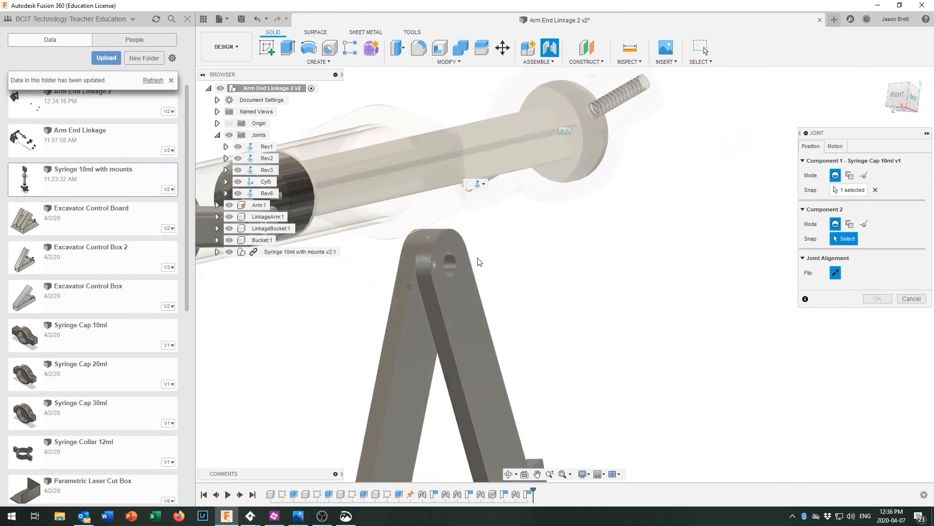
{"action": "left_click", "coordinate": [454, 268]}
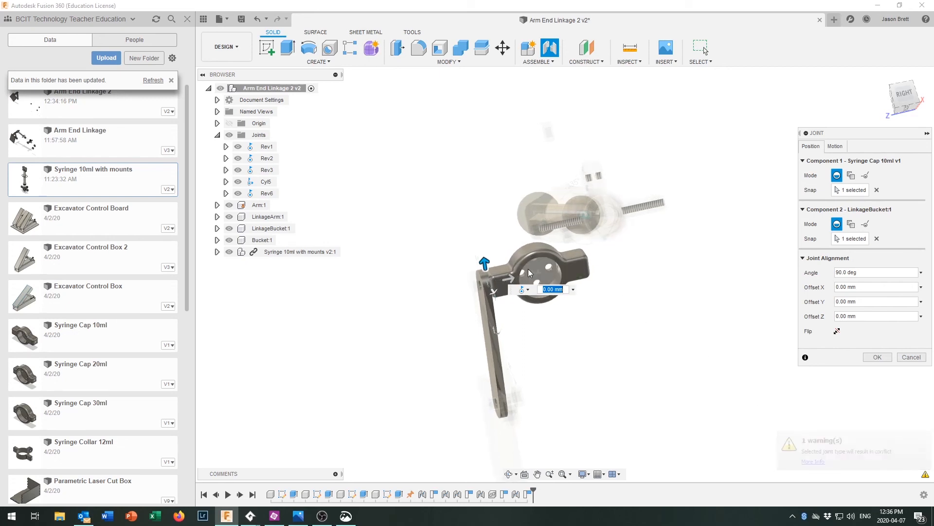
{"action": "left_click", "coordinate": [837, 147]}
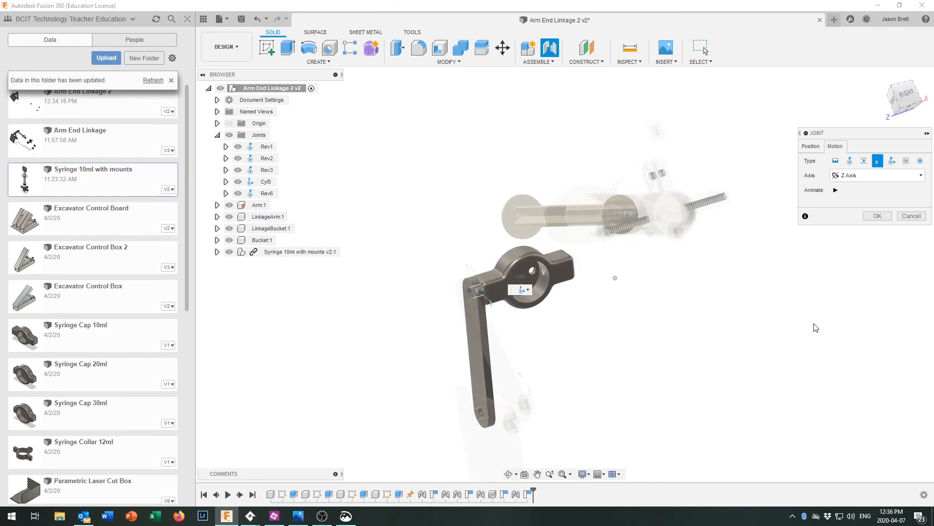
{"action": "left_click", "coordinate": [878, 215]}
{"action": "middle_click_drag", "start_coordinate": [555, 316], "coordinate": [572, 271], "text": "shift"}
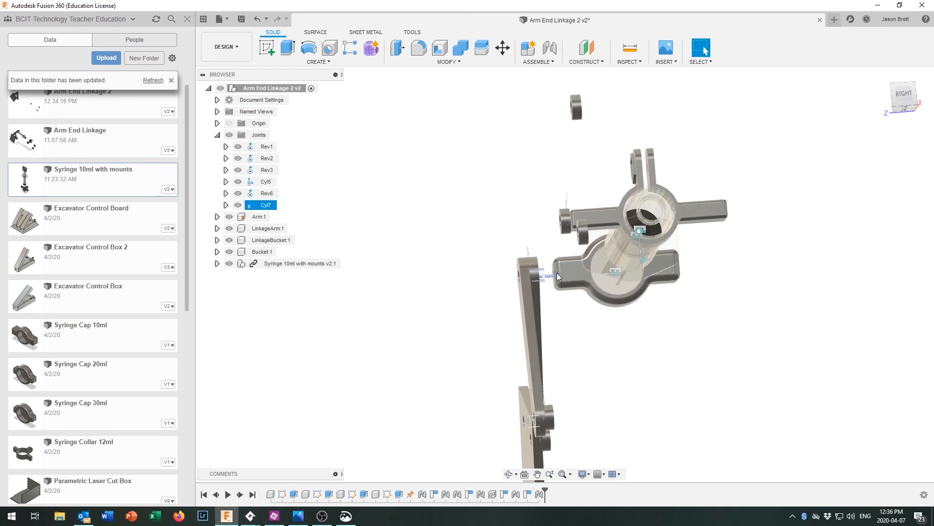
{"action": "left_click", "coordinate": [509, 283]}
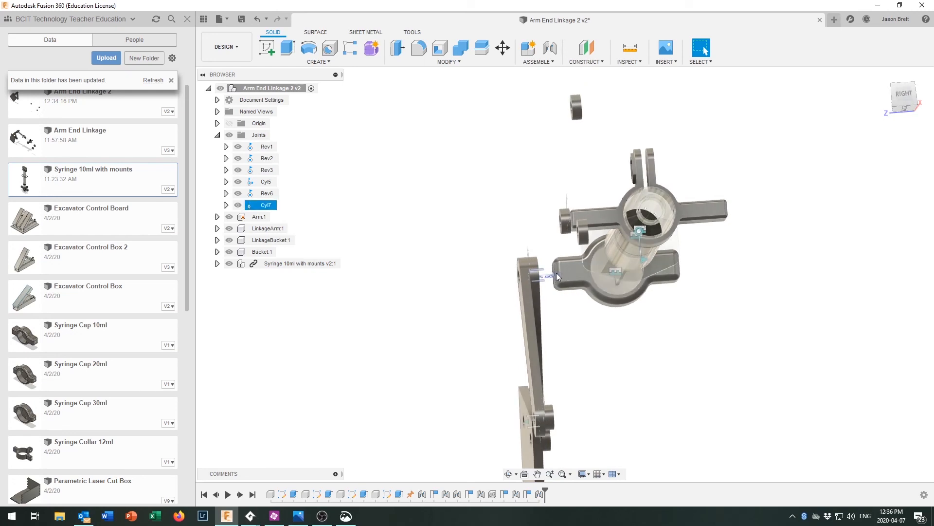
{"action": "middle_click_drag", "start_coordinate": [548, 278], "coordinate": [553, 276], "text": "shift"}
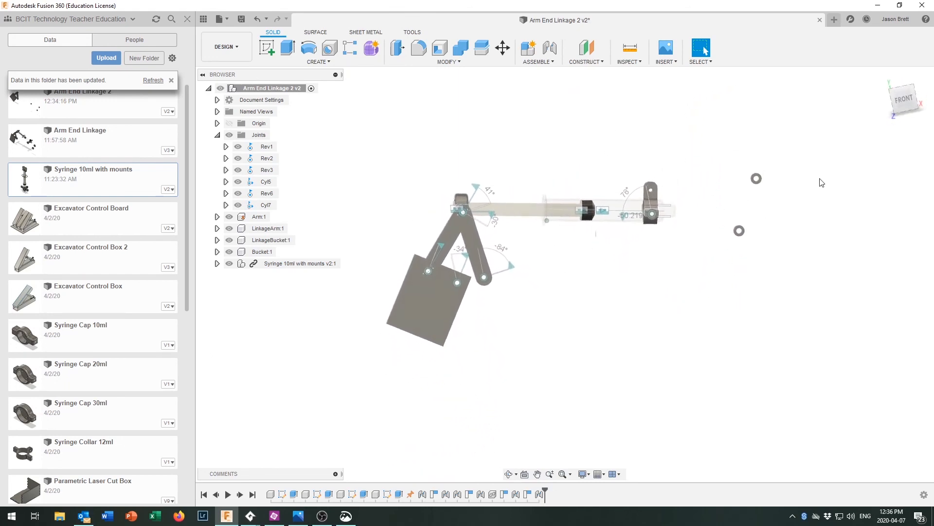
From the front view, swing the Bucket through its range to test how the syringe plunger moves with the linkage
{"action": "left_click", "coordinate": [903, 101]}
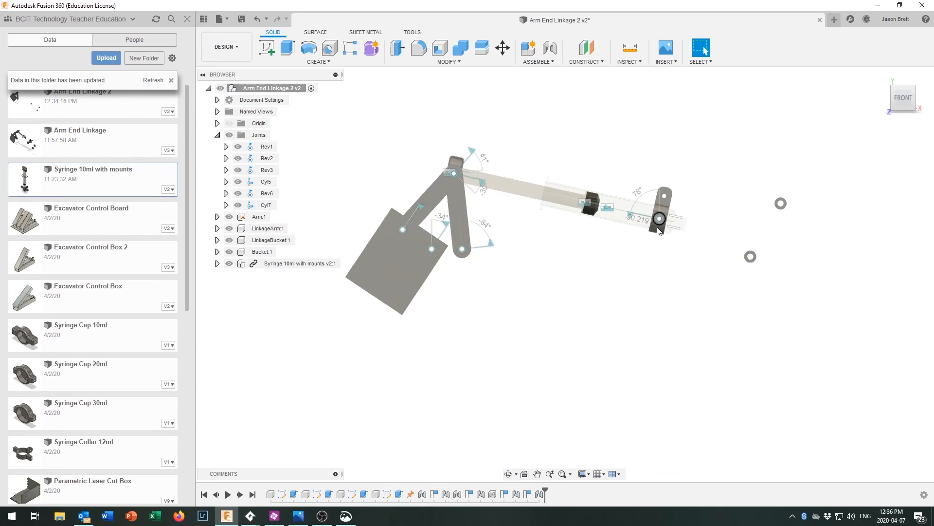
{"action": "left_click_drag", "start_coordinate": [328, 291], "coordinate": [399, 266]}
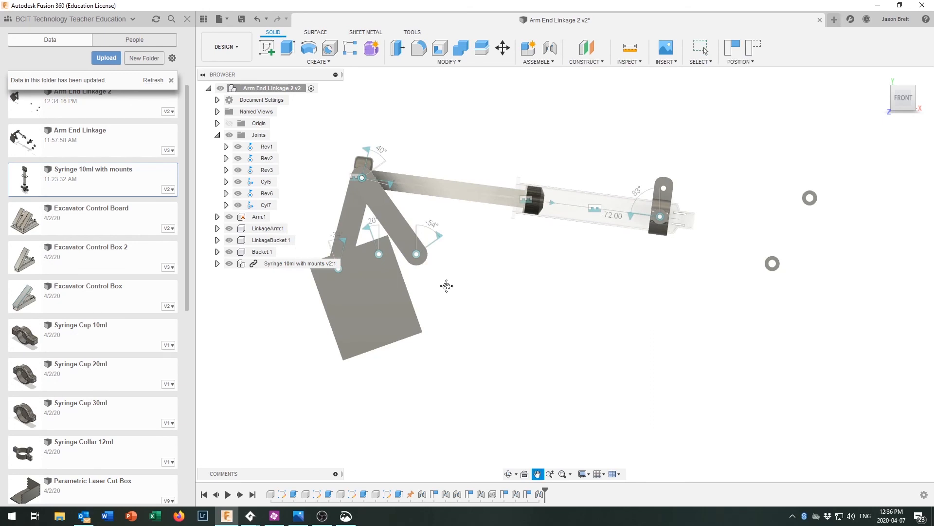
{"action": "middle_click_drag", "start_coordinate": [446, 286], "coordinate": [478, 299]}
{"action": "scroll", "coordinate": [376, 266], "scroll_direction": "up", "scroll_amount": 3}
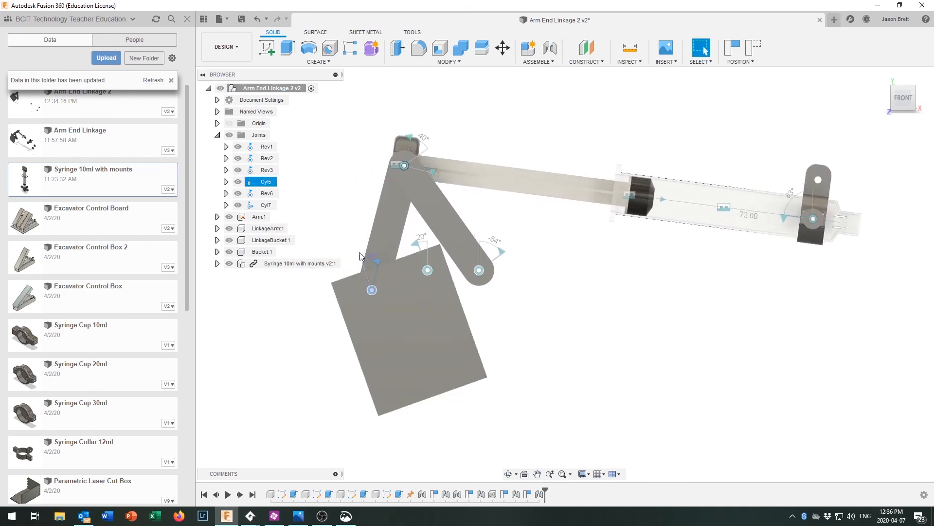
{"action": "mouse_move", "coordinate": [434, 340]}
{"action": "left_mouse_down"}
{"action": "mouse_move", "coordinate": [370, 343]}
{"action": "mouse_move", "coordinate": [325, 293]}
{"action": "mouse_move", "coordinate": [337, 210]}
{"action": "mouse_move", "coordinate": [360, 186]}
{"action": "mouse_move", "coordinate": [368, 183]}
{"action": "mouse_move", "coordinate": [353, 232]}
{"action": "mouse_move", "coordinate": [365, 310]}
{"action": "mouse_move", "coordinate": [433, 356]}
{"action": "left_mouse_up"}
{"action": "left_click_drag", "start_coordinate": [507, 345], "coordinate": [466, 296]}
{"action": "scroll", "coordinate": [571, 359], "scroll_direction": "down", "scroll_amount": 3}
{"action": "scroll", "coordinate": [570, 357], "scroll_direction": "up", "scroll_amount": 3}
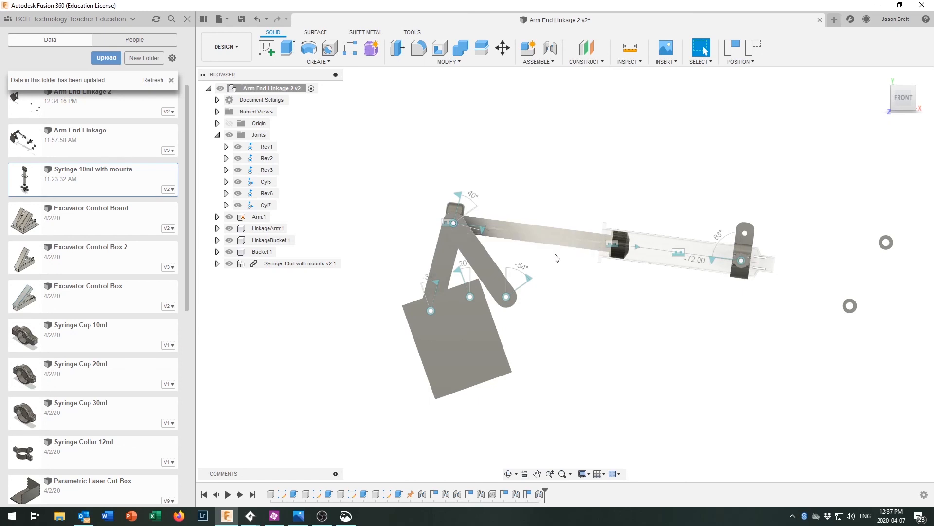
Set the user parameter LinkageArmLength to 40 mm
{"action": "left_click", "coordinate": [446, 62]}
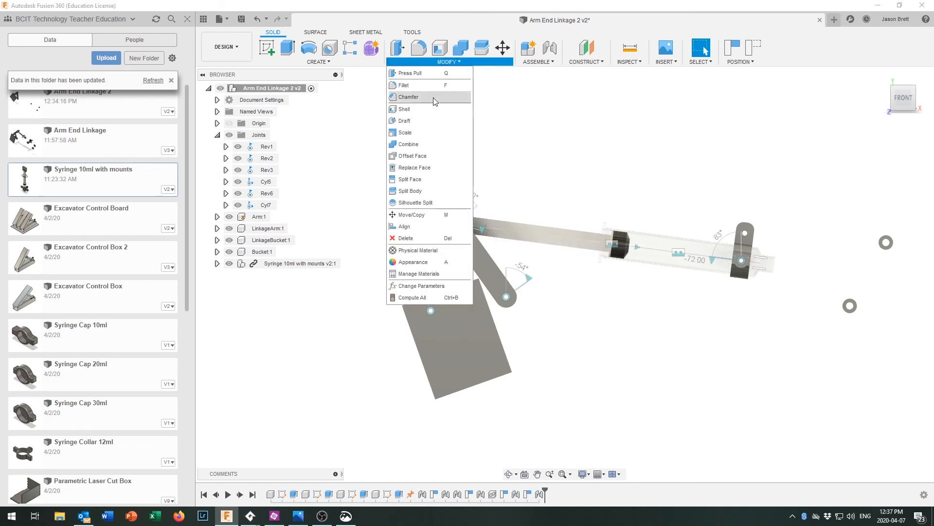
{"action": "left_click", "coordinate": [425, 287]}
{"action": "left_click_drag", "start_coordinate": [530, 52], "coordinate": [466, 109]}
{"action": "left_click_drag", "start_coordinate": [492, 406], "coordinate": [479, 272]}
{"action": "left_click_drag", "start_coordinate": [476, 107], "coordinate": [478, 22]}
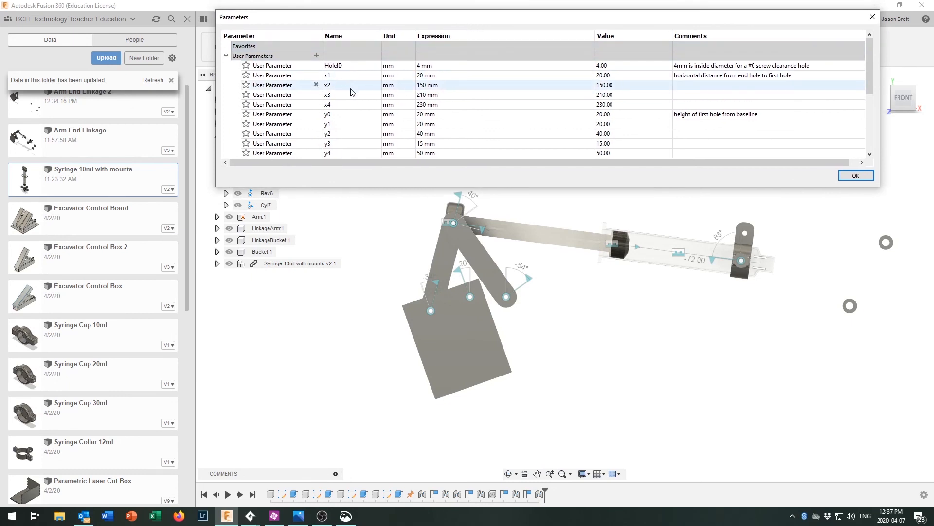
{"action": "scroll", "coordinate": [353, 100], "scroll_direction": "down", "scroll_amount": 2}
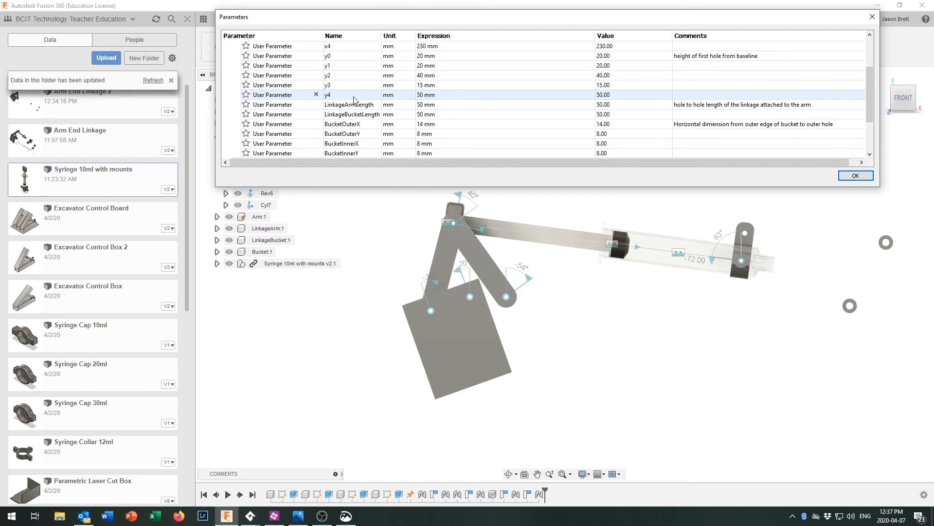
{"action": "scroll", "coordinate": [354, 100], "scroll_direction": "up", "scroll_amount": 2}
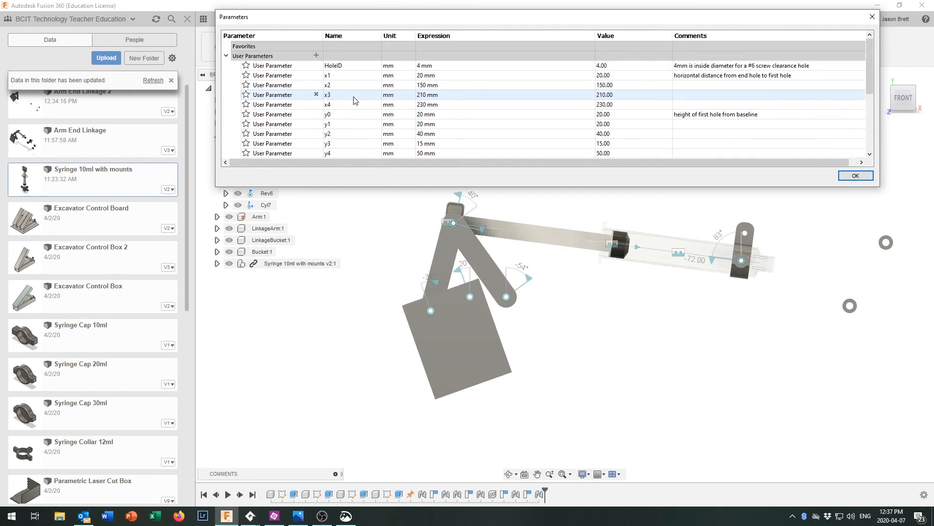
{"action": "scroll", "coordinate": [354, 100], "scroll_direction": "down", "scroll_amount": 1}
{"action": "double_click", "coordinate": [429, 137]}
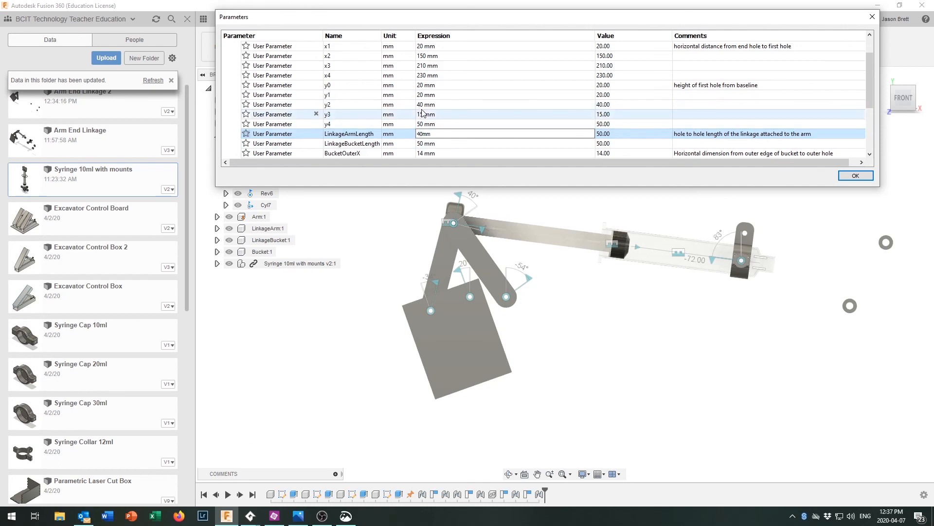
{"action": "key", "text": "Return"}
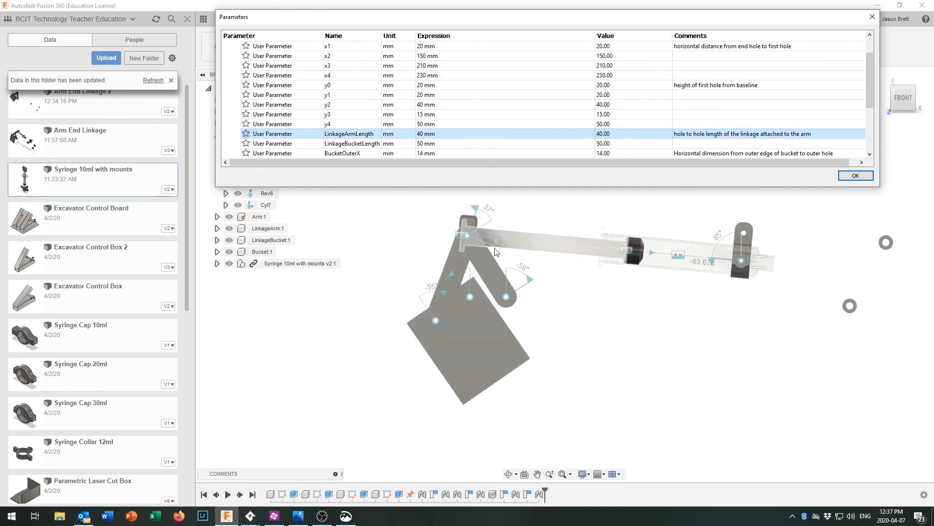
{"action": "left_click", "coordinate": [847, 178]}
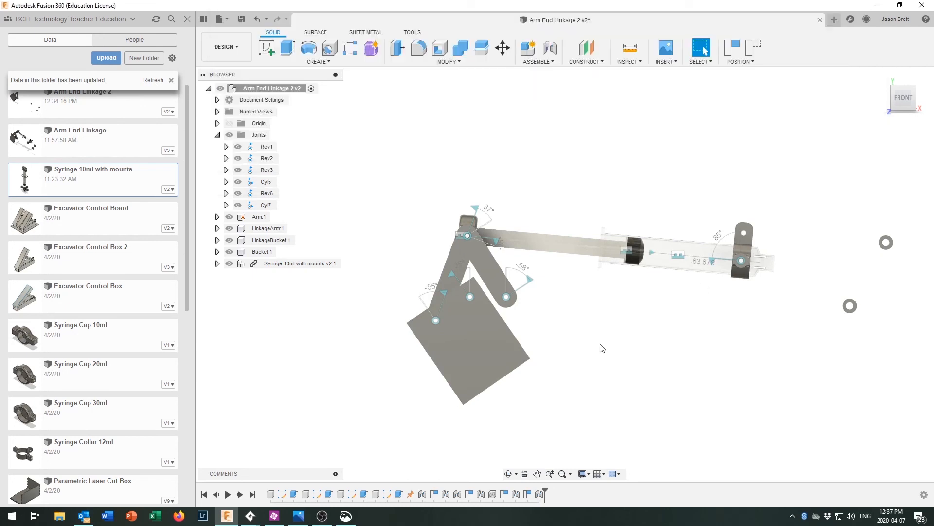
Swing the Bucket about its Arm pivot to test the shortened linkage, leaving it hanging nearly straight down
{"action": "left_click_drag", "start_coordinate": [500, 369], "coordinate": [469, 302]}
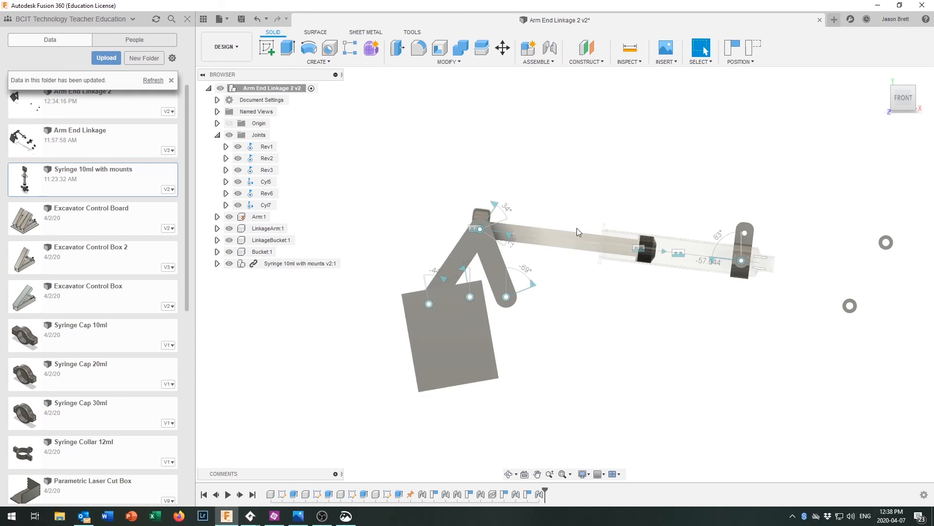
{"action": "left_click_drag", "start_coordinate": [473, 358], "coordinate": [476, 324]}
{"action": "left_click_drag", "start_coordinate": [491, 367], "coordinate": [471, 334]}
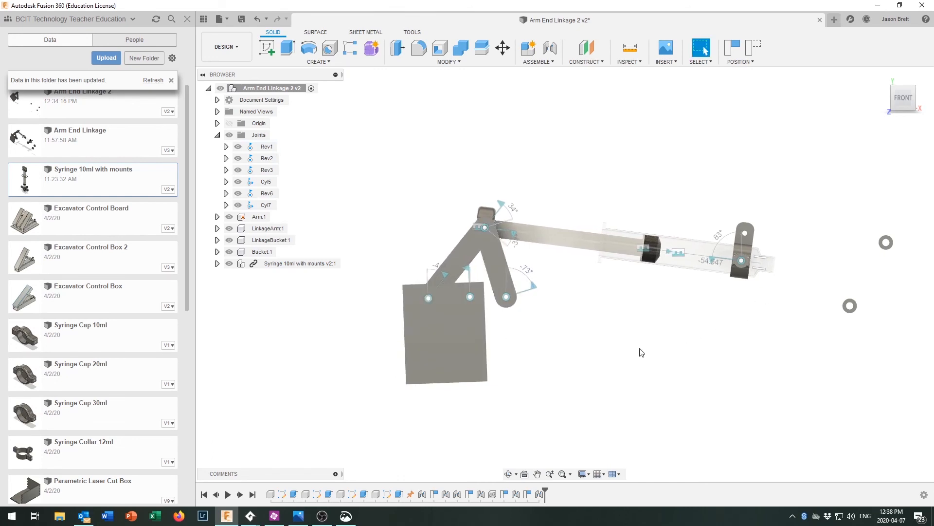
Swing the Bucket back and forth in the isometric home view, examining how the linkages and syringe move together
{"action": "left_click", "coordinate": [915, 94]}
{"action": "scroll", "coordinate": [494, 391], "scroll_direction": "down", "scroll_amount": 1}
{"action": "middle_click_drag", "start_coordinate": [489, 384], "coordinate": [547, 292]}
{"action": "scroll", "coordinate": [541, 295], "scroll_direction": "up", "scroll_amount": 2}
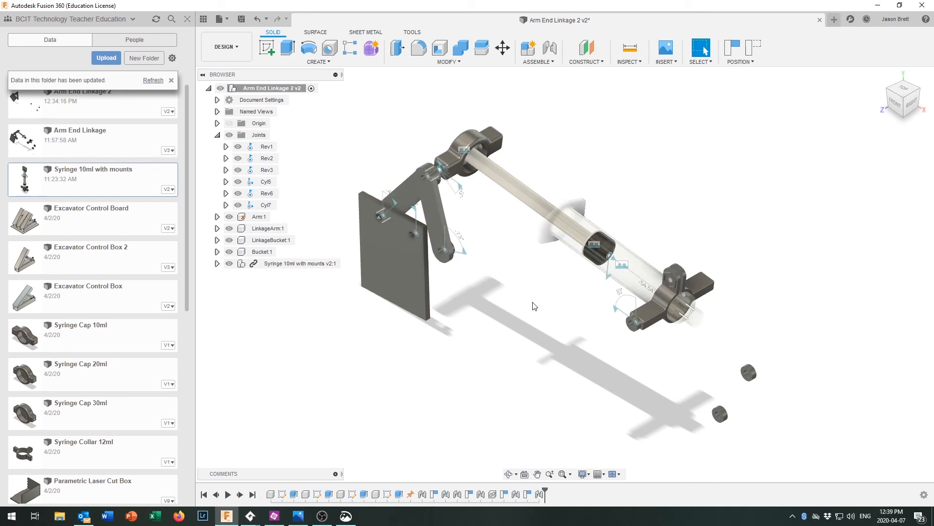
{"action": "mouse_move", "coordinate": [425, 289]}
{"action": "left_mouse_down"}
{"action": "mouse_move", "coordinate": [379, 267]}
{"action": "mouse_move", "coordinate": [362, 238]}
{"action": "mouse_move", "coordinate": [455, 299]}
{"action": "mouse_move", "coordinate": [385, 228]}
{"action": "mouse_move", "coordinate": [410, 272]}
{"action": "mouse_move", "coordinate": [440, 296]}
{"action": "mouse_move", "coordinate": [382, 219]}
{"action": "mouse_move", "coordinate": [437, 283]}
{"action": "left_mouse_up"}
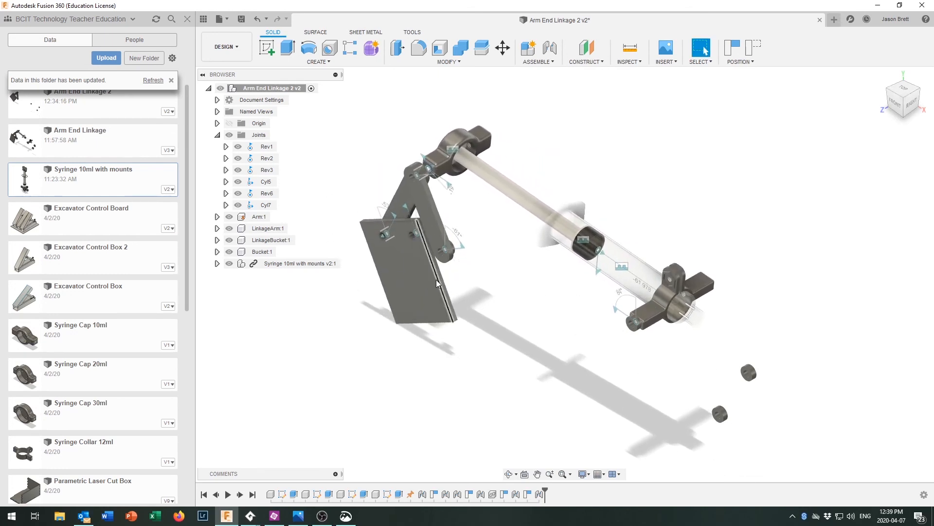
{"action": "scroll", "coordinate": [426, 225], "scroll_direction": "up", "scroll_amount": 2}
{"action": "left_click_drag", "start_coordinate": [422, 315], "coordinate": [357, 278]}
{"action": "mouse_move", "coordinate": [421, 306]}
{"action": "left_mouse_down"}
{"action": "mouse_move", "coordinate": [434, 305]}
{"action": "mouse_move", "coordinate": [420, 303]}
{"action": "left_mouse_up"}
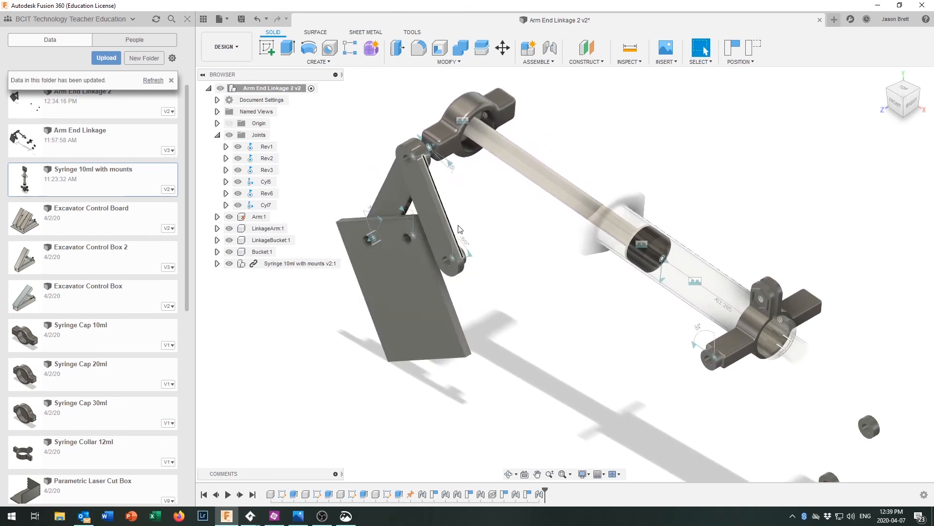
{"action": "left_click_drag", "start_coordinate": [423, 337], "coordinate": [390, 268]}
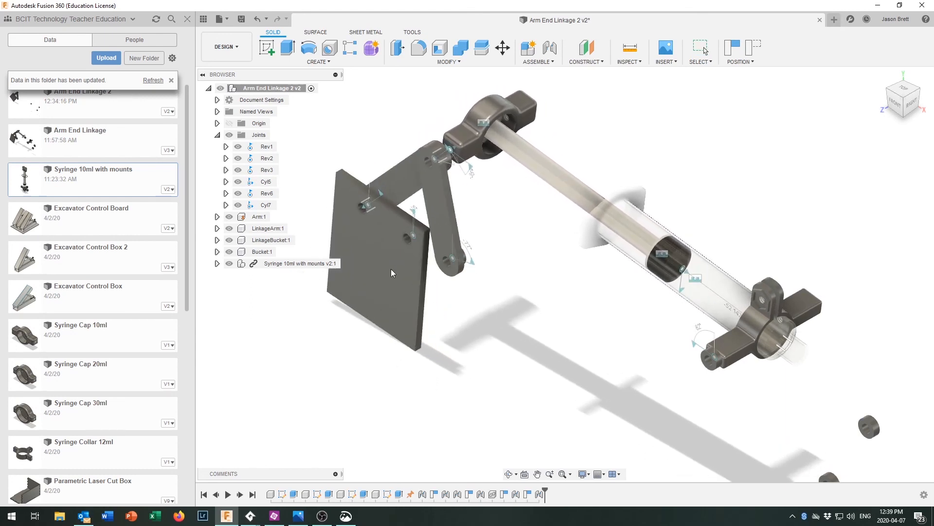